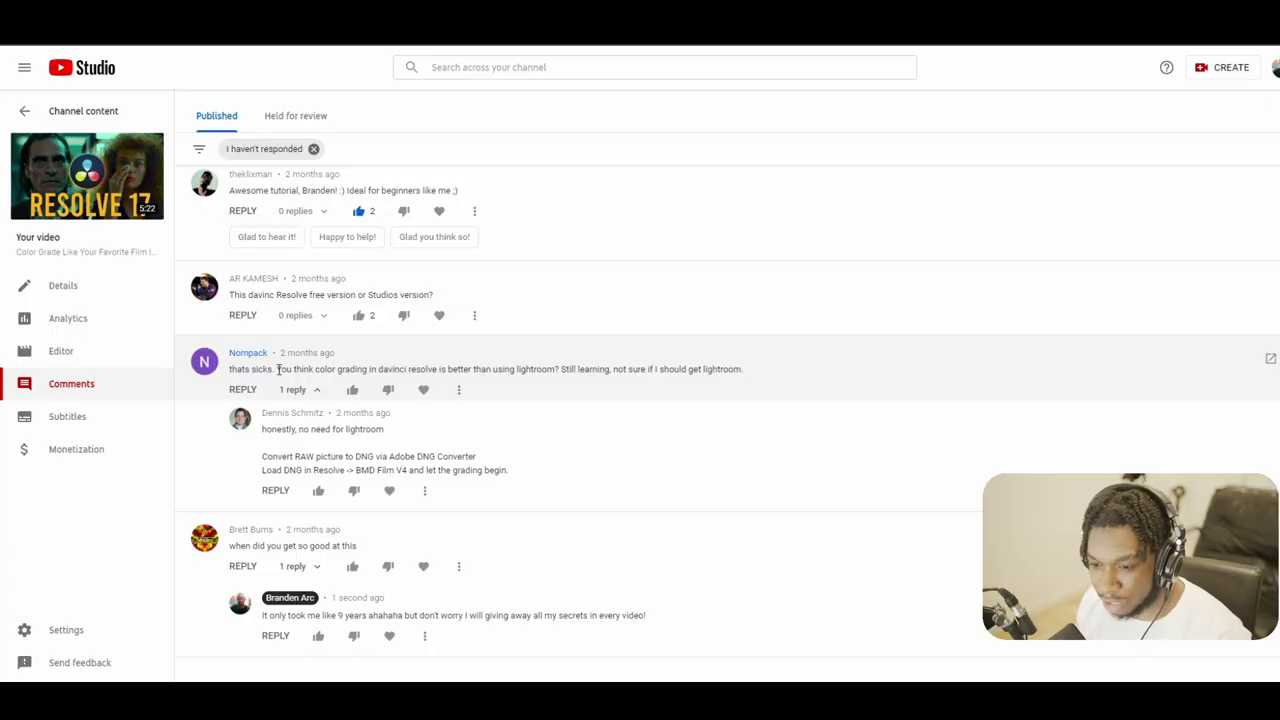
# - Read the viewer comment comparing color grading in DaVinci Resolve with Lightroom and the reply about converting RAW pictures to DNG
pyautogui.moveTo(276, 368); pyautogui.dragTo(542, 370)
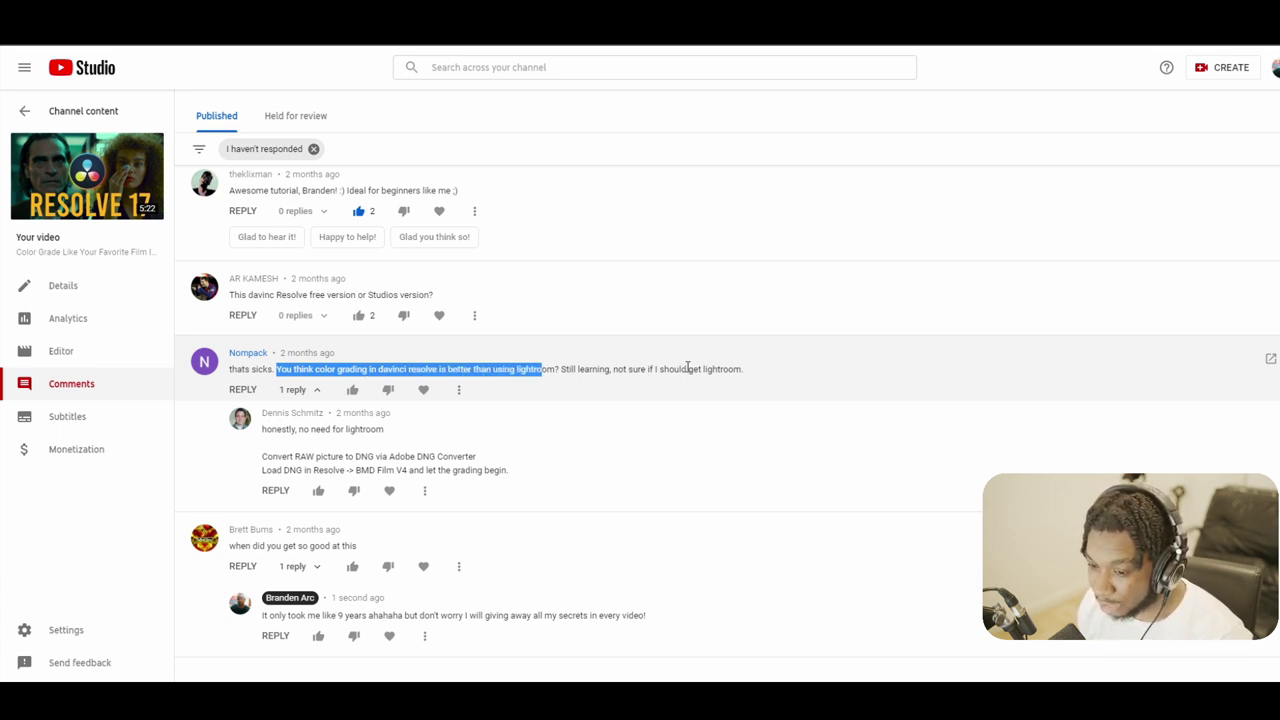
pyautogui.doubleClick(285, 430)
pyautogui.click(319, 447)
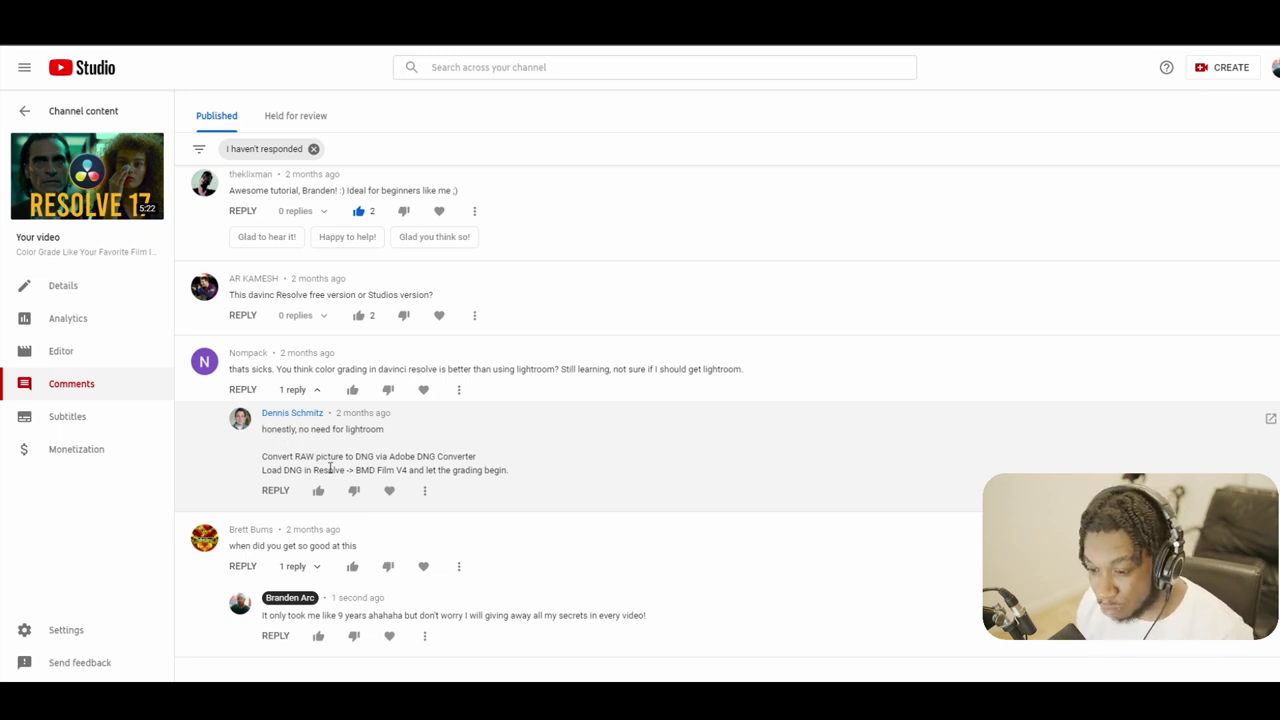
pyautogui.moveTo(417, 457); pyautogui.dragTo(480, 463)
pyautogui.click(474, 457)
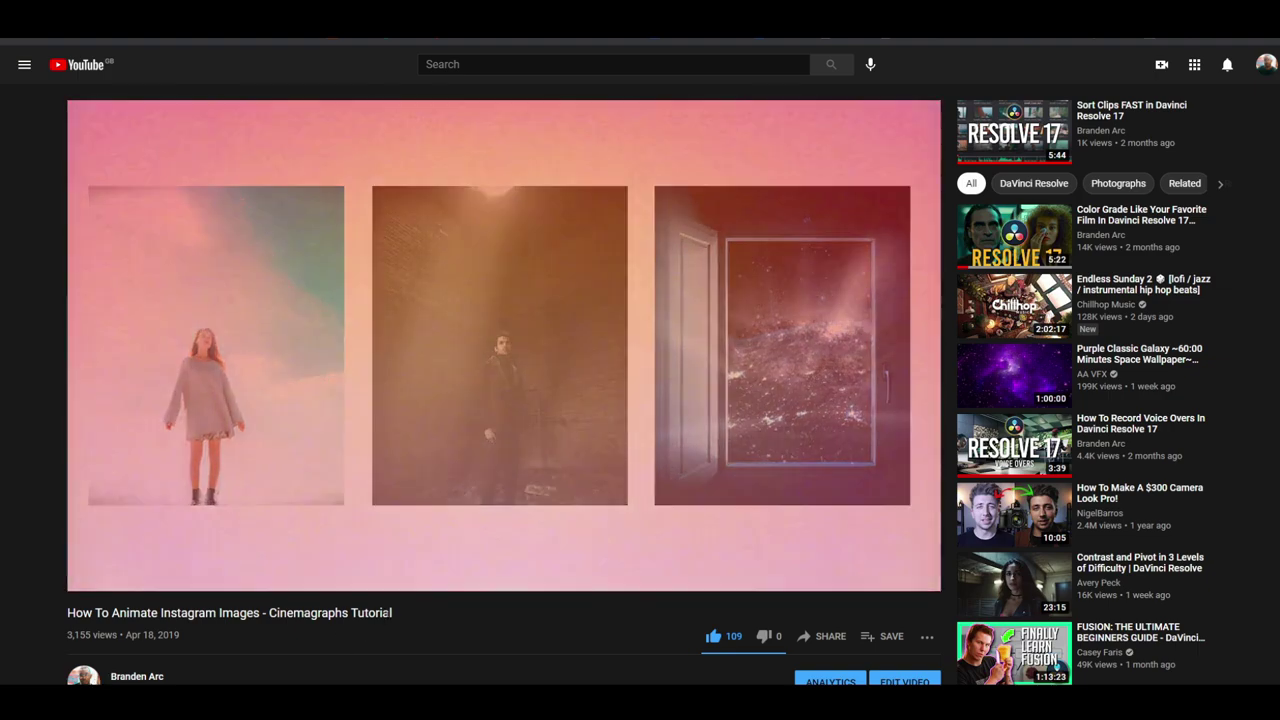
pyautogui.moveTo(393, 613); pyautogui.dragTo(98, 592)
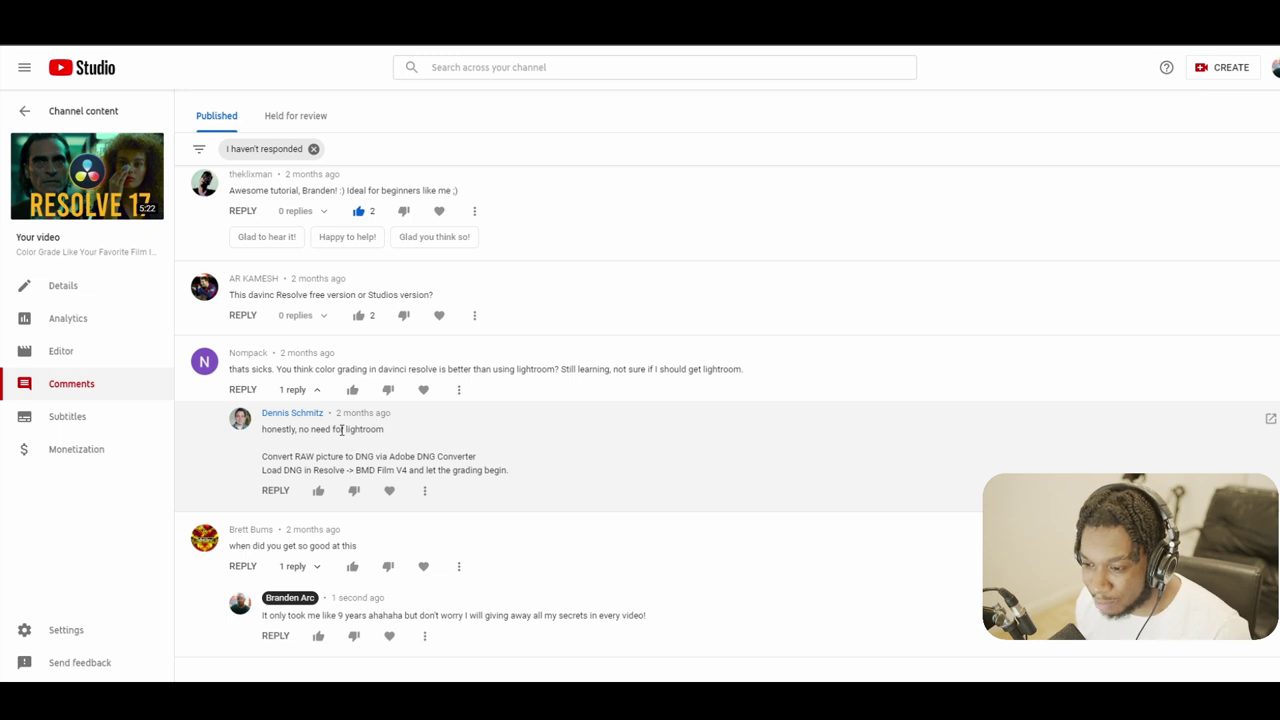
pyautogui.doubleClick(338, 430)
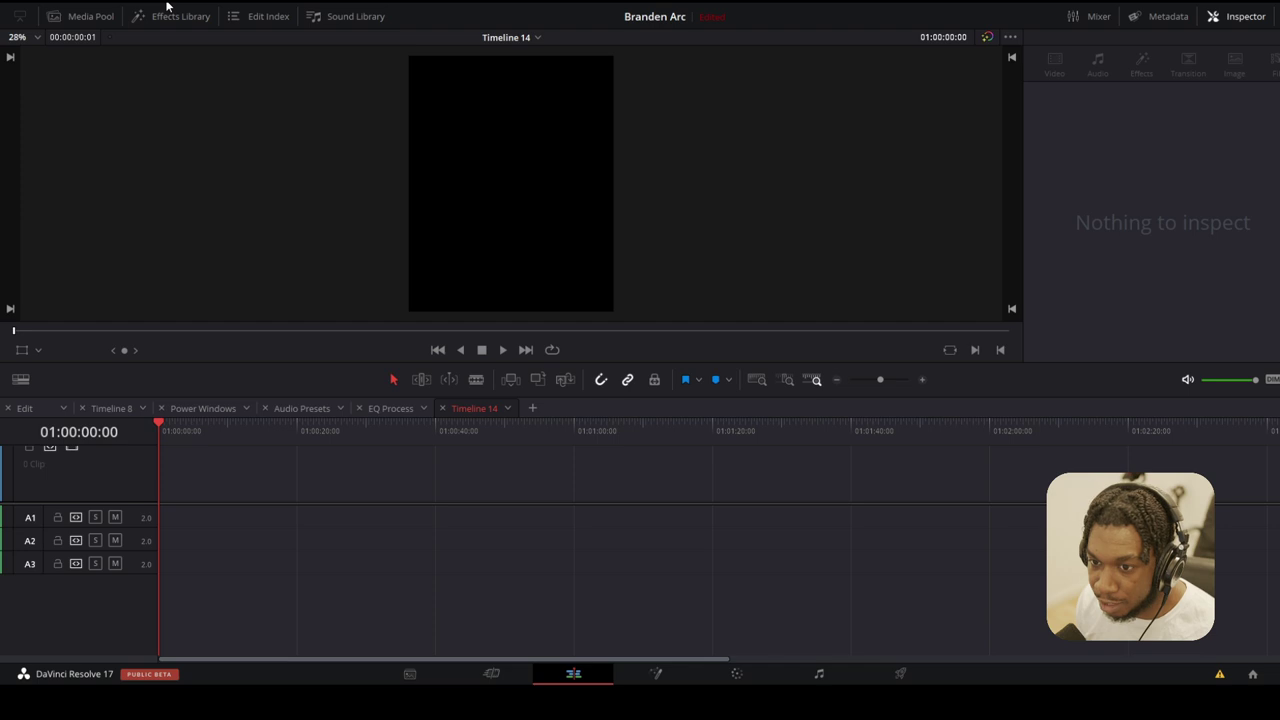
# - Create a new timeline without the project settings, using a custom resolution of 1080 x 1350
pyautogui.hotkey('ctrl', 'n')
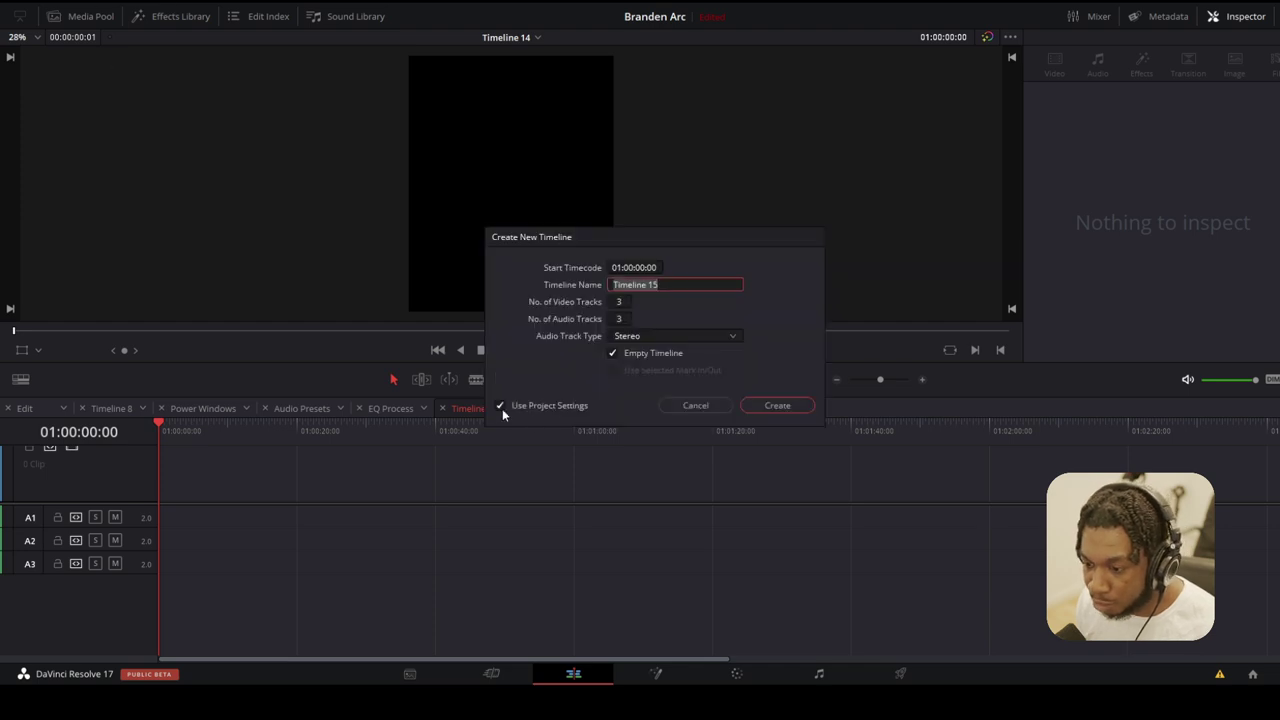
pyautogui.click(538, 404)
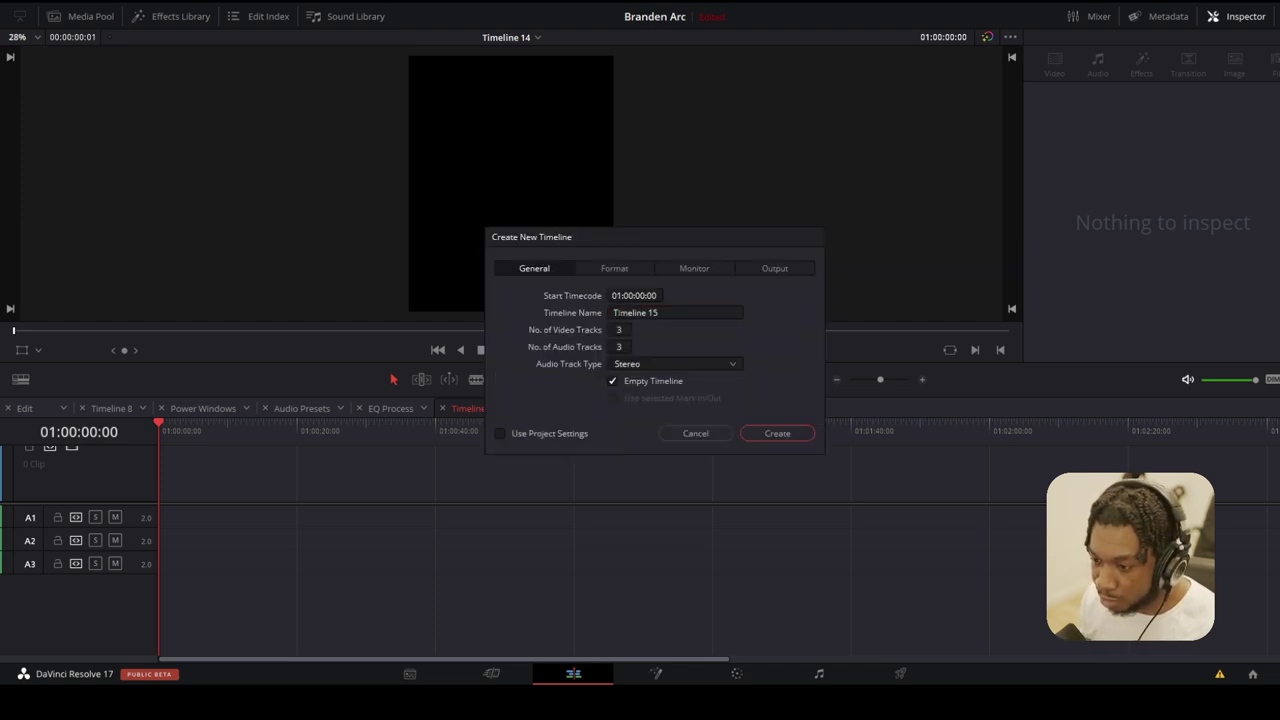
pyautogui.click(615, 269)
pyautogui.click(658, 297)
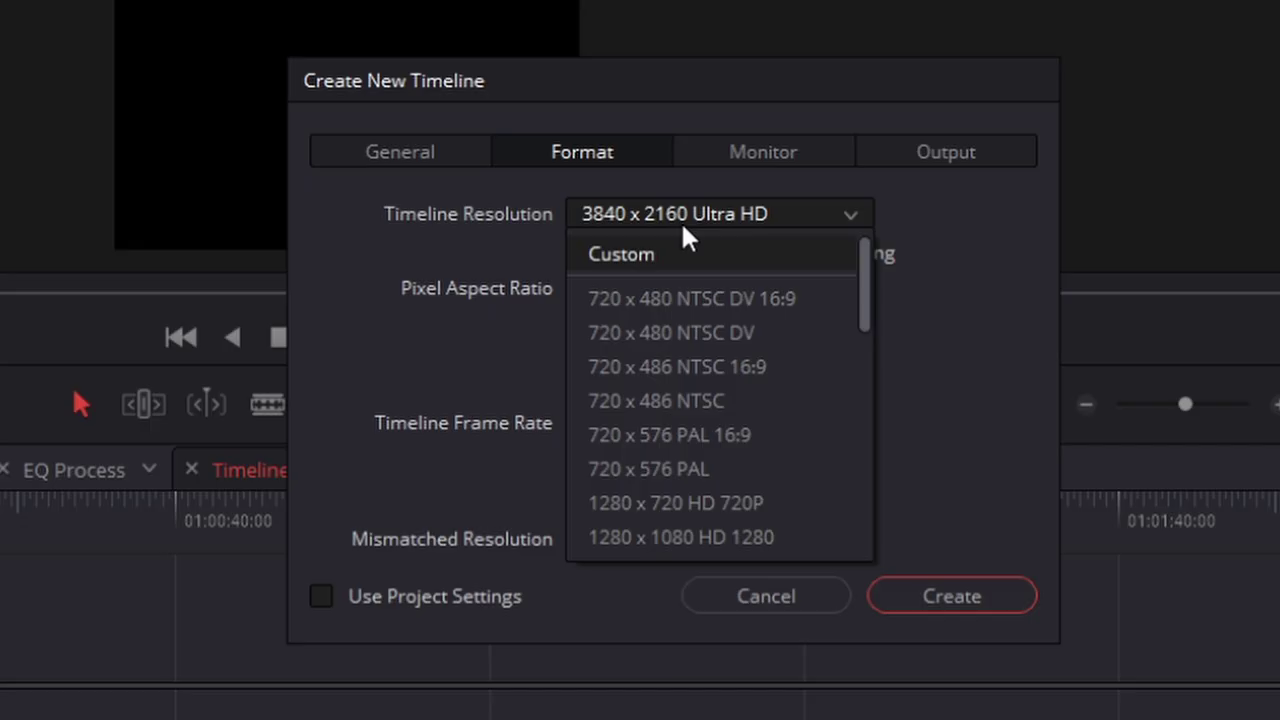
pyautogui.click(703, 258)
pyautogui.click(646, 252)
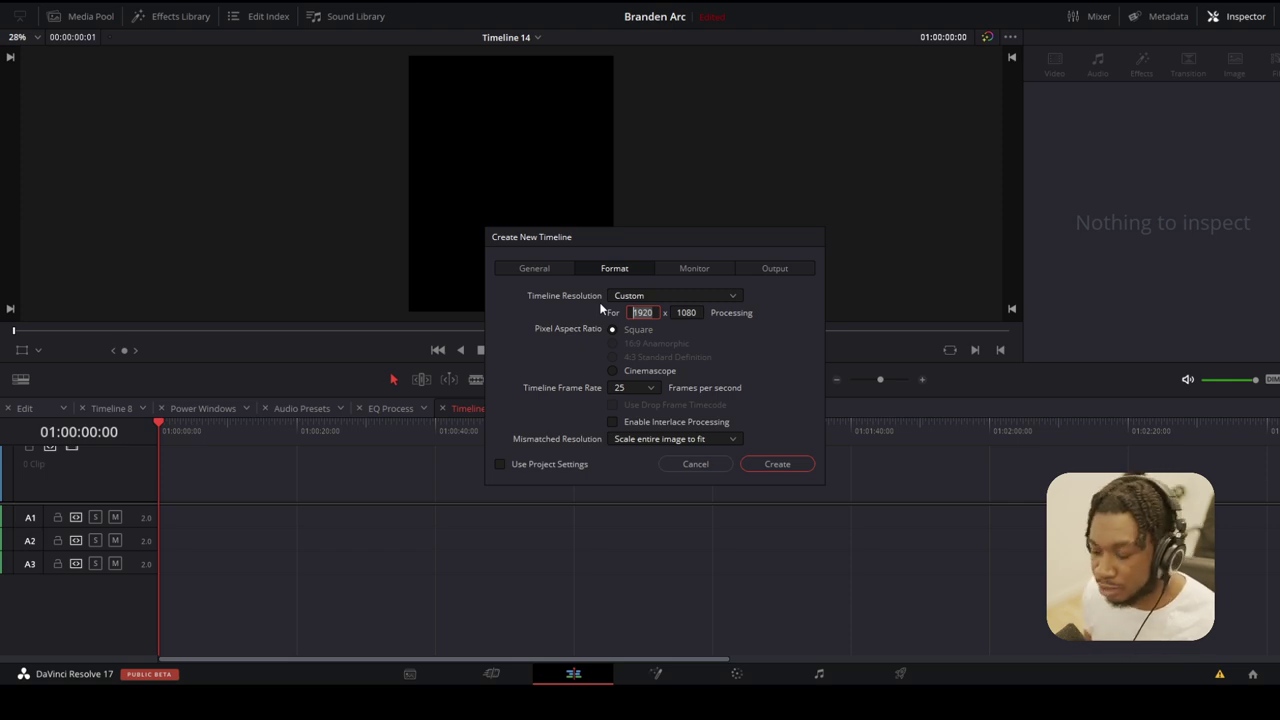
pyautogui.write('1080')
pyautogui.press('Tab')
pyautogui.write('1350')
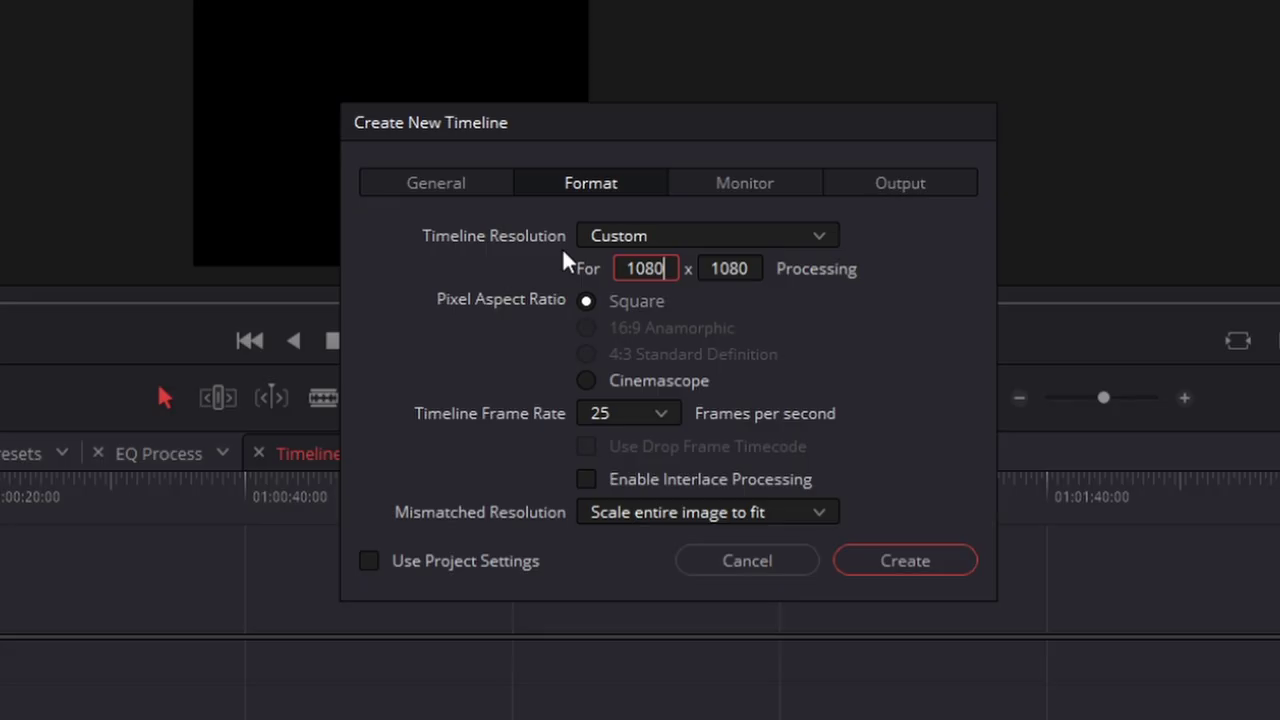
pyautogui.press('Return')
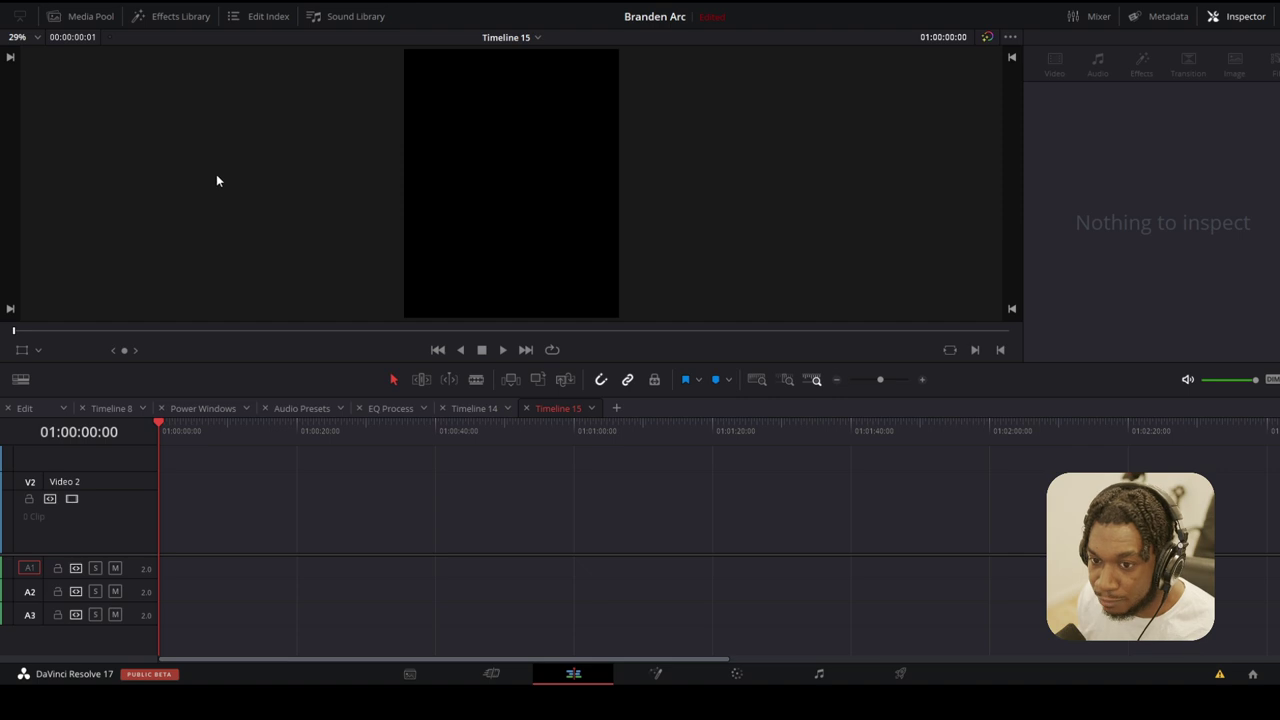
# - Paste the copied photo clips into the new timeline and return the playhead to the start
pyautogui.hotkey('ctrl', 'v')
pyautogui.moveTo(165, 447); pyautogui.dragTo(492, 495)
pyautogui.press('Home')
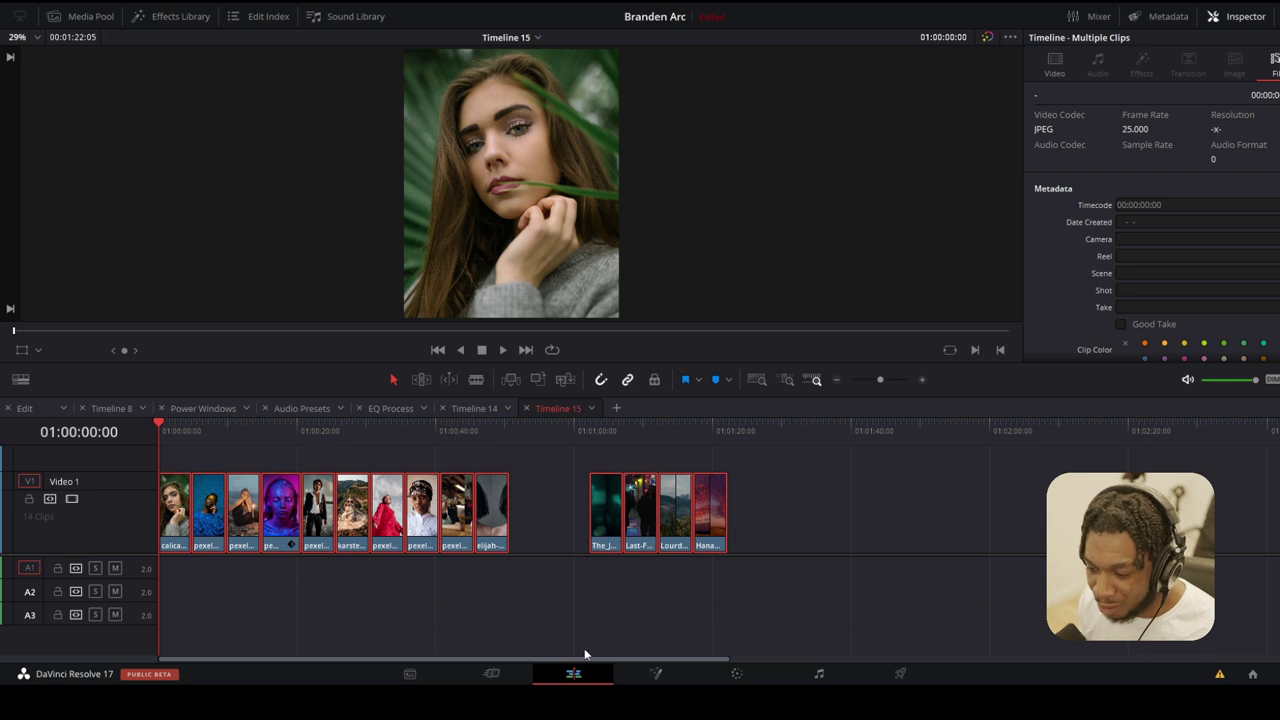
# - Switch to the Color page and hide the clip thumbnails and Open FX library, keeping the LUT browser shown
pyautogui.click(742, 674)
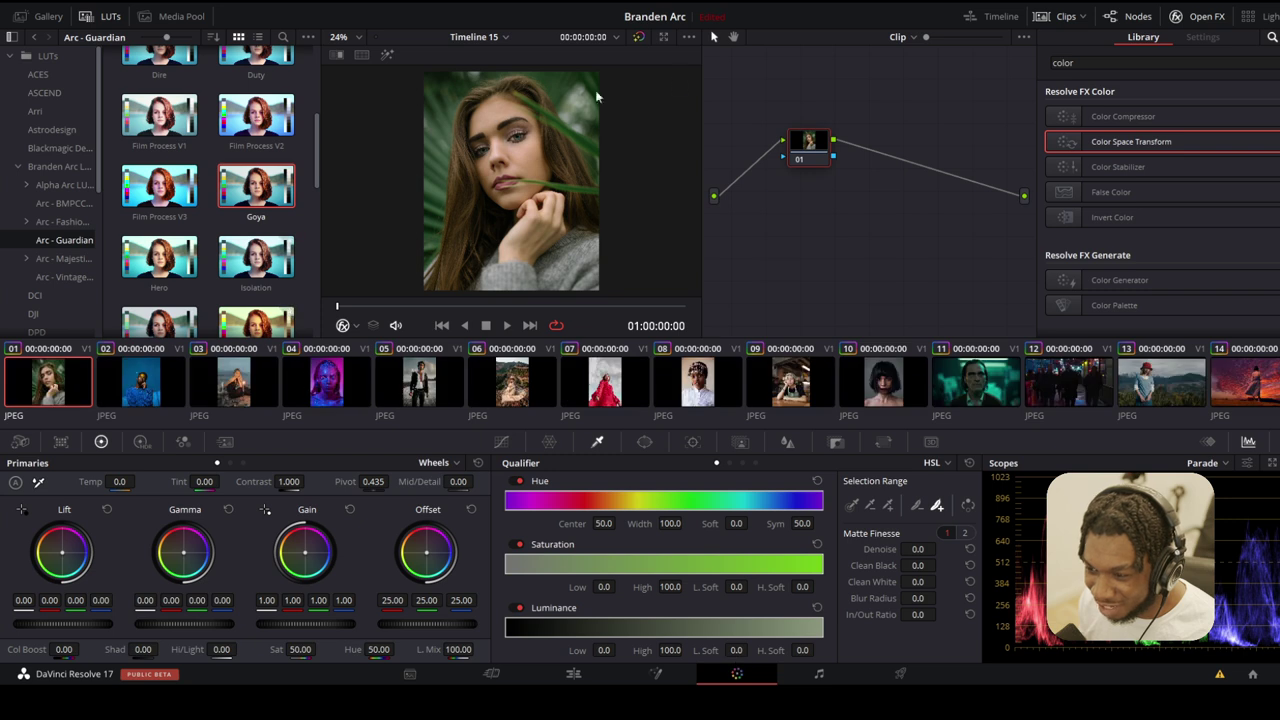
pyautogui.click(1066, 16)
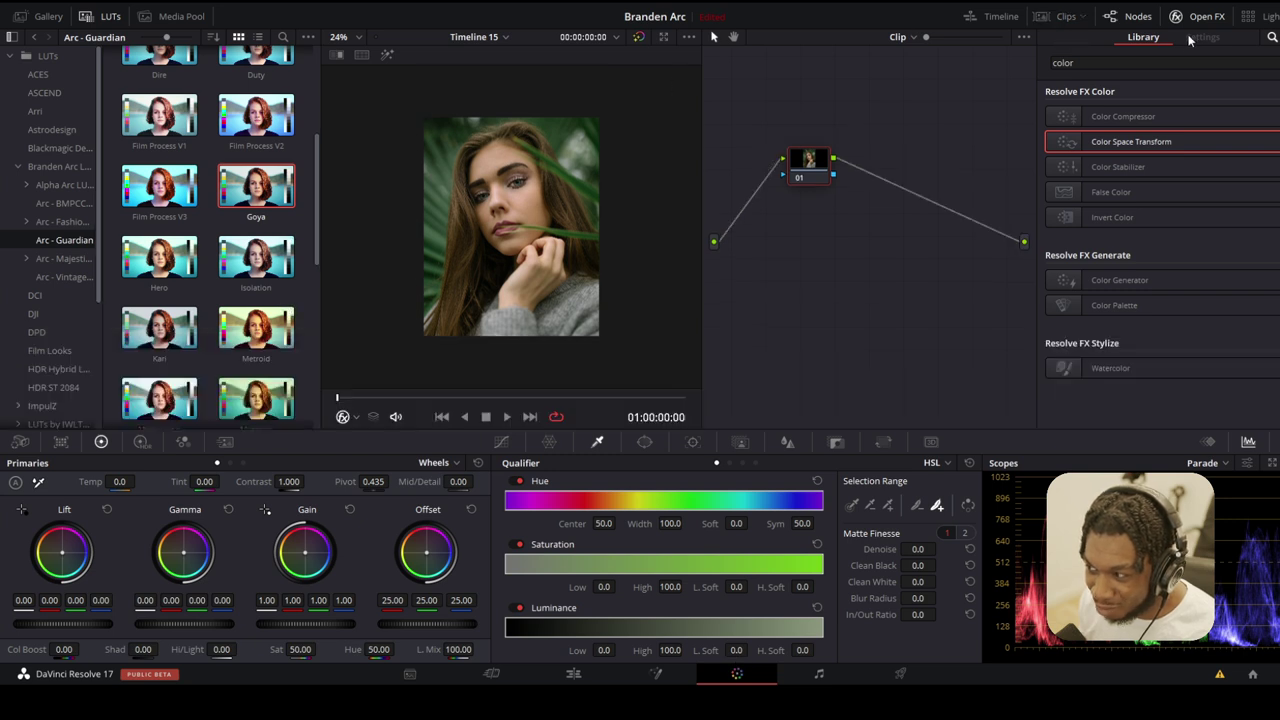
pyautogui.click(1192, 22)
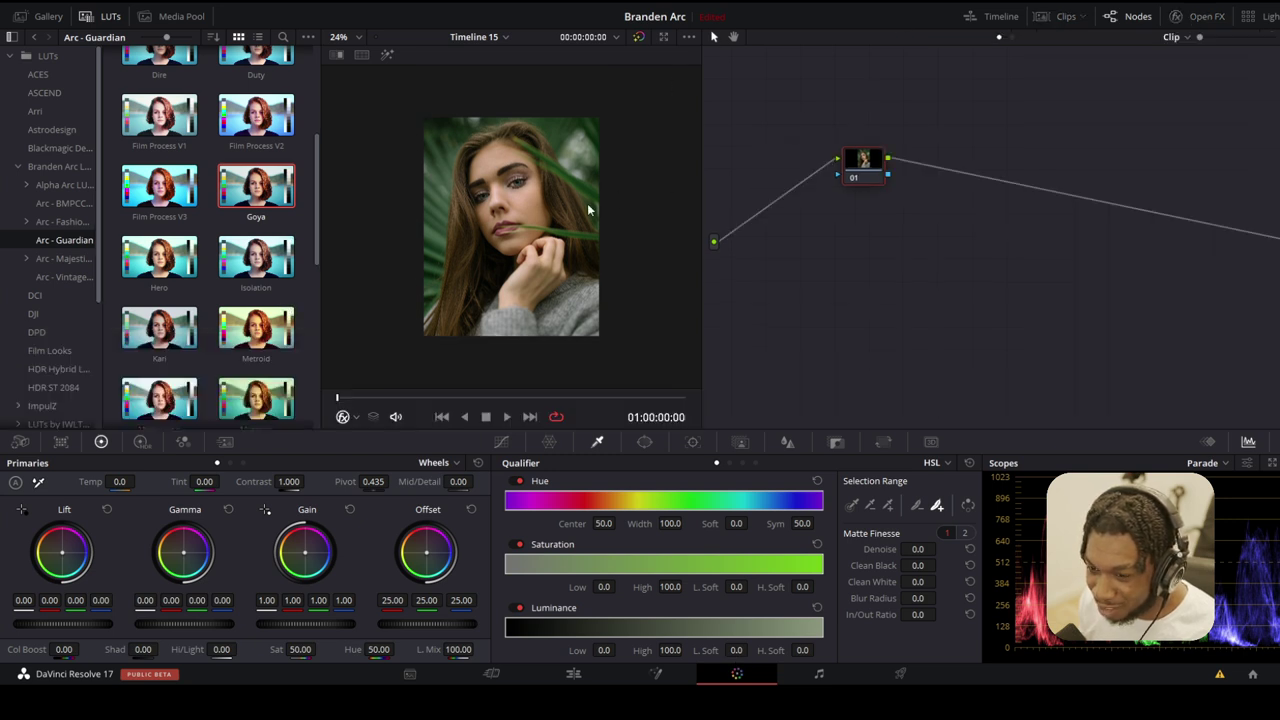
pyautogui.click(89, 20)
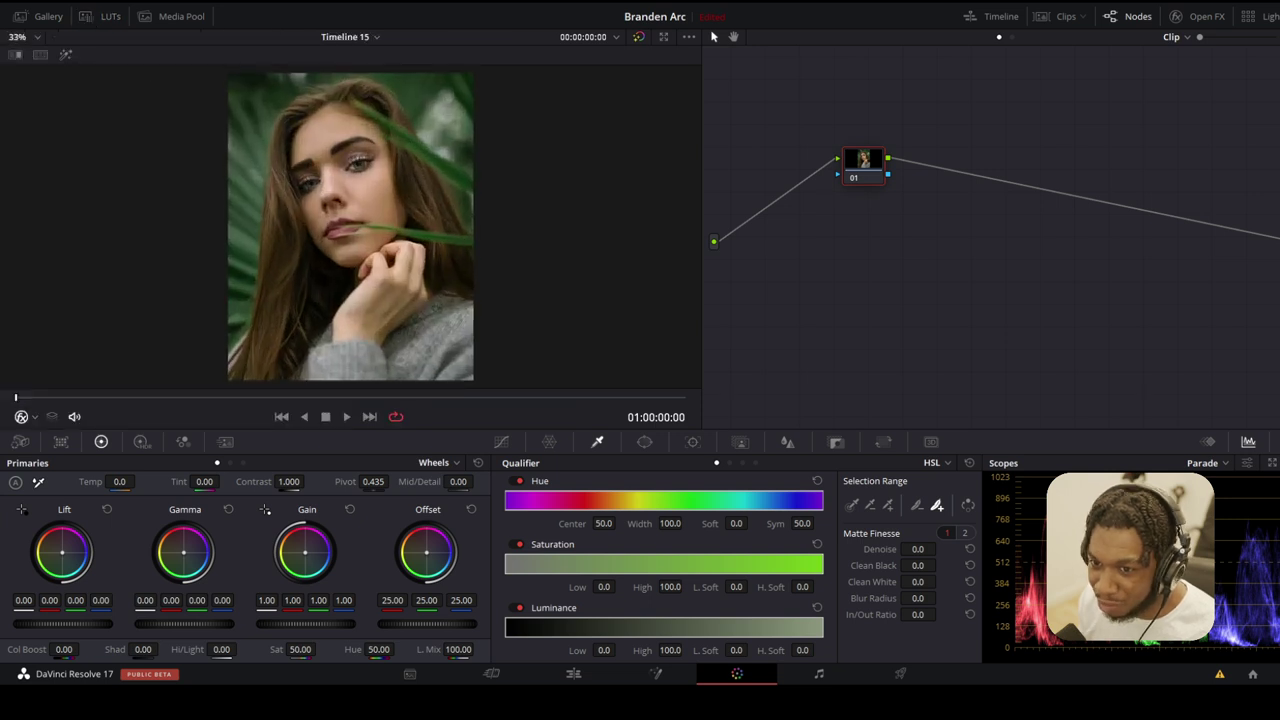
pyautogui.click(100, 22)
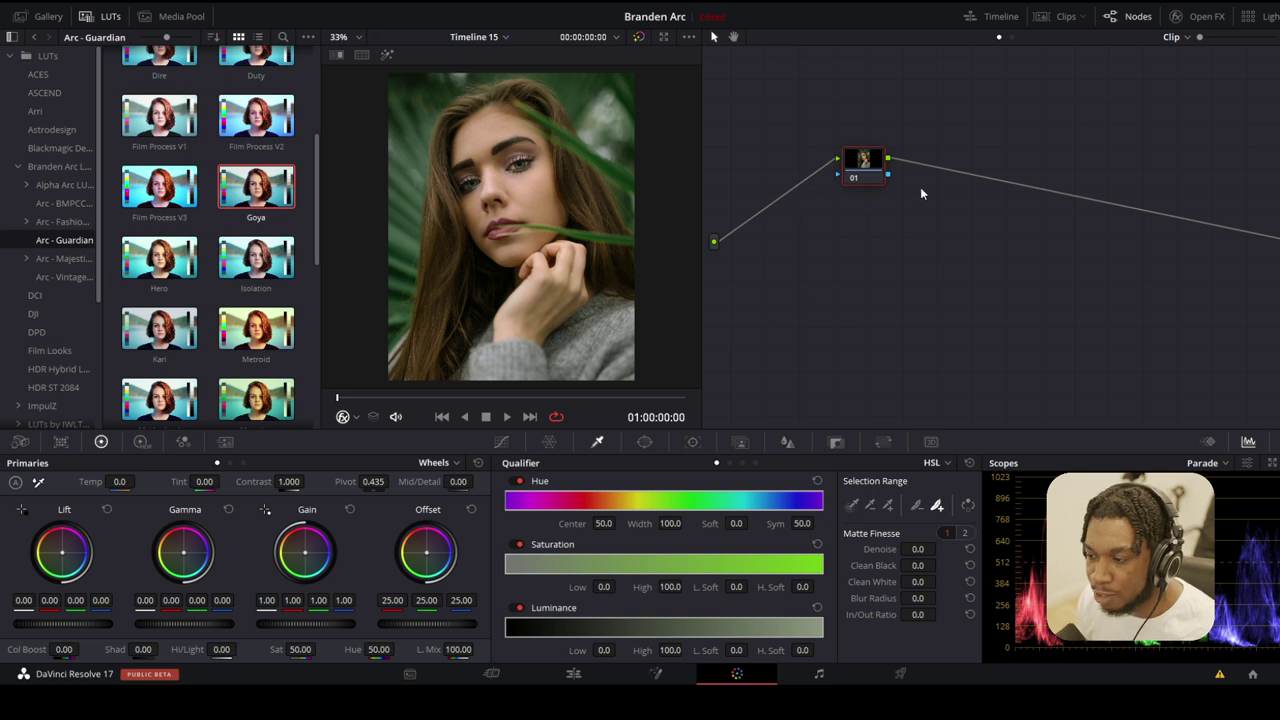
# - Apply The Staple LUT from the Arc - Guardian folder to node 01 and reposition the node in the graph
pyautogui.scroll(-8, 240, 240)
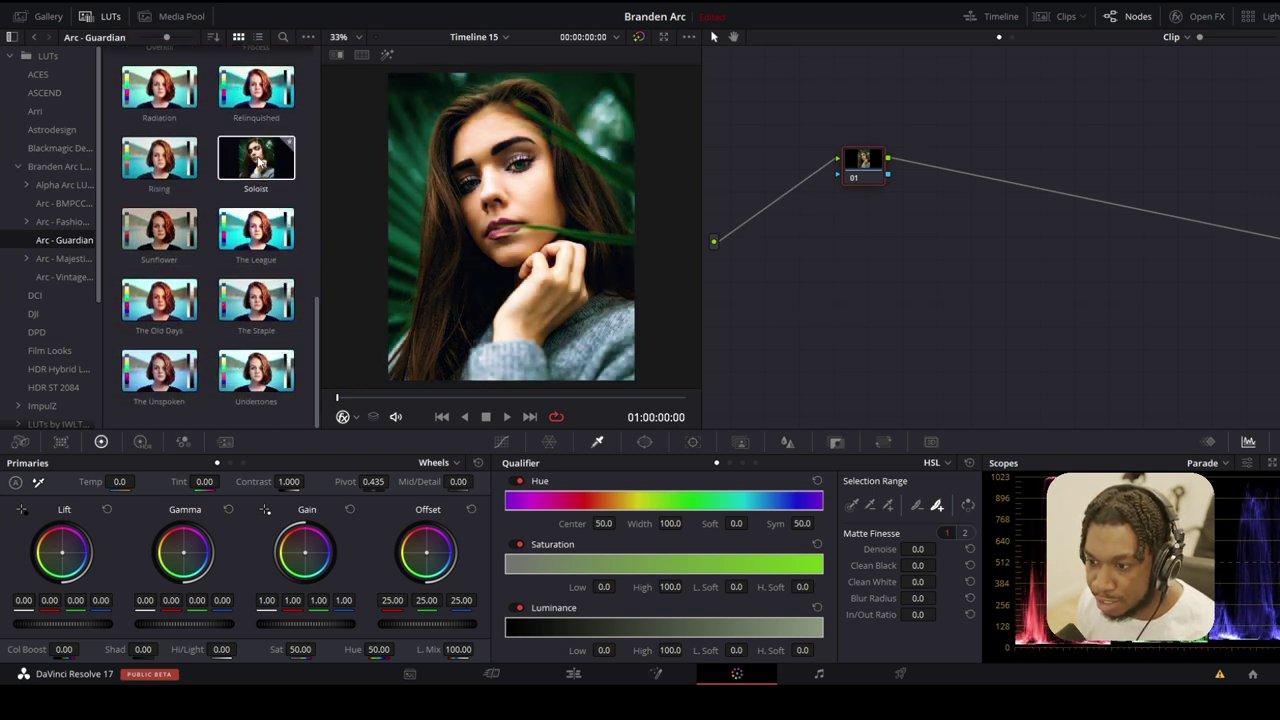
pyautogui.doubleClick(248, 313)
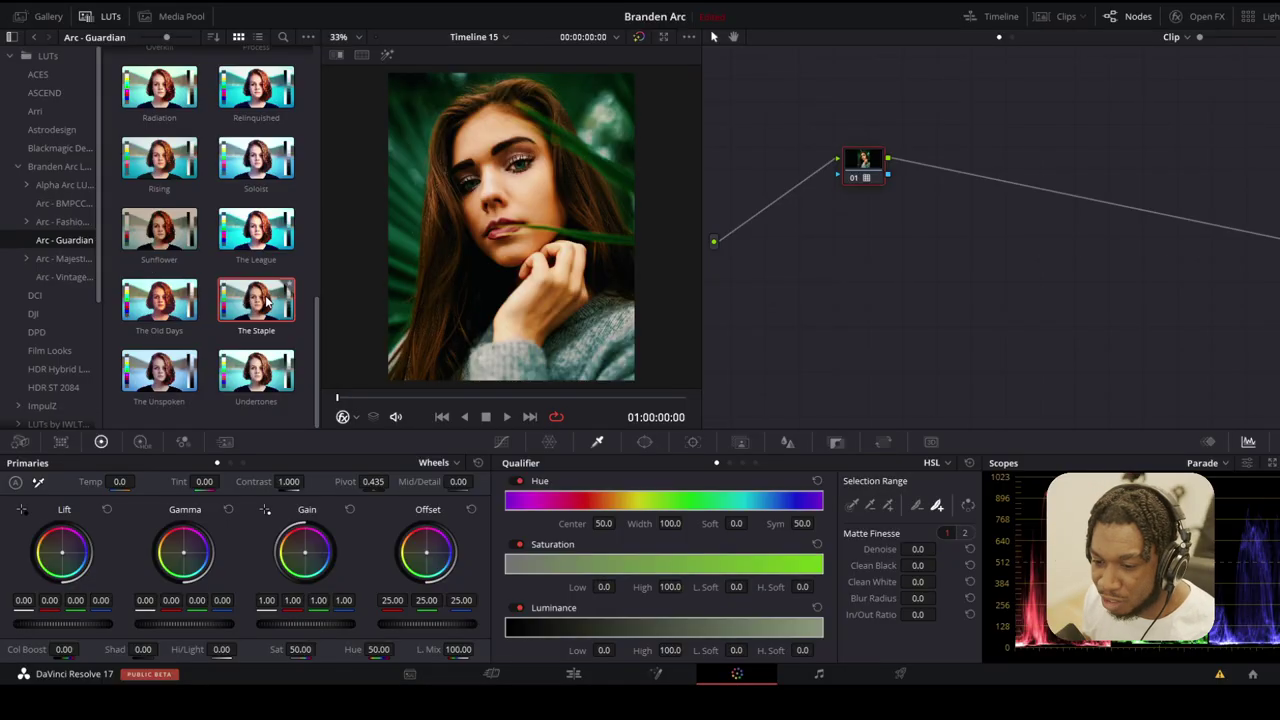
pyautogui.moveTo(868, 175); pyautogui.dragTo(815, 176)
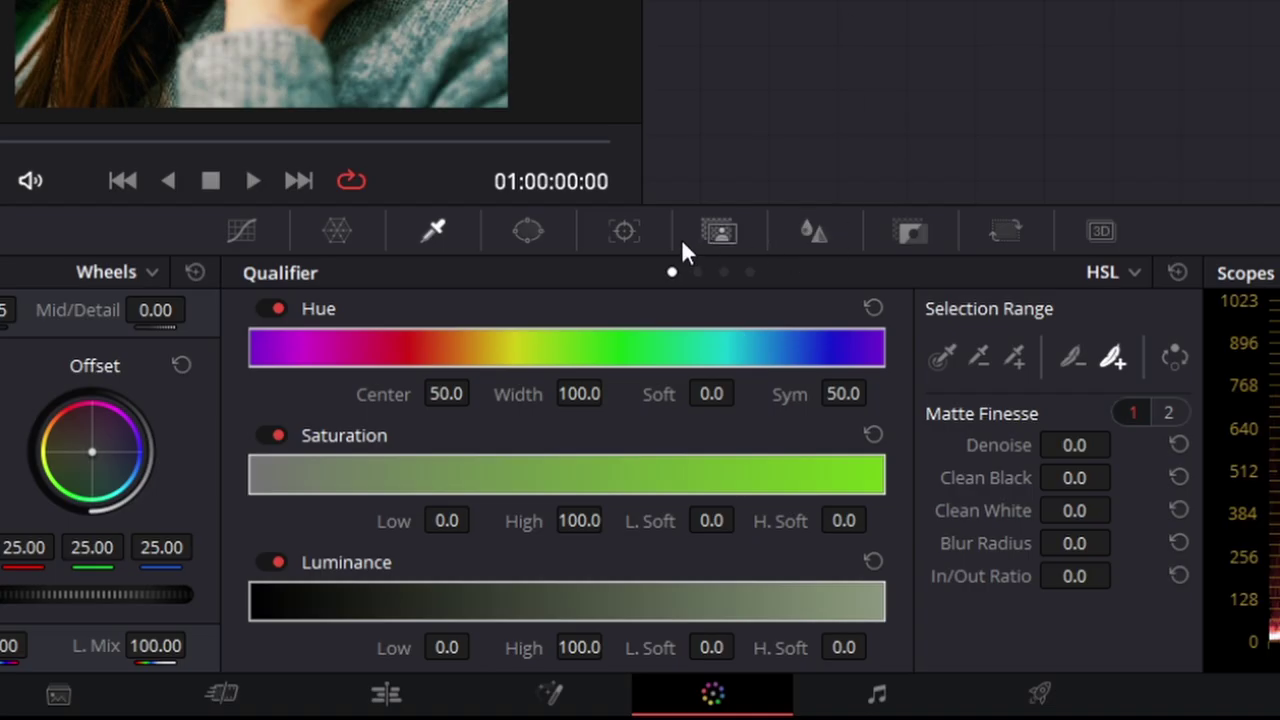
# - Weaken the LUT by setting node 01's key output gain to 0.6 and fine-tuning it, and compare the image with the node off and on
pyautogui.click(721, 233)
pyautogui.click(818, 232)
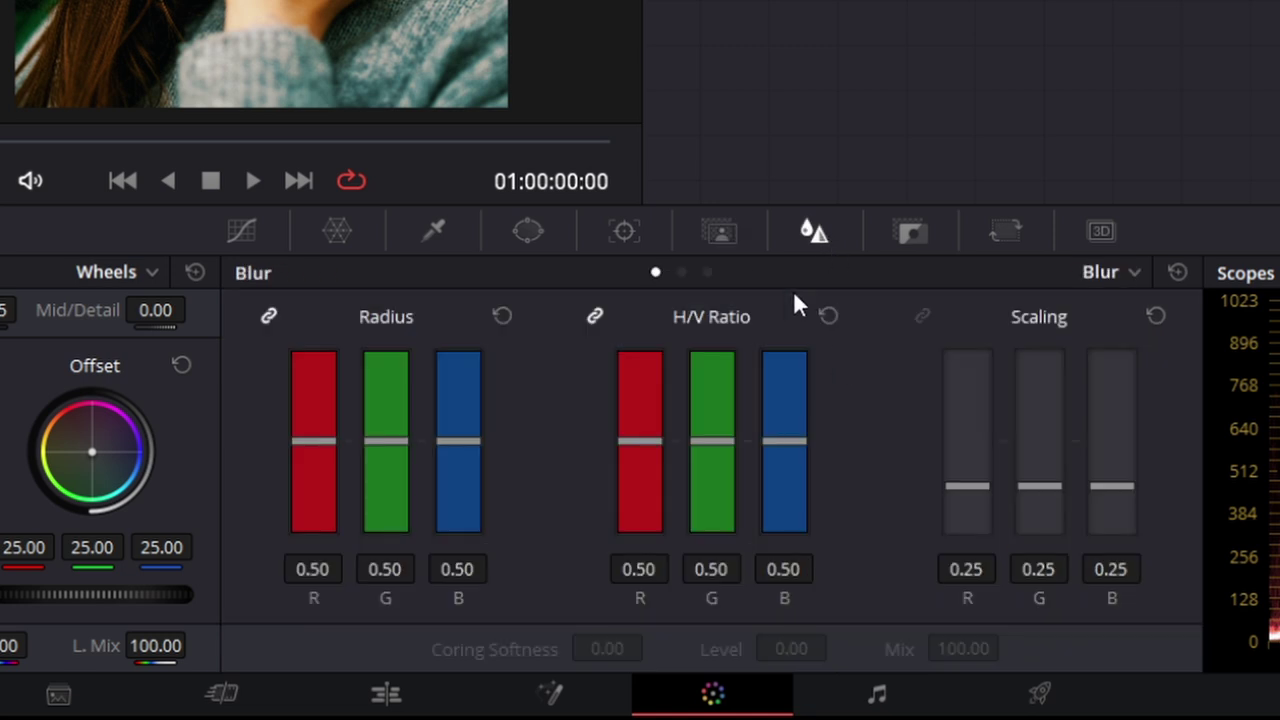
pyautogui.click(915, 236)
pyautogui.moveTo(896, 492); pyautogui.dragTo(890, 492)
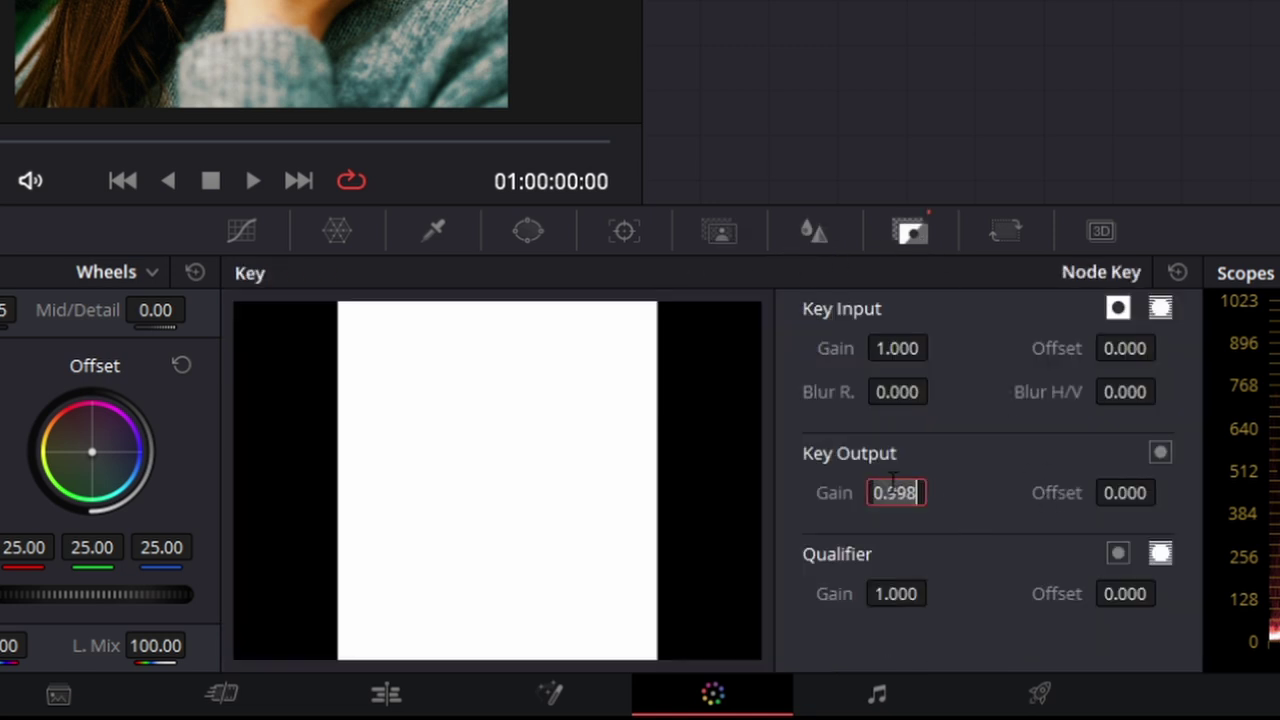
pyautogui.write('.6')
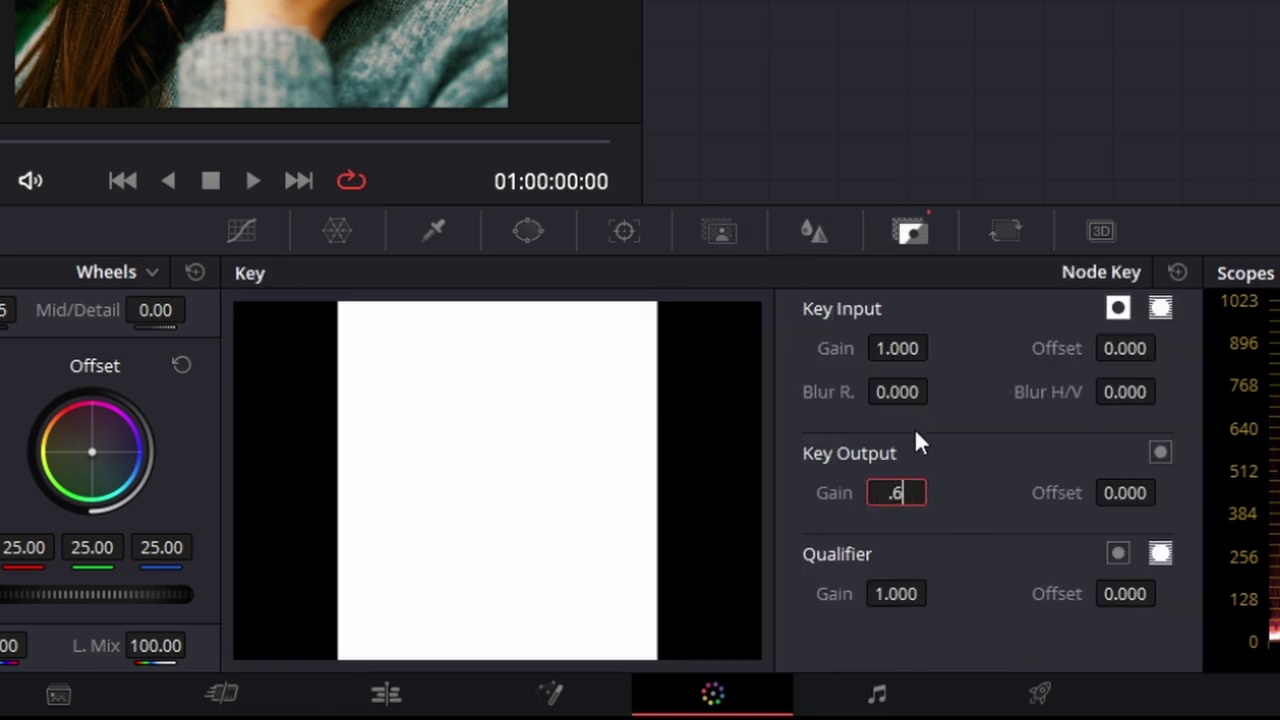
pyautogui.press('Return')
pyautogui.moveTo(896, 492); pyautogui.dragTo(876, 492)
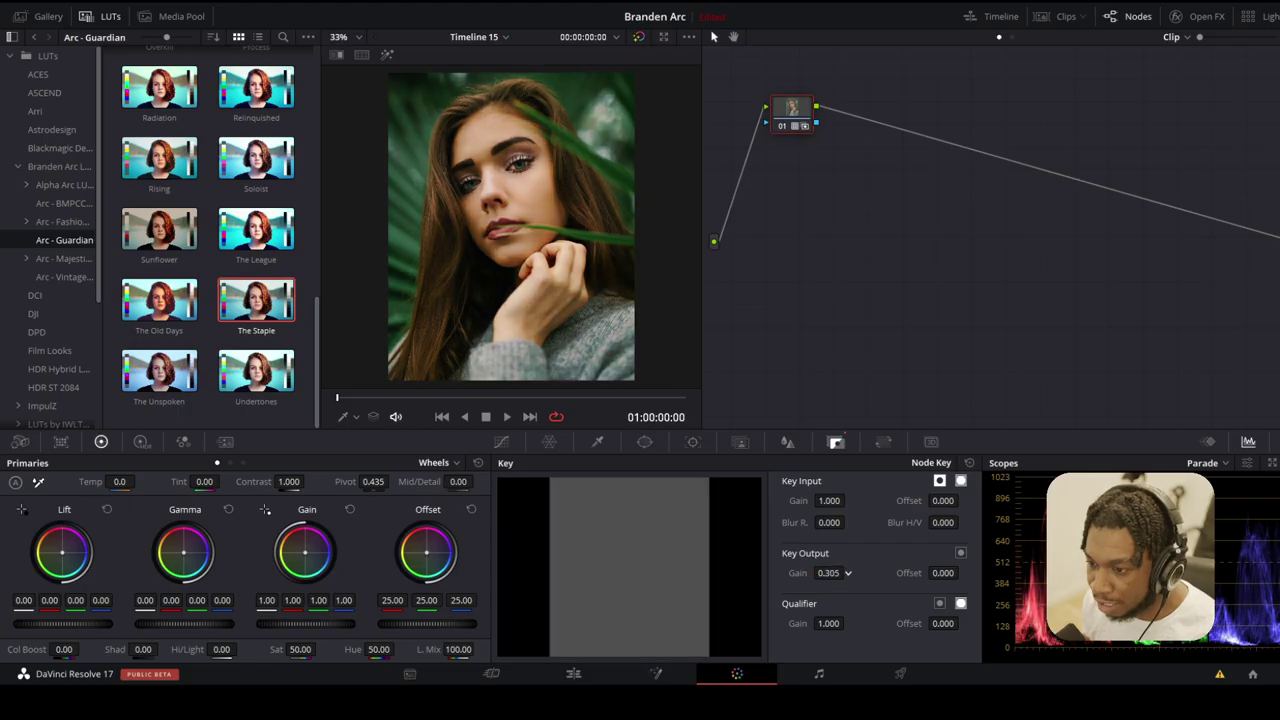
pyautogui.moveTo(828, 572); pyautogui.dragTo(842, 572)
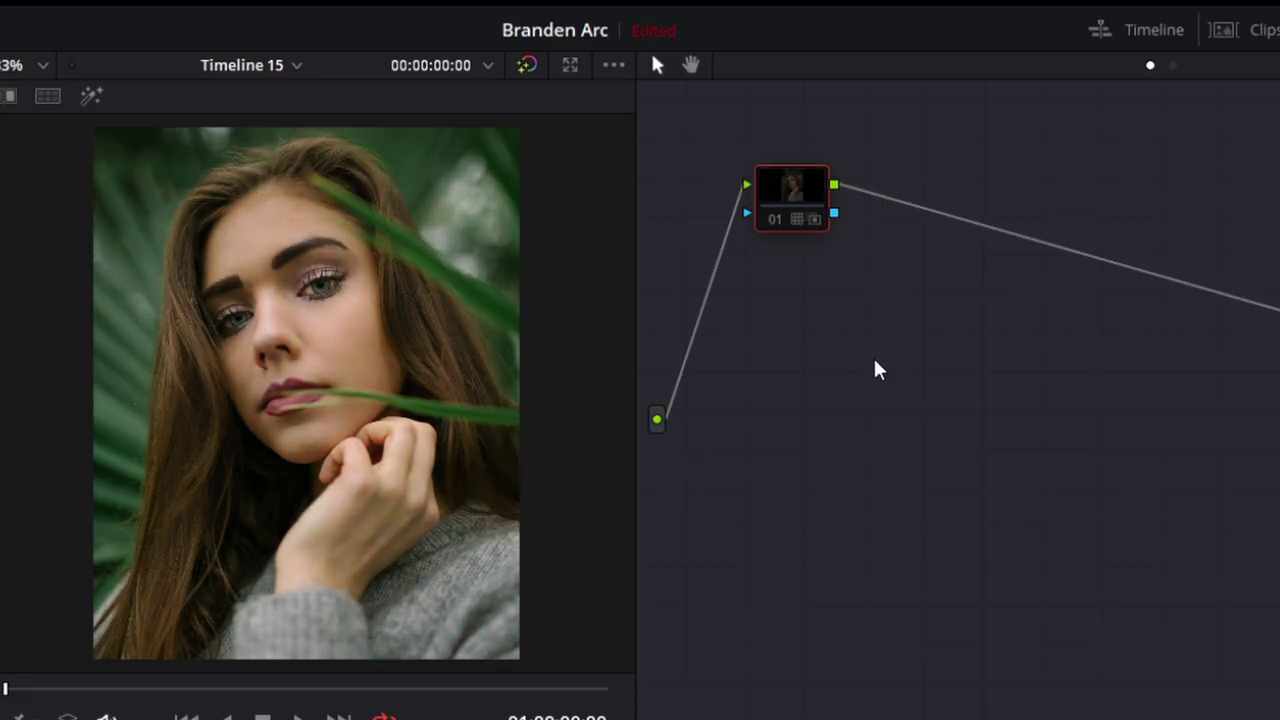
pyautogui.hotkey('ctrl', 'd')
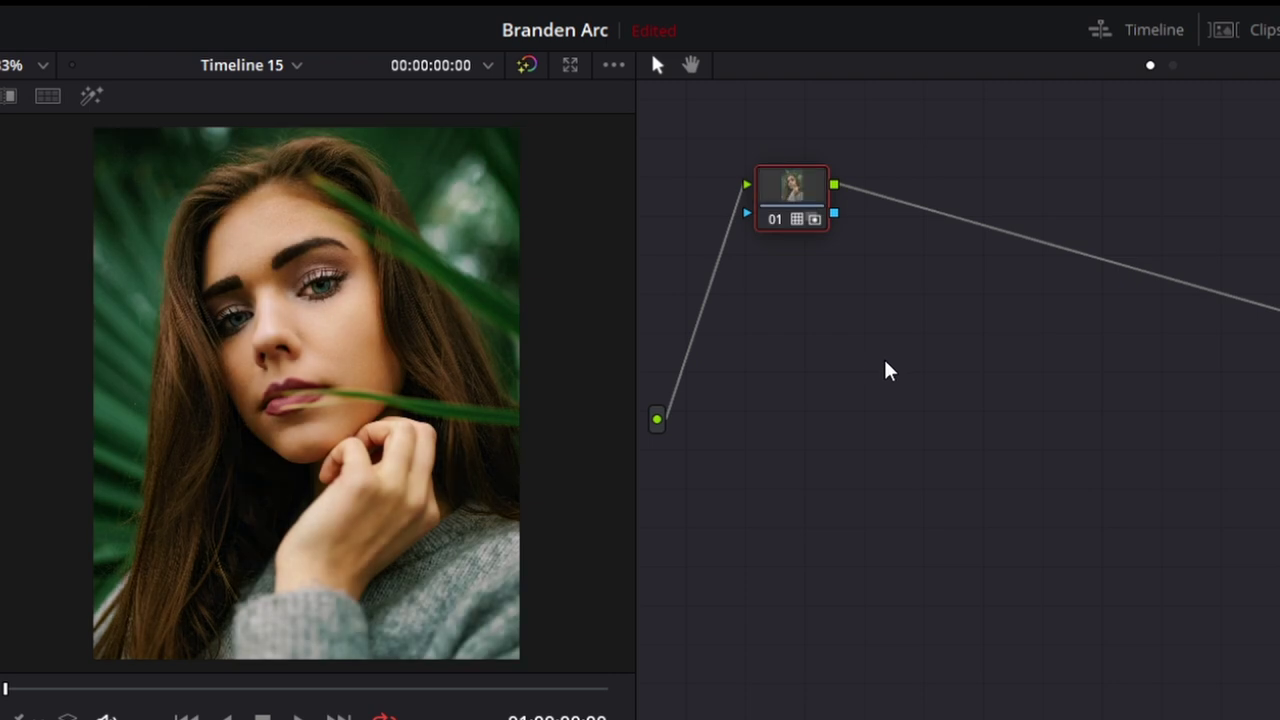
# - Add a serial node after the LUT node
pyautogui.hotkey('alt', 's')
pyautogui.rightClick(900, 282)
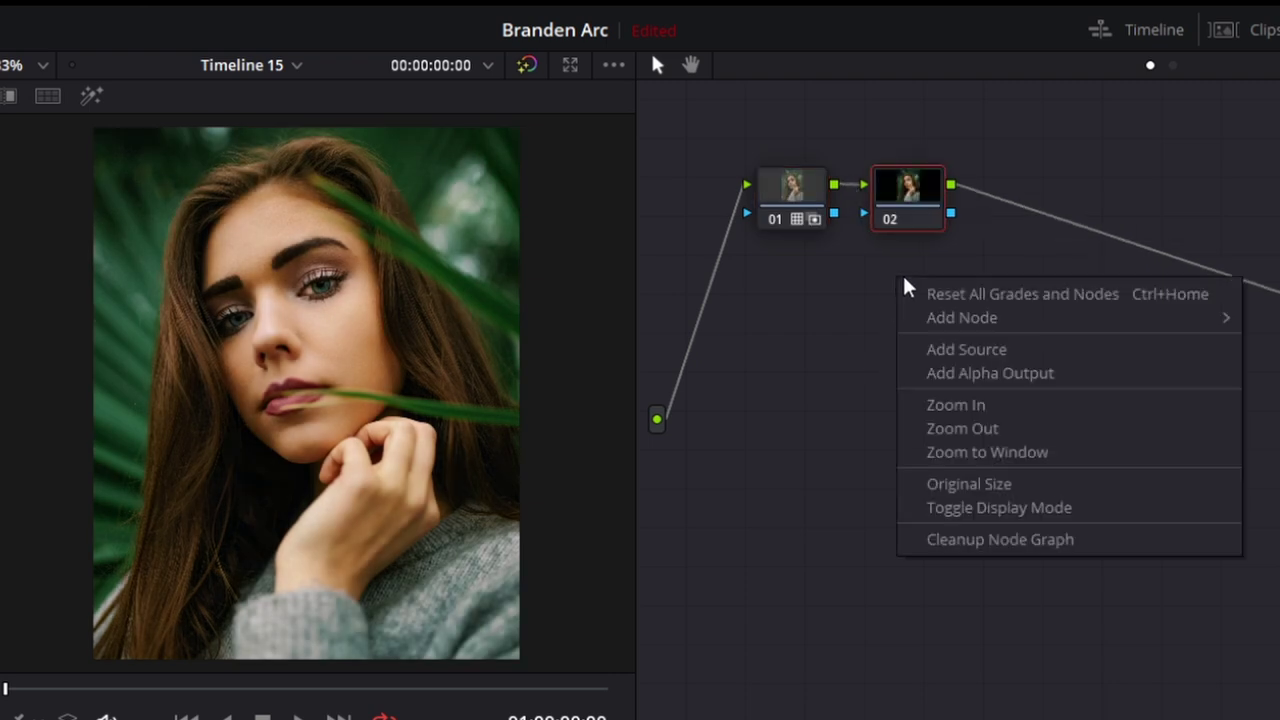
pyautogui.press('Escape')
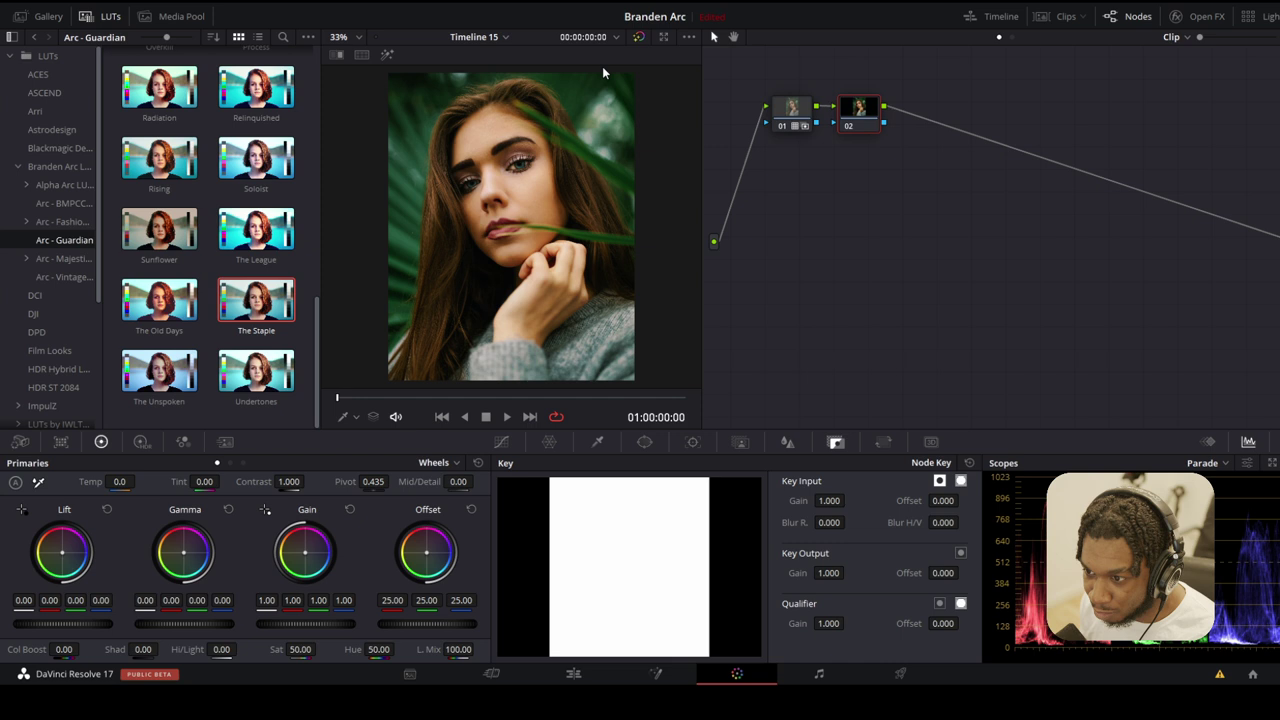
# - Sample the green foliage on the Hue Vs Hue curve of node 02 and rotate its hue to about -47
pyautogui.click(501, 442)
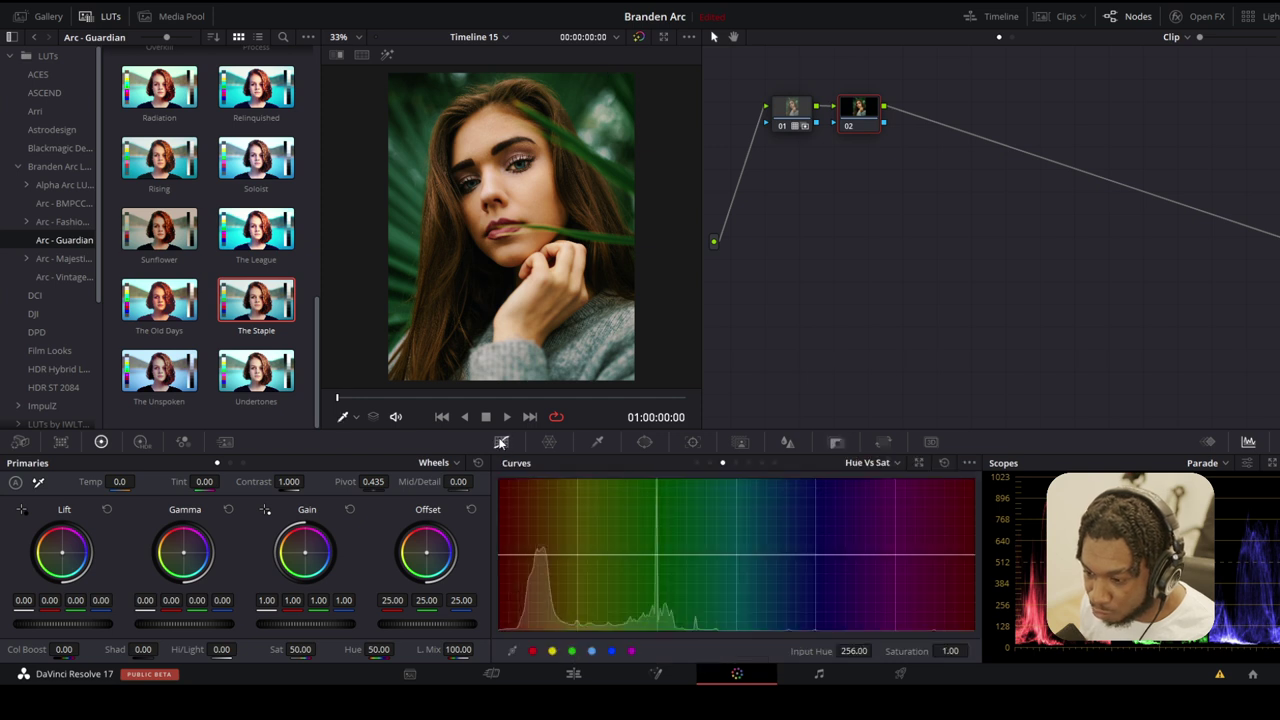
pyautogui.click(736, 464)
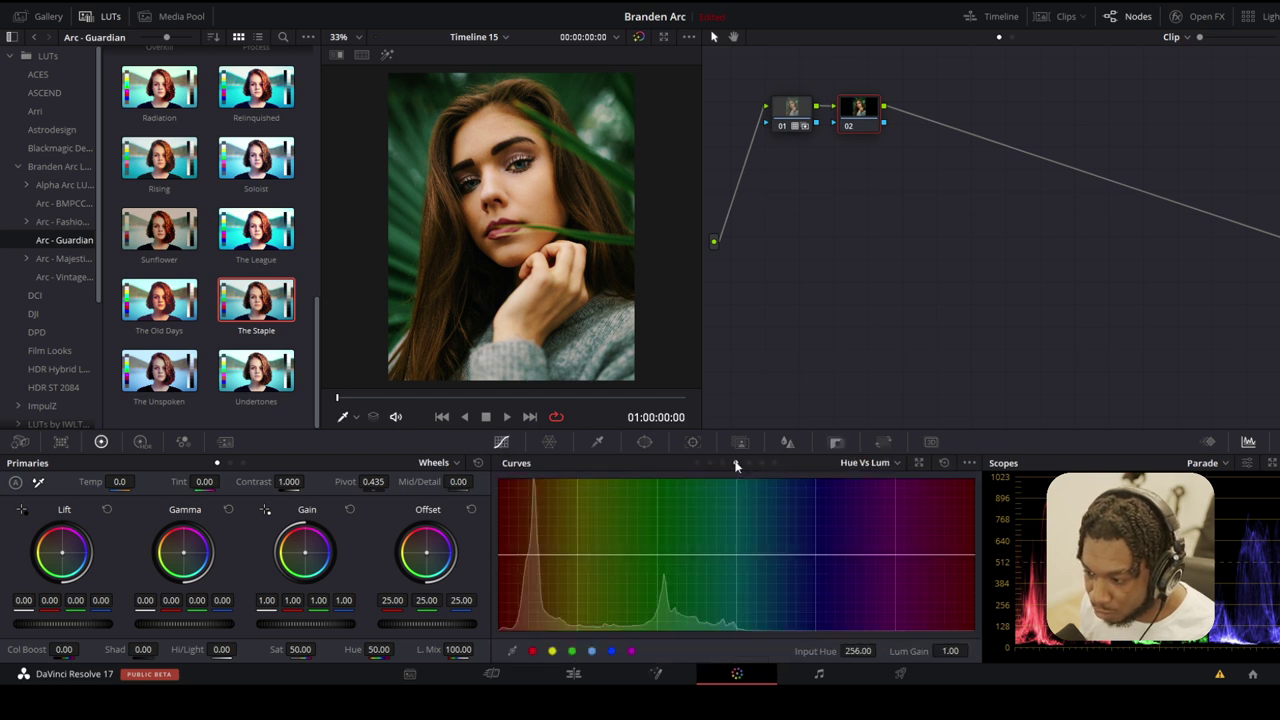
pyautogui.click(710, 463)
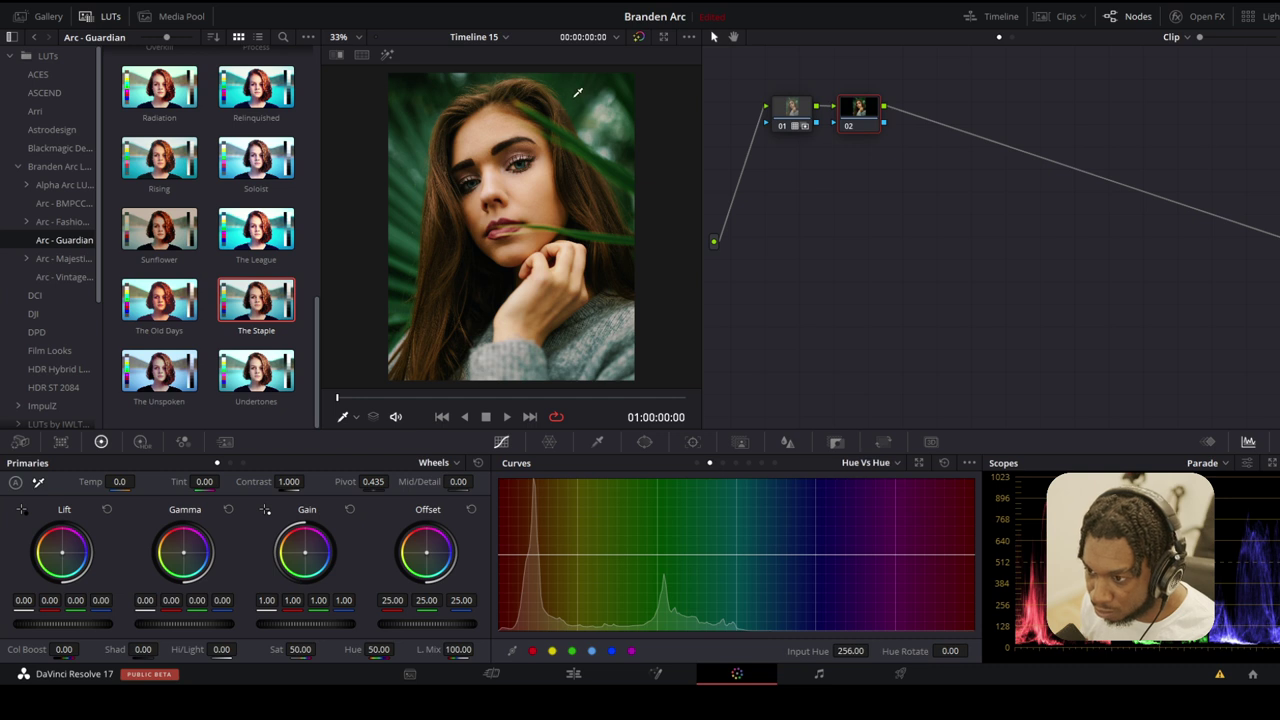
pyautogui.click(622, 318)
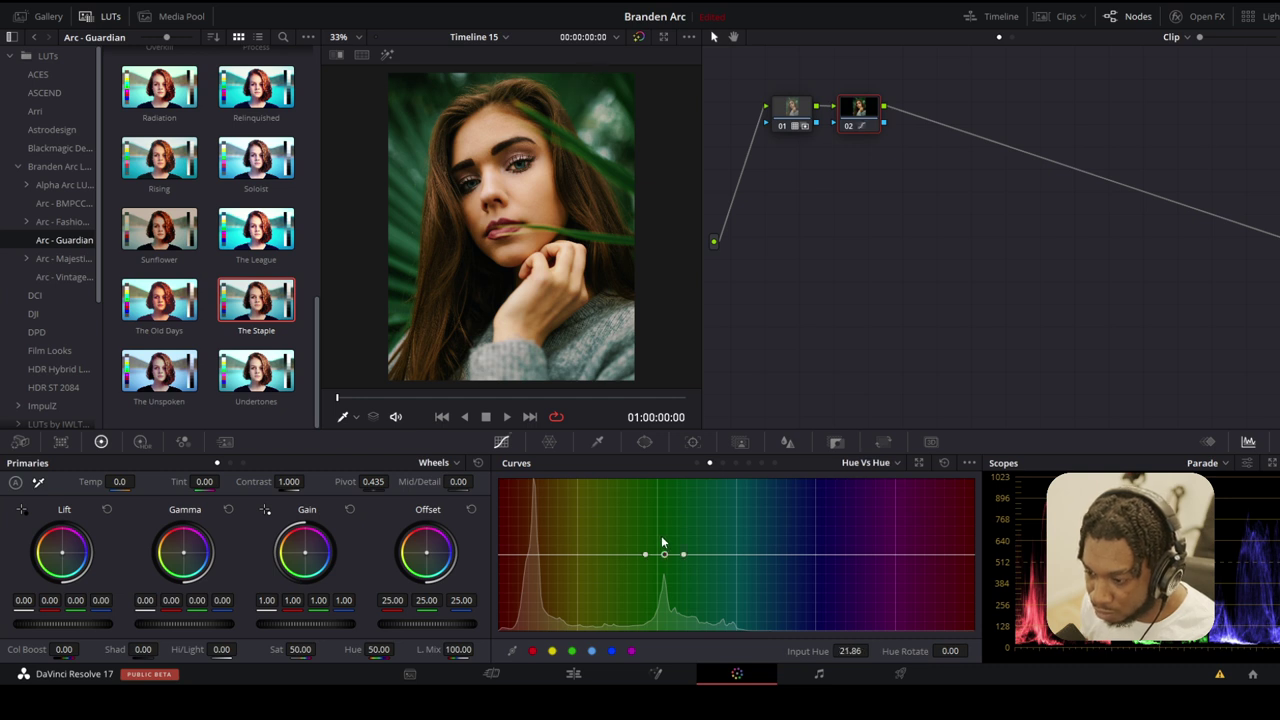
pyautogui.moveTo(665, 556); pyautogui.dragTo(663, 580)
pyautogui.moveTo(665, 548); pyautogui.dragTo(664, 579)
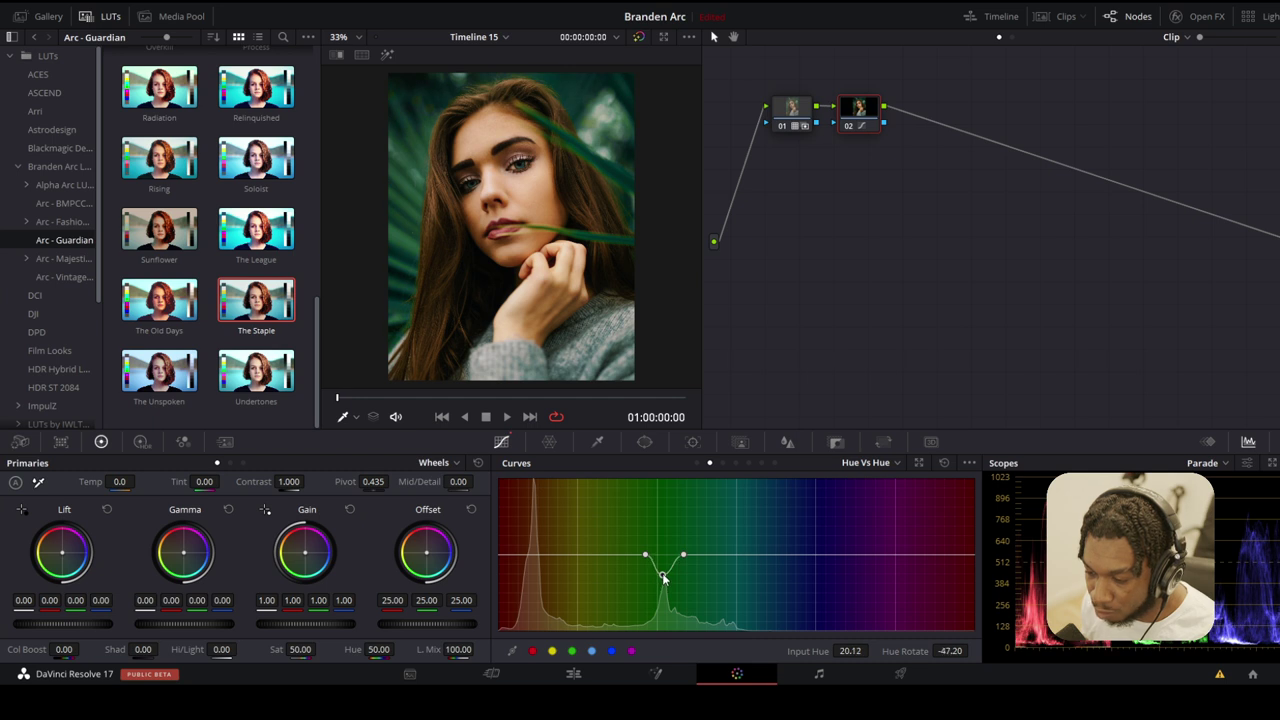
# - Widen the green range on node 02's Hue Vs Hue curve, with the upper point at input hue 52.41, and rotate the green hue to -72.80
pyautogui.click(683, 555)
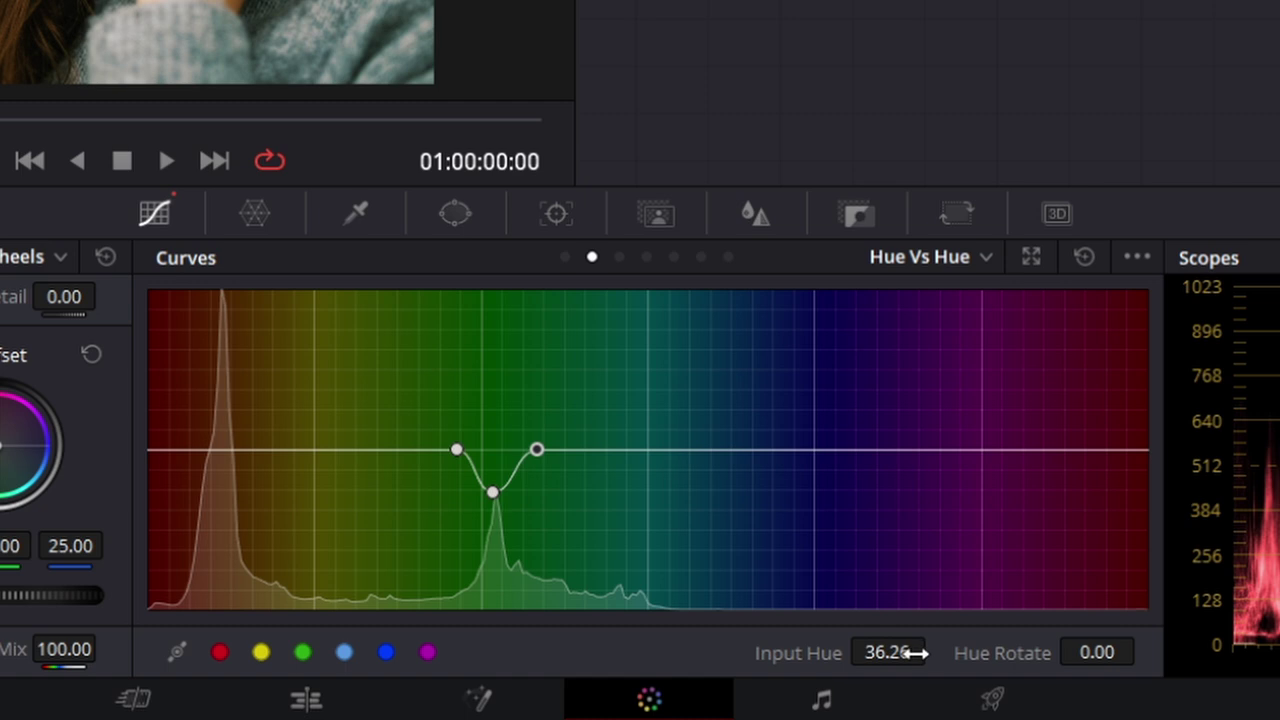
pyautogui.moveTo(882, 653); pyautogui.dragTo(936, 653)
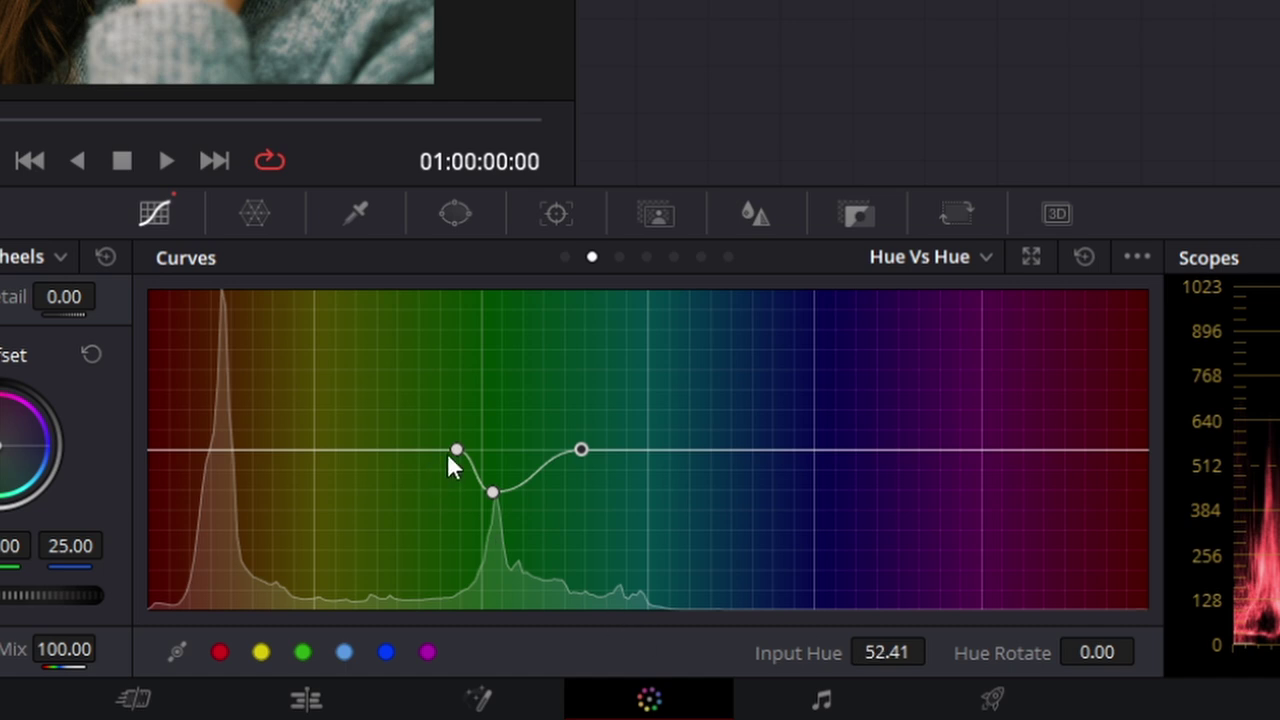
pyautogui.click(458, 450)
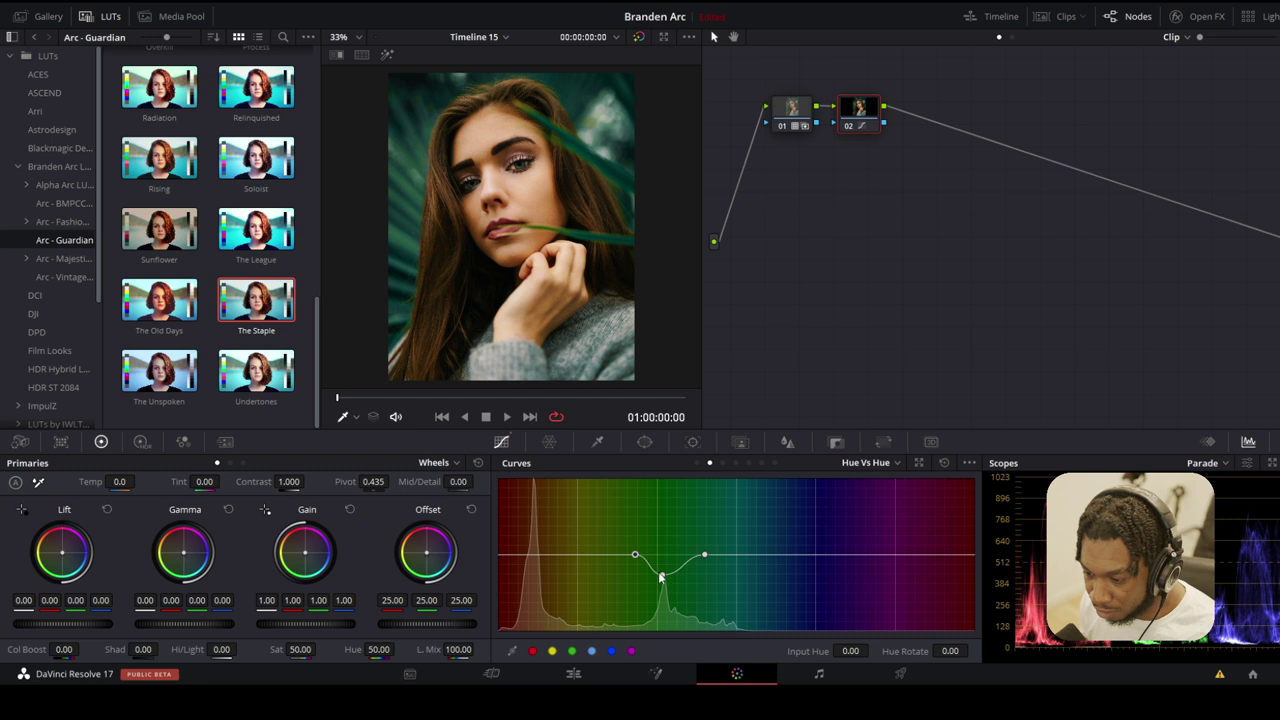
pyautogui.moveTo(662, 577)
pyautogui.mouseDown()
pyautogui.moveTo(666, 589)
pyautogui.moveTo(671, 554)
pyautogui.moveTo(671, 590)
pyautogui.moveTo(679, 549)
pyautogui.moveTo(683, 586)
pyautogui.moveTo(690, 535)
pyautogui.moveTo(689, 586)
pyautogui.moveTo(695, 532)
pyautogui.moveTo(679, 580)
pyautogui.moveTo(674, 545)
pyautogui.moveTo(667, 591)
pyautogui.mouseUp()
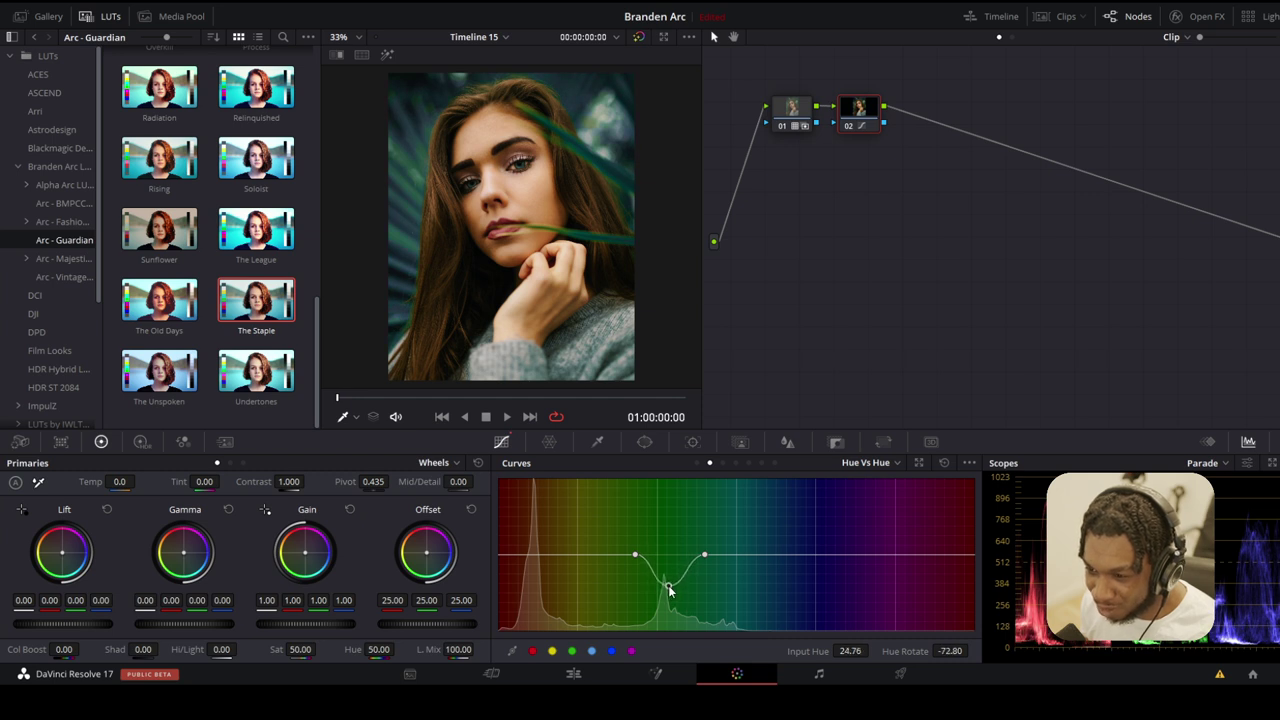
# - Compare the image with the hue-shift node and the overall grade switched off and on
pyautogui.hotkey('ctrl', 'd')
pyautogui.hotkey('ctrl', 'd')
pyautogui.hotkey('ctrl', 'd')
pyautogui.hotkey('ctrl', 'd')
pyautogui.hotkey('ctrl', 'd')
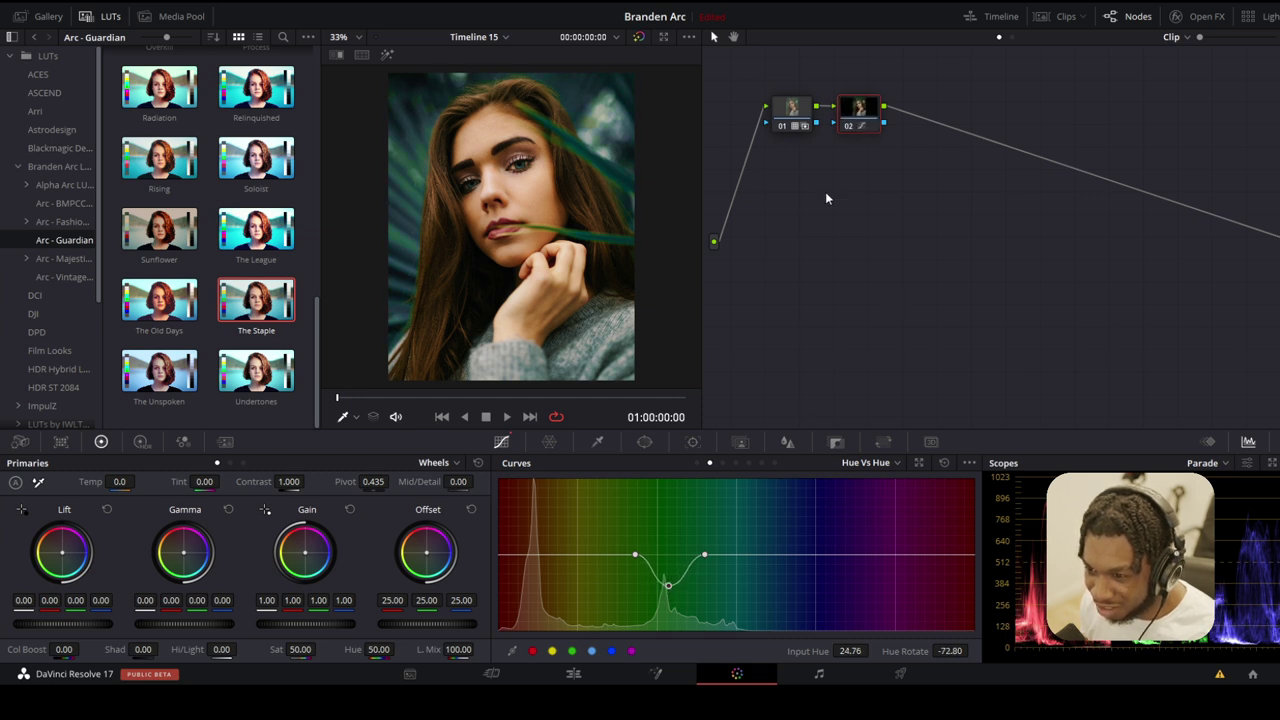
pyautogui.hotkey('ctrl', 'd')
pyautogui.hotkey('ctrl', 'd')
pyautogui.hotkey('ctrl', 'd')
pyautogui.hotkey('ctrl', 'd')
pyautogui.hotkey('ctrl', 'd')
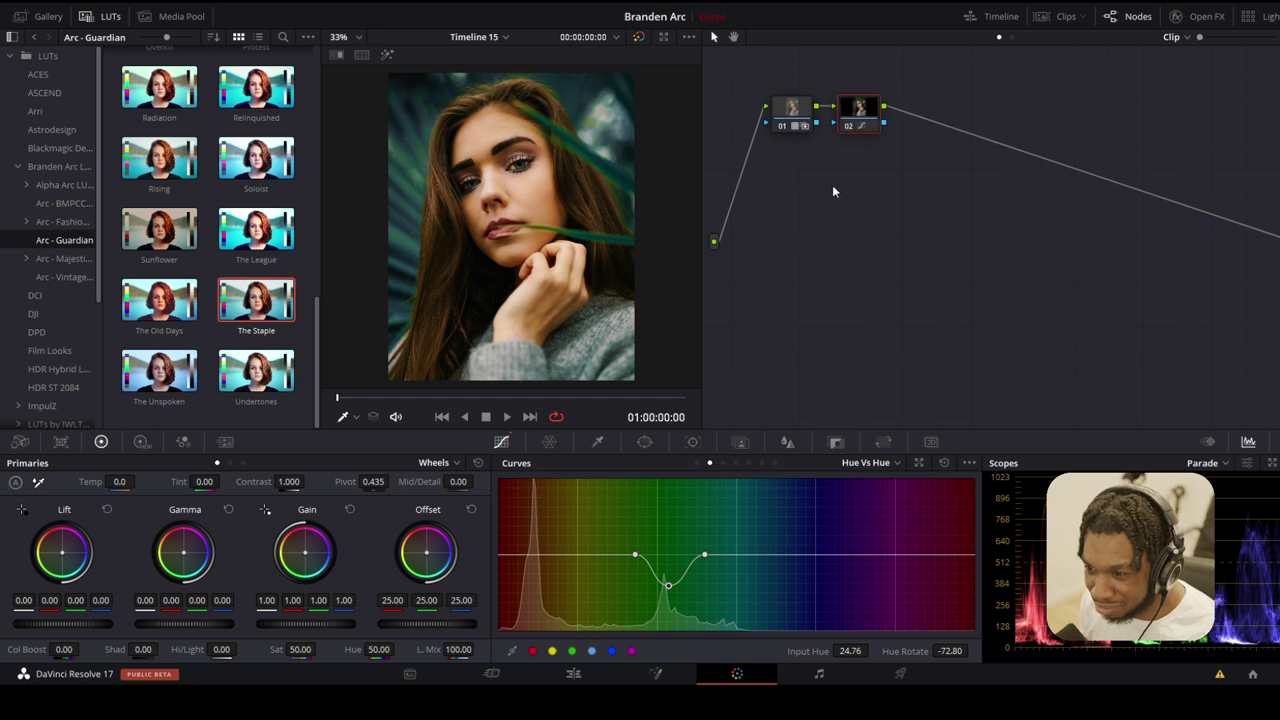
pyautogui.hotkey('ctrl', 'd')
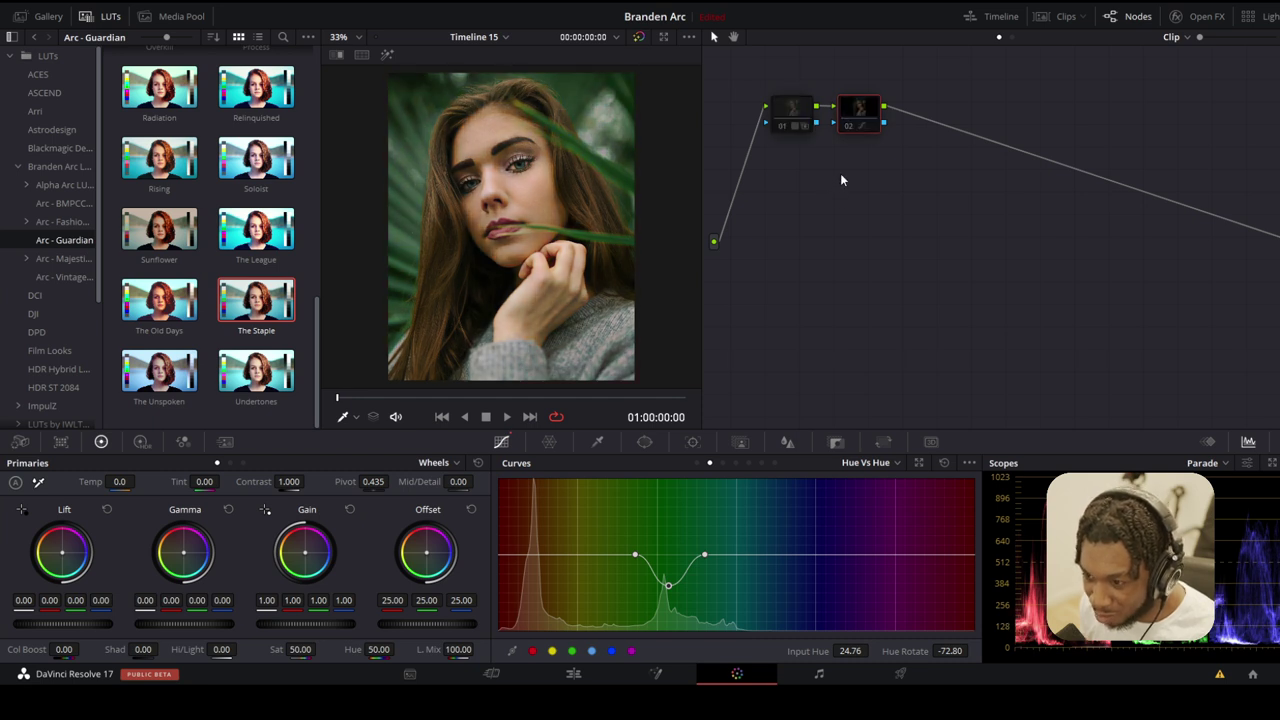
pyautogui.hotkey('ctrl', 'd')
# - Add a serial node after node 02, raise its gain to 1.06 and gamma to 0.03, and slightly raise the lift
pyautogui.hotkey('alt', 's')
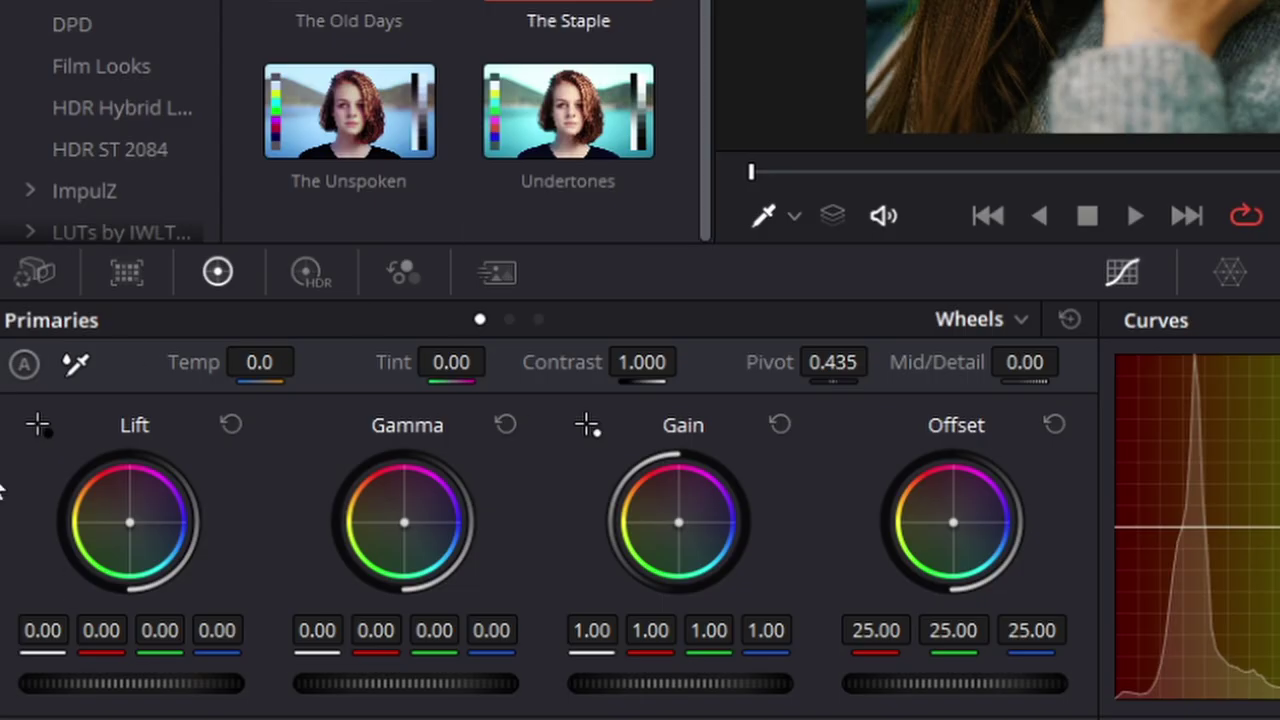
pyautogui.moveTo(679, 690); pyautogui.dragTo(705, 690)
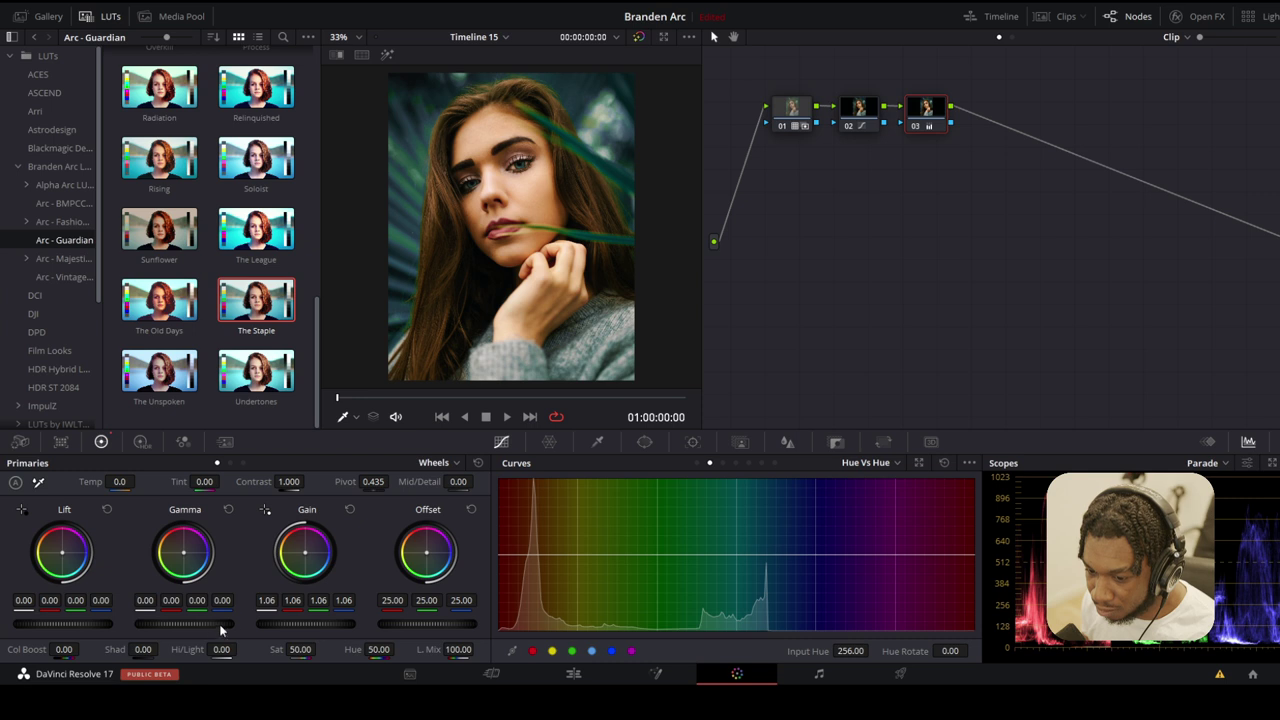
pyautogui.moveTo(221, 629); pyautogui.dragTo(189, 623)
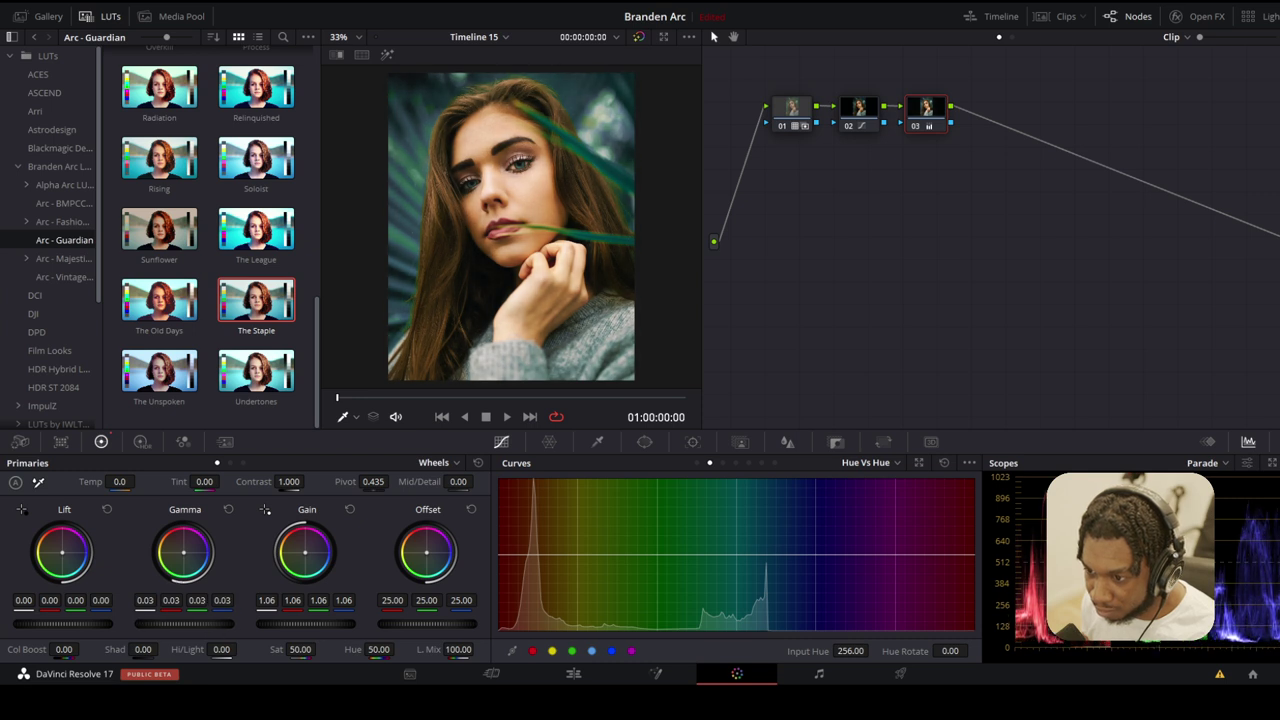
pyautogui.moveTo(62, 623); pyautogui.dragTo(67, 623)
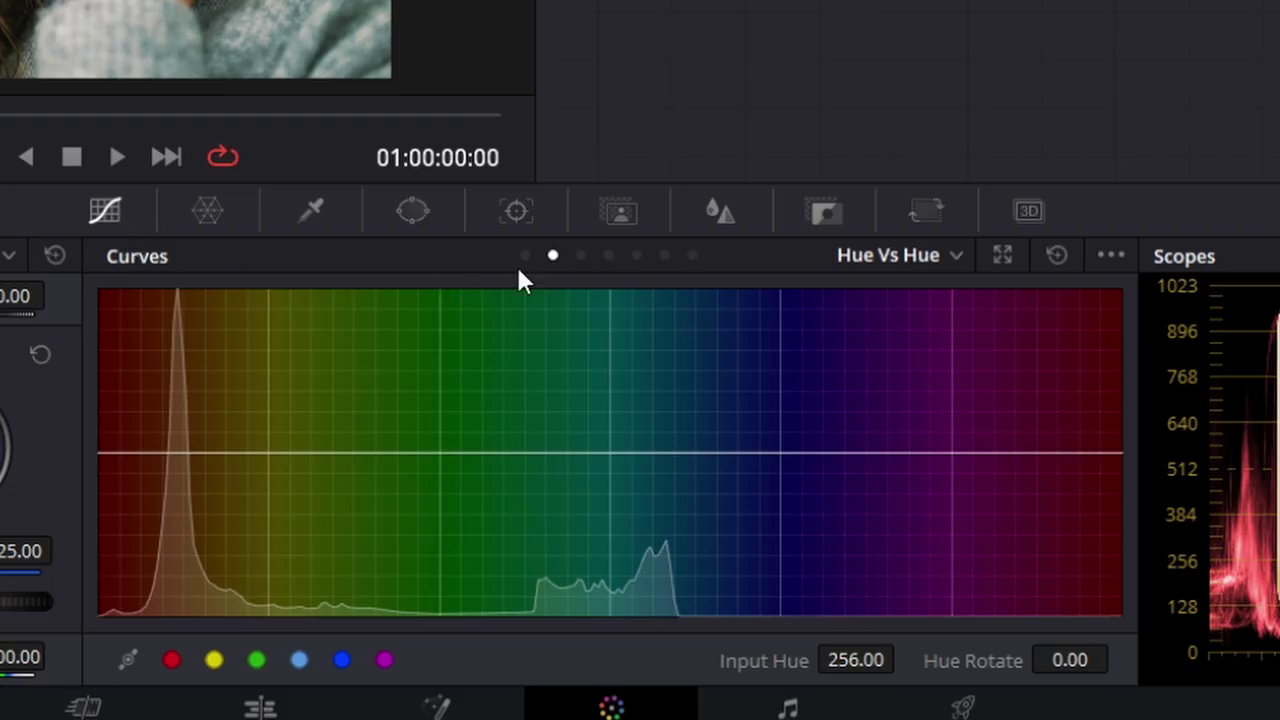
# - Enable editable splines on node 04's custom curve, bend the highlight end down and raise the shadow end slightly
pyautogui.click(526, 255)
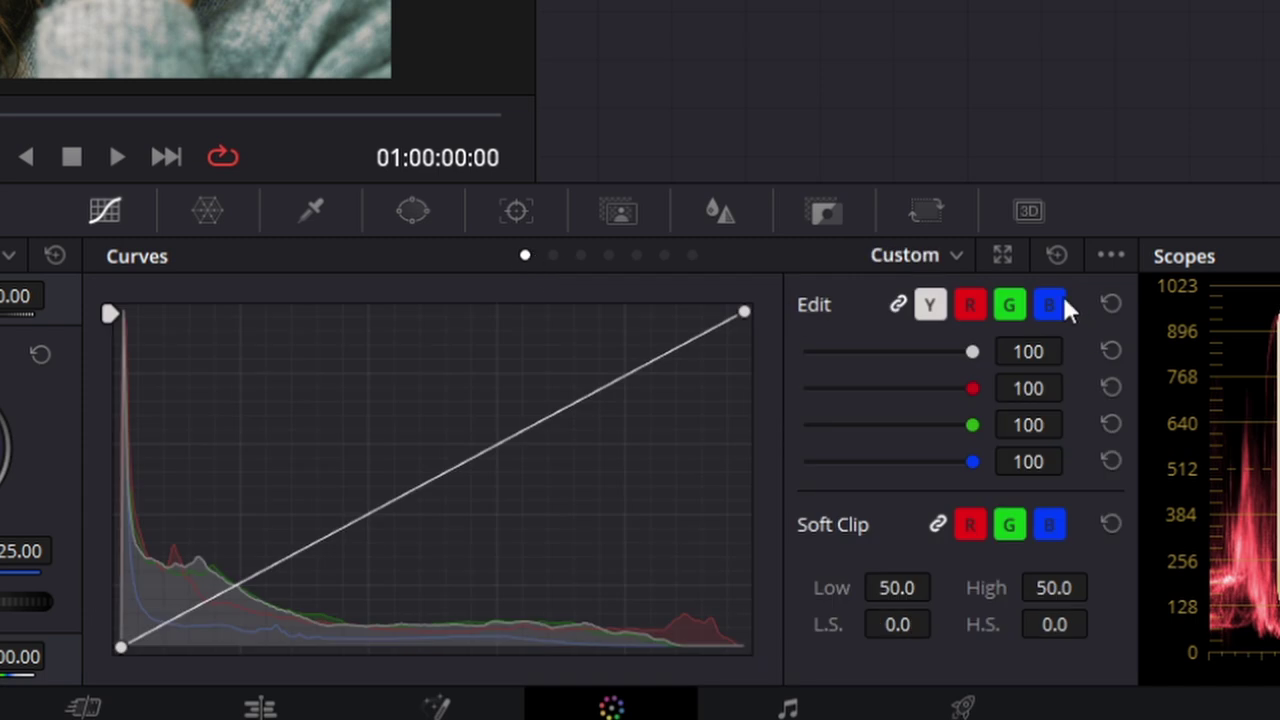
pyautogui.click(1110, 255)
pyautogui.click(1145, 452)
pyautogui.moveTo(536, 422); pyautogui.dragTo(546, 457)
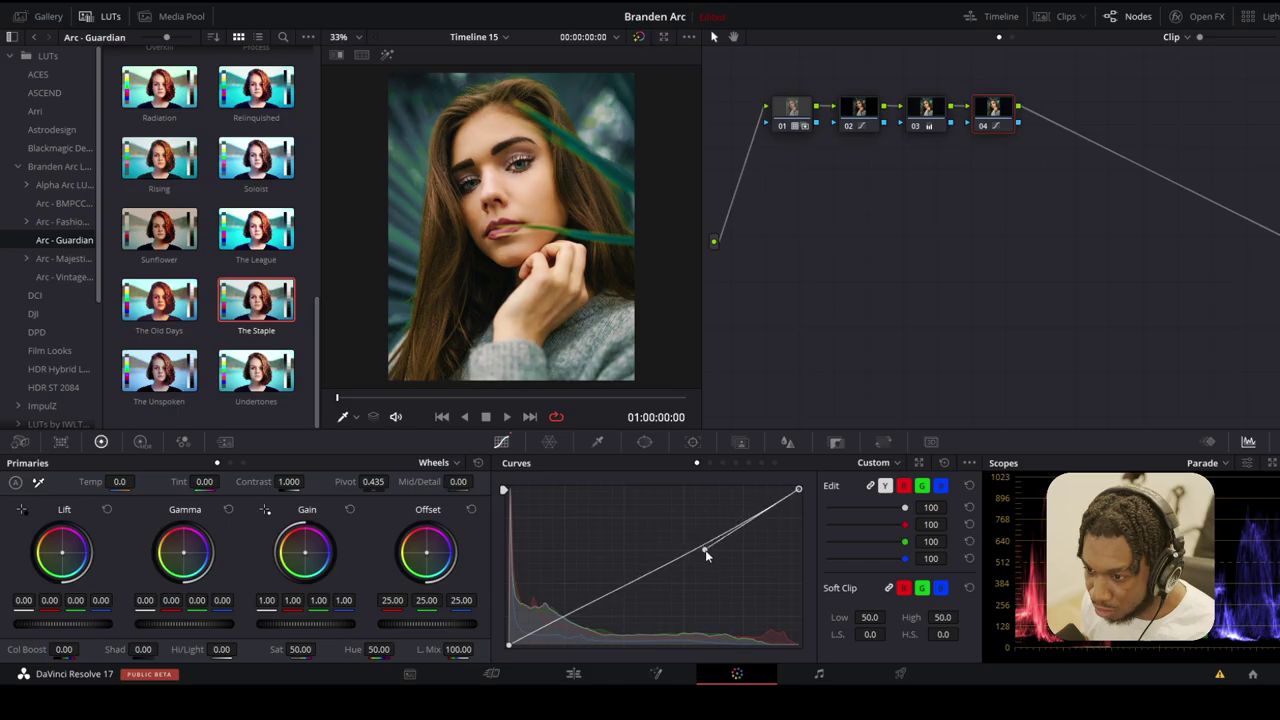
pyautogui.moveTo(706, 554); pyautogui.dragTo(716, 562)
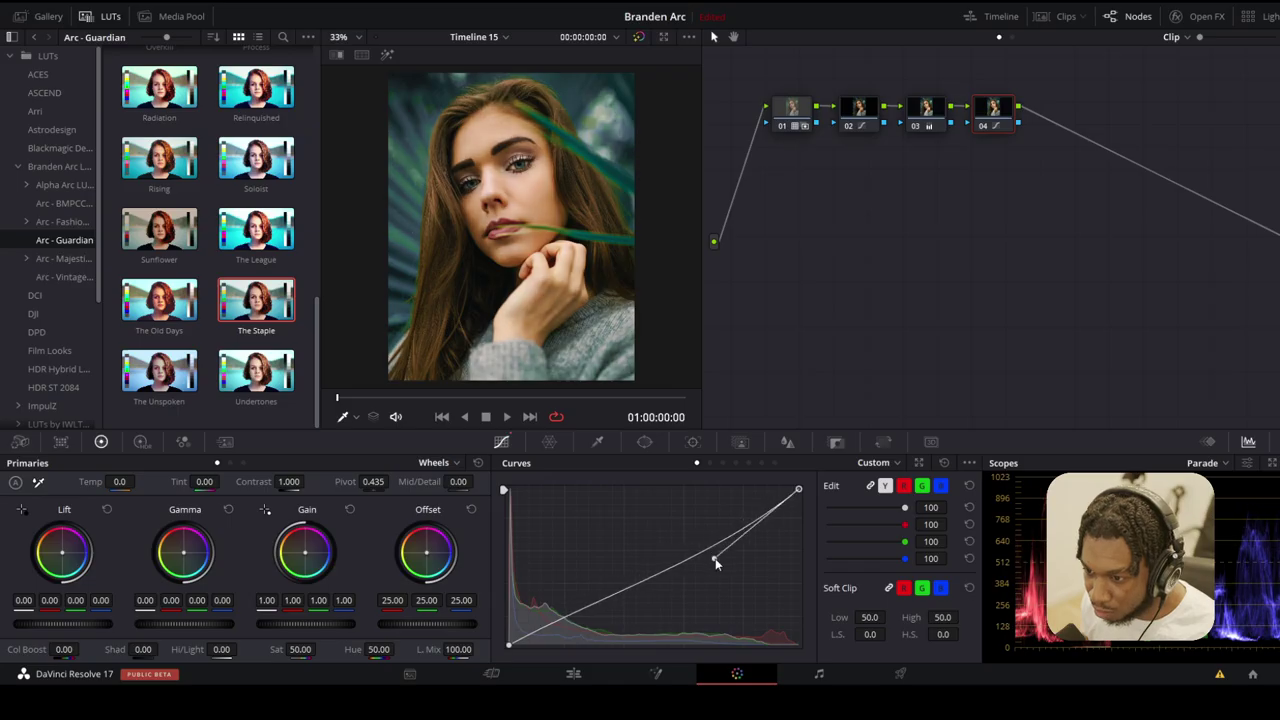
pyautogui.moveTo(510, 650); pyautogui.dragTo(591, 597)
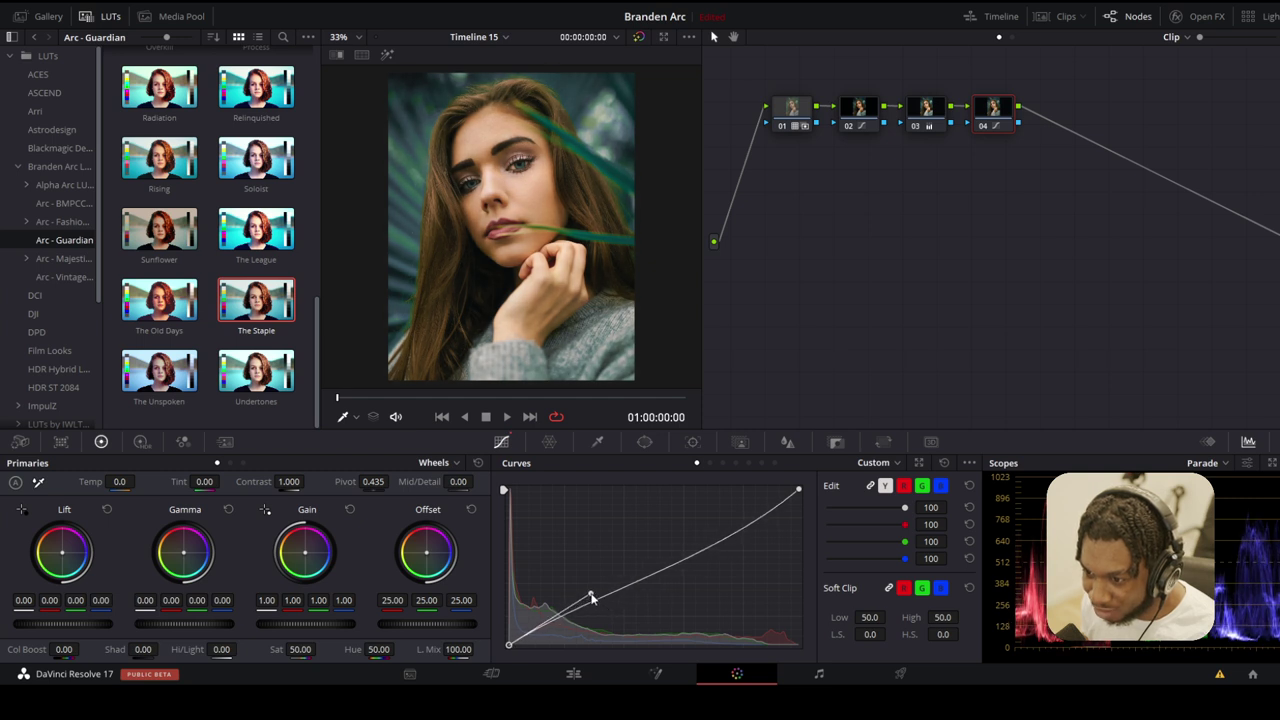
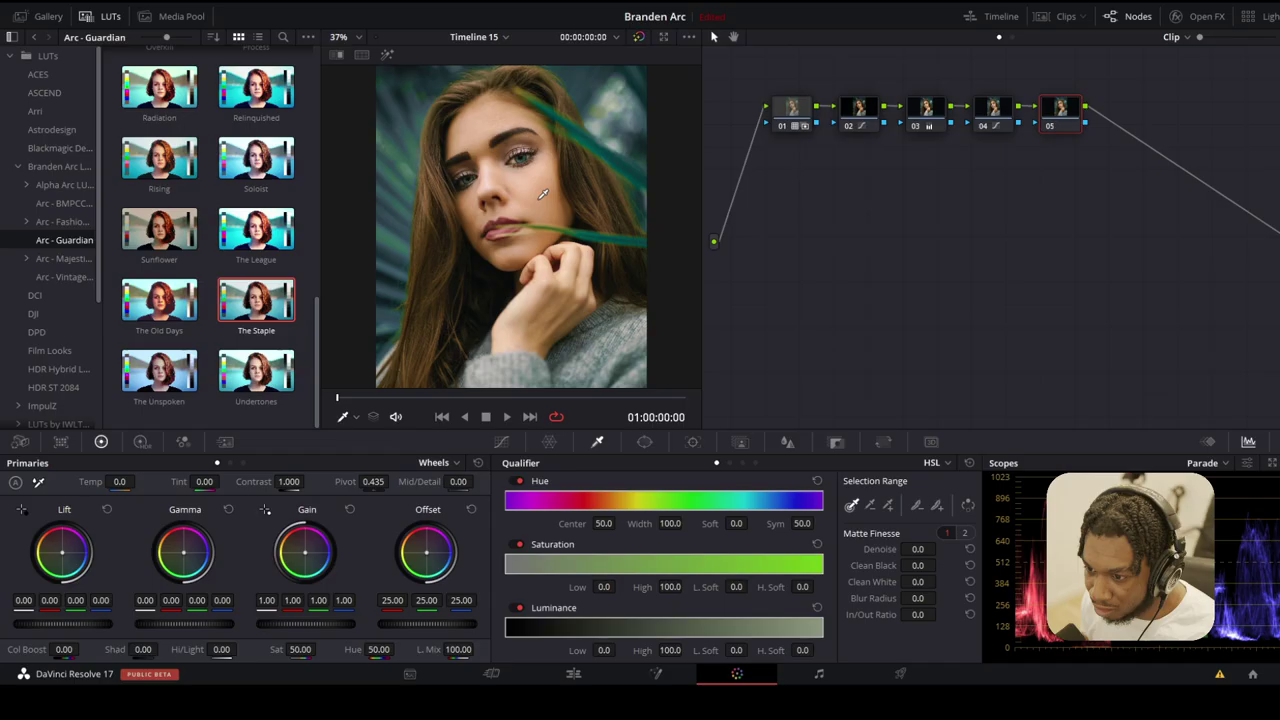
# - Sample the forehead skin with node 05's HSL qualifier, enable the highlight view, and extend the selection over the hand and cheek with Feather Add
pyautogui.click(500, 140)
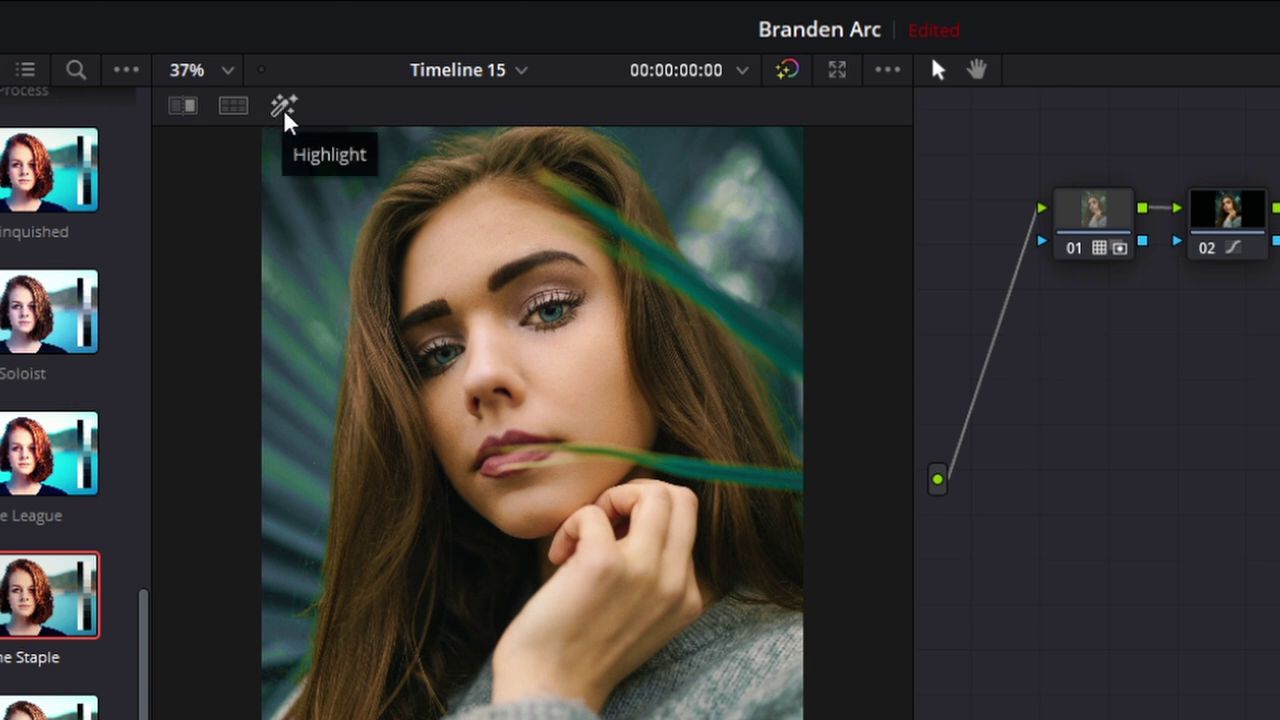
pyautogui.click(281, 108)
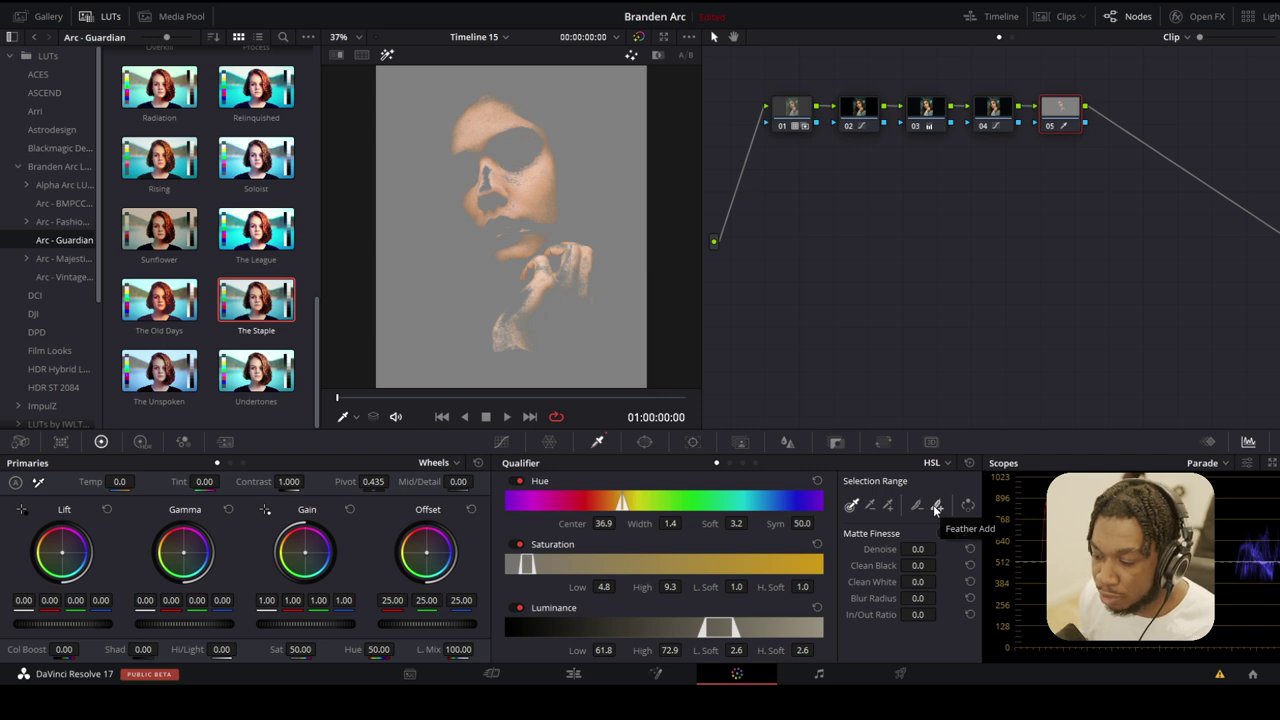
pyautogui.click(936, 506)
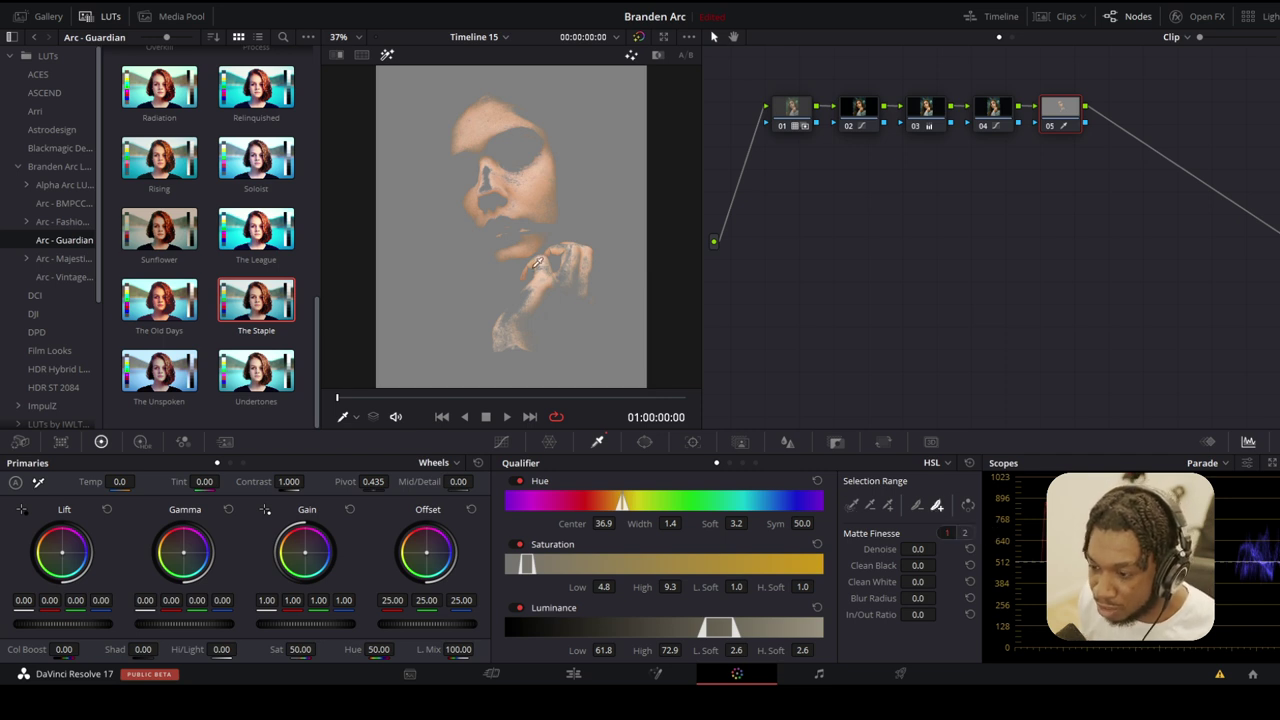
pyautogui.click(546, 281)
pyautogui.click(548, 183)
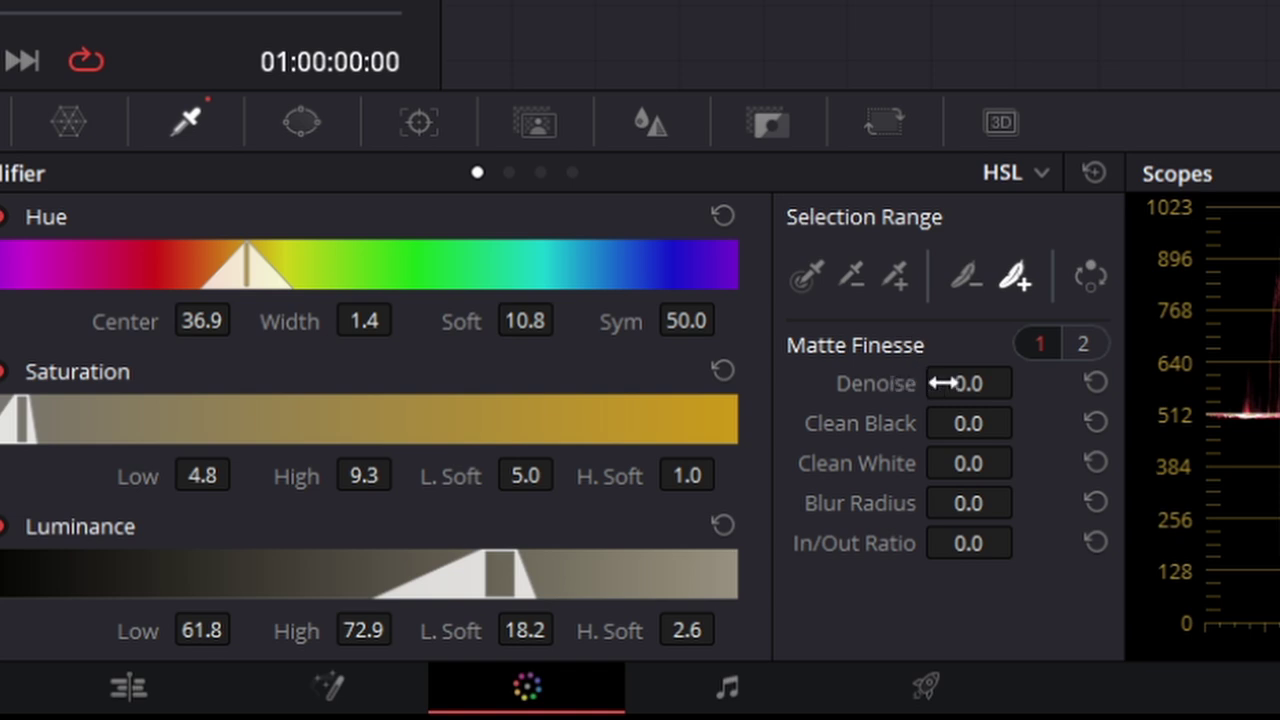
# - Refine the skin matte with denoise 16.3, clean white 25.7 and clean black 17.6
pyautogui.moveTo(943, 383); pyautogui.dragTo(1008, 383)
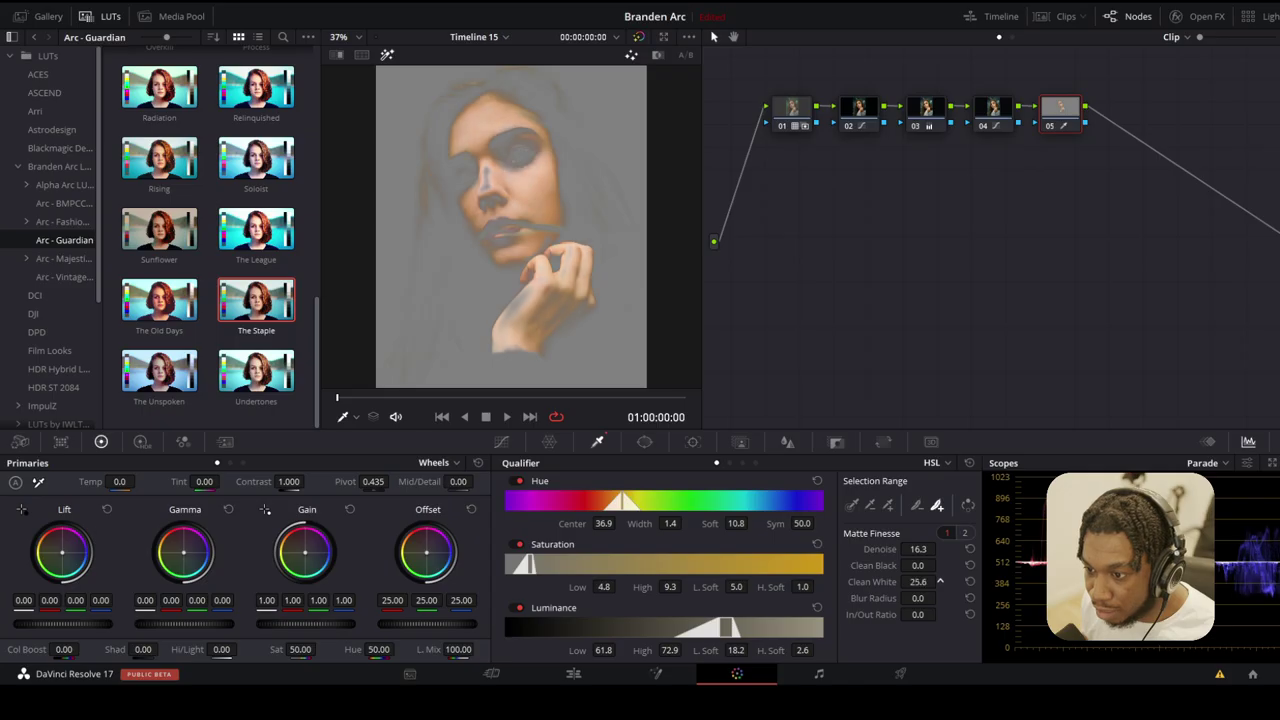
pyautogui.moveTo(970, 473); pyautogui.dragTo(1010, 473)
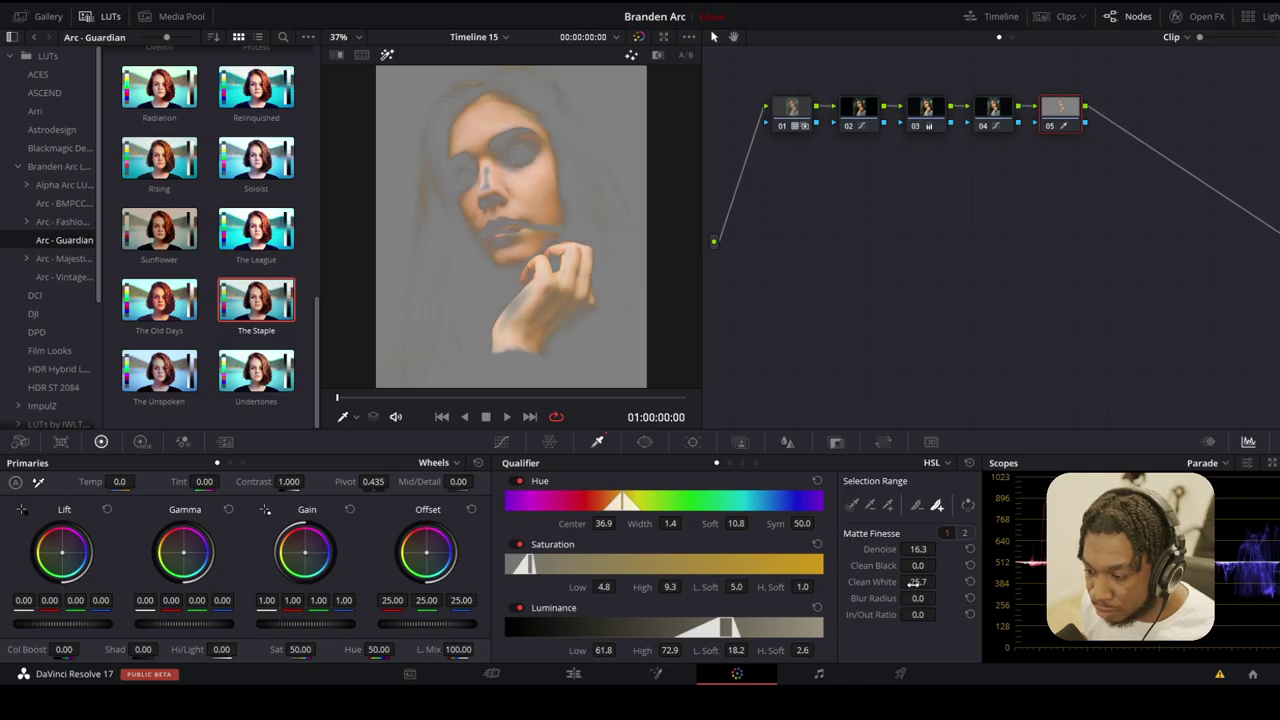
pyautogui.moveTo(916, 565); pyautogui.dragTo(922, 565)
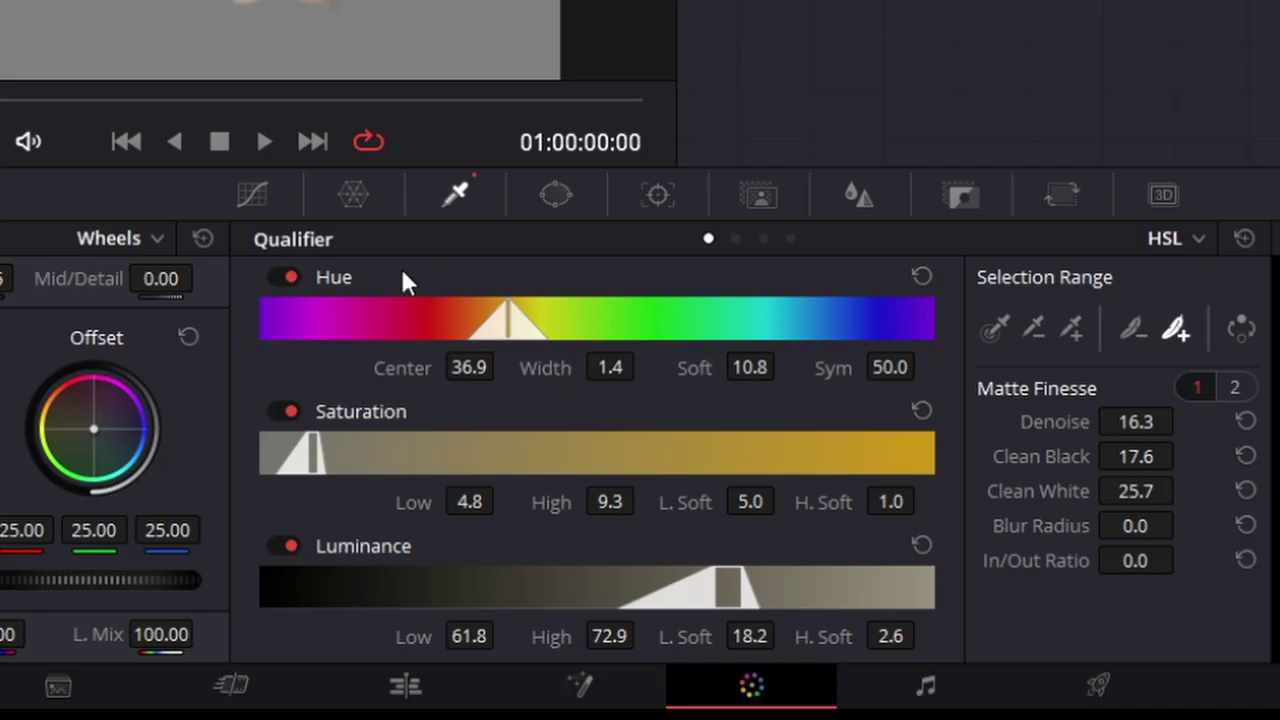
# - Refine the skin qualifier to saturation low 3.6, high 8.3, low softness 21.2, and luminance high 71.8, low softness 20.0, high softness 11.1
pyautogui.moveTo(478, 501); pyautogui.dragTo(501, 501)
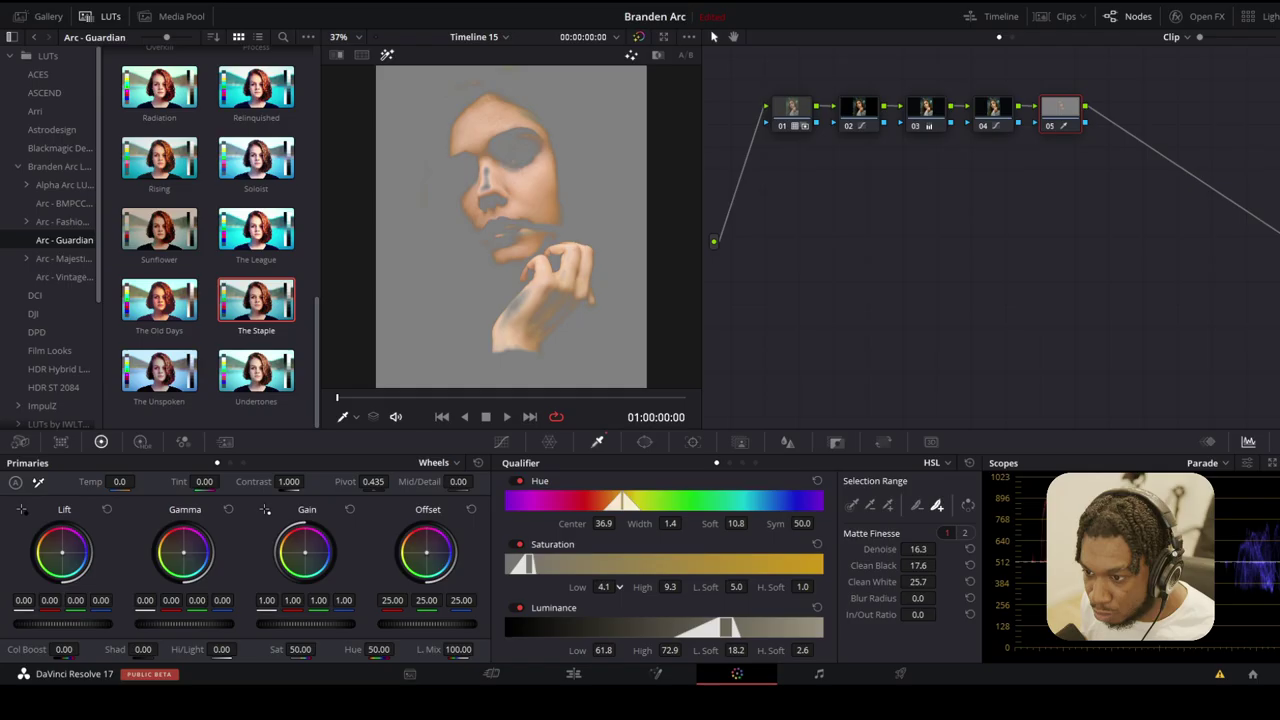
pyautogui.moveTo(619, 587); pyautogui.dragTo(632, 587)
pyautogui.moveTo(738, 586); pyautogui.dragTo(685, 587)
pyautogui.moveTo(690, 650); pyautogui.dragTo(820, 650)
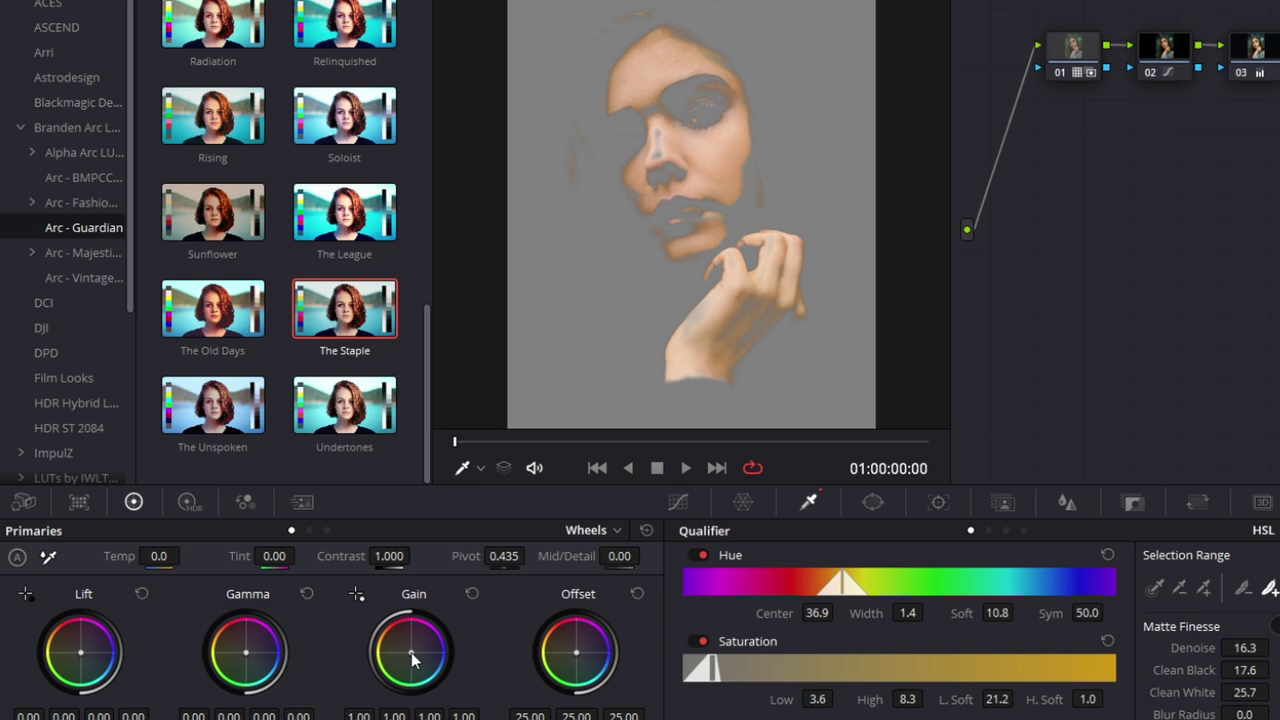
# - Test the skin selection by pushing its gain color strongly, reset the gain, and turn off the highlight view
pyautogui.moveTo(411, 652); pyautogui.dragTo(382, 662)
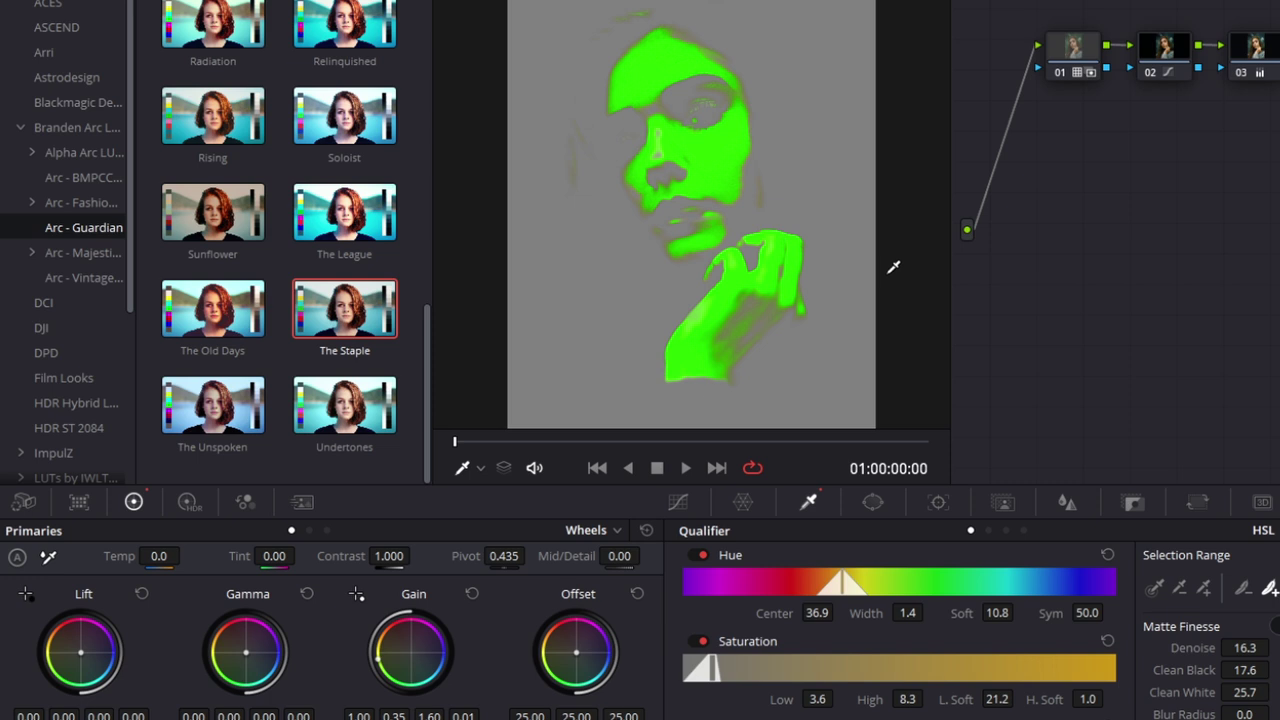
pyautogui.click(646, 530)
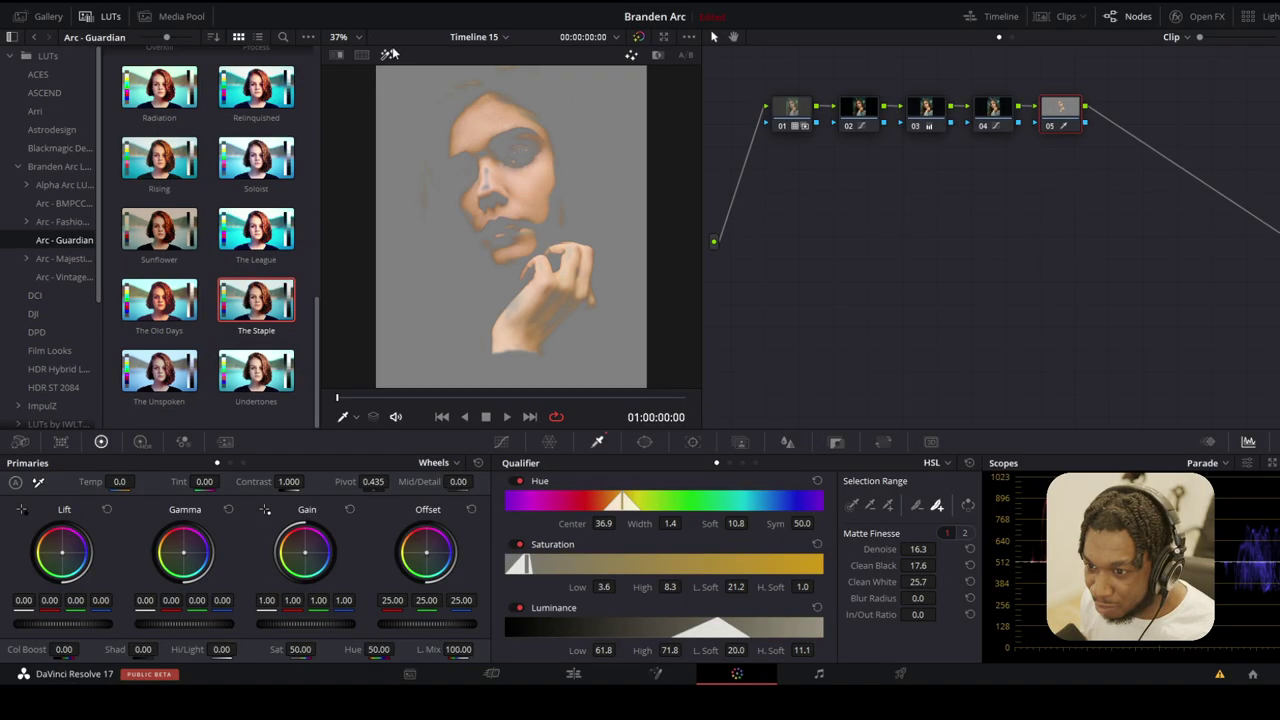
pyautogui.click(386, 57)
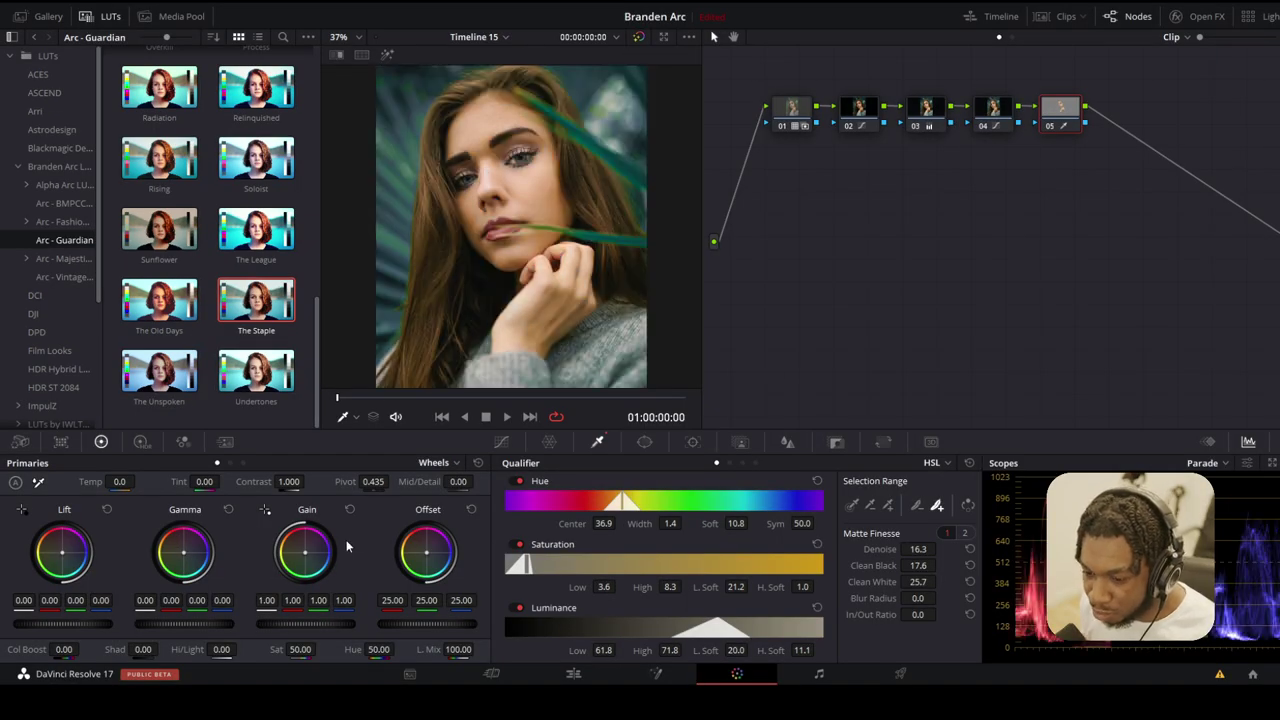
pyautogui.moveTo(312, 548); pyautogui.dragTo(340, 544)
pyautogui.click(349, 509)
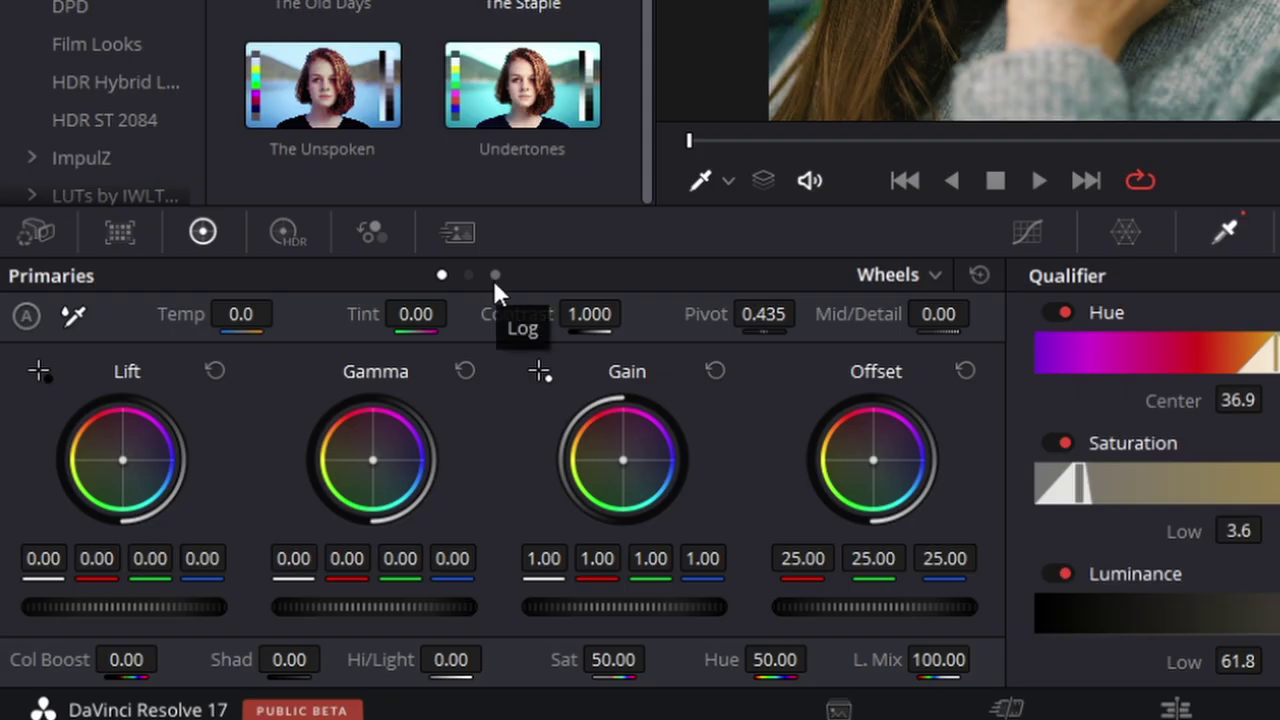
# - Switch the primaries to Log mode and soften the selected skin by setting midtone detail to -47.50
pyautogui.click(243, 463)
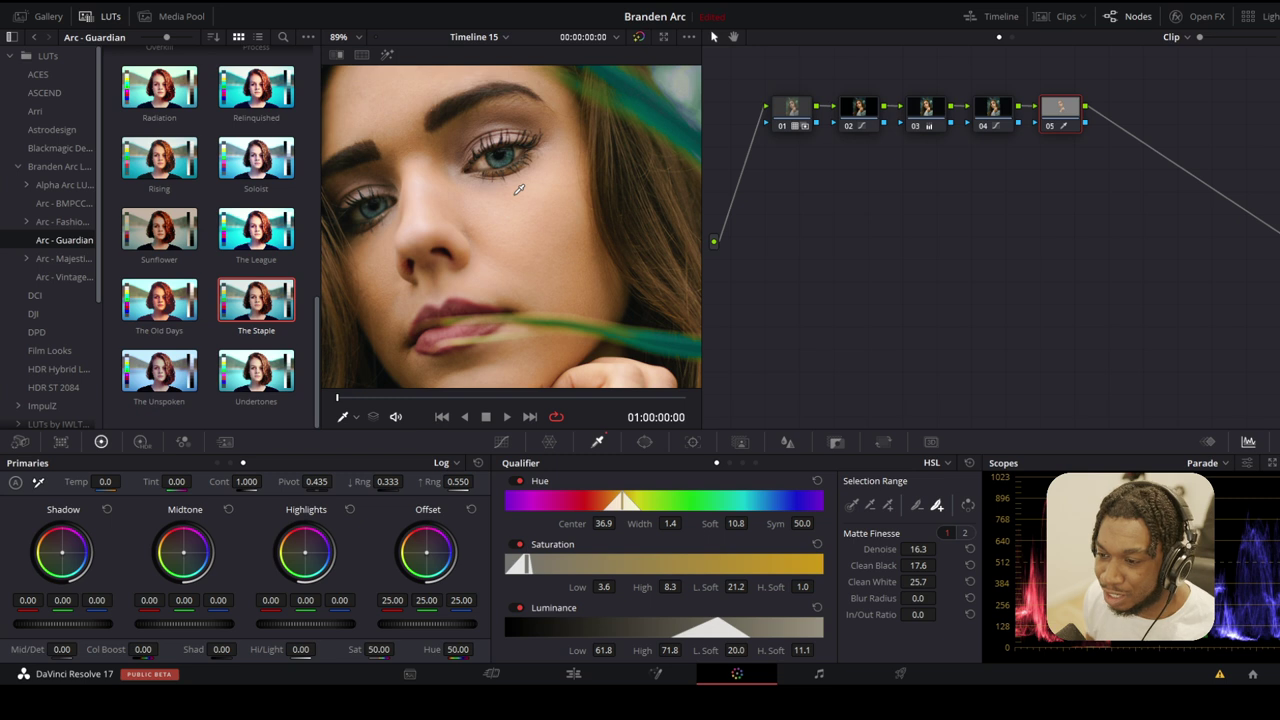
pyautogui.scroll(-2, 520, 185)
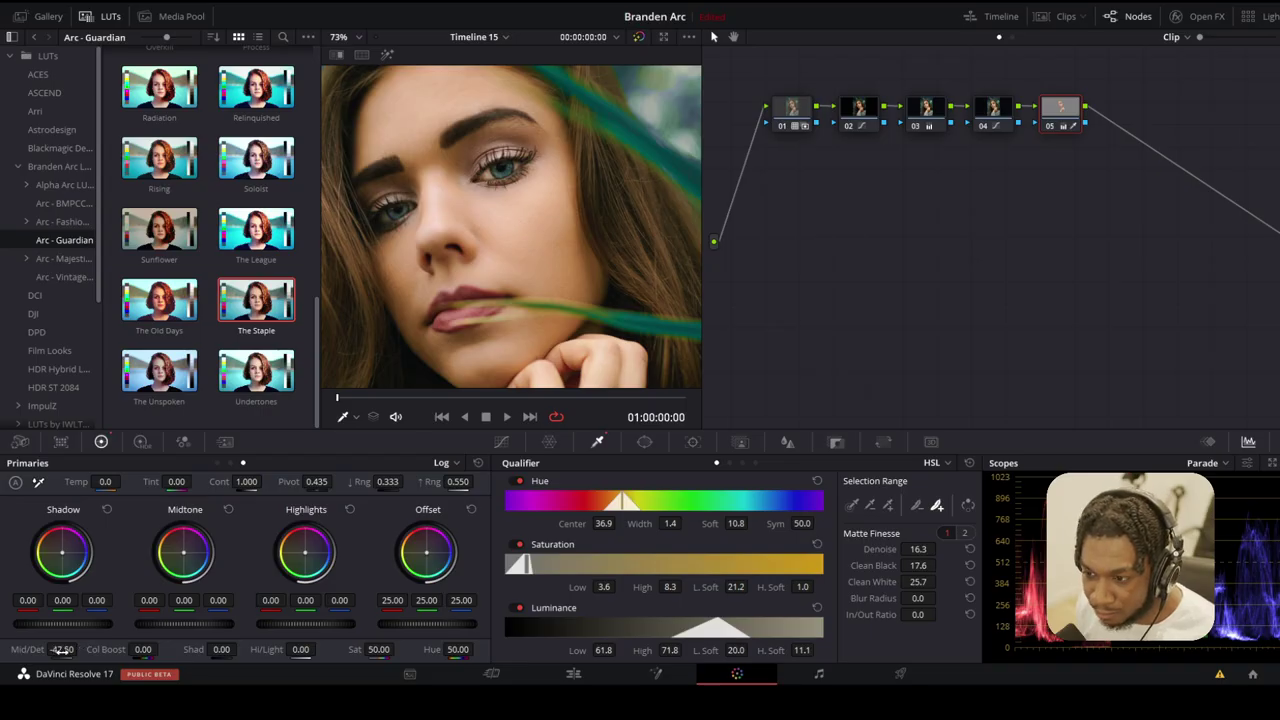
pyautogui.scroll(-4, 480, 300)
pyautogui.scroll(1, 512, 316)
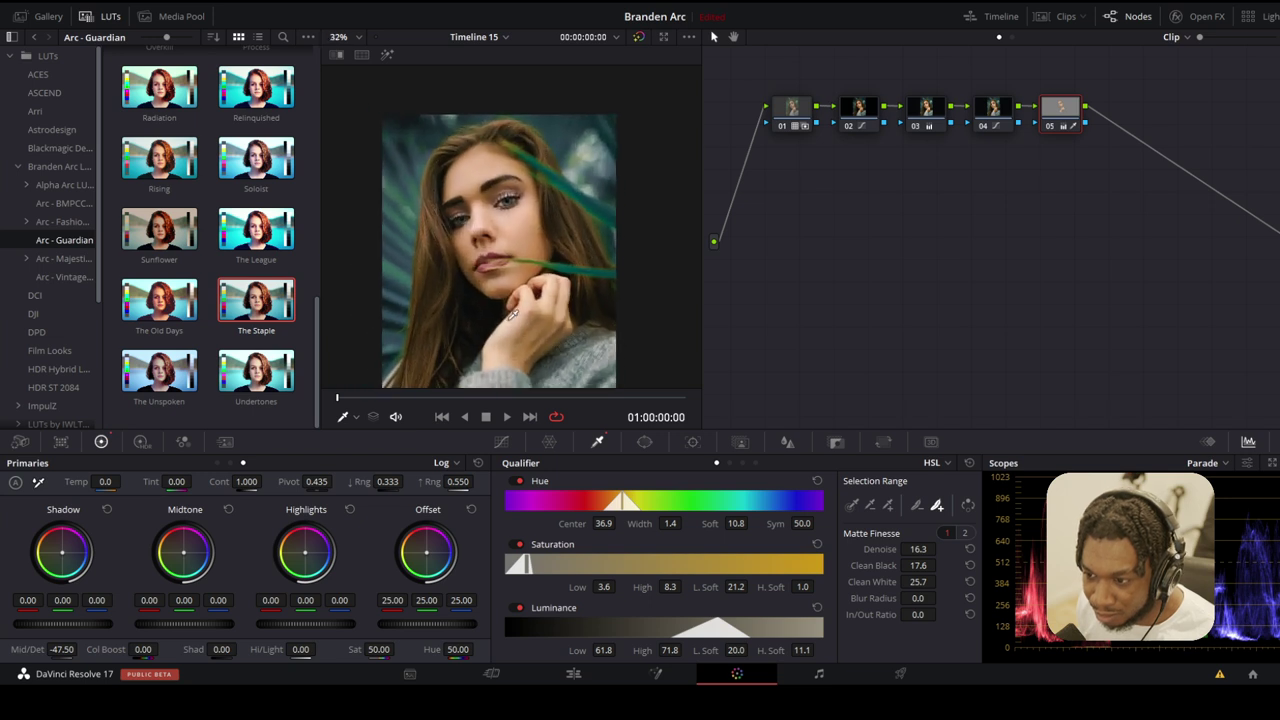
pyautogui.scroll(1, 512, 316)
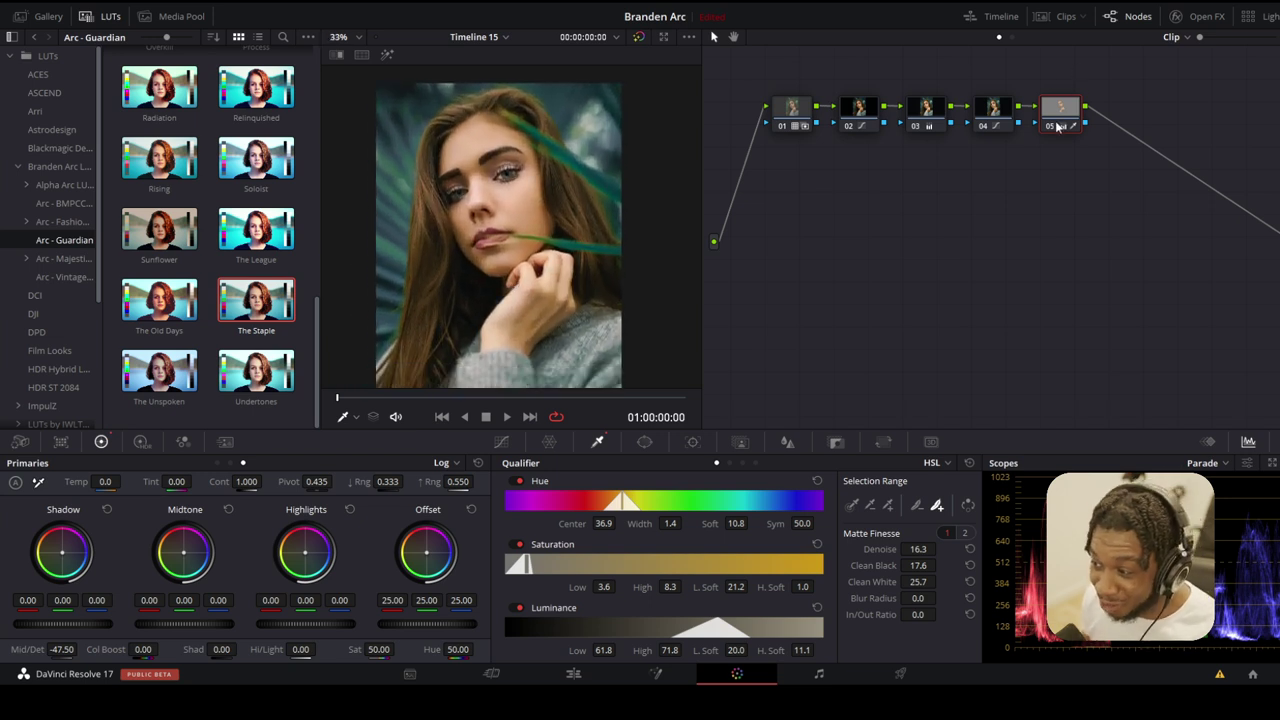
# - Add a serial node after the skin node and place an enlarged circular power window over the woman's face
pyautogui.hotkey('alt', 's')
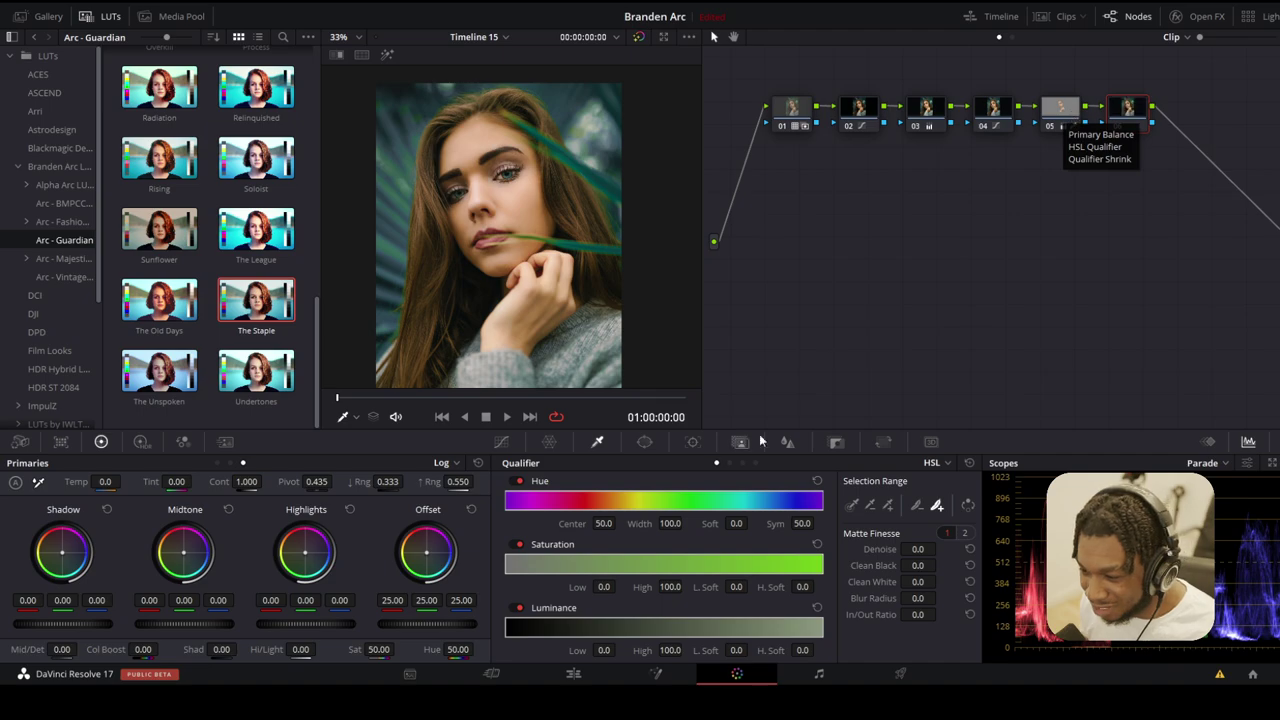
pyautogui.click(644, 441)
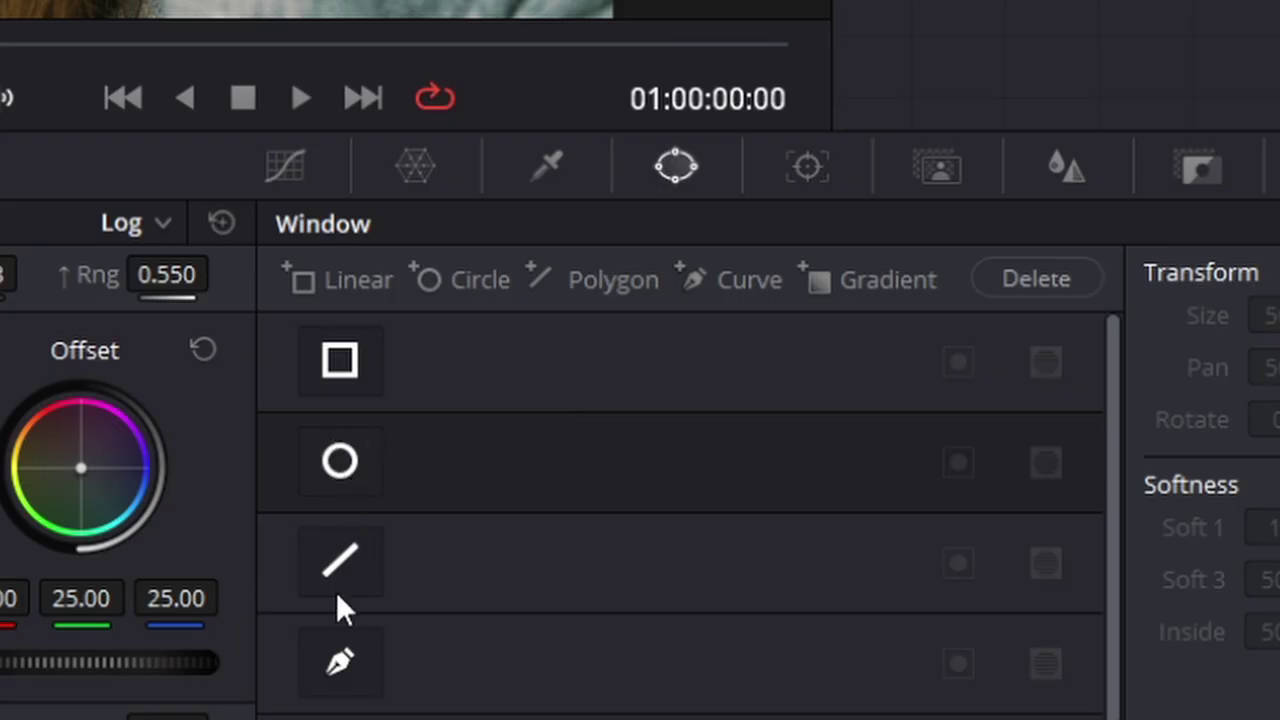
pyautogui.click(350, 460)
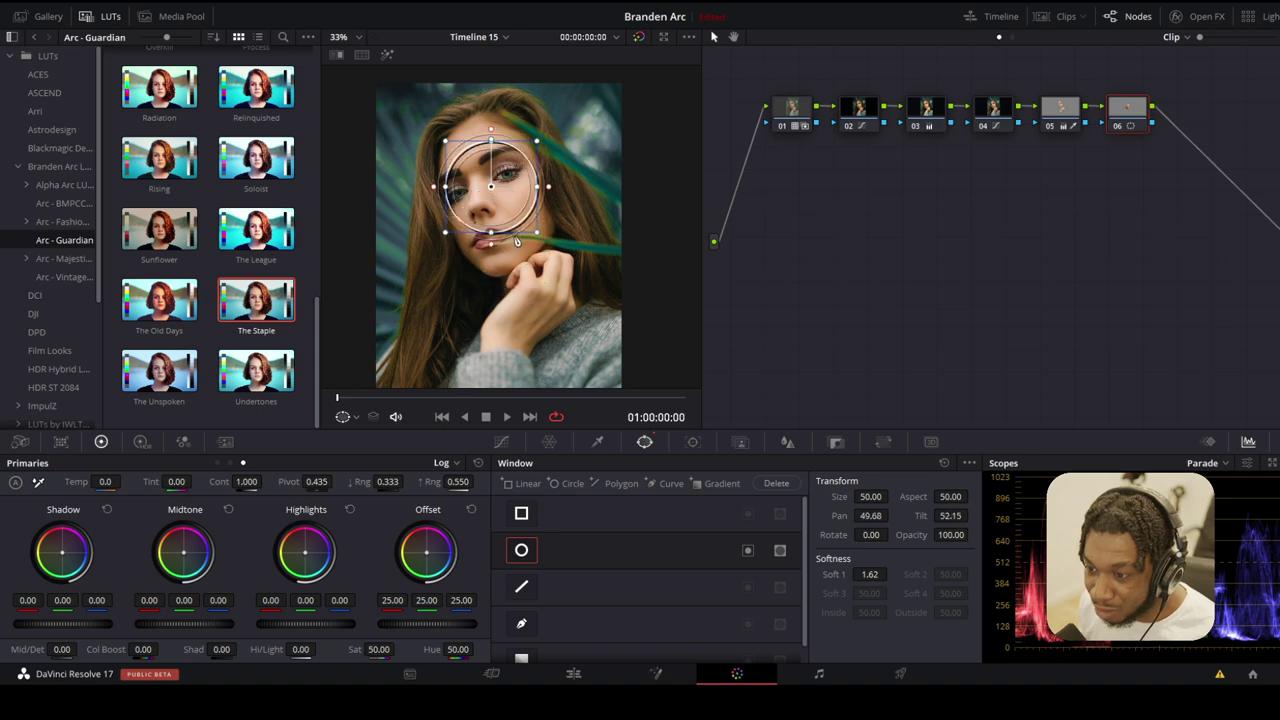
pyautogui.moveTo(538, 233); pyautogui.dragTo(578, 273)
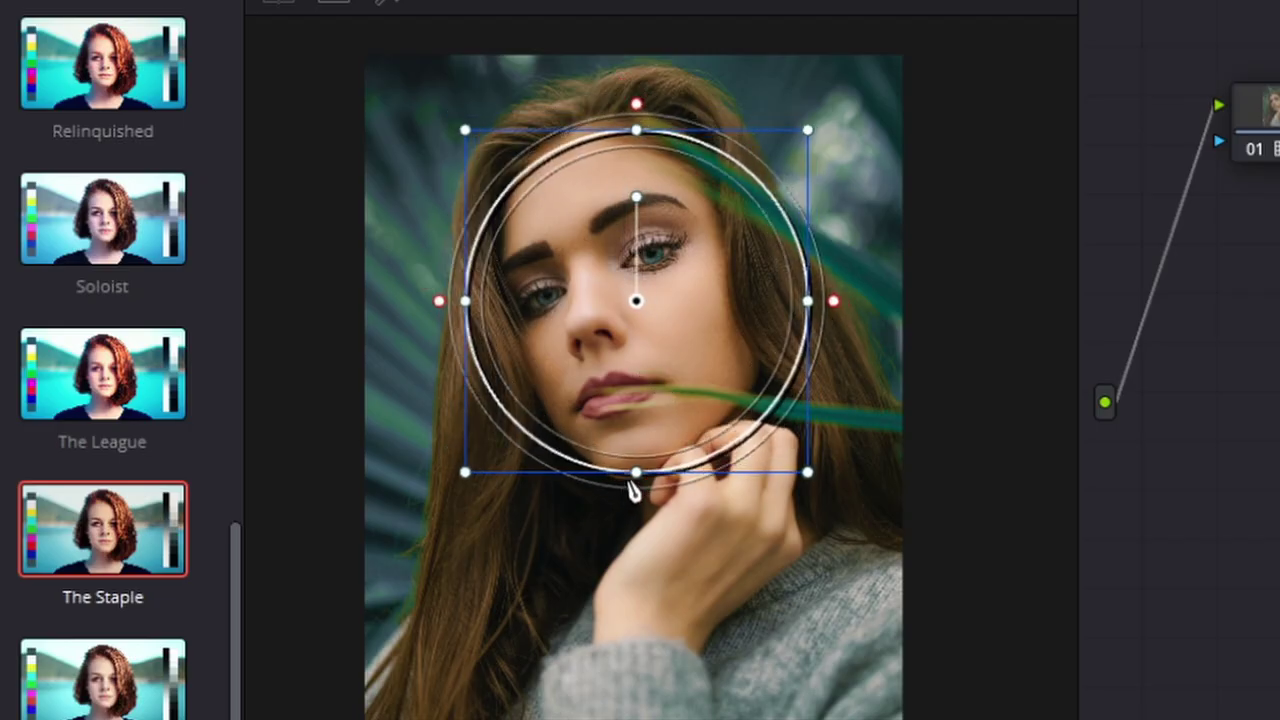
# - Reshape the window into an oval around the face with softness 4.68, and reset the node's offset color
pyautogui.moveTo(632, 490); pyautogui.dragTo(632, 527)
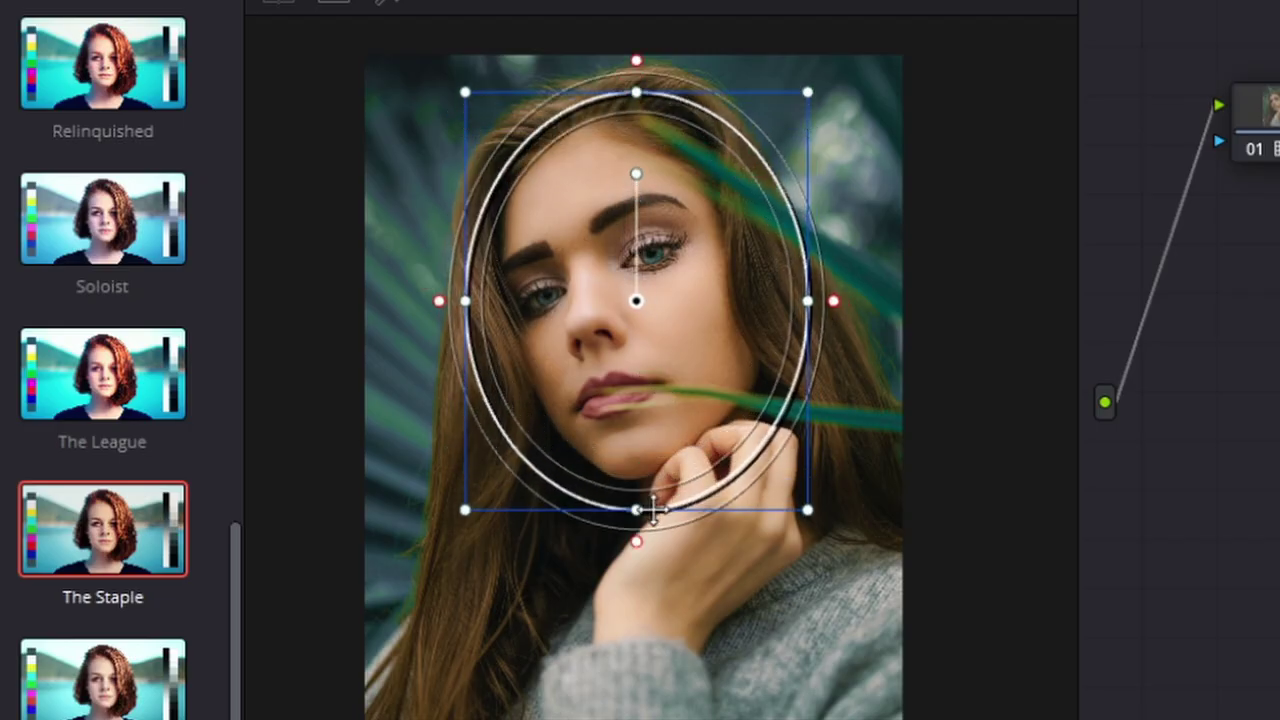
pyautogui.moveTo(807, 300); pyautogui.dragTo(773, 297)
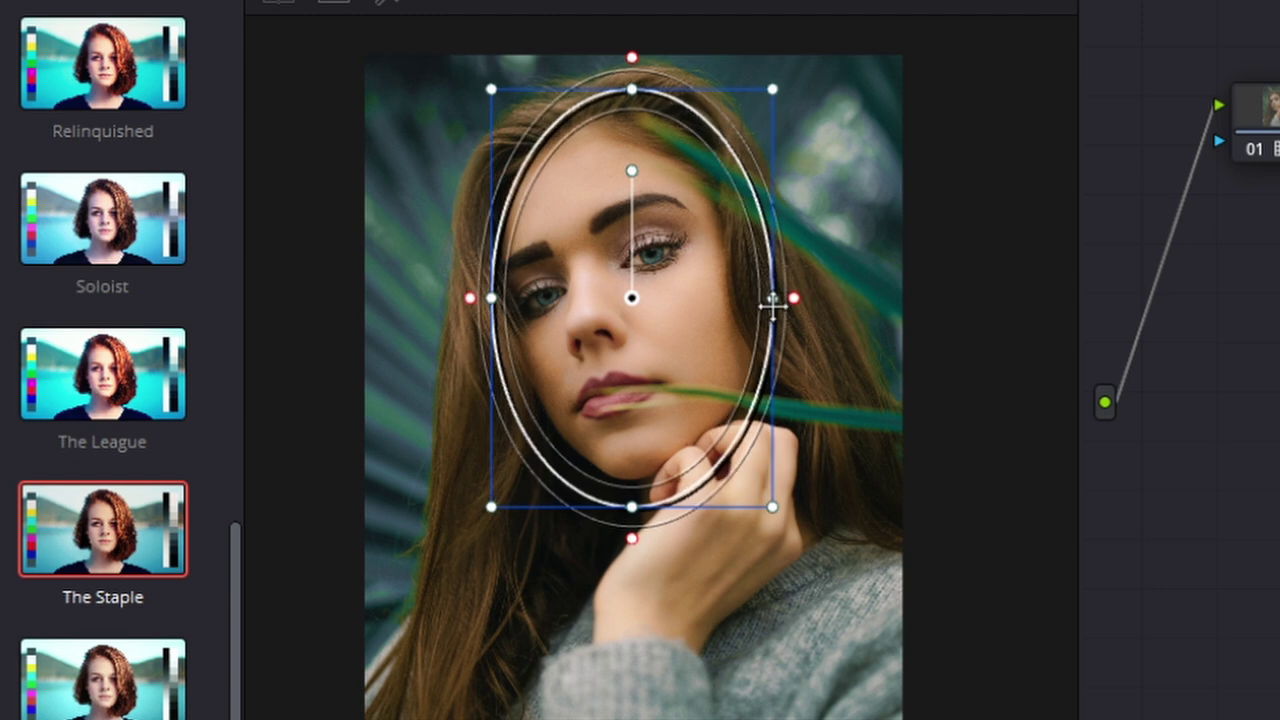
pyautogui.moveTo(712, 335); pyautogui.dragTo(700, 329)
pyautogui.moveTo(791, 293)
pyautogui.mouseDown()
pyautogui.moveTo(829, 302)
pyautogui.moveTo(814, 300)
pyautogui.mouseUp()
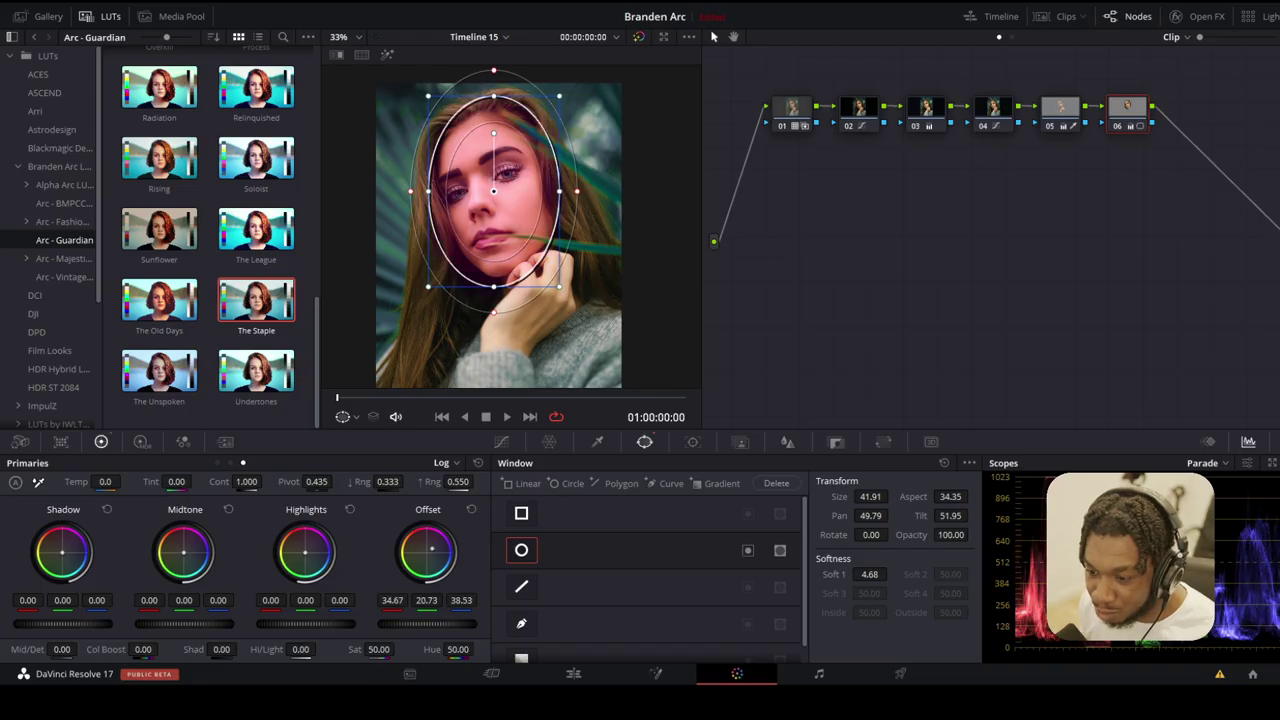
pyautogui.click(471, 509)
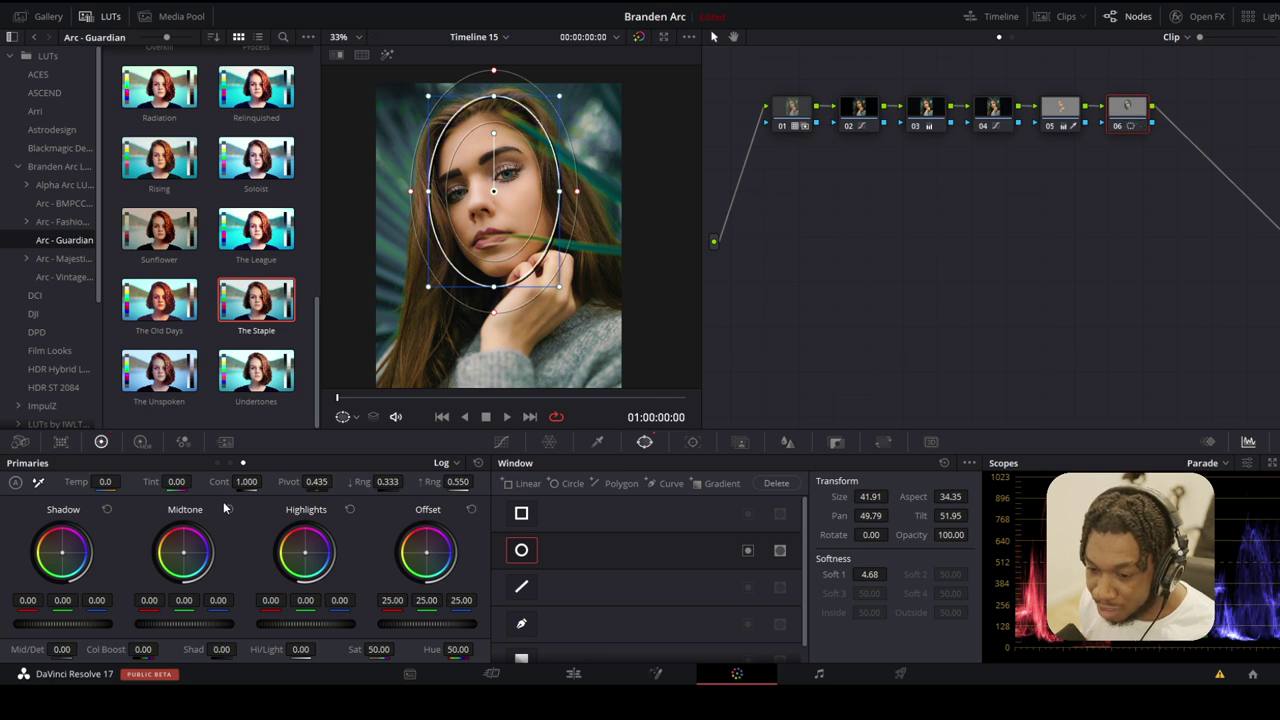
# - Return the primaries to Wheels mode and, with the window overlay off, warm the face's gamma to red 0.01 and blue -0.01
pyautogui.click(218, 463)
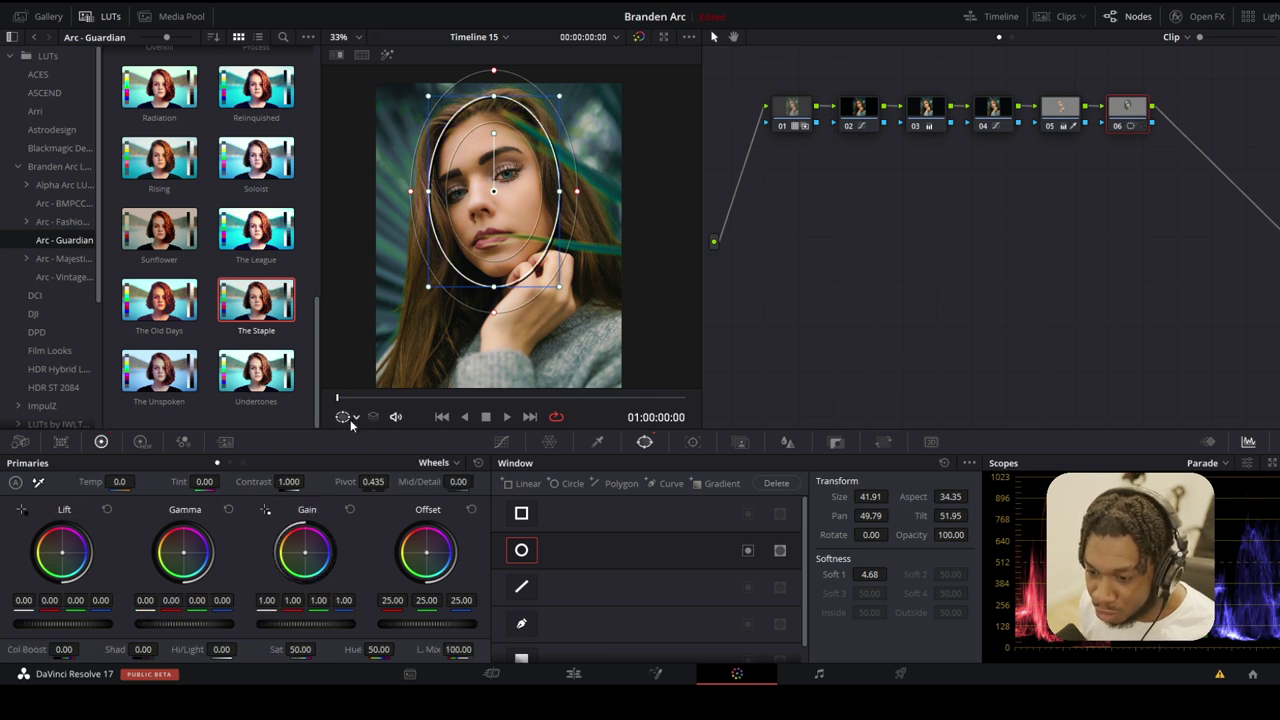
pyautogui.click(351, 419)
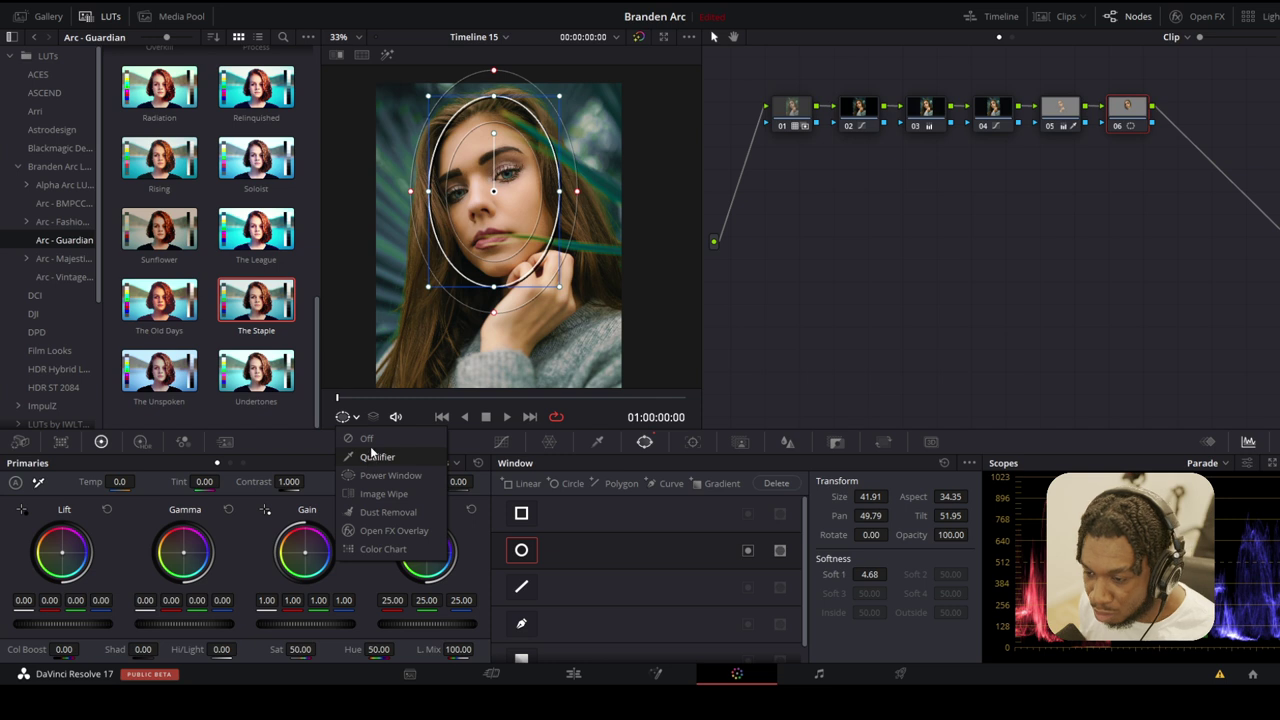
pyautogui.click(370, 440)
pyautogui.moveTo(184, 551); pyautogui.dragTo(186, 549)
pyautogui.click(228, 511)
pyautogui.moveTo(185, 557); pyautogui.dragTo(181, 552)
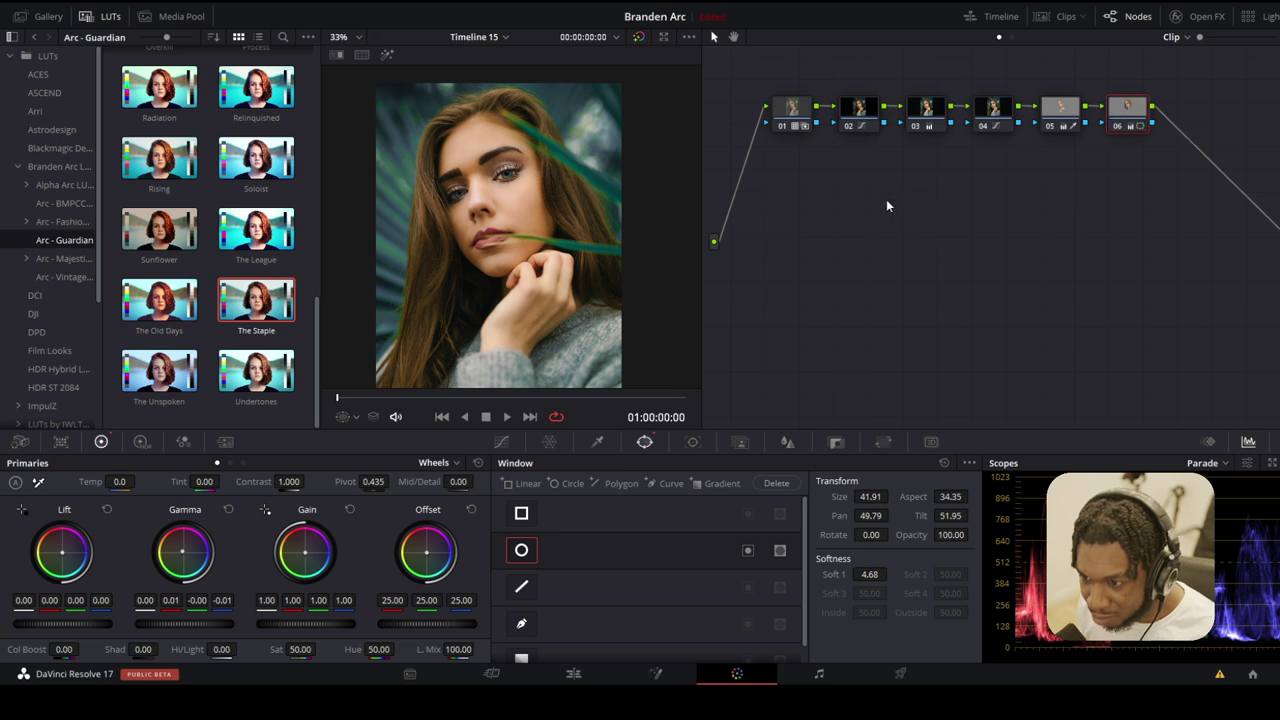
# - Compare the graded portrait with the ungraded original in full screen by repeatedly bypassing the grade
pyautogui.hotkey('ctrl', 'f')
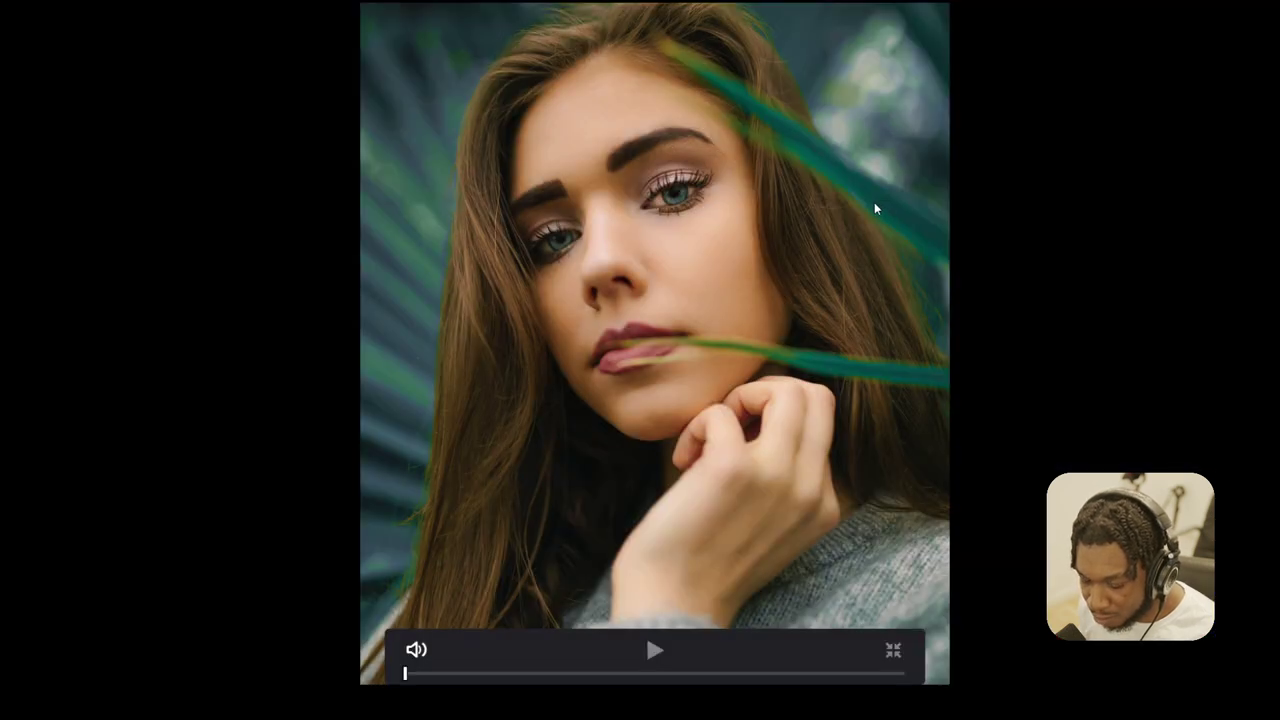
pyautogui.hotkey('shift', 'd')
pyautogui.hotkey('shift', 'd')
pyautogui.hotkey('shift', 'd')
pyautogui.hotkey('shift', 'd')
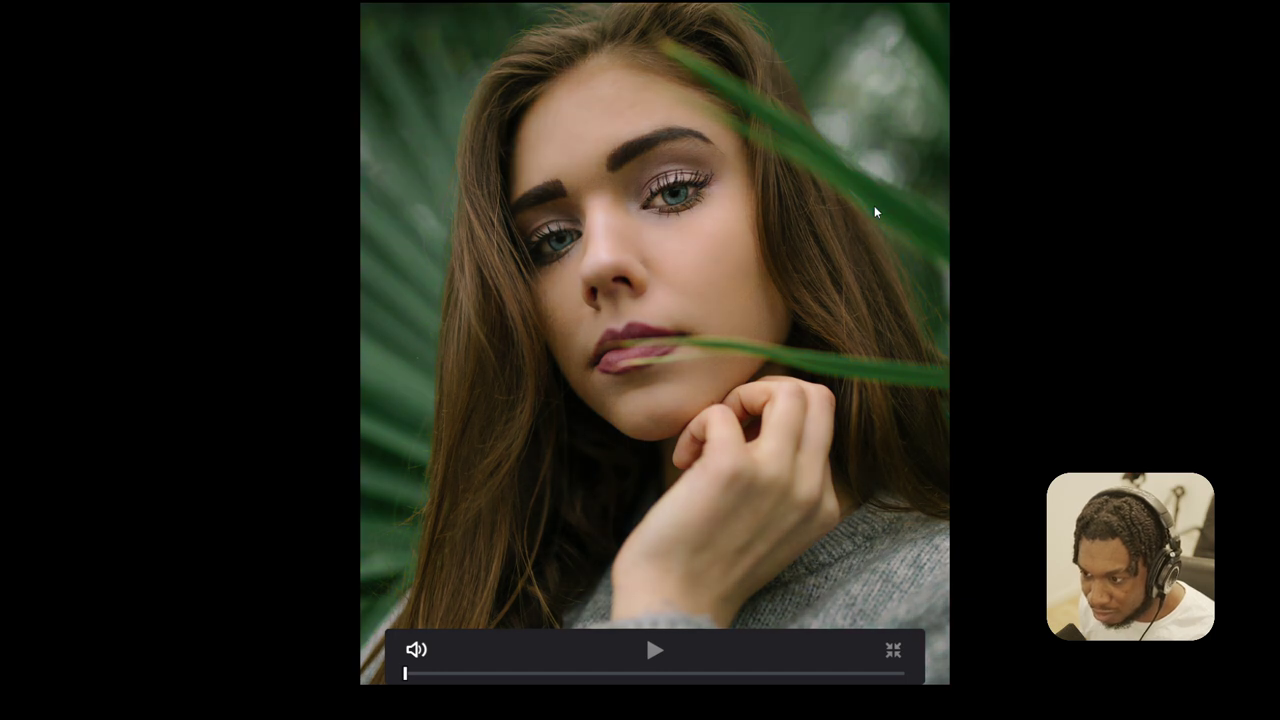
pyautogui.hotkey('shift', 'd')
pyautogui.hotkey('shift', 'd')
pyautogui.hotkey('shift', 'd')
pyautogui.hotkey('shift', 'd')
pyautogui.hotkey('shift', 'd')
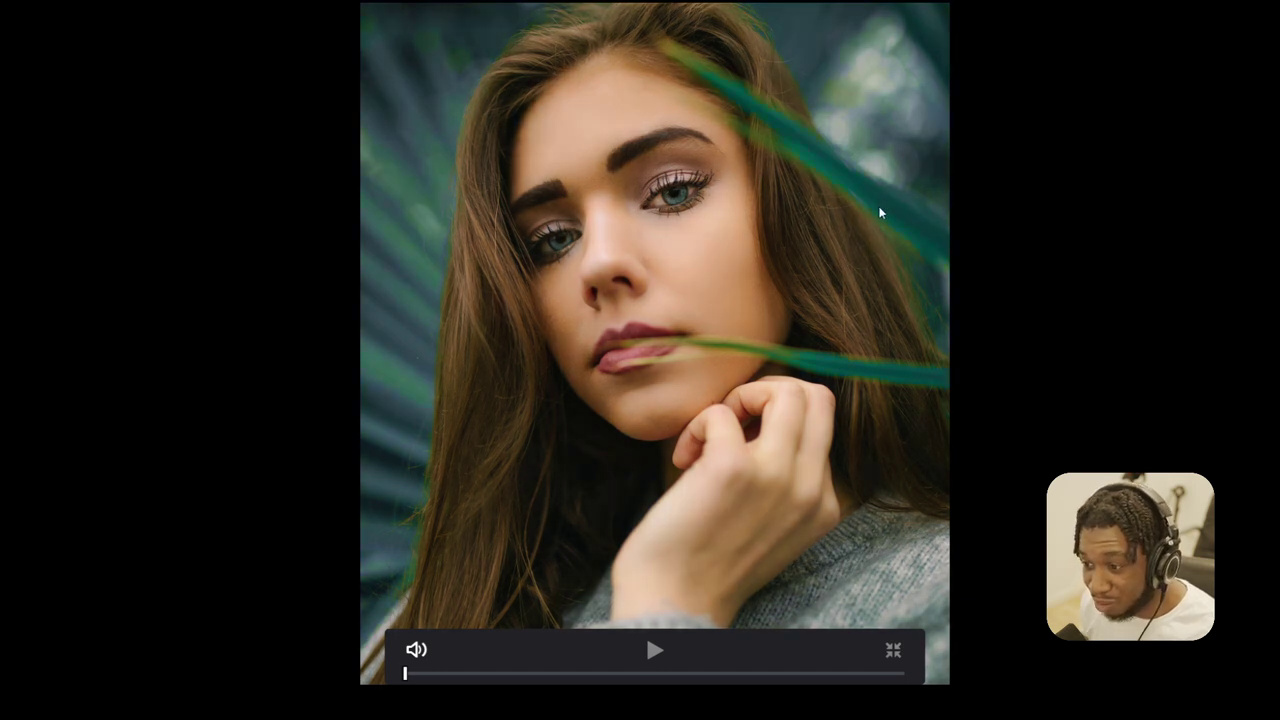
pyautogui.hotkey('shift', 'd')
pyautogui.hotkey('shift', 'd')
pyautogui.hotkey('shift', 'd')
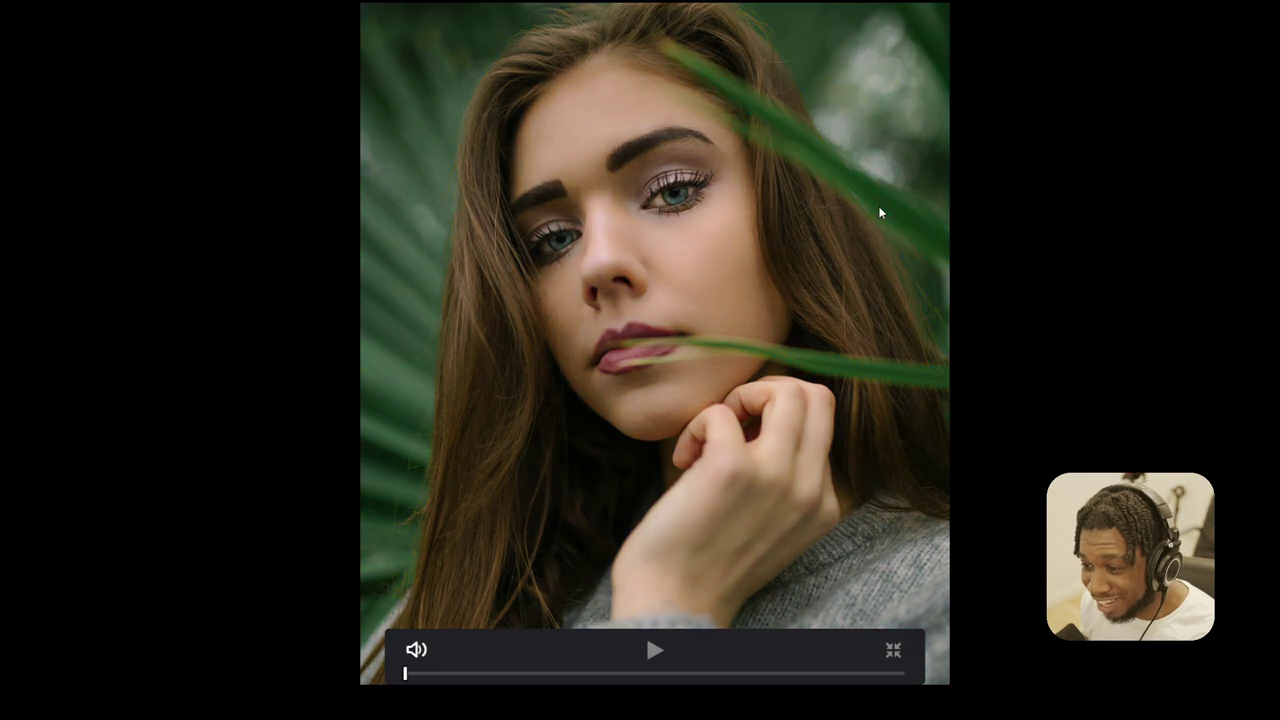
pyautogui.press('p')
# - Add a serial node and boost the sampled background teal on the Hue Vs Sat curve to saturation 1.48 at input hue 88.62
pyautogui.hotkey('alt', 's')
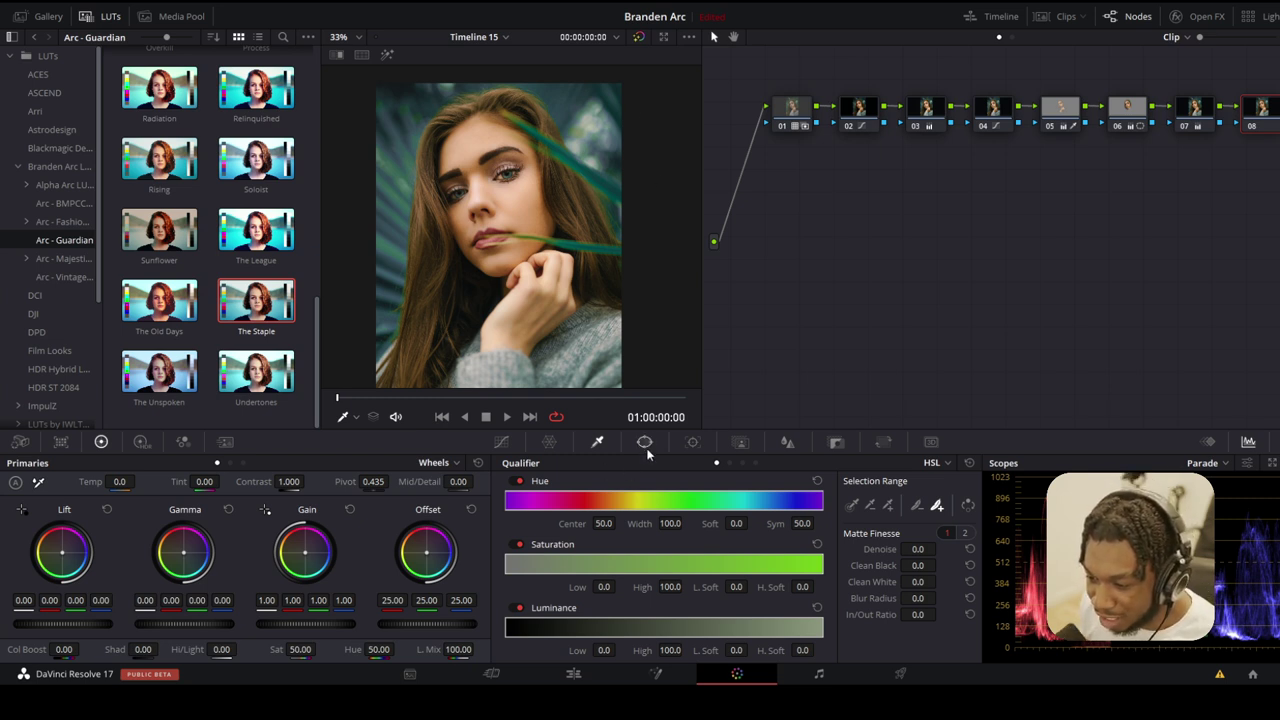
pyautogui.click(500, 444)
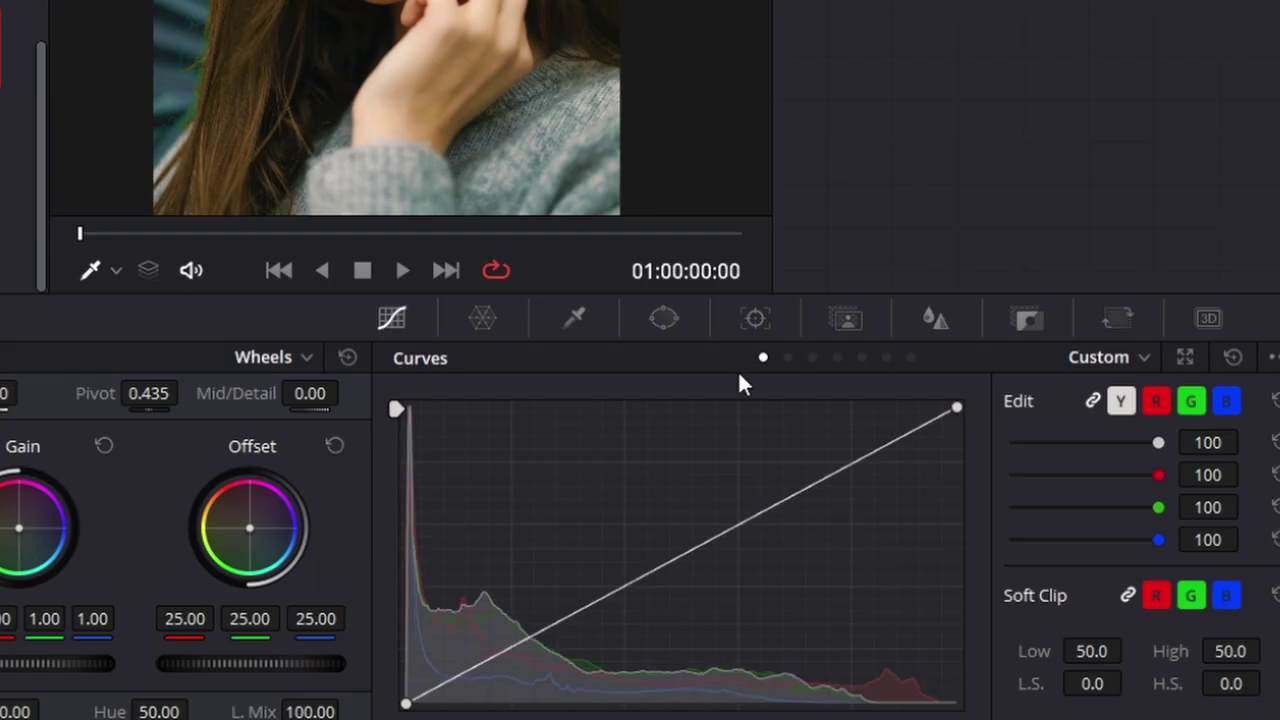
pyautogui.click(787, 359)
pyautogui.click(826, 360)
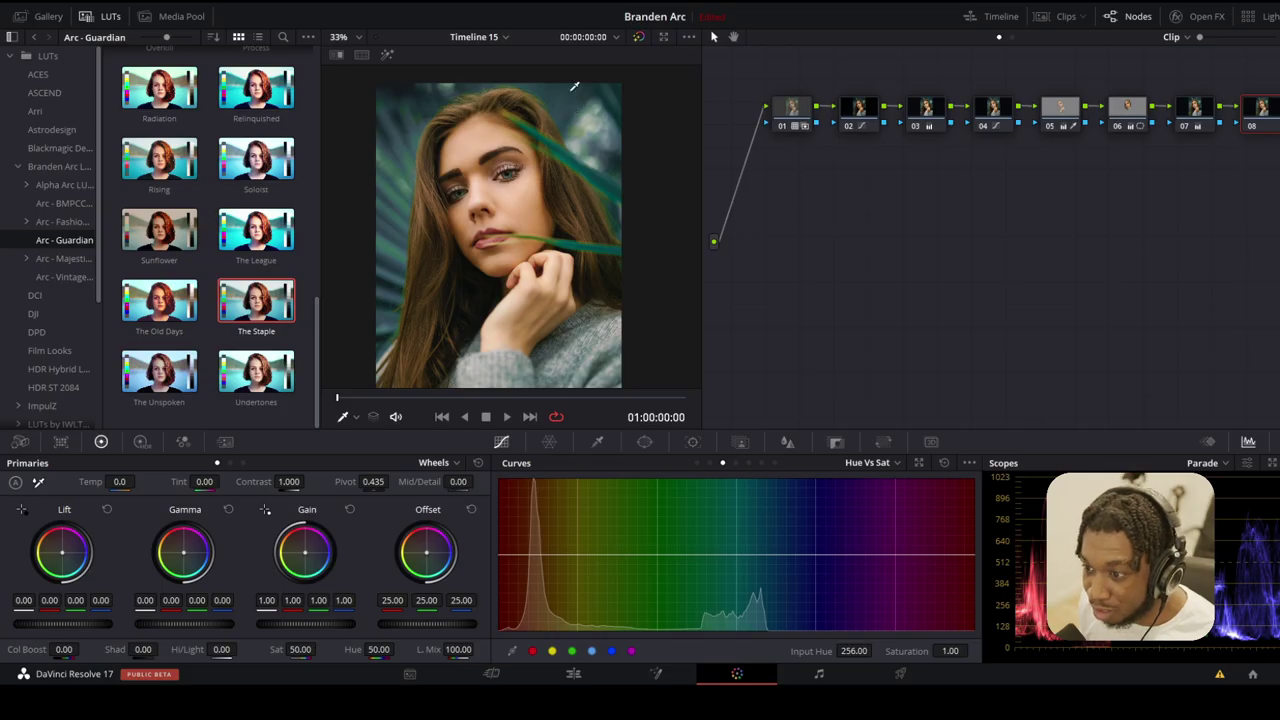
pyautogui.click(569, 97)
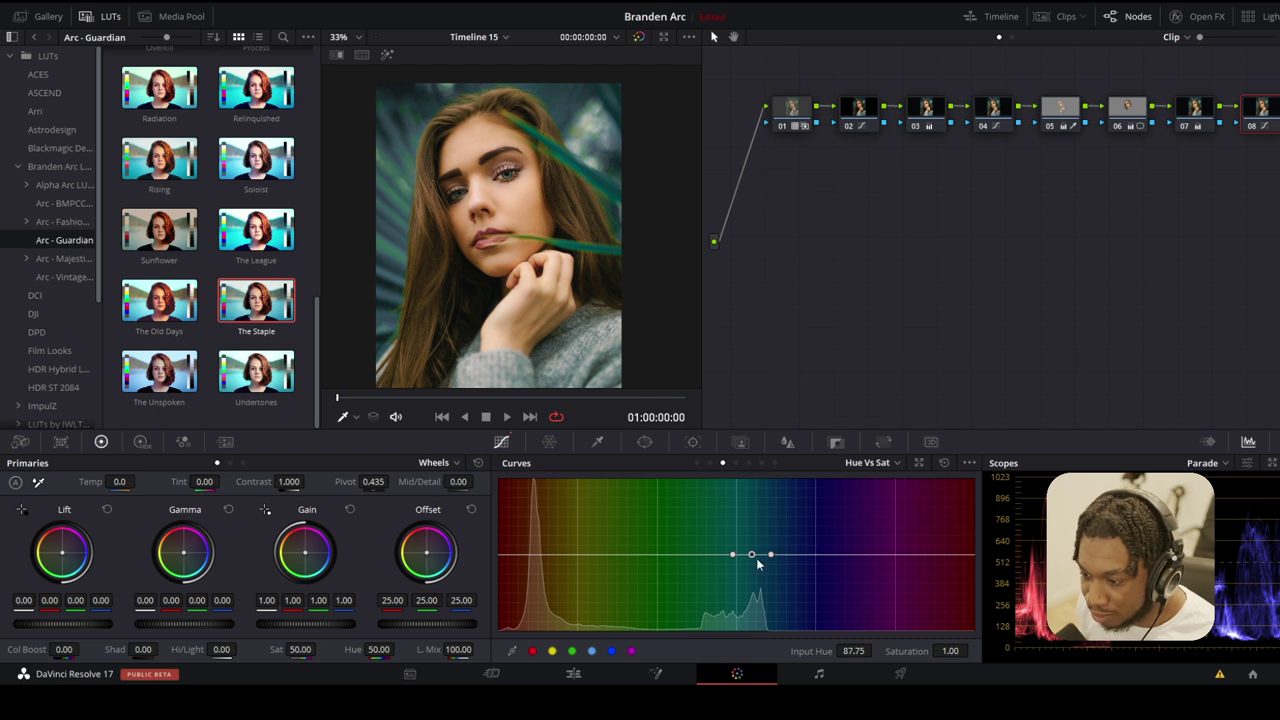
pyautogui.moveTo(753, 556); pyautogui.dragTo(782, 358)
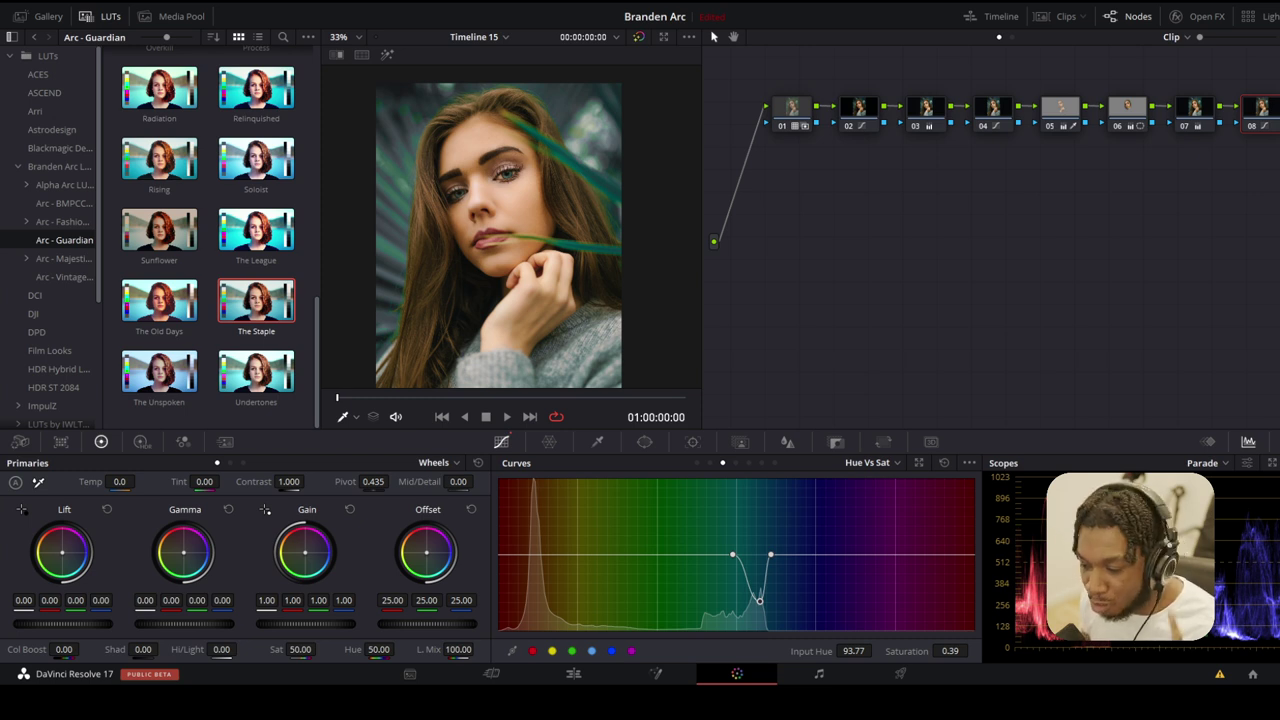
pyautogui.moveTo(759, 600); pyautogui.dragTo(752, 518)
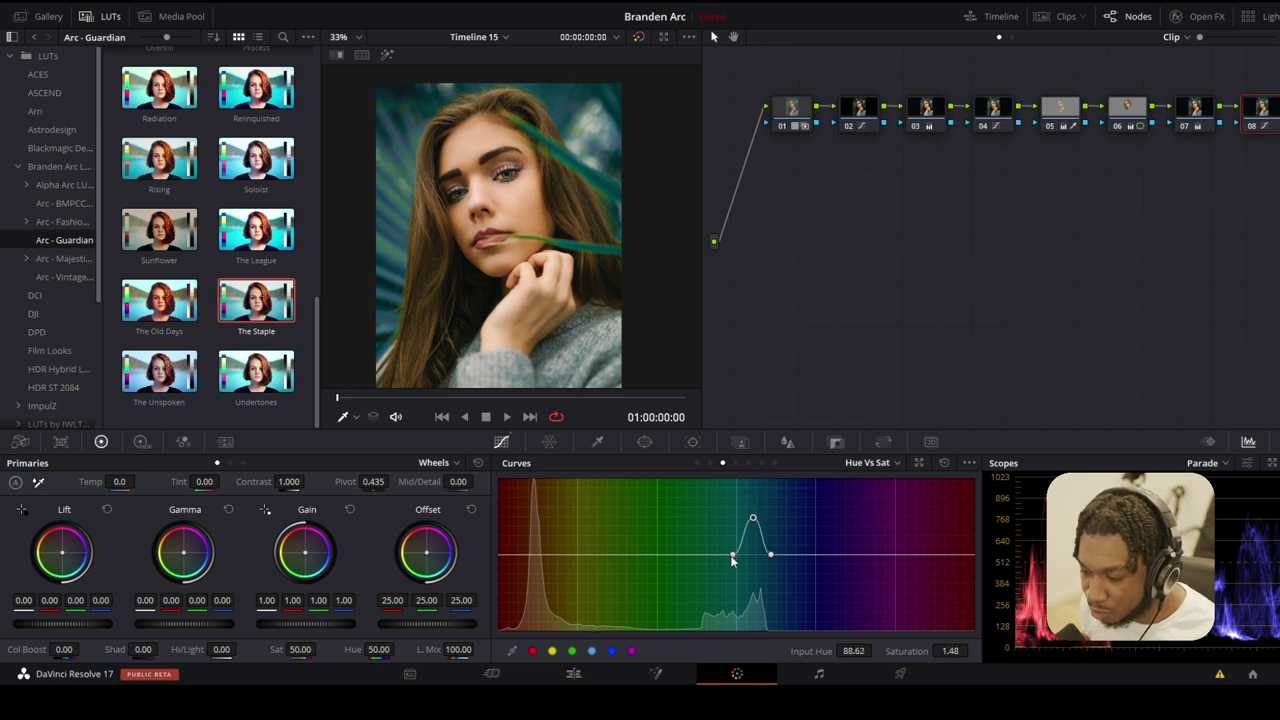
# - Widen the teal range on the Hue Vs Sat curve and set its peak to input hue 82.95, saturation 1.78
pyautogui.click(732, 554)
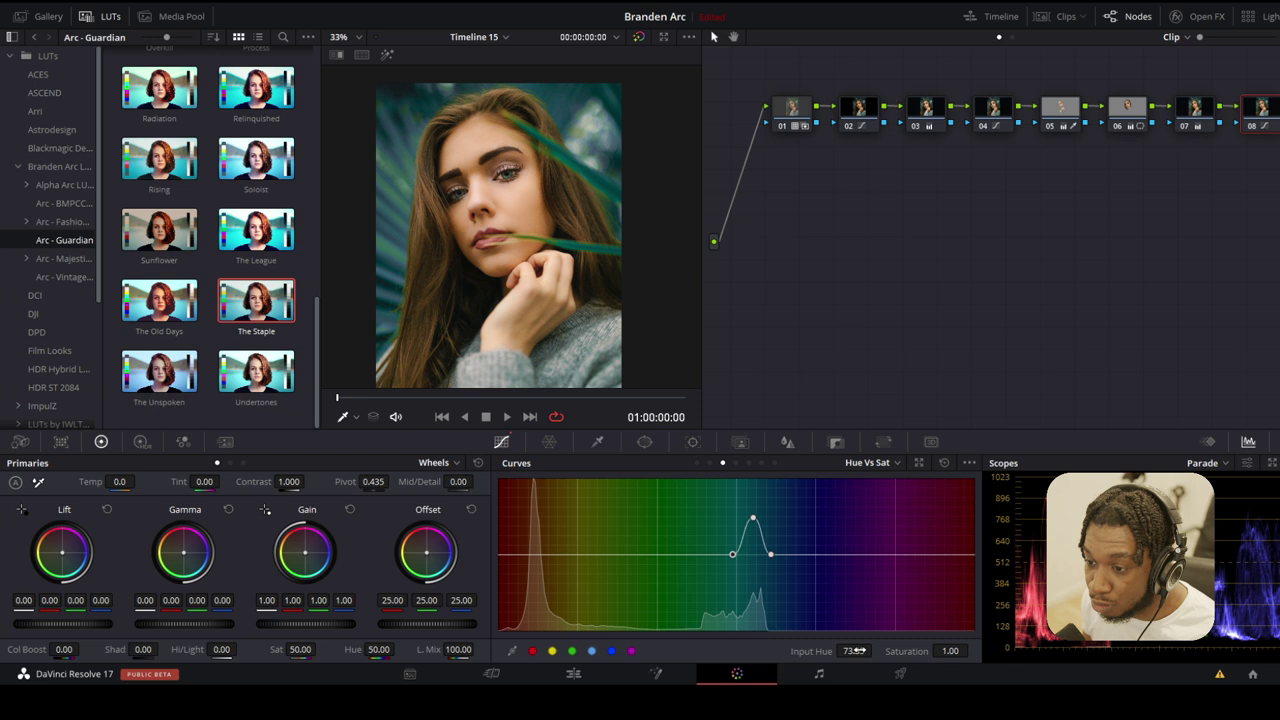
pyautogui.moveTo(868, 650); pyautogui.dragTo(849, 650)
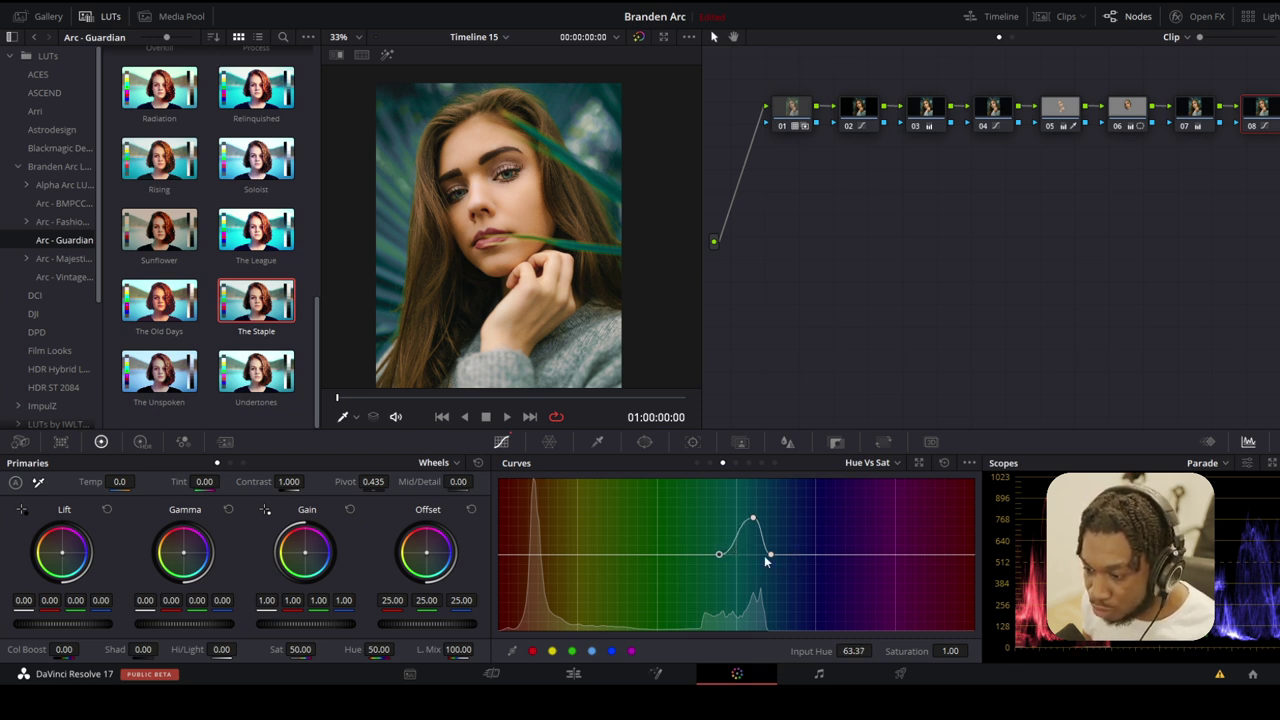
pyautogui.click(770, 555)
pyautogui.moveTo(862, 650); pyautogui.dragTo(876, 650)
pyautogui.moveTo(753, 522); pyautogui.dragTo(756, 500)
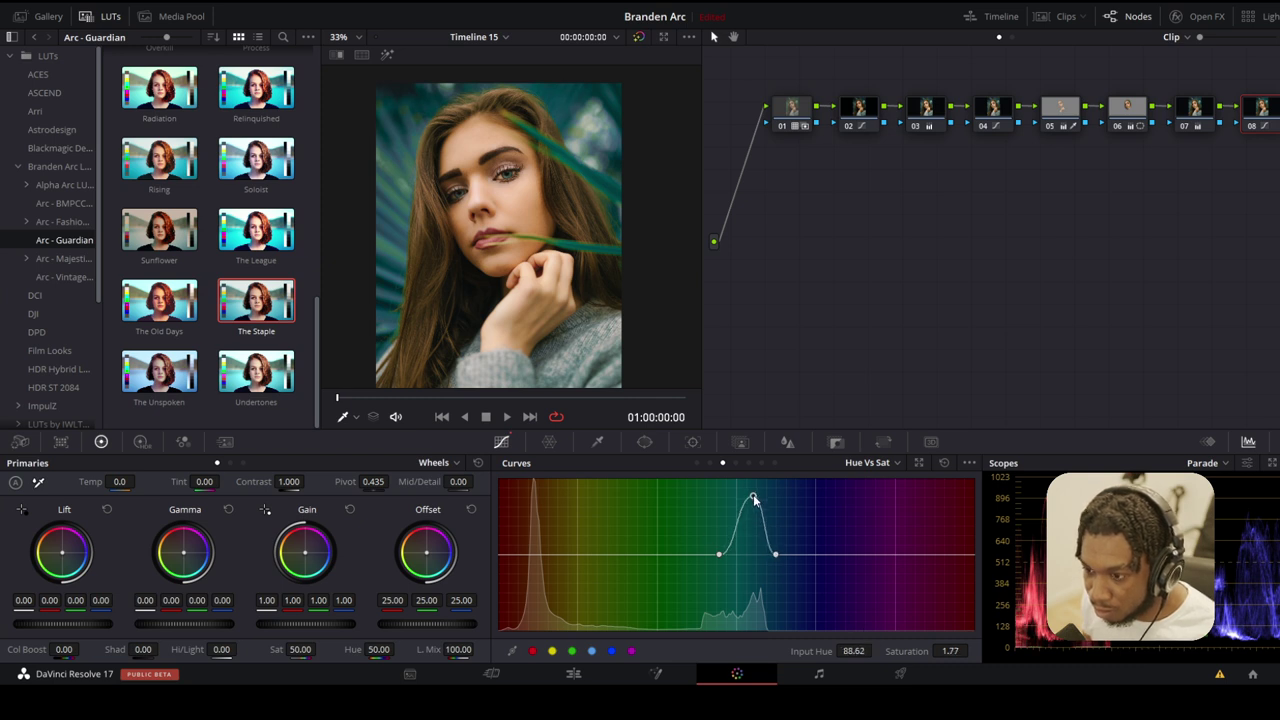
pyautogui.moveTo(719, 553); pyautogui.dragTo(708, 552)
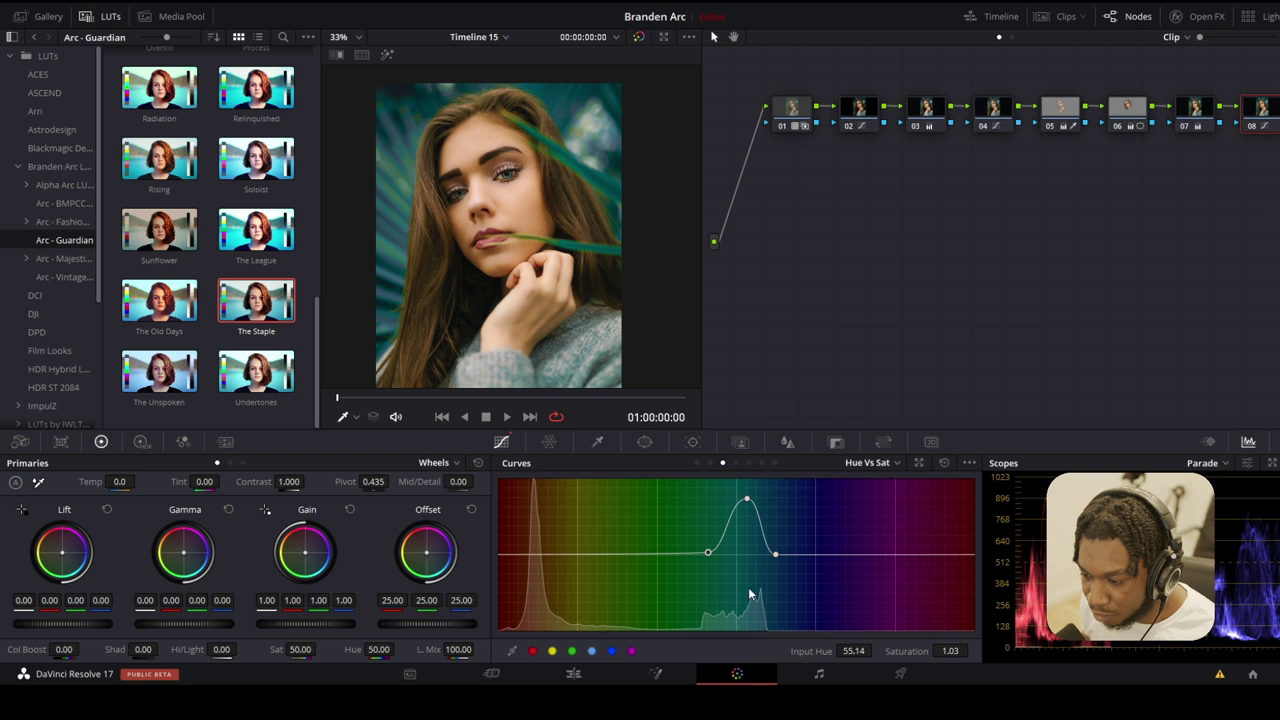
pyautogui.moveTo(708, 552); pyautogui.dragTo(702, 552)
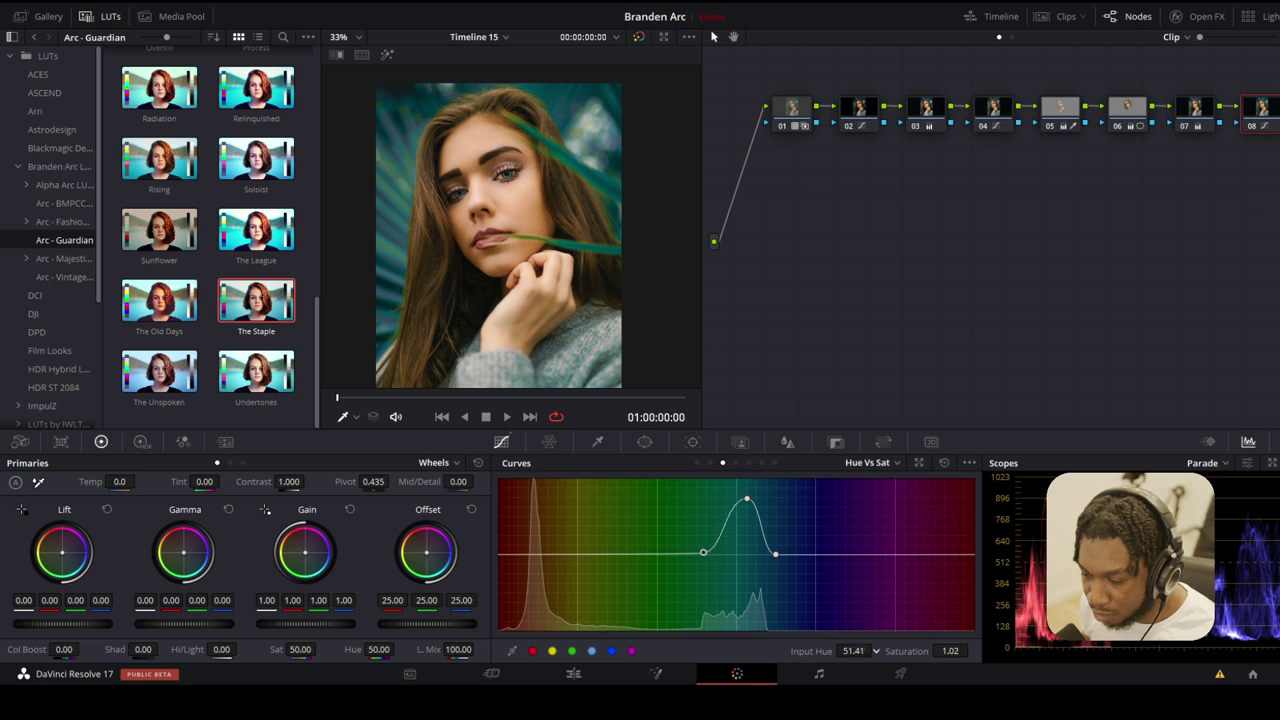
pyautogui.moveTo(746, 498); pyautogui.dragTo(745, 496)
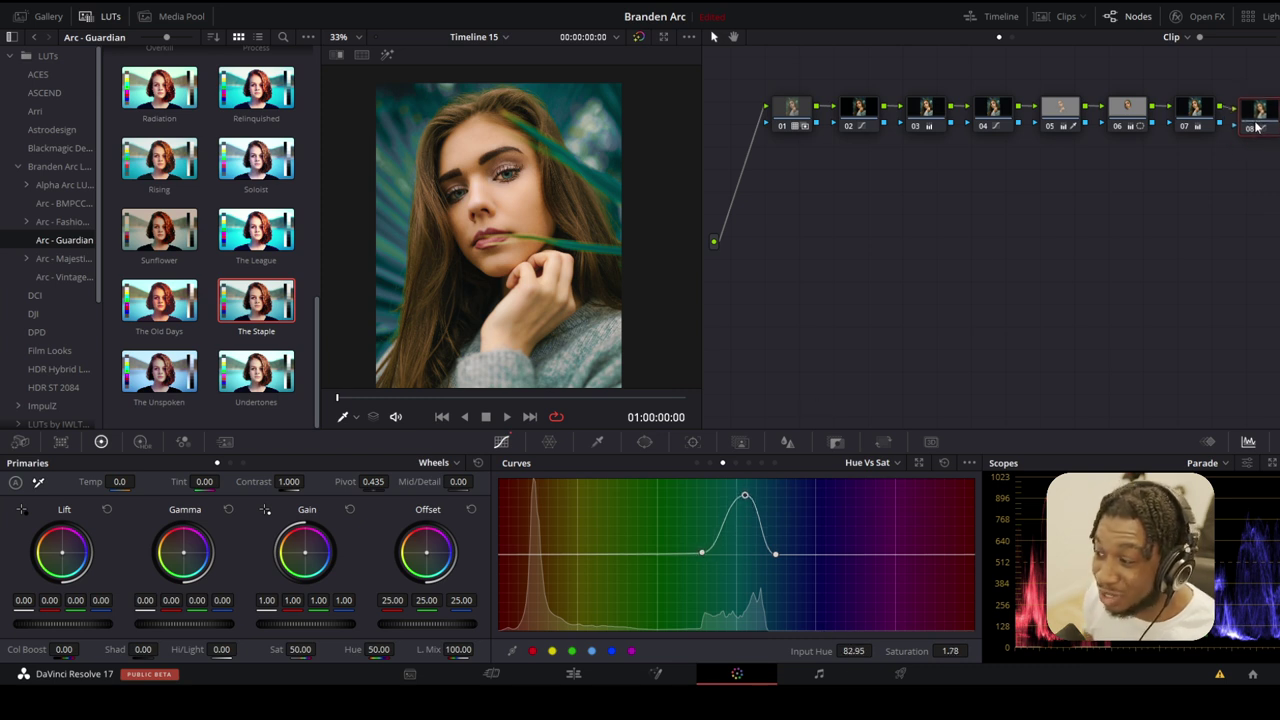
# - Add another serial node below the node chain and apply the Prism Blur effect to it
pyautogui.hotkey('alt', 's')
pyautogui.moveTo(735, 165); pyautogui.dragTo(836, 227)
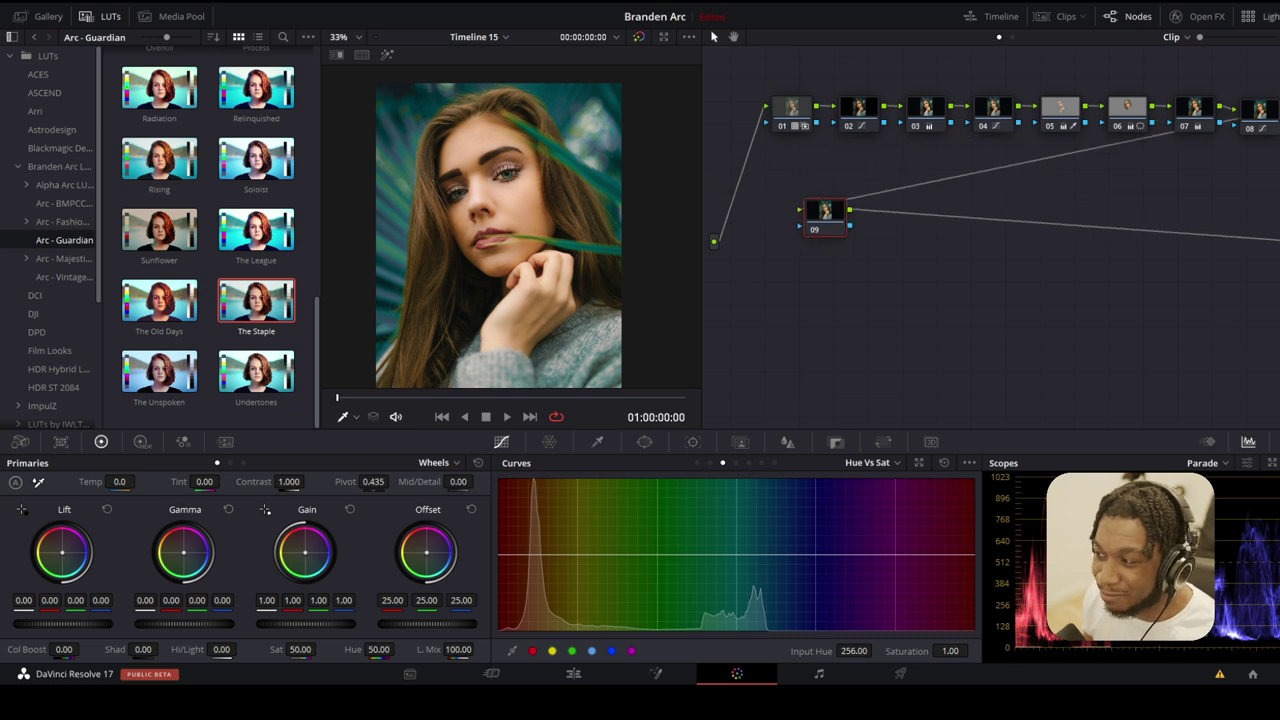
pyautogui.click(1202, 17)
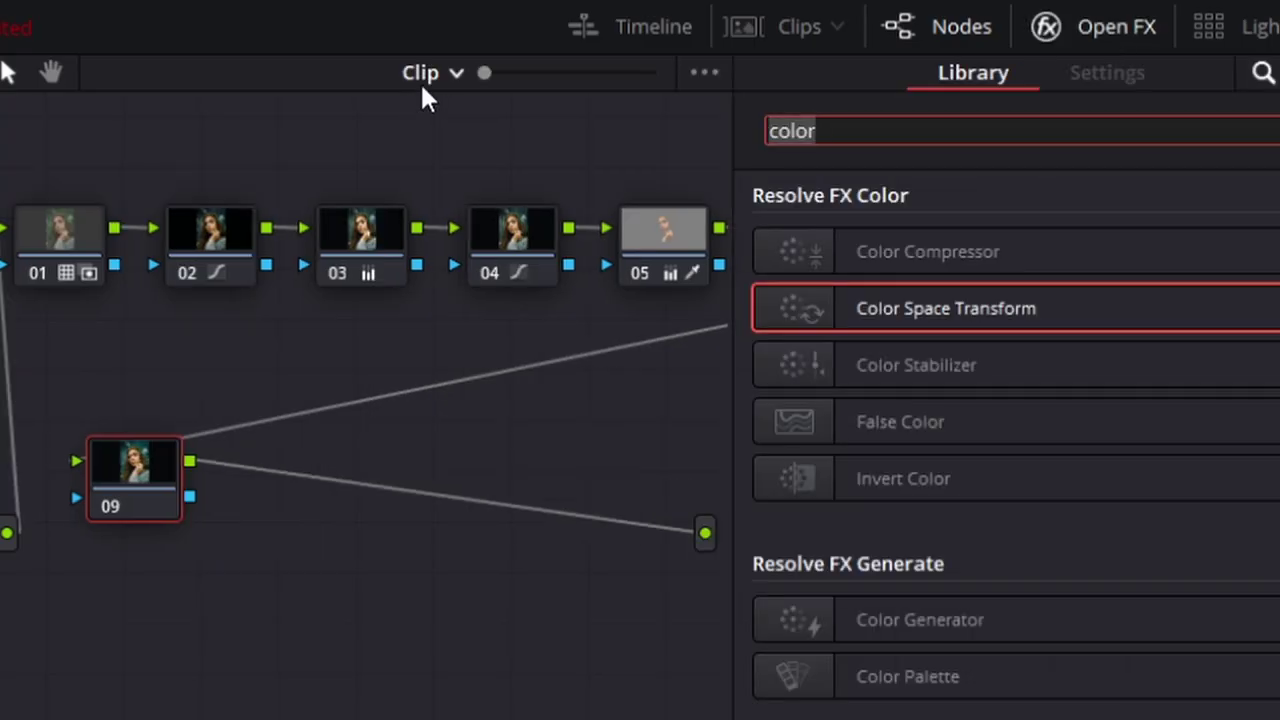
pyautogui.write('prism')
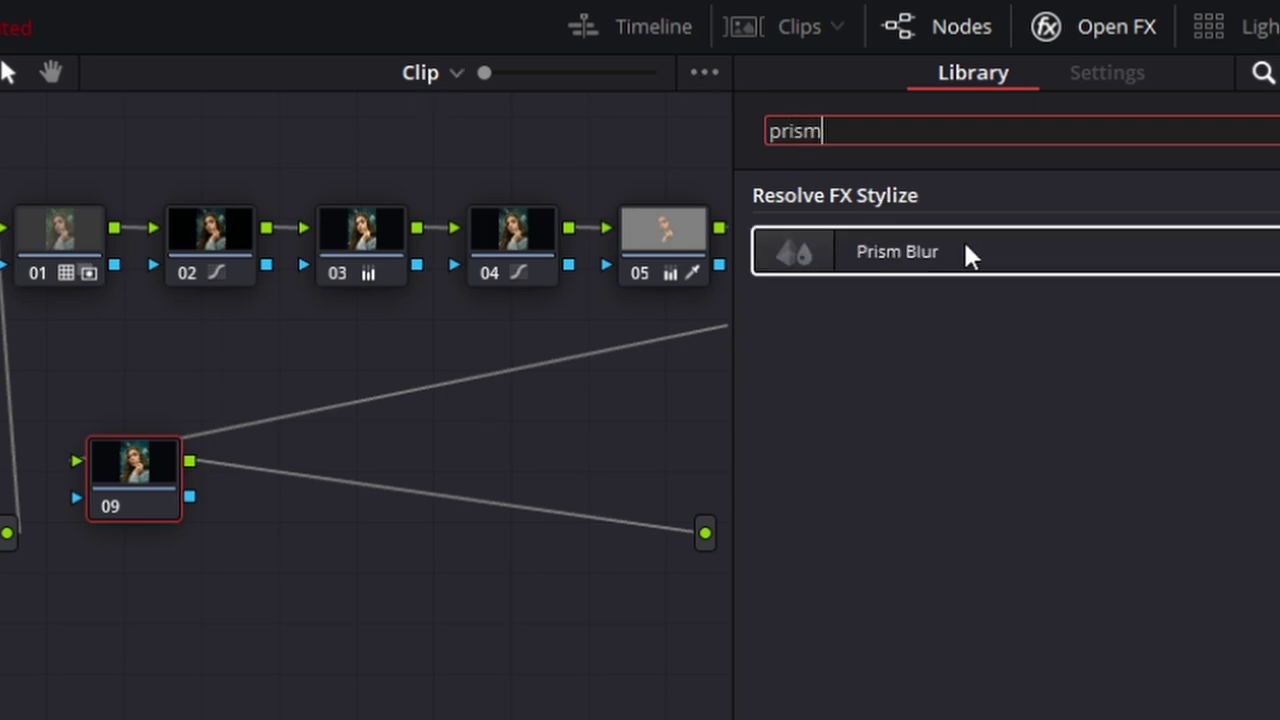
pyautogui.moveTo(968, 256); pyautogui.dragTo(132, 490)
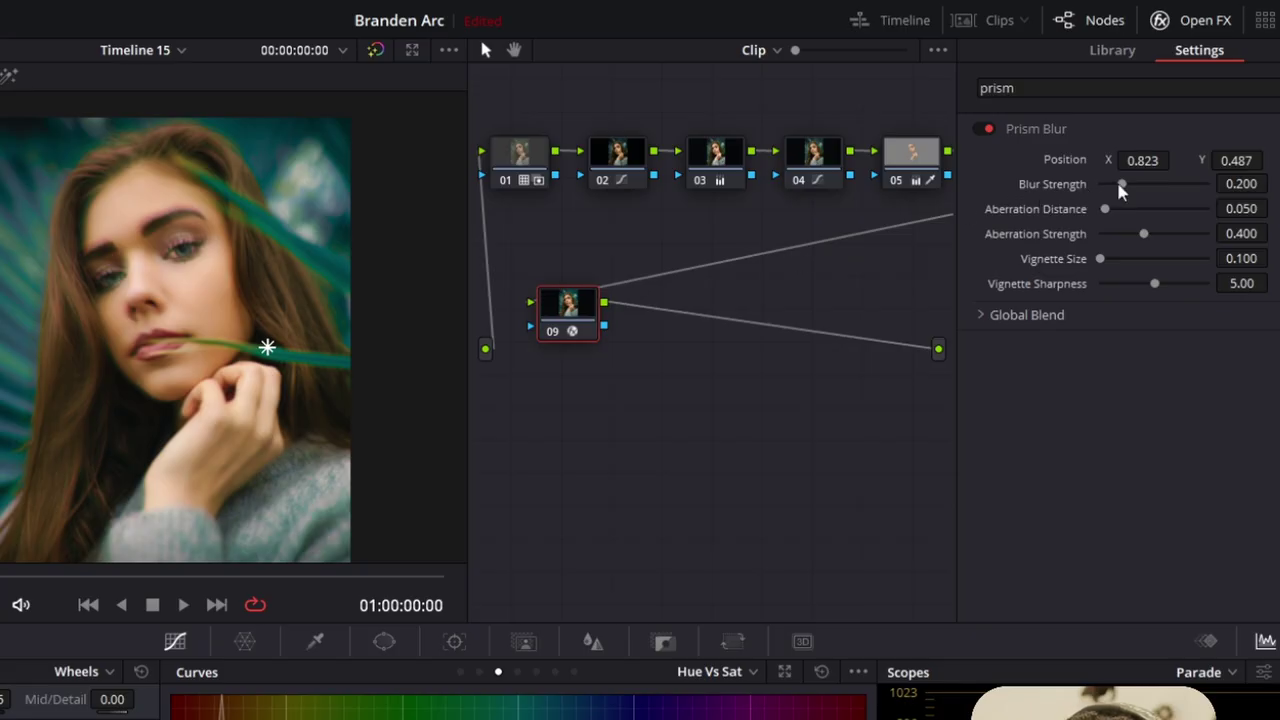
# - Set Prism Blur to blur strength 0, position X 0.696, Y 0.638, vignette sharpness 7.80 and aberration strength 0.175
pyautogui.moveTo(1120, 191); pyautogui.dragTo(1099, 191)
pyautogui.moveTo(266, 348); pyautogui.dragTo(230, 280)
pyautogui.moveTo(1103, 266)
pyautogui.mouseDown()
pyautogui.moveTo(1197, 266)
pyautogui.moveTo(1100, 268)
pyautogui.mouseUp()
pyautogui.doubleClick(1085, 280)
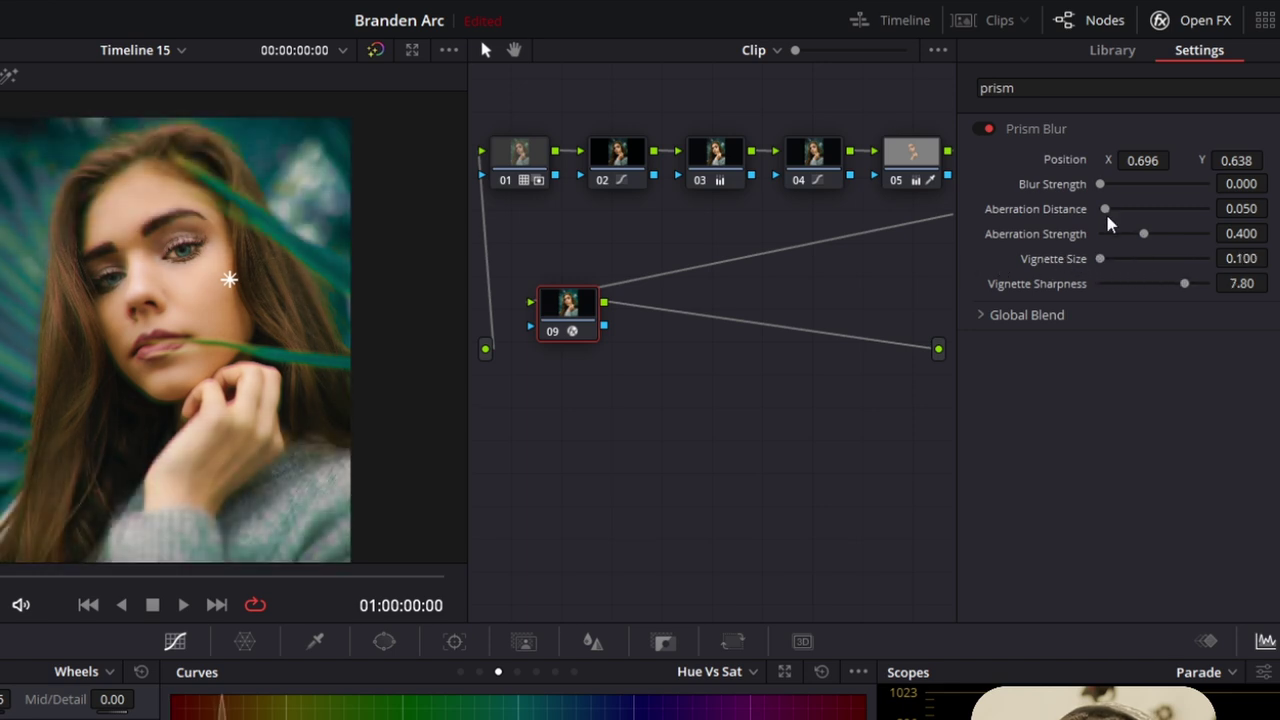
pyautogui.moveTo(1146, 237)
pyautogui.mouseDown()
pyautogui.moveTo(1103, 236)
pyautogui.moveTo(1129, 244)
pyautogui.mouseUp()
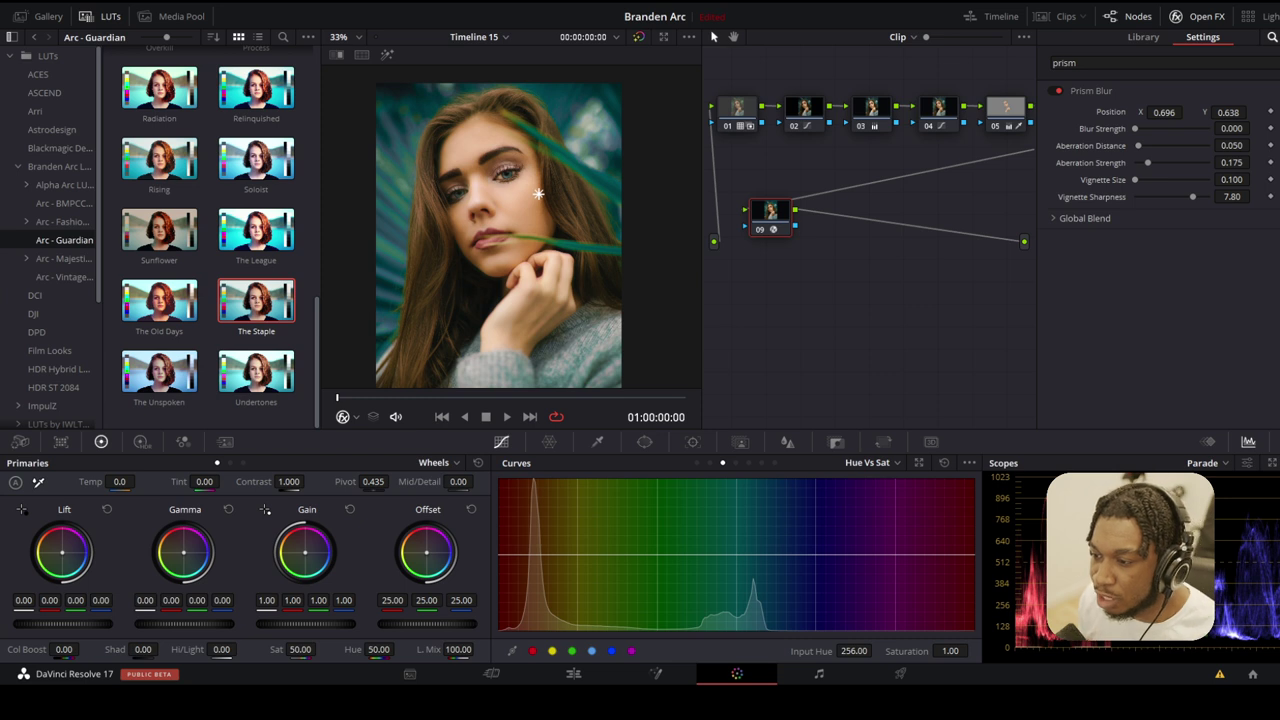
# - Reset the first LUT node's key output gain to 1, and settle it at 0.723
pyautogui.click(745, 110)
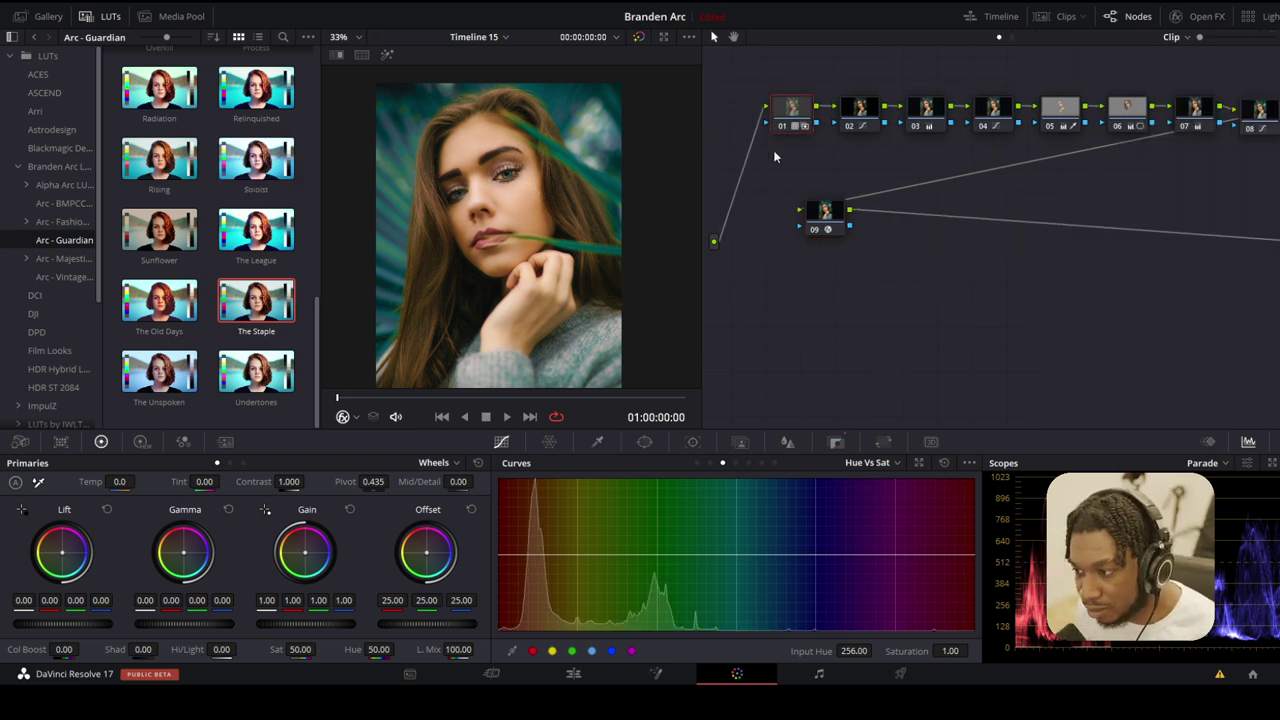
pyautogui.click(836, 441)
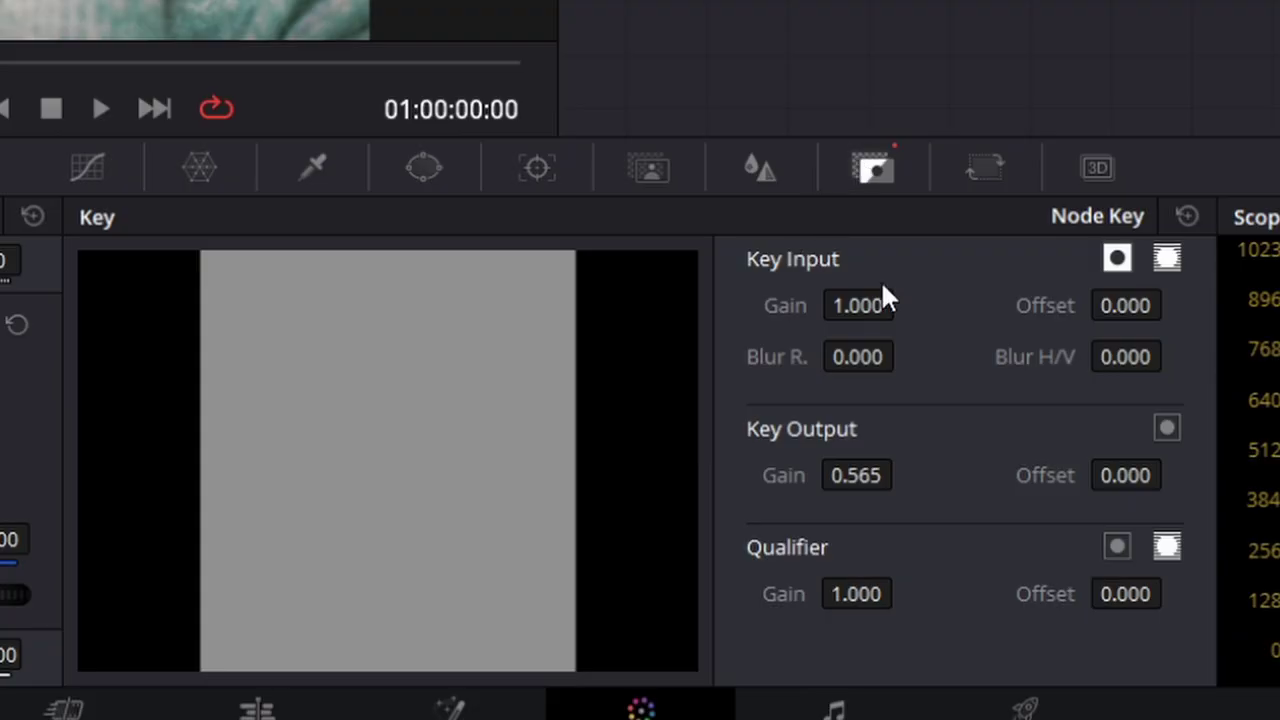
pyautogui.moveTo(866, 476); pyautogui.dragTo(859, 476)
pyautogui.click(857, 476)
pyautogui.write('1')
pyautogui.press('Return')
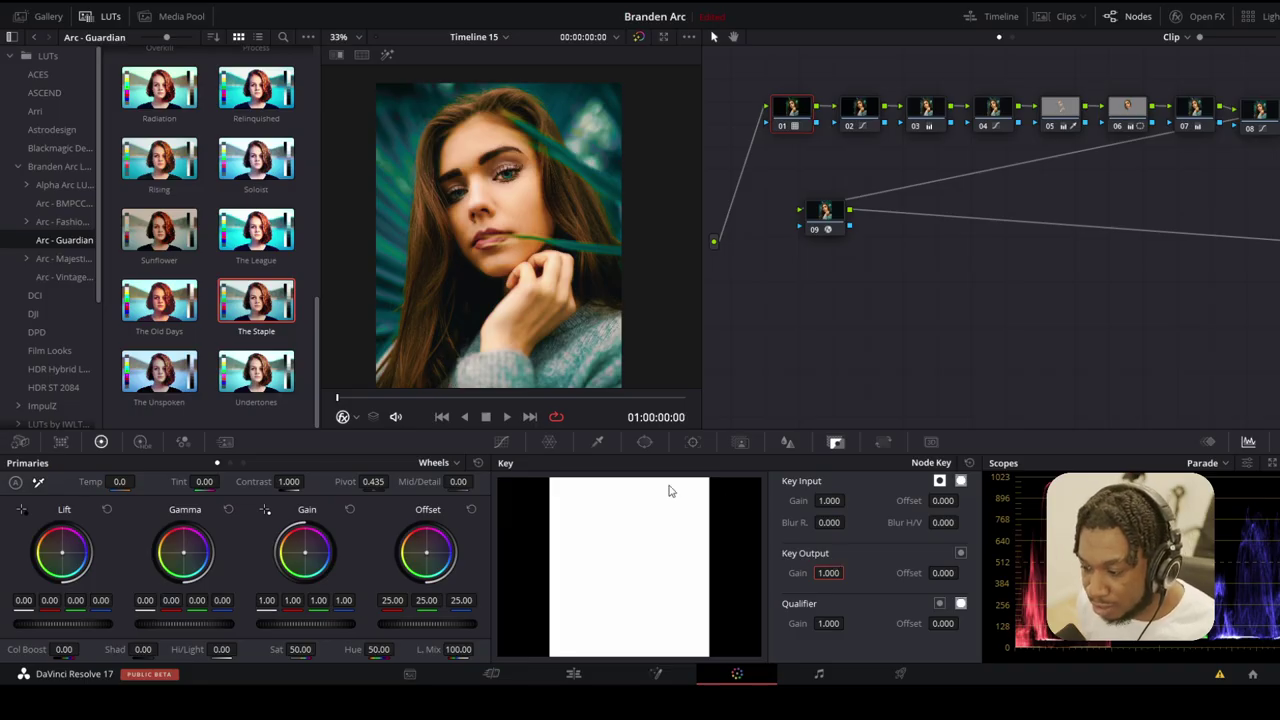
pyautogui.moveTo(831, 575); pyautogui.dragTo(775, 575)
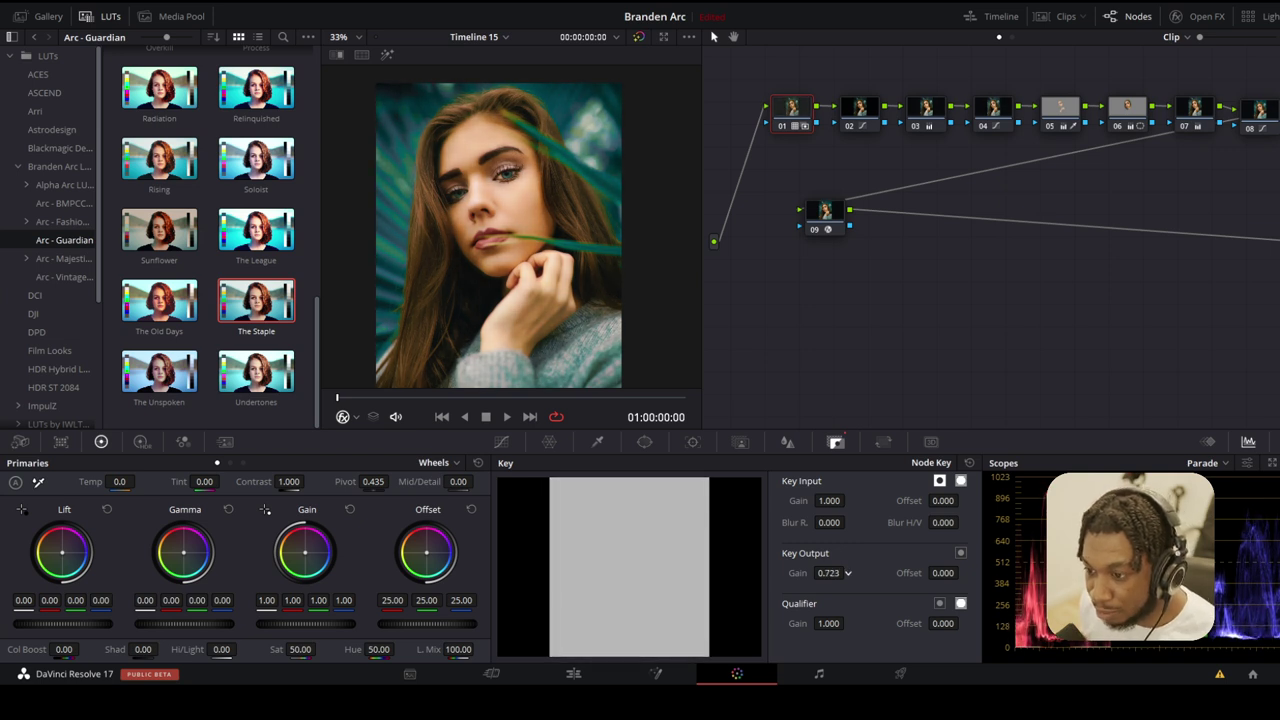
# - Tighten the spacing of nodes 02 through 06 in the chain and reposition the Prism Blur node further along below it
pyautogui.click(860, 110)
pyautogui.moveTo(919, 124); pyautogui.dragTo(886, 118)
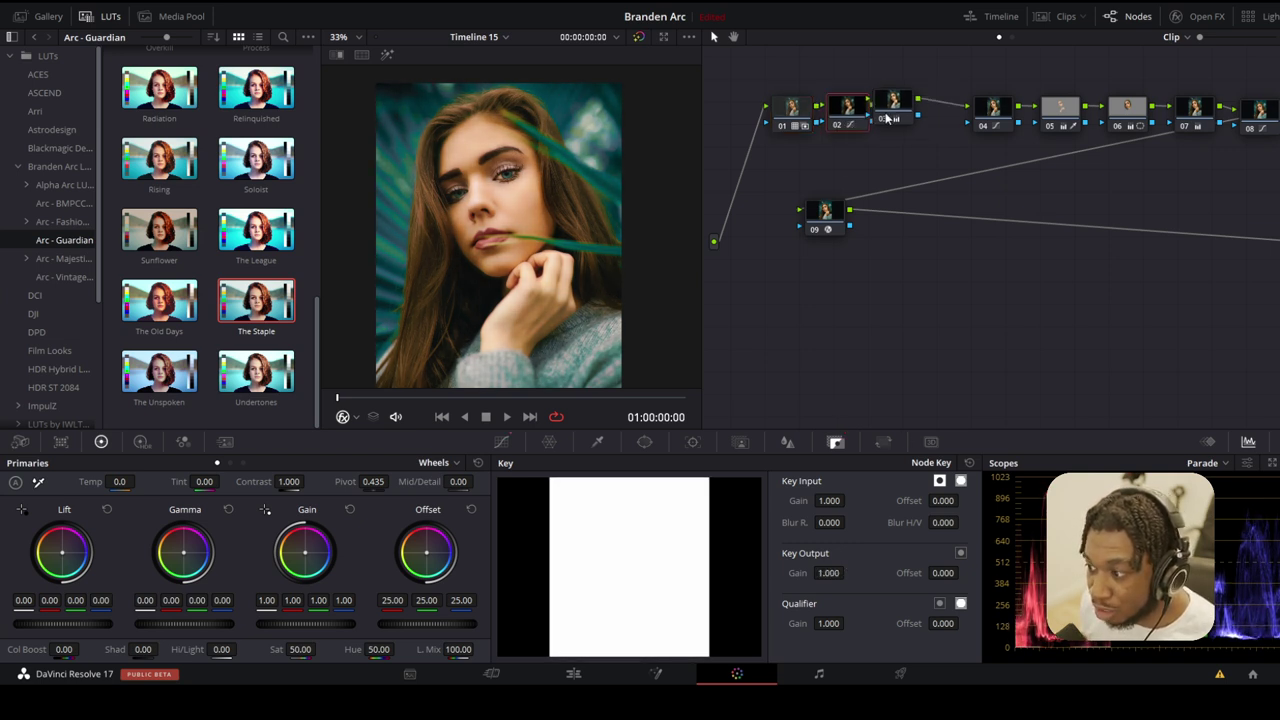
pyautogui.moveTo(993, 110); pyautogui.dragTo(962, 108)
pyautogui.moveTo(1060, 110); pyautogui.dragTo(992, 102)
pyautogui.moveTo(1127, 110); pyautogui.dragTo(1065, 107)
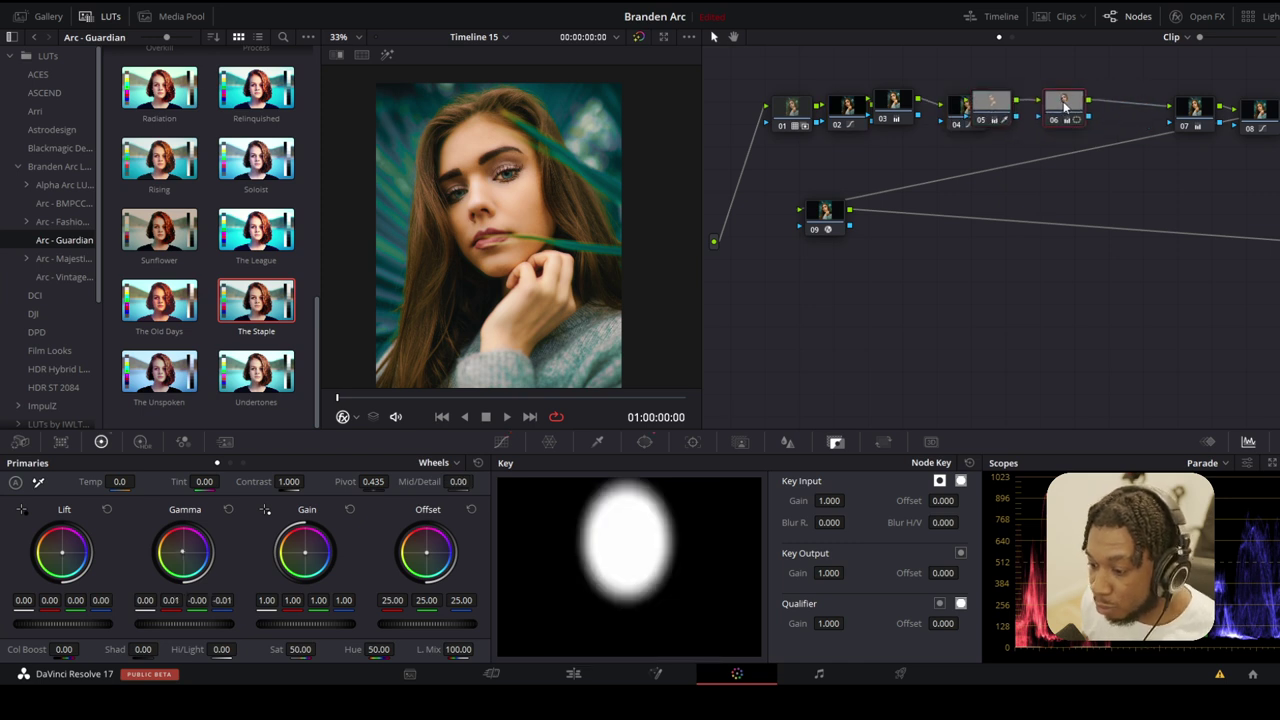
pyautogui.click(1193, 108)
pyautogui.click(1258, 110)
pyautogui.moveTo(827, 212); pyautogui.dragTo(946, 266)
pyautogui.moveTo(958, 121); pyautogui.dragTo(935, 117)
pyautogui.click(993, 117)
pyautogui.click(1055, 114)
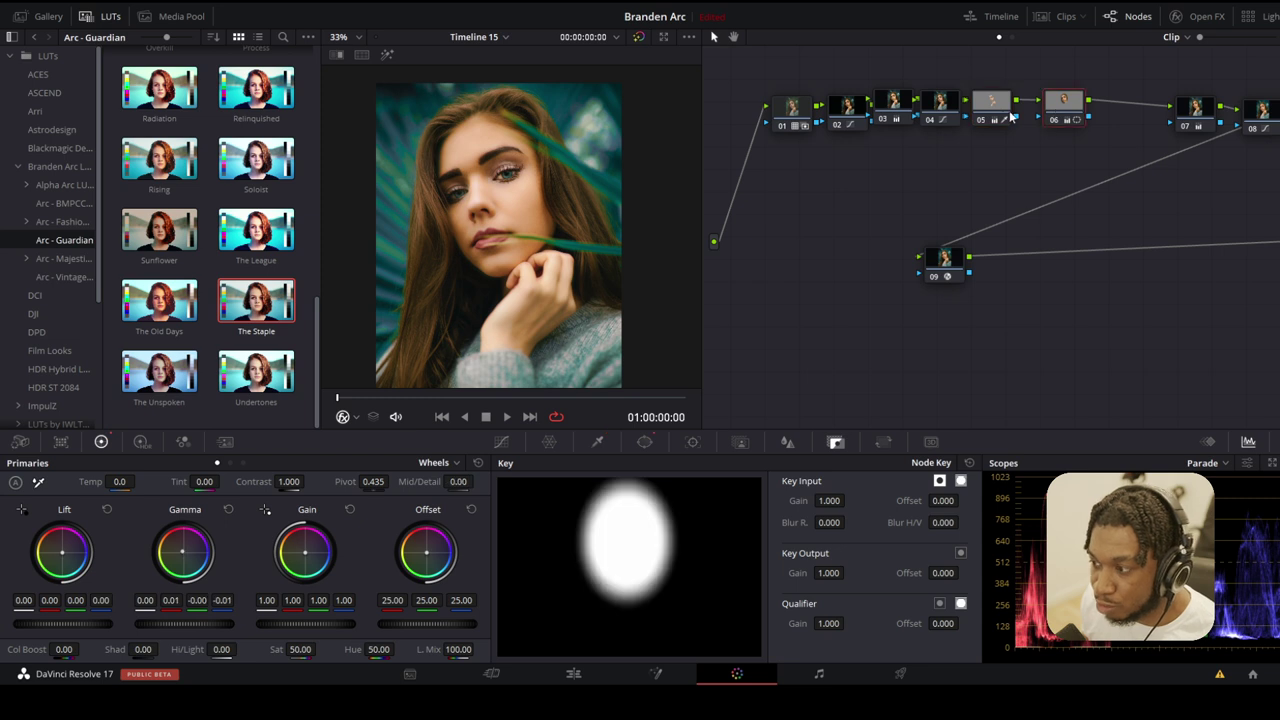
# - Compare the portrait with the grade off and on, including in the full-screen viewer
pyautogui.hotkey('ctrl', 'd')
pyautogui.hotkey('ctrl', 'd')
pyautogui.hotkey('ctrl', 'd')
pyautogui.hotkey('ctrl', 'd')
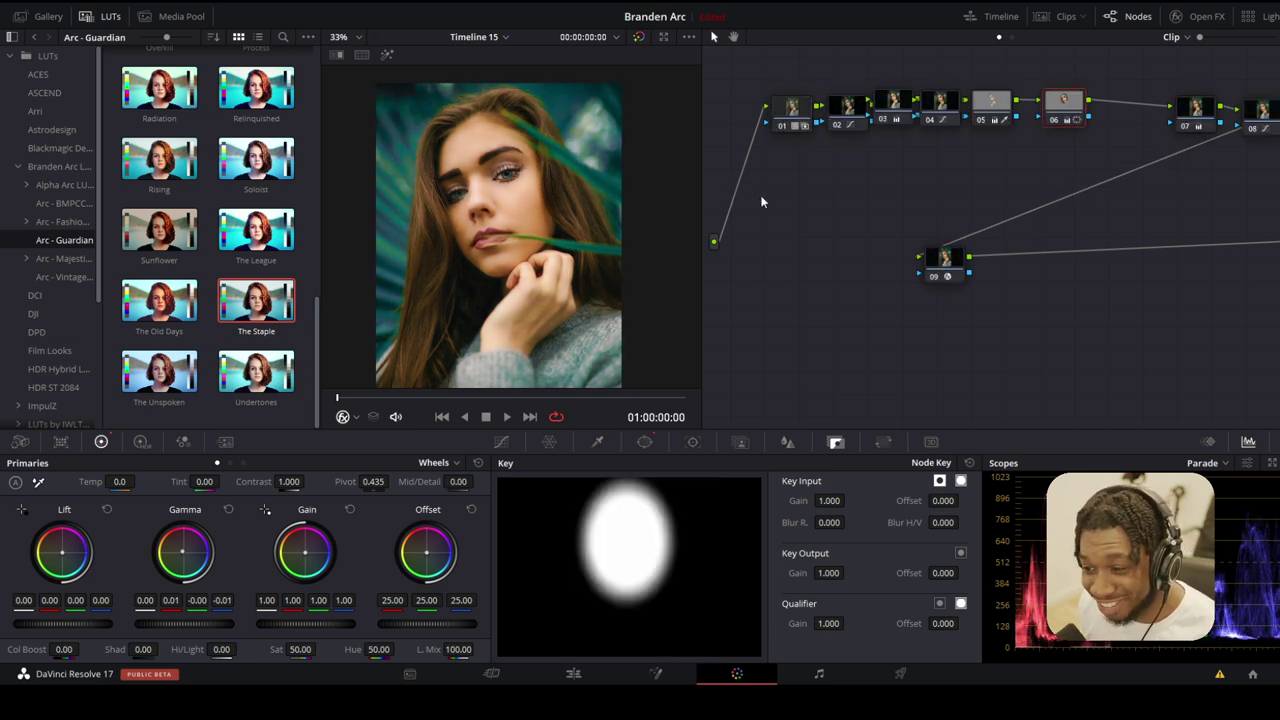
pyautogui.hotkey('ctrl', 'f')
pyautogui.hotkey('shift', 'd')
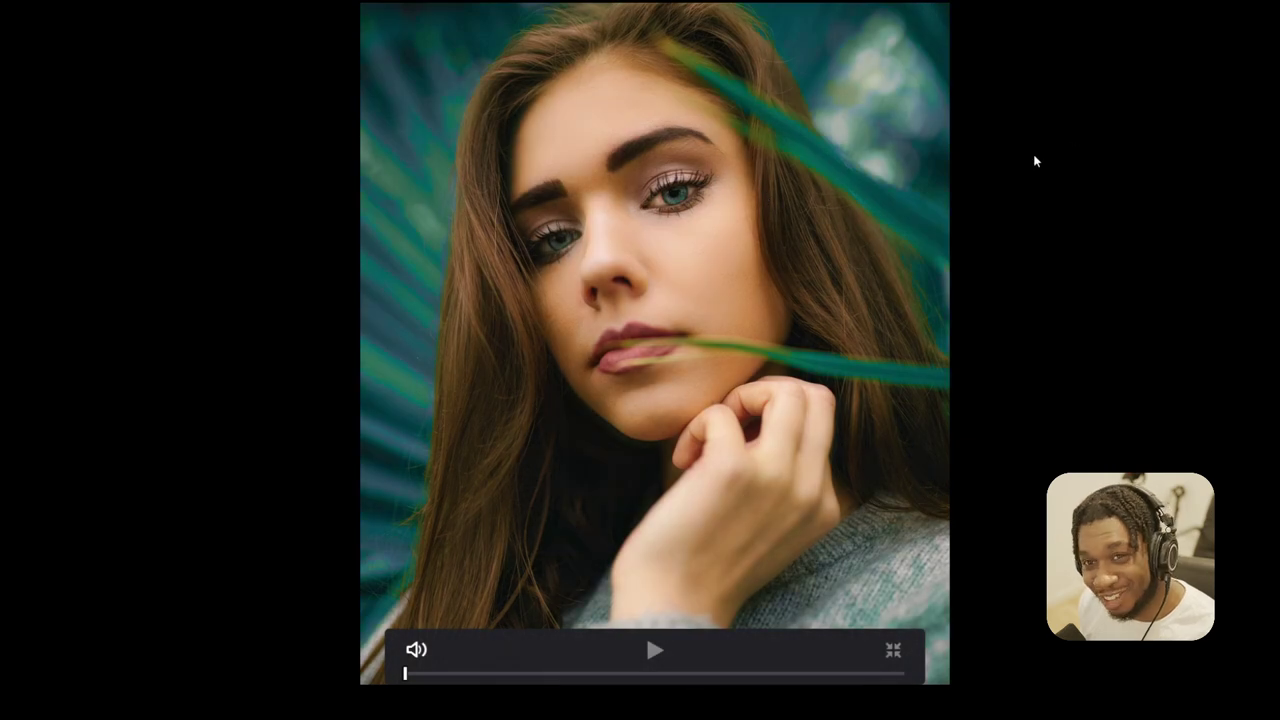
pyautogui.hotkey('ctrl', 'f')
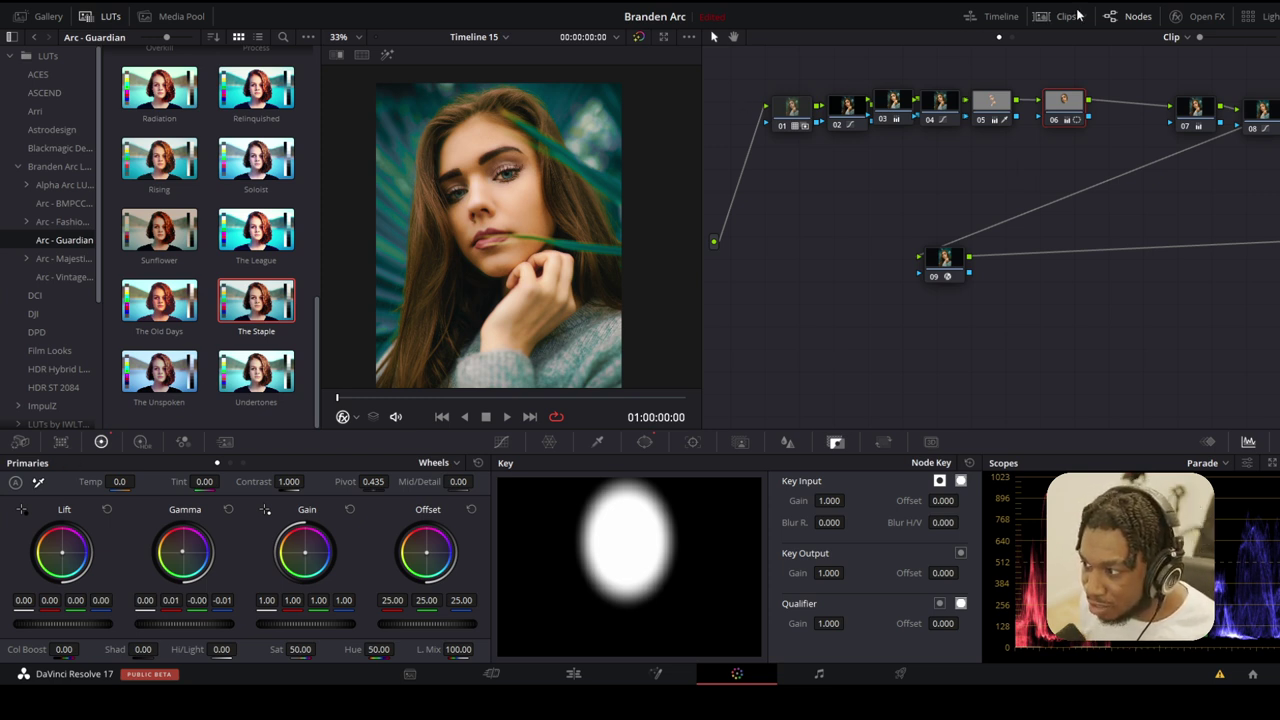
# - Show the clip thumbnails and switch to clip 03, the woman seated between candles
pyautogui.click(1045, 18)
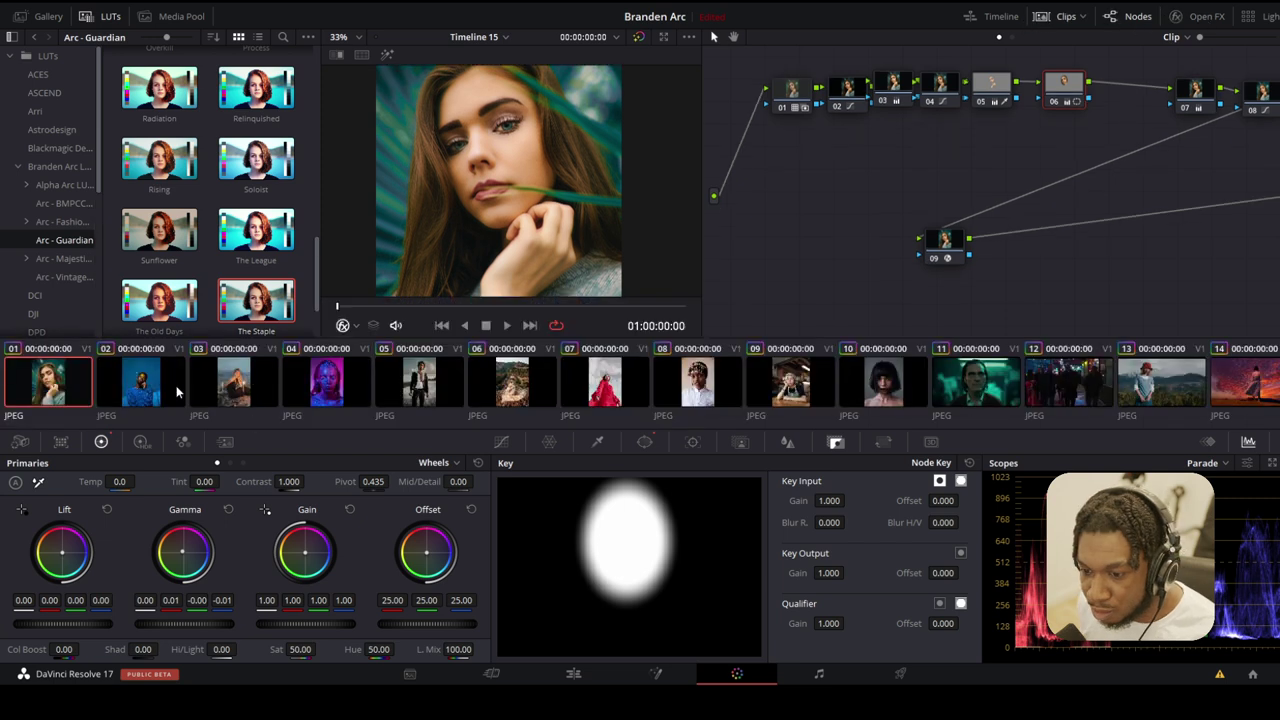
pyautogui.click(244, 395)
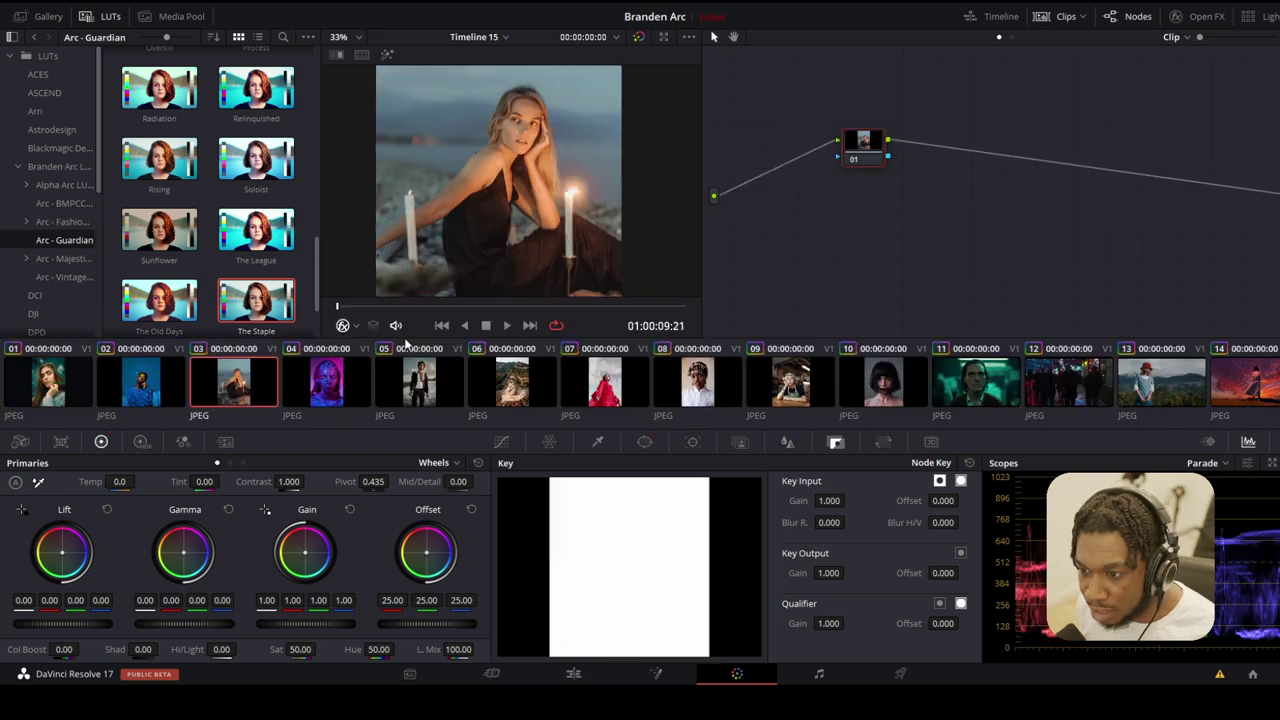
# - Try the Relinquished LUT on clip 03 with its key output gain at 0.540, and clear that grade
pyautogui.doubleClick(284, 94)
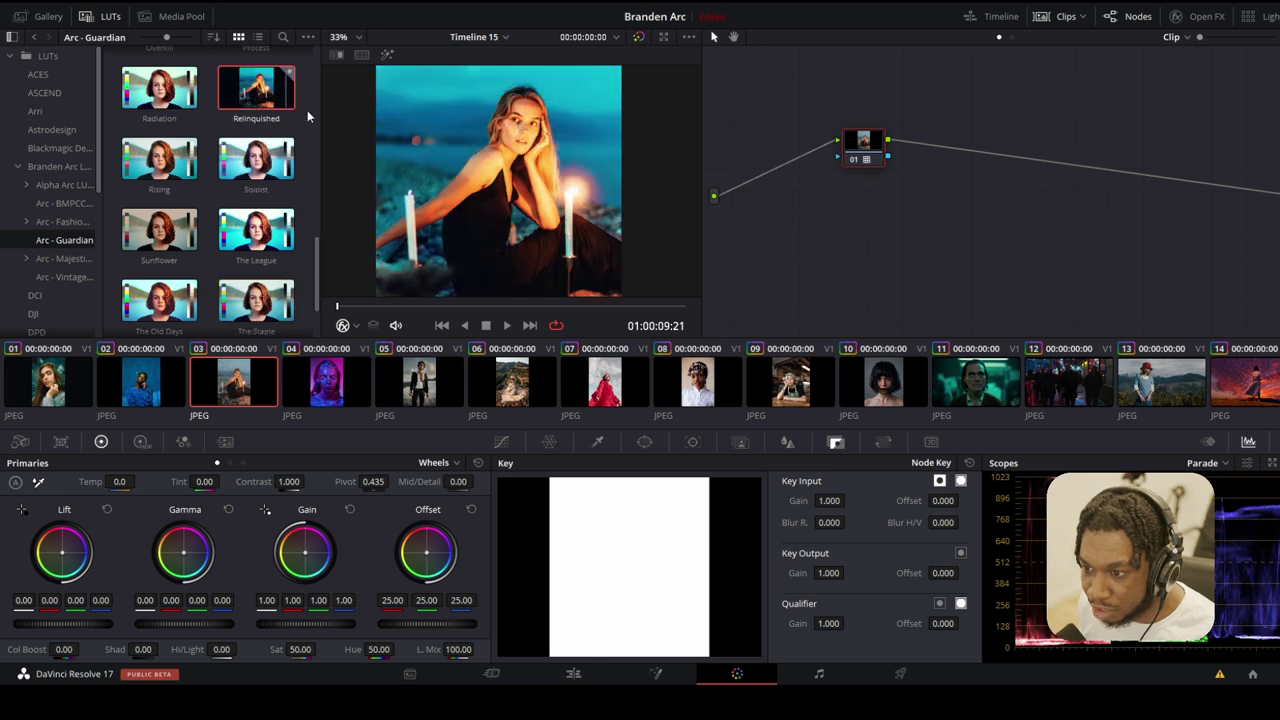
pyautogui.click(830, 573)
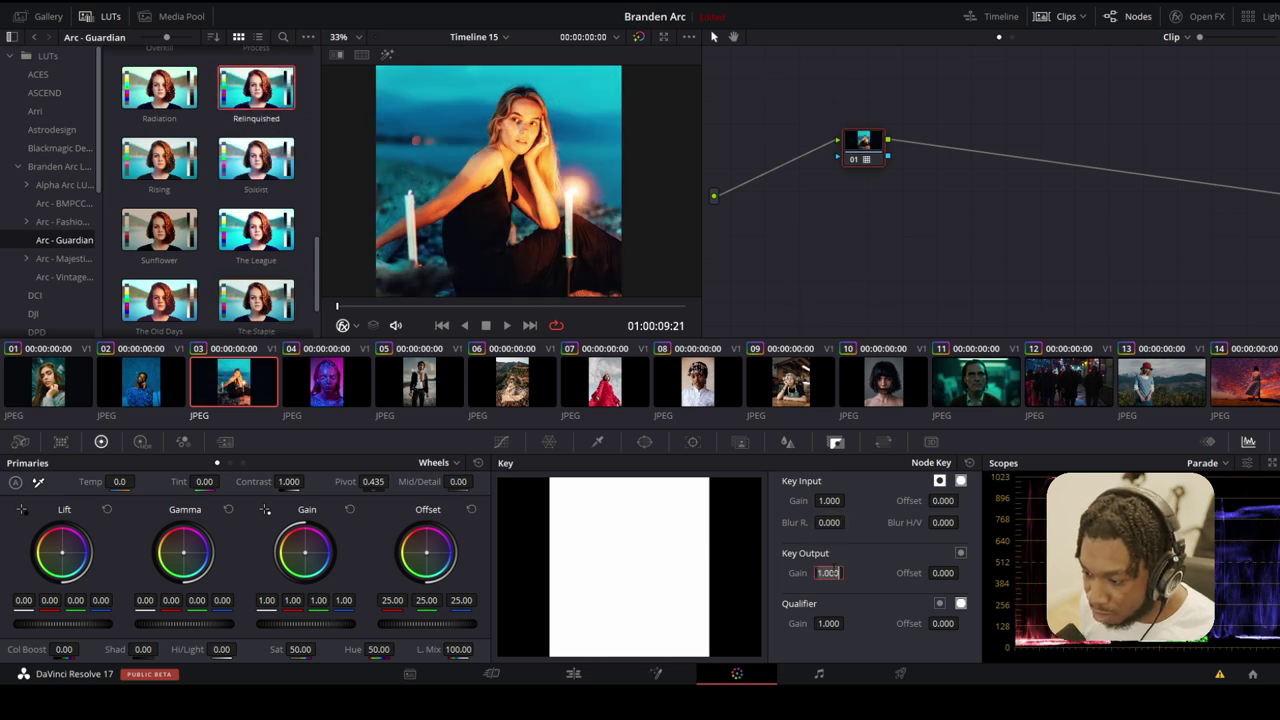
pyautogui.moveTo(826, 567); pyautogui.dragTo(848, 572)
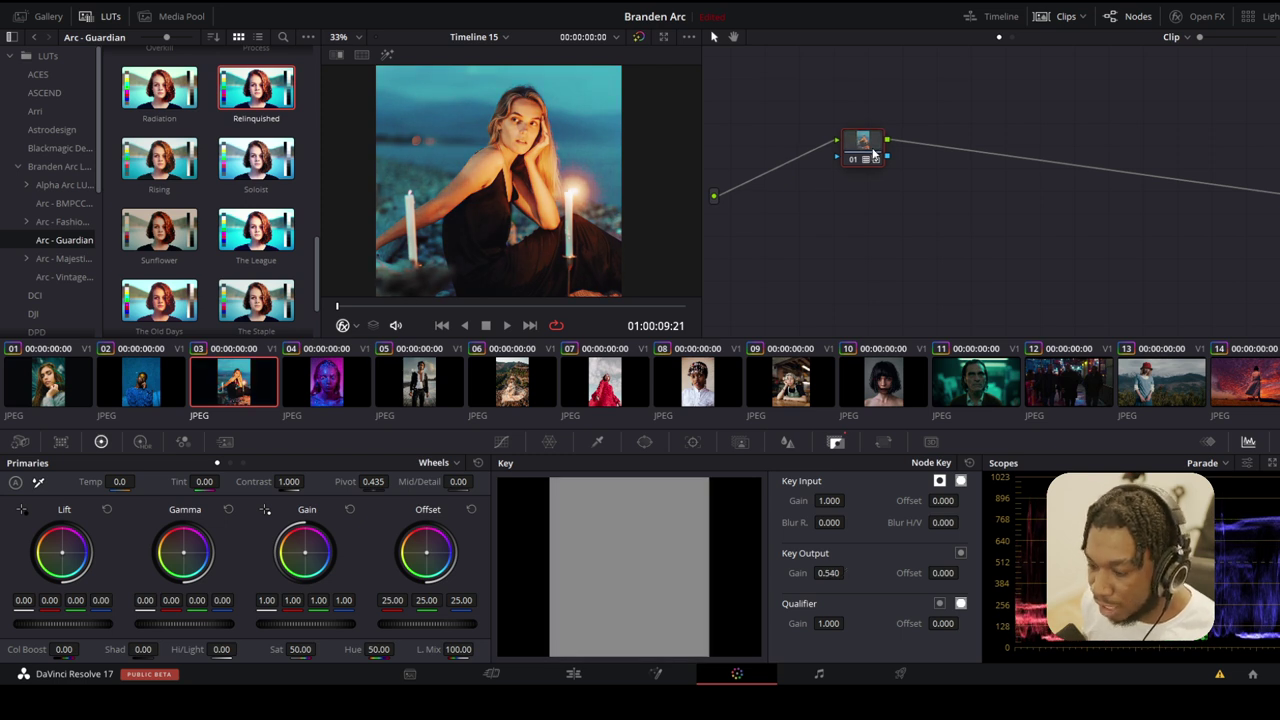
pyautogui.press('Delete')
pyautogui.hotkey('alt', 's')
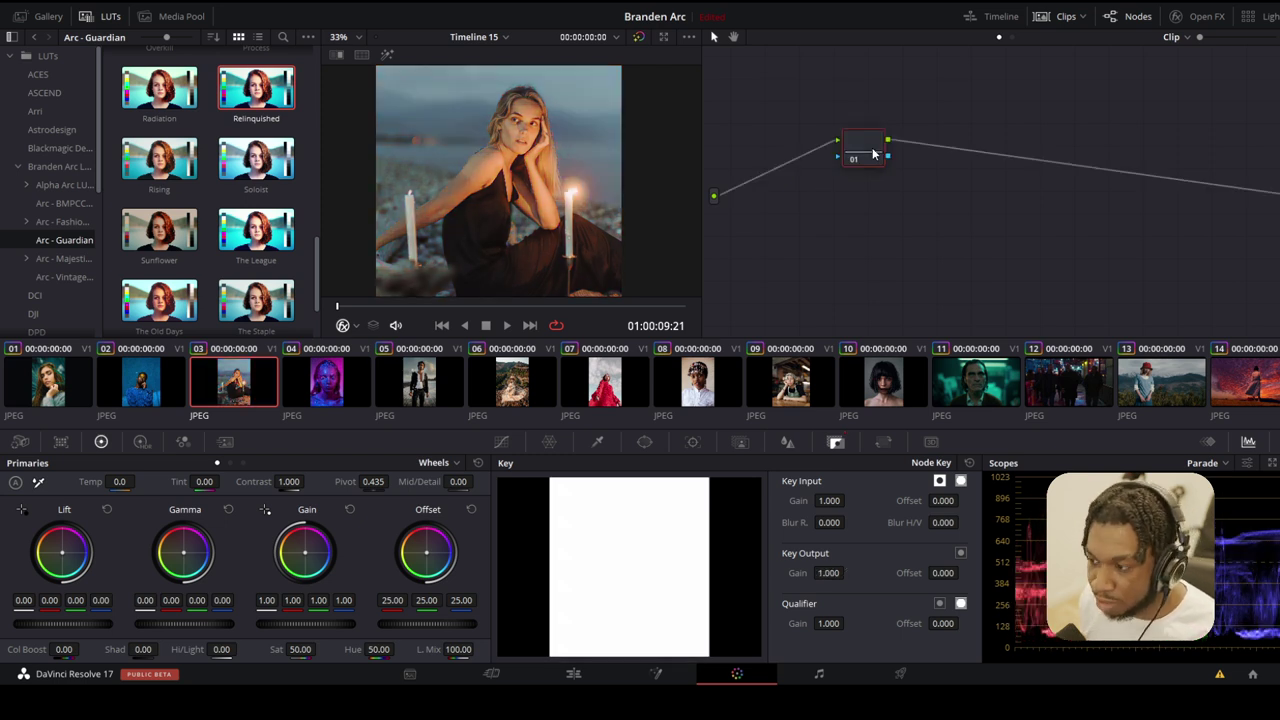
# - Hide the clip thumbnails, apply the Color Space Transform effect to the first node and add a serial node after it
pyautogui.click(1062, 16)
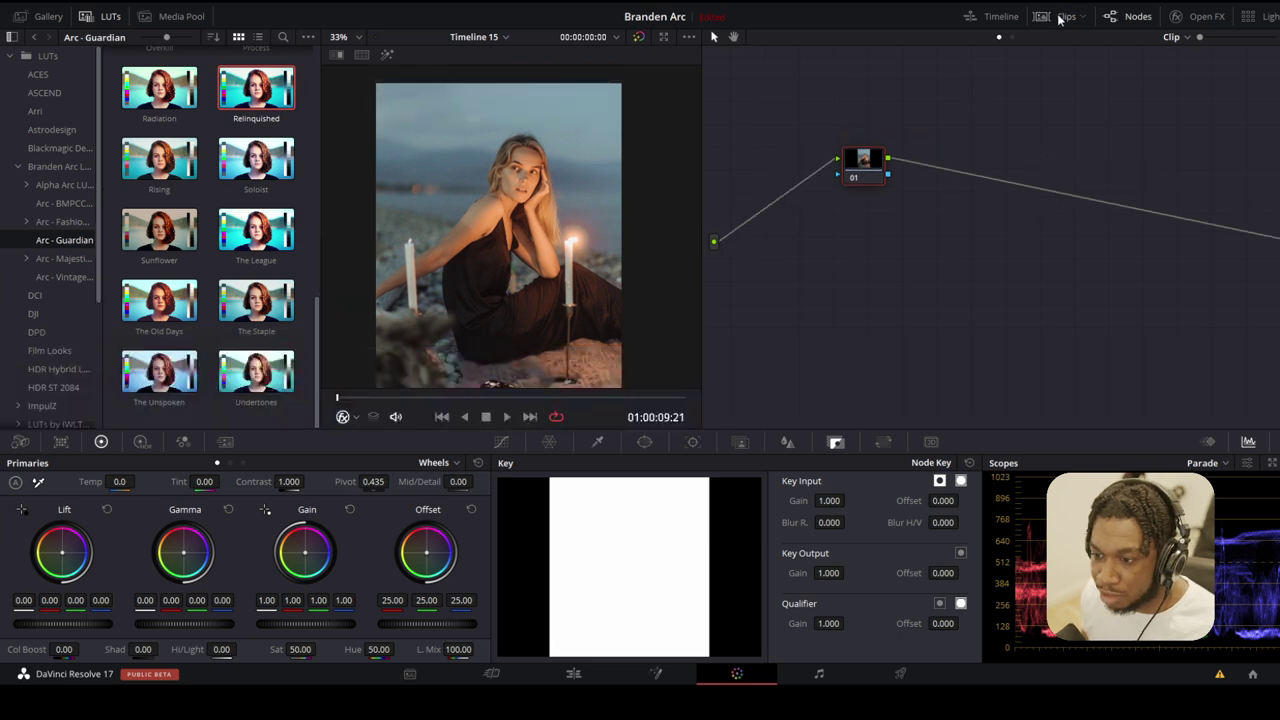
pyautogui.scroll(-1, 571, 170)
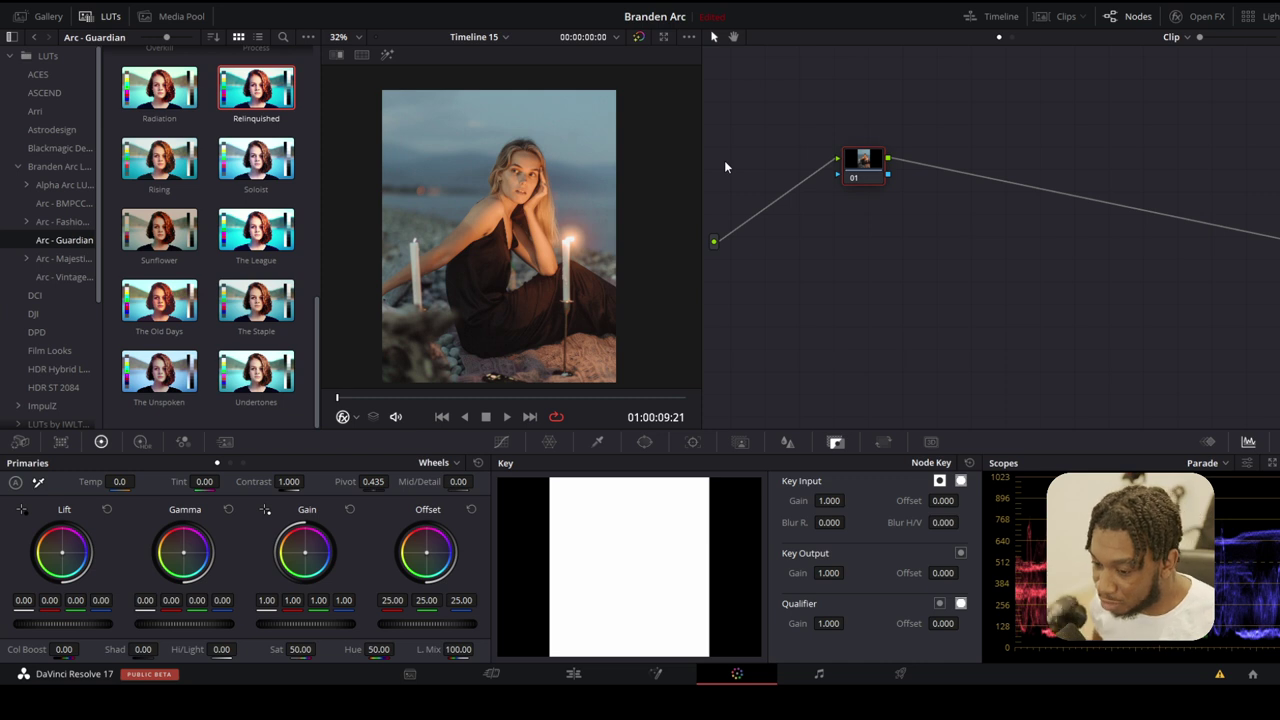
pyautogui.moveTo(873, 160); pyautogui.dragTo(836, 167)
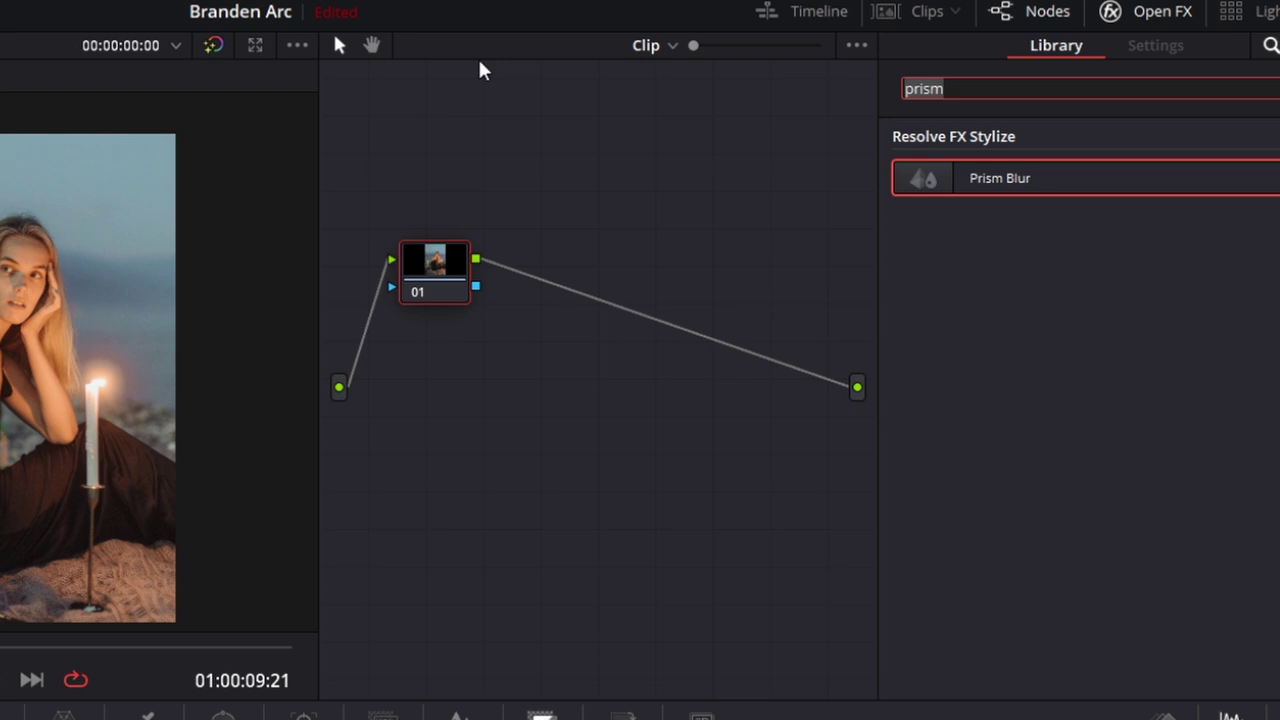
pyautogui.write('color')
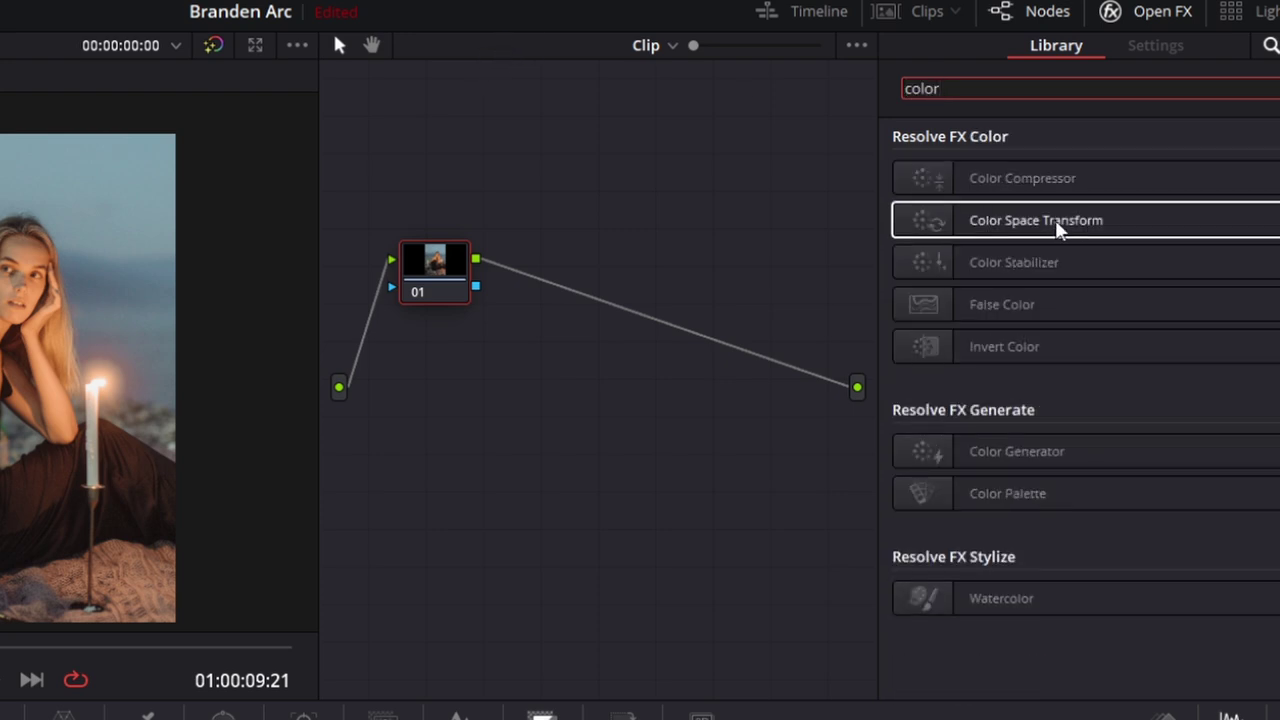
pyautogui.moveTo(1080, 221); pyautogui.dragTo(457, 279)
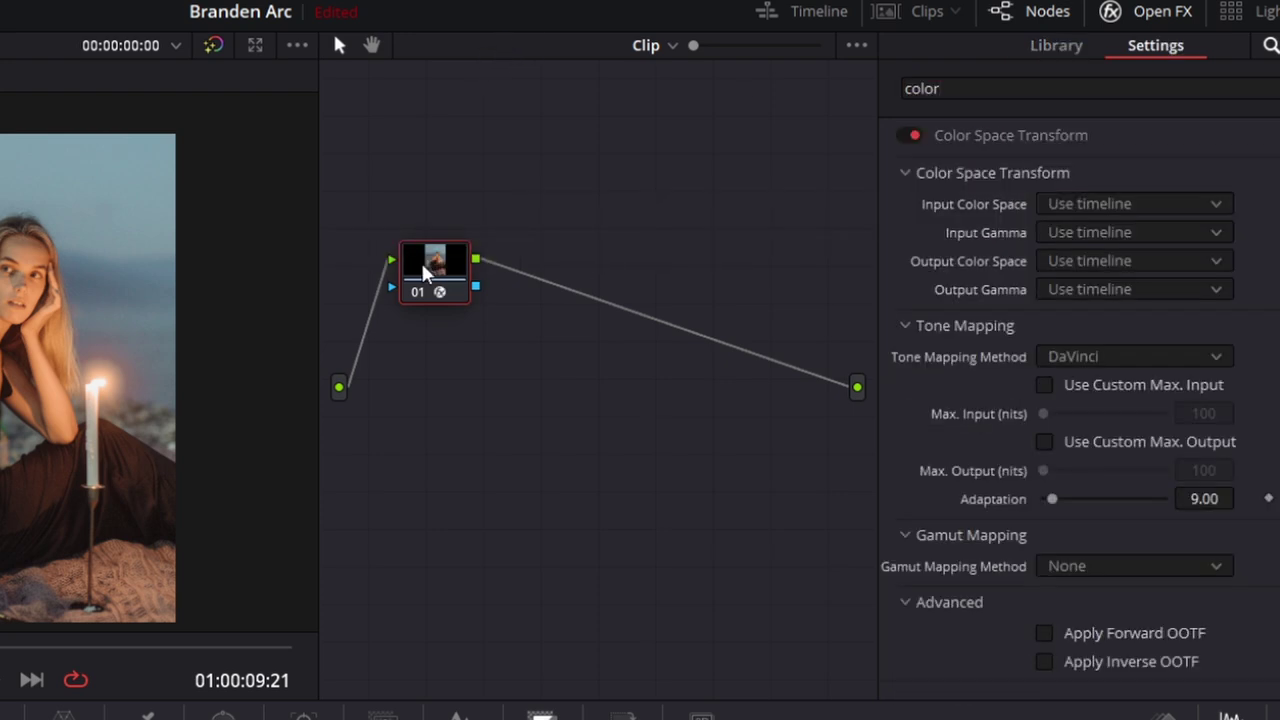
pyautogui.hotkey('alt', 's')
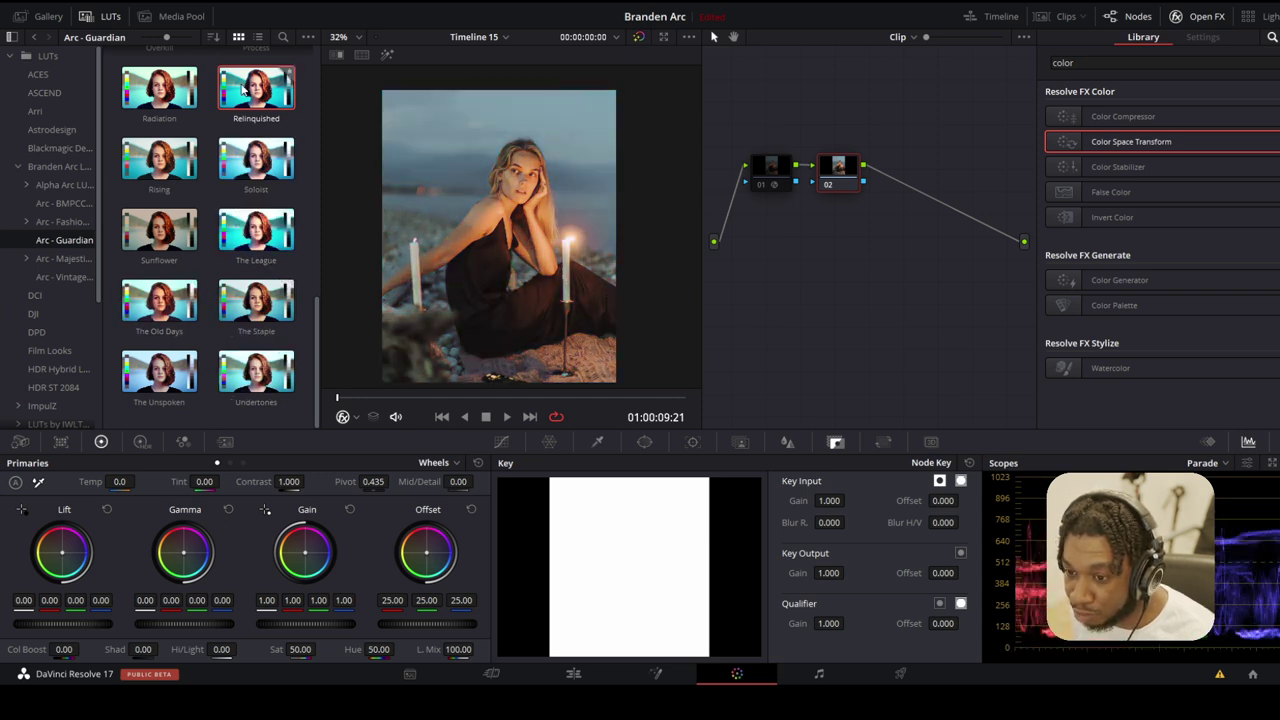
# - Set the Color Space Transform's input gamma to Rec.709 and its output gamma to ARRI LogC
pyautogui.click(765, 183)
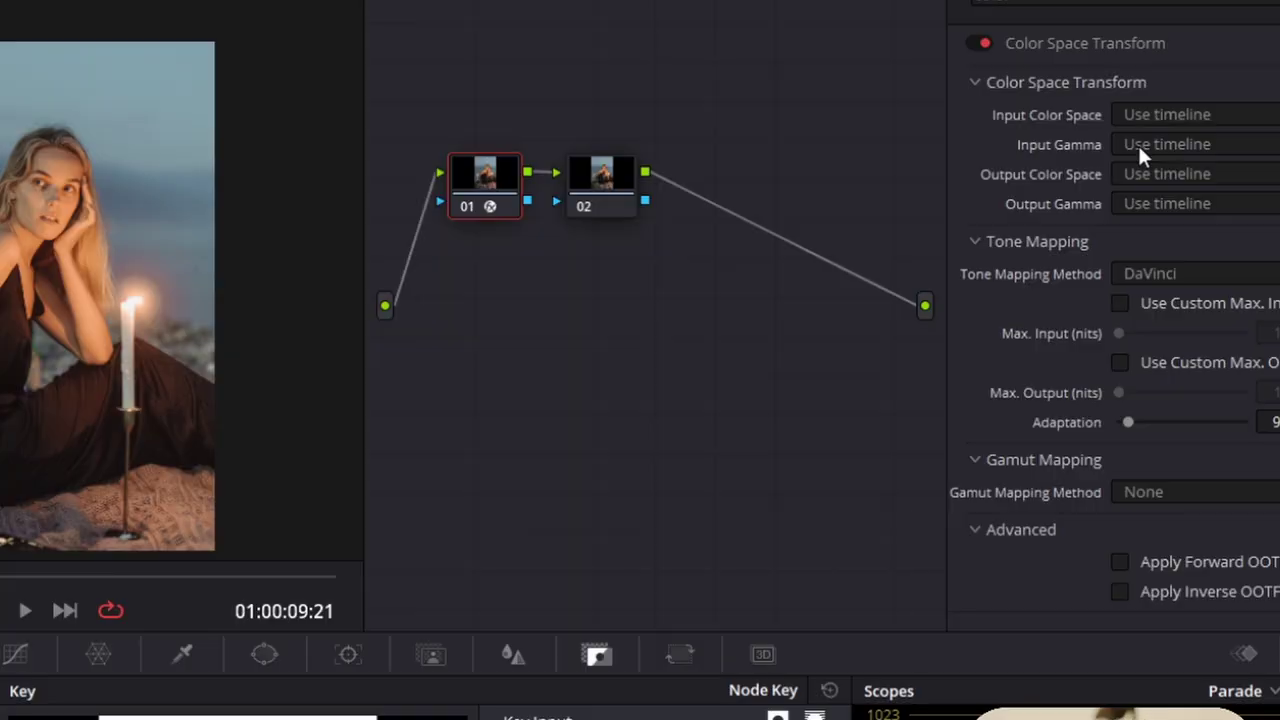
pyautogui.click(1138, 143)
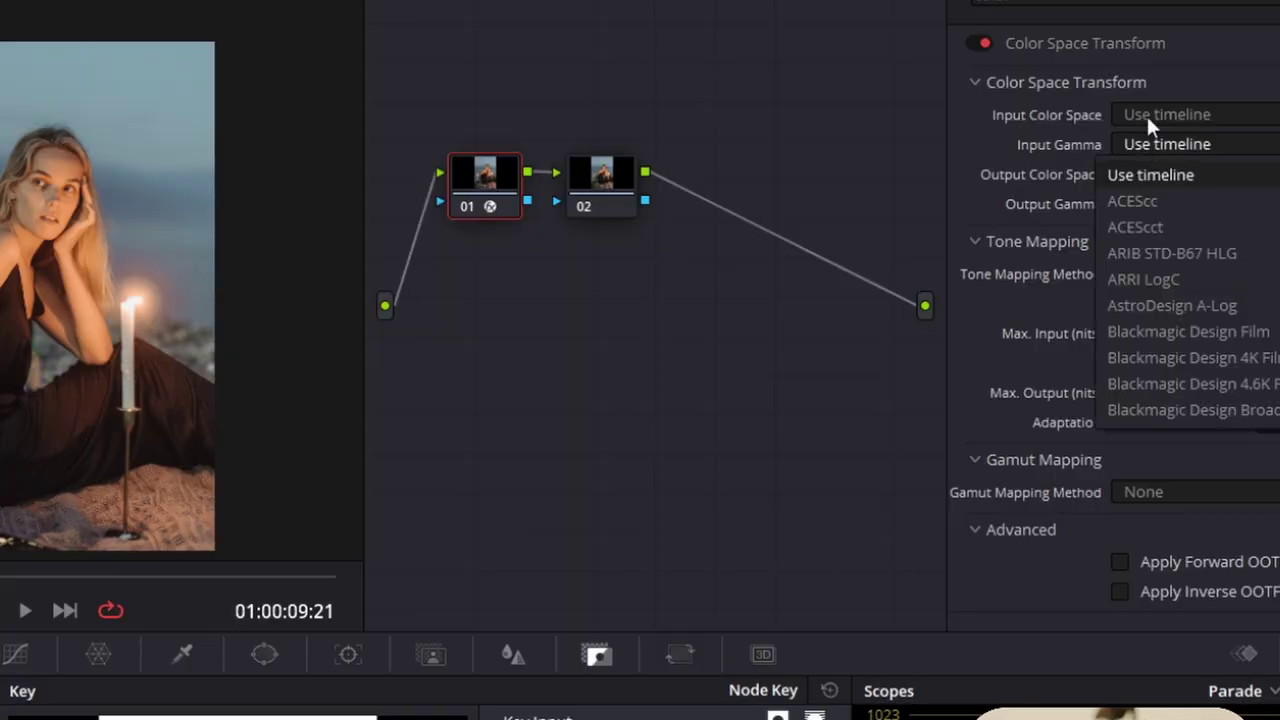
pyautogui.scroll(-10, 1187, 280)
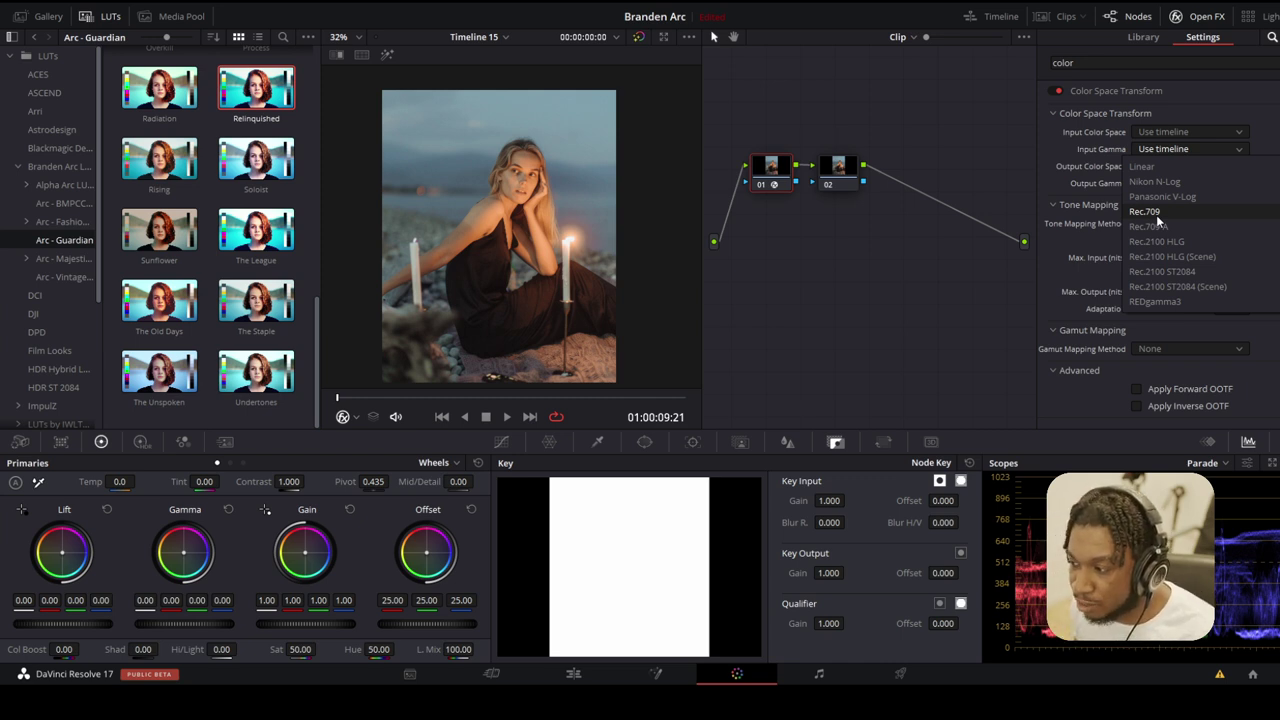
pyautogui.click(1156, 212)
pyautogui.click(1155, 182)
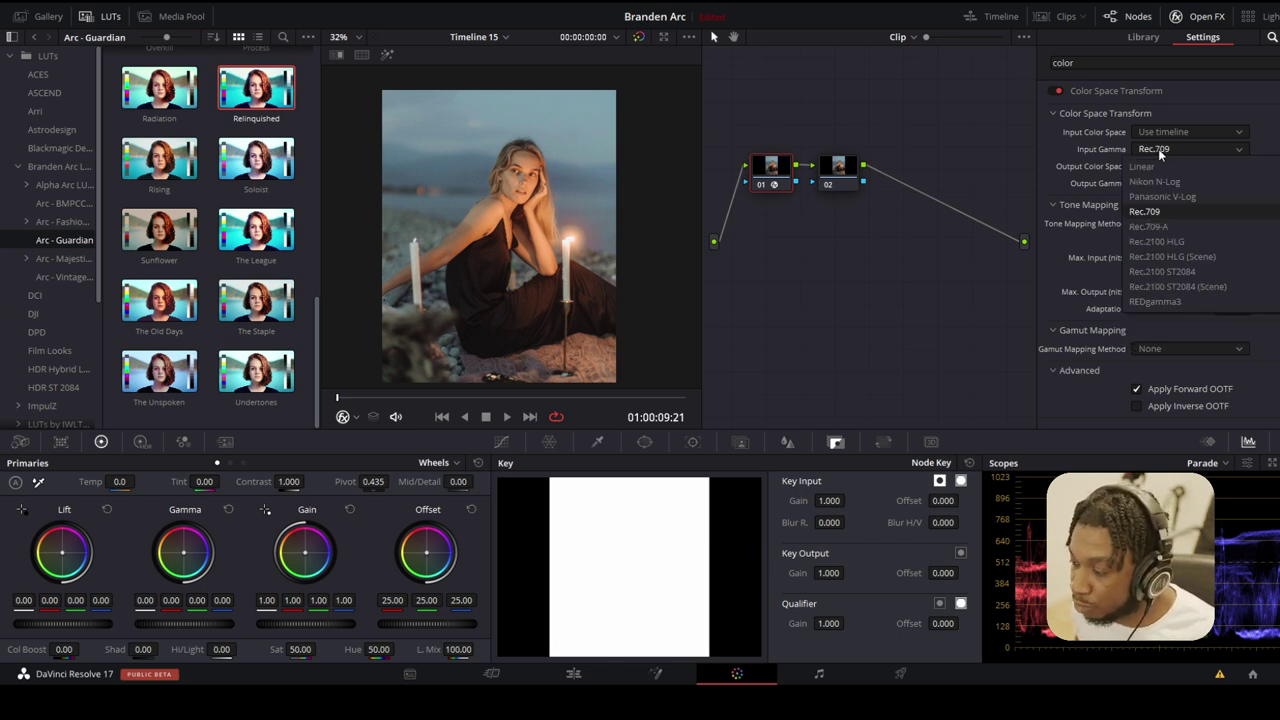
pyautogui.click(1158, 148)
pyautogui.click(1150, 183)
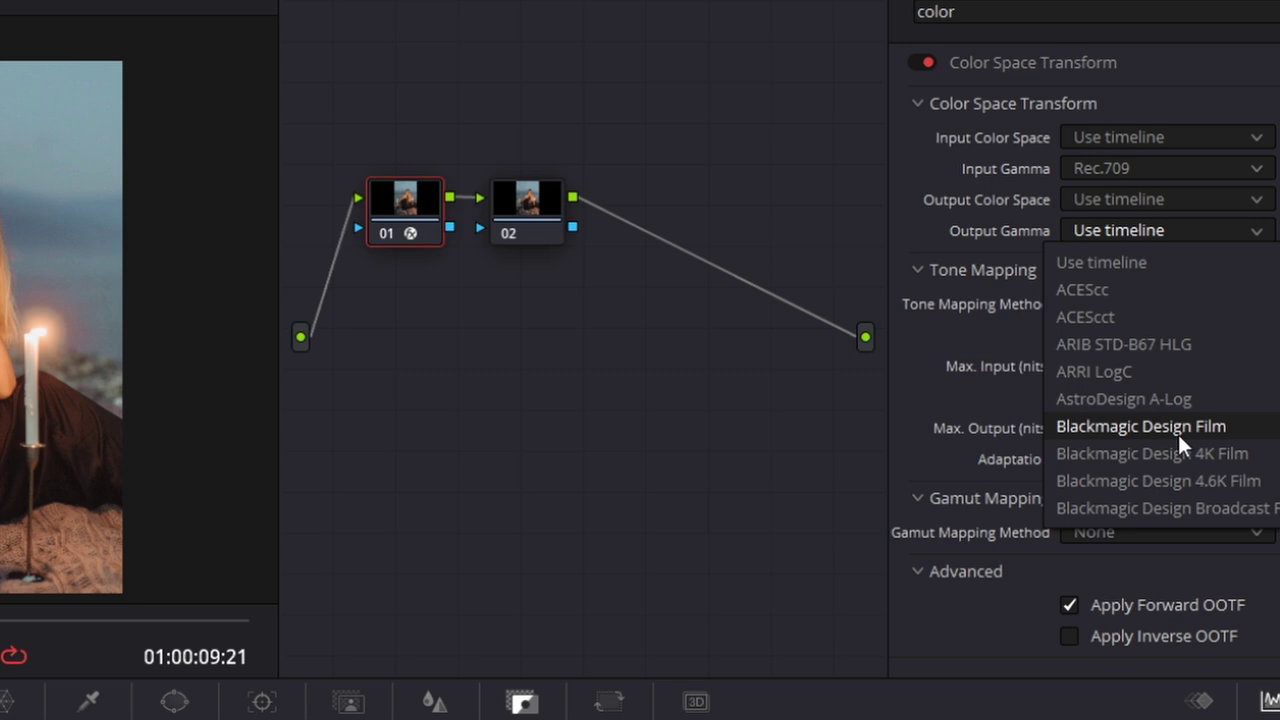
pyautogui.click(1149, 373)
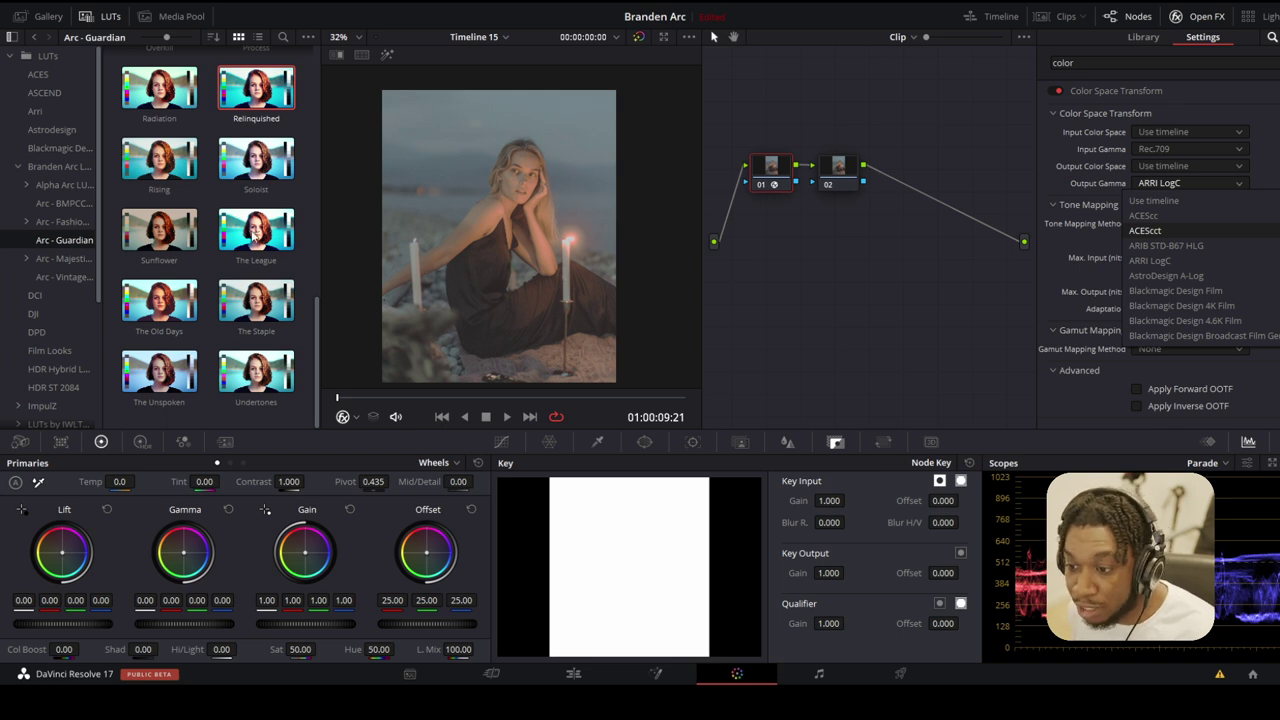
pyautogui.click(318, 160)
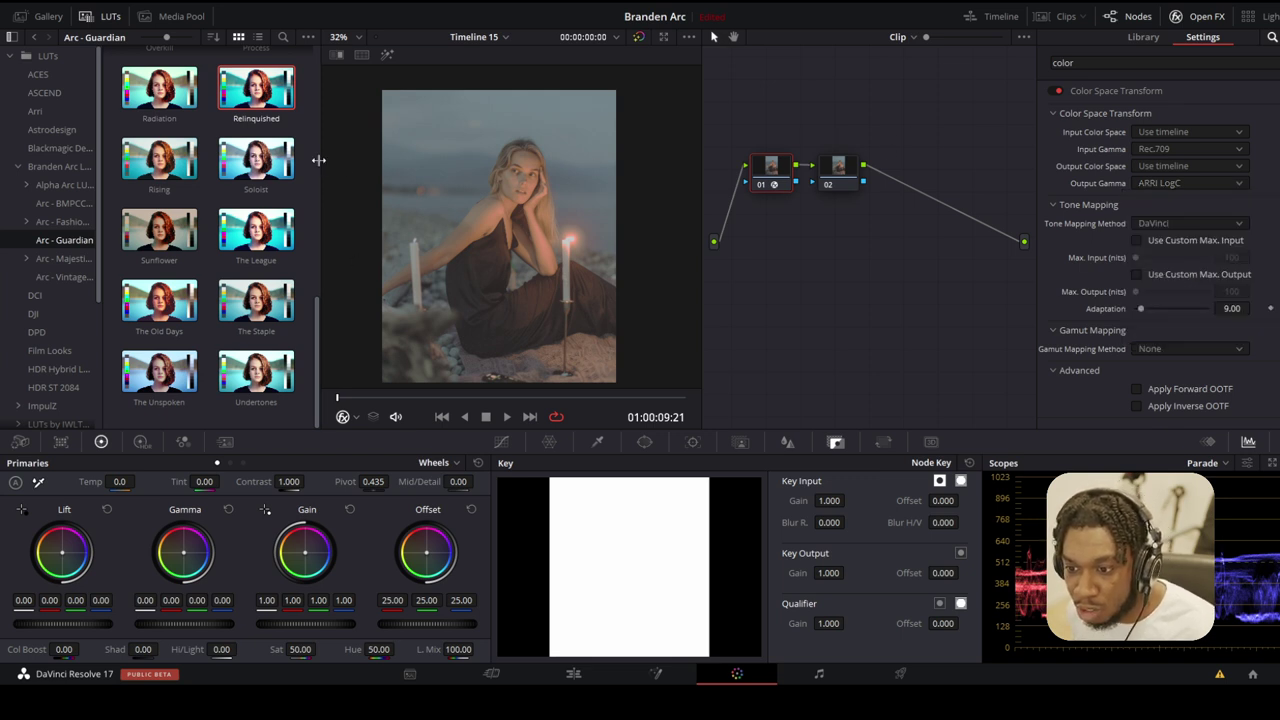
# - Compare the image with the Color Space Transform node disabled and enabled
pyautogui.hotkey('ctrl', 'd')
pyautogui.click(841, 175)
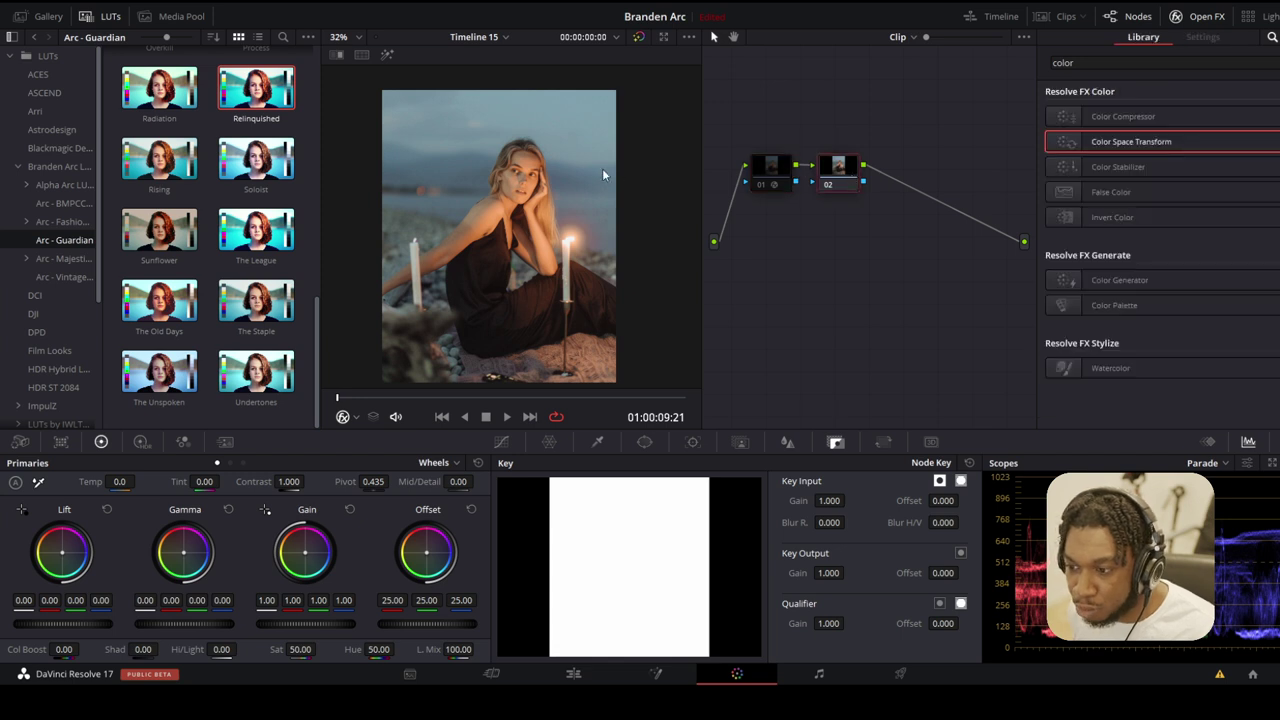
pyautogui.click(769, 176)
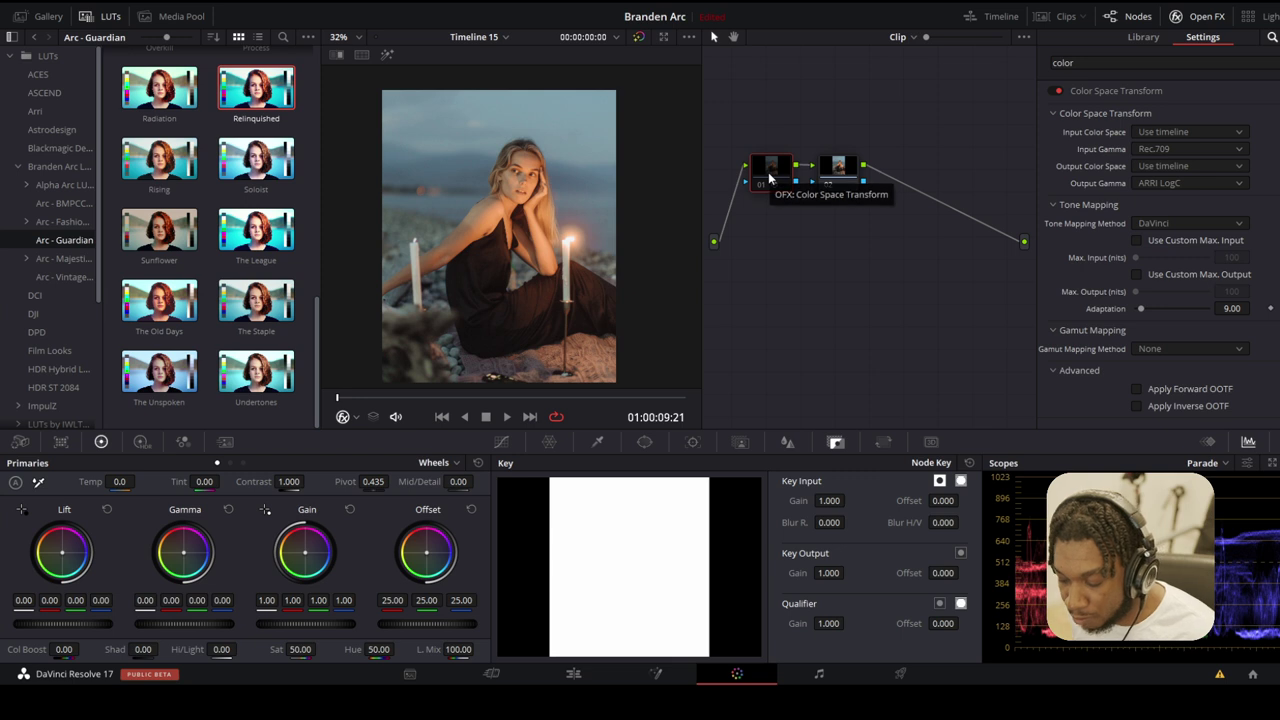
pyautogui.hotkey('ctrl', 'd')
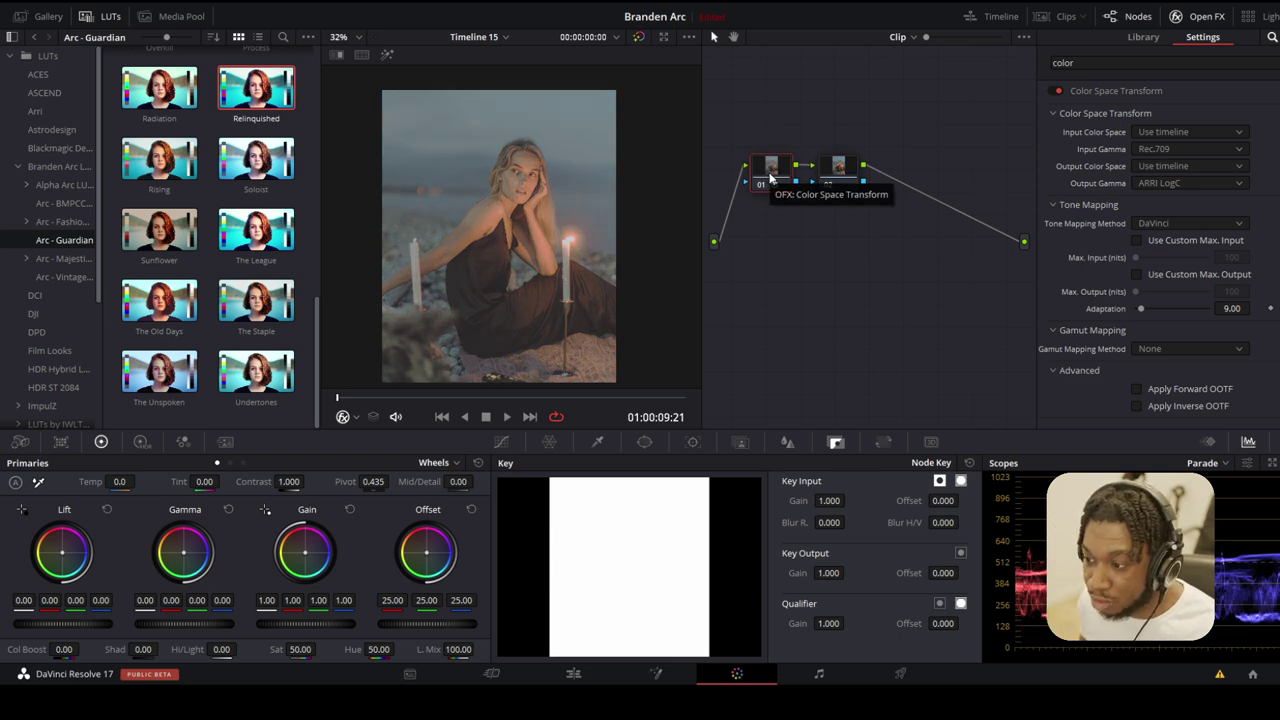
# - Preview The Unspoken LUT from the Arc - Guardian set on the second node
pyautogui.click(1201, 183)
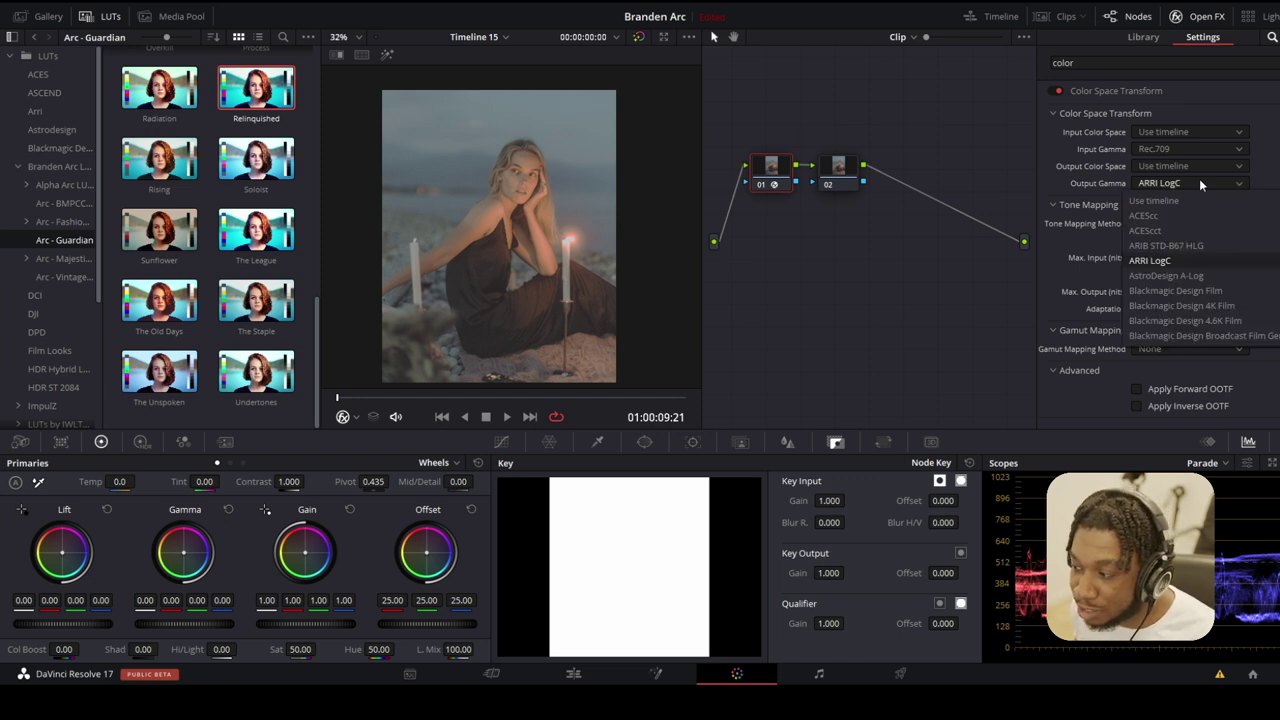
pyautogui.click(846, 170)
pyautogui.scroll(1, 572, 228)
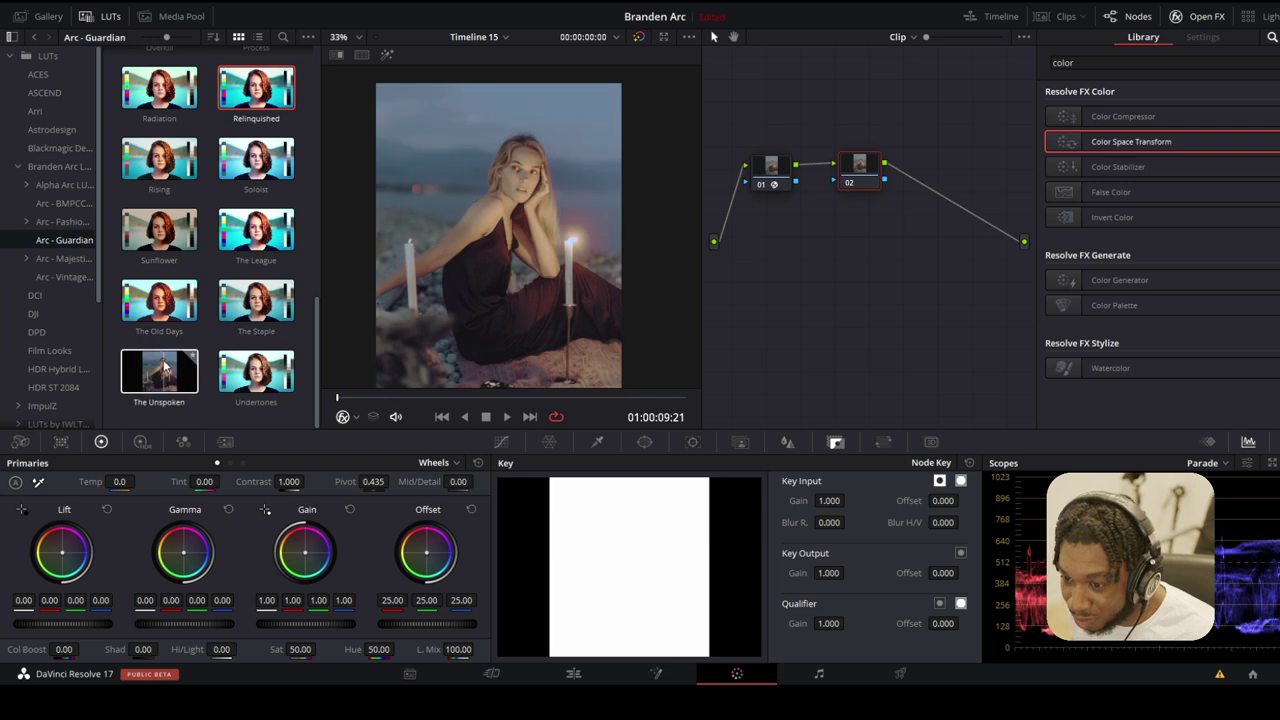
# - Show the clip thumbnails below the viewer again
pyautogui.click(1200, 16)
pyautogui.click(1200, 16)
pyautogui.click(1066, 16)
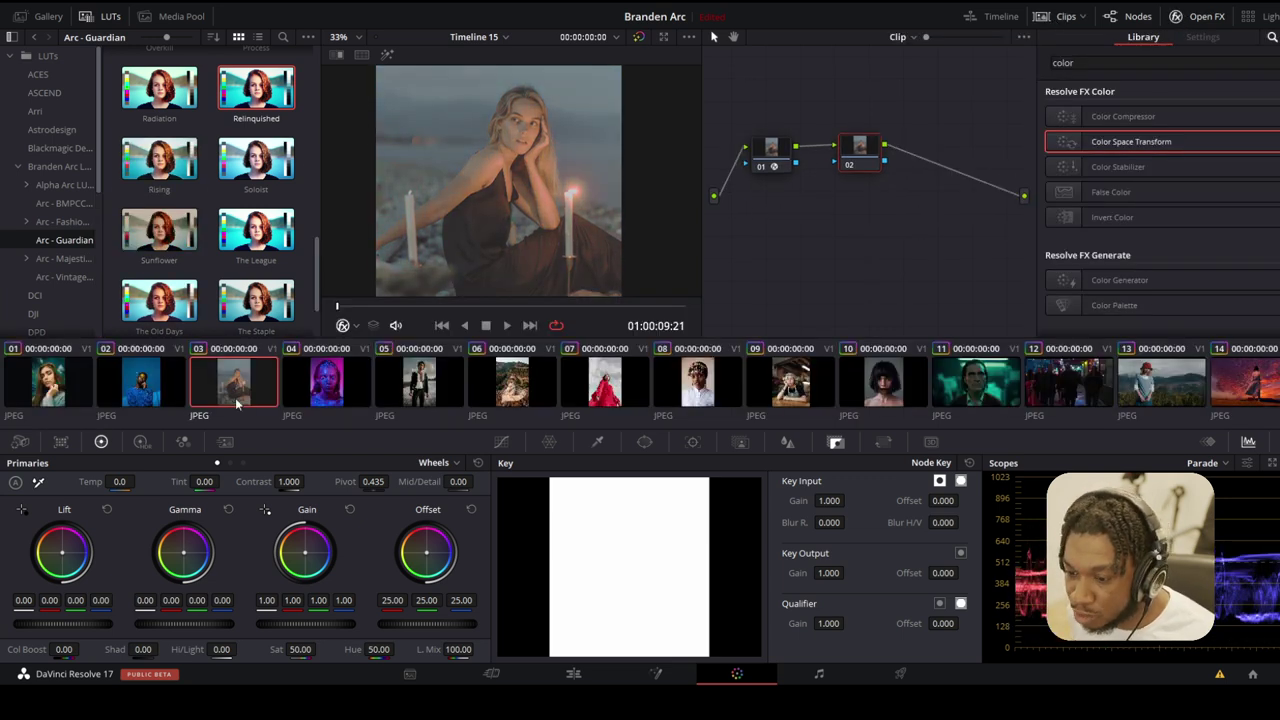
# - Copy the Color Space Transform grade from clip 03 to clip 05 and select its second node
pyautogui.click(330, 392)
pyautogui.click(452, 392)
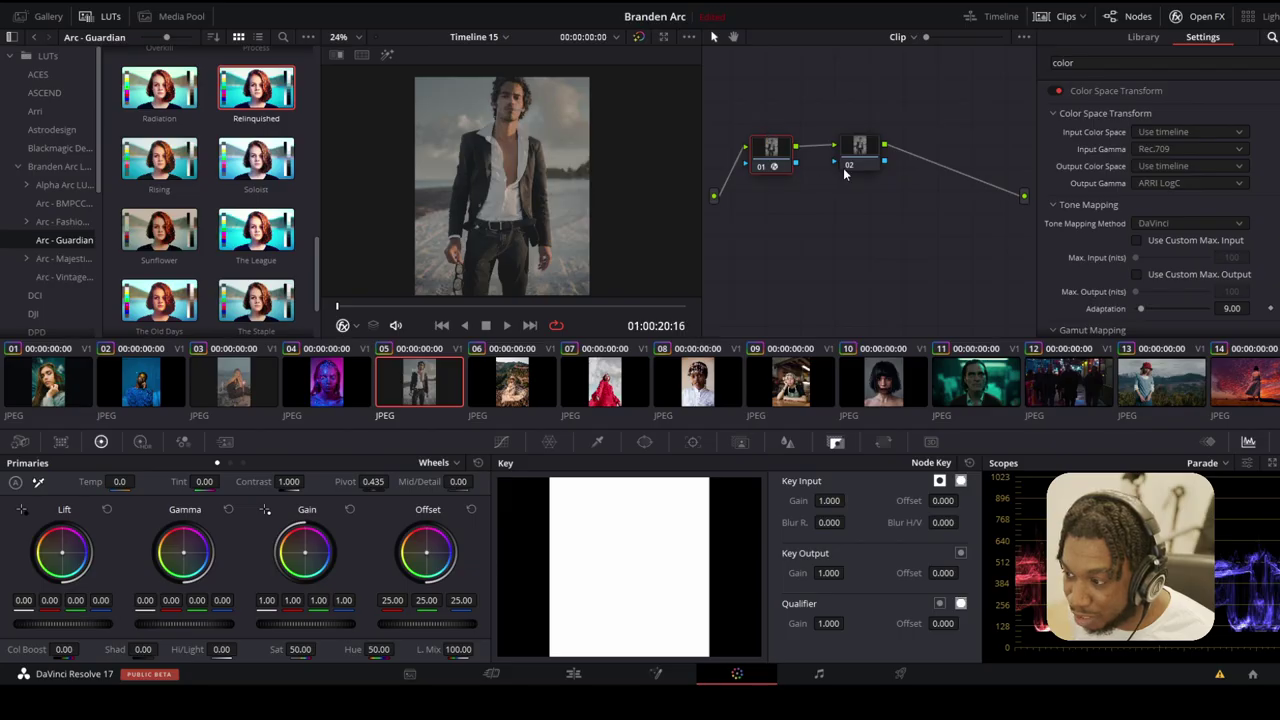
pyautogui.click(859, 152)
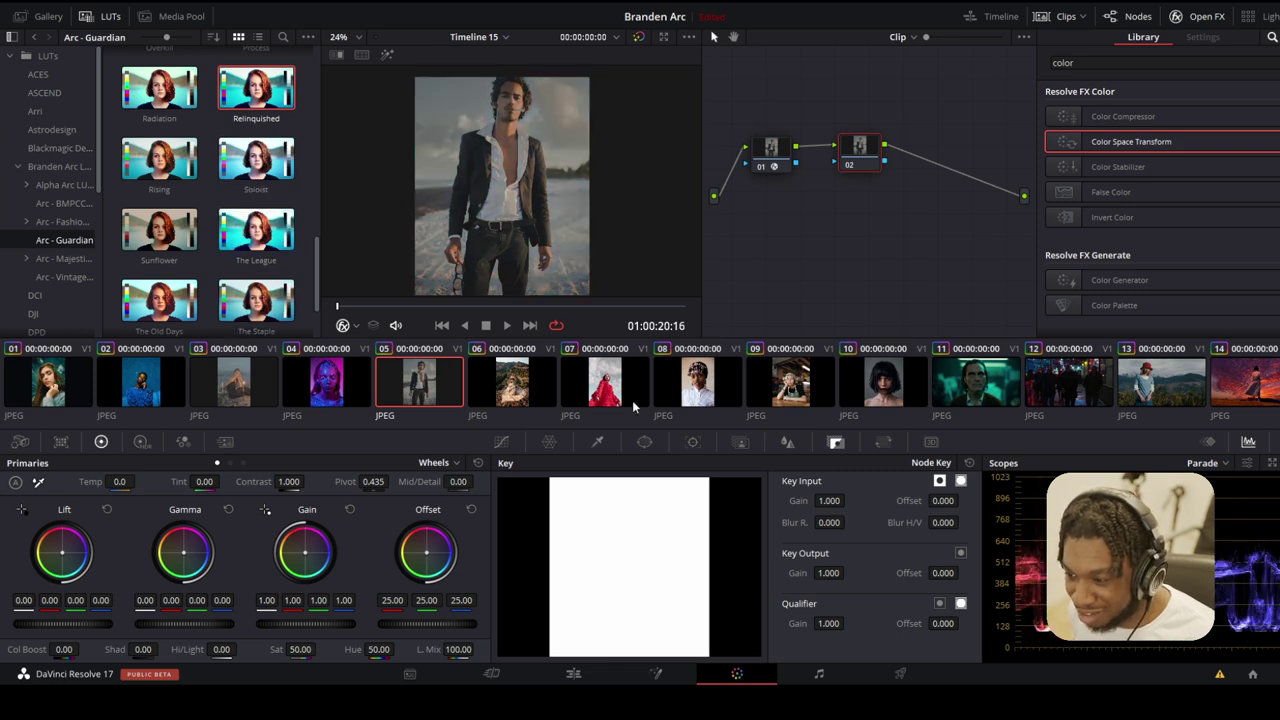
# - Copy the Color Space Transform grade to clip 08 and preview the Sunflower LUT on its second node
pyautogui.click(700, 385)
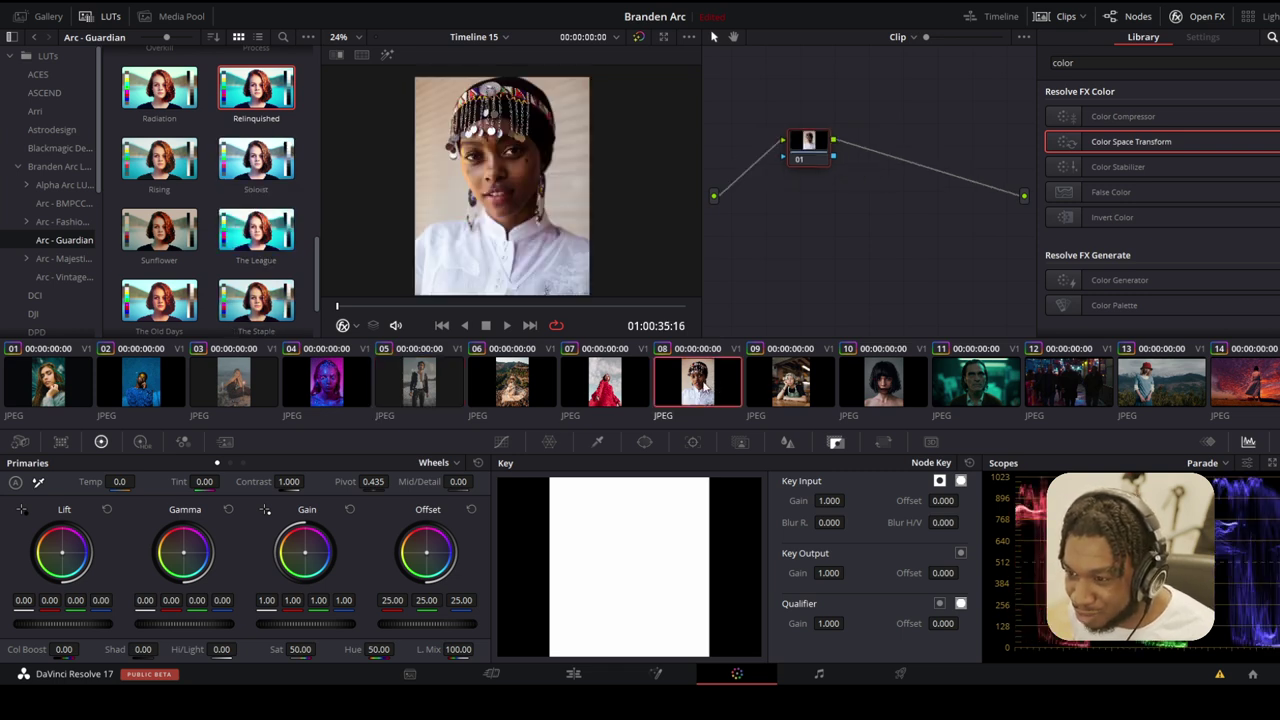
pyautogui.middleClick(519, 370)
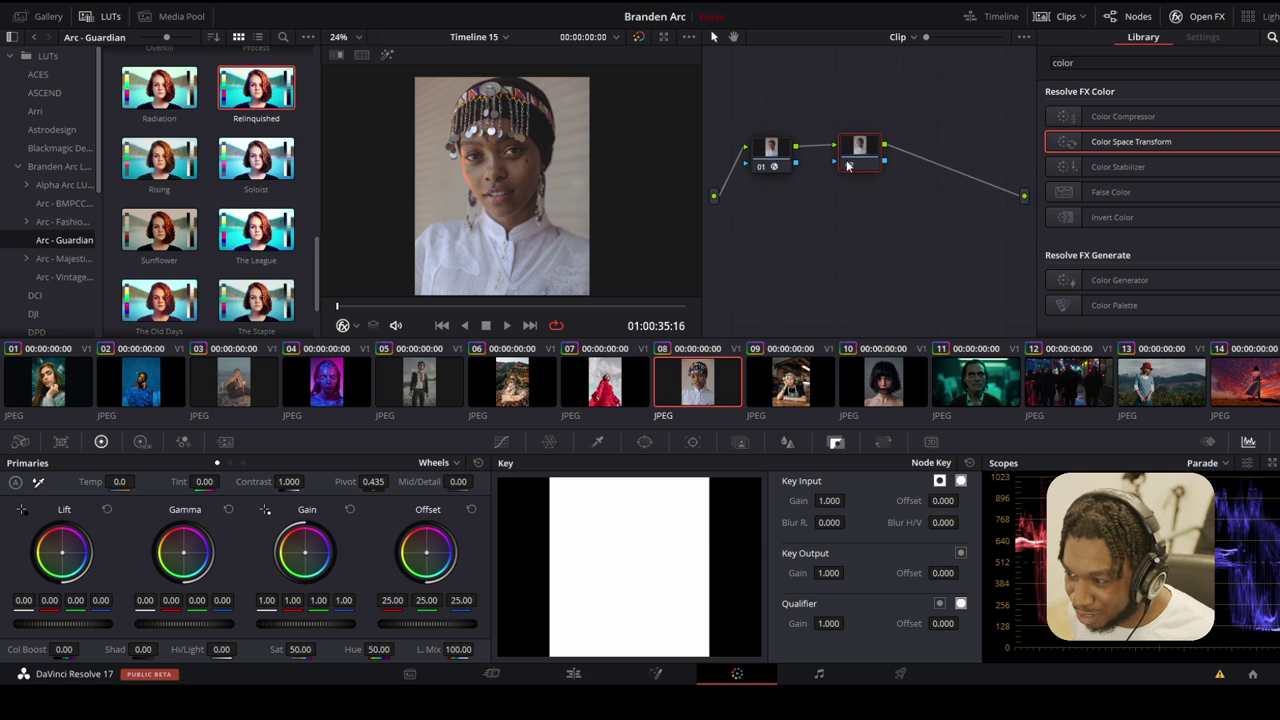
pyautogui.click(778, 156)
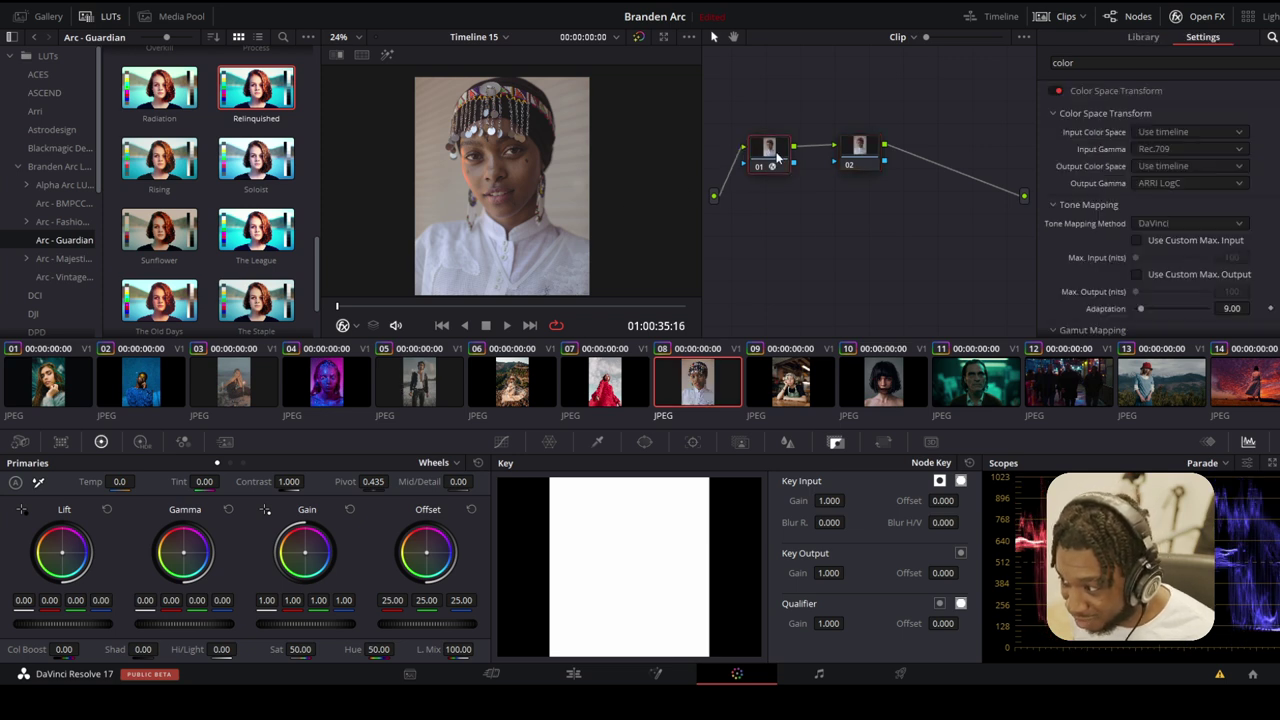
pyautogui.click(855, 155)
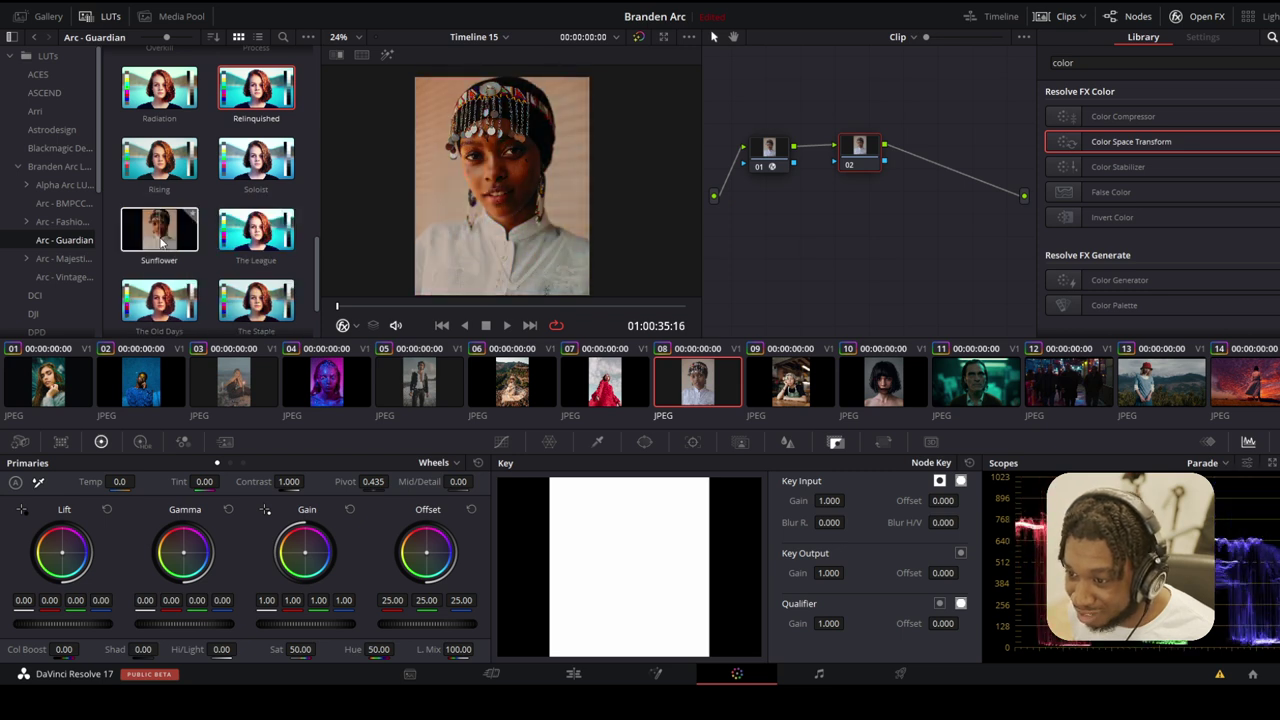
# - Compare clip 08 with the Color Space Transform node disabled and enabled, and preview the Relinquished LUT
pyautogui.click(770, 150)
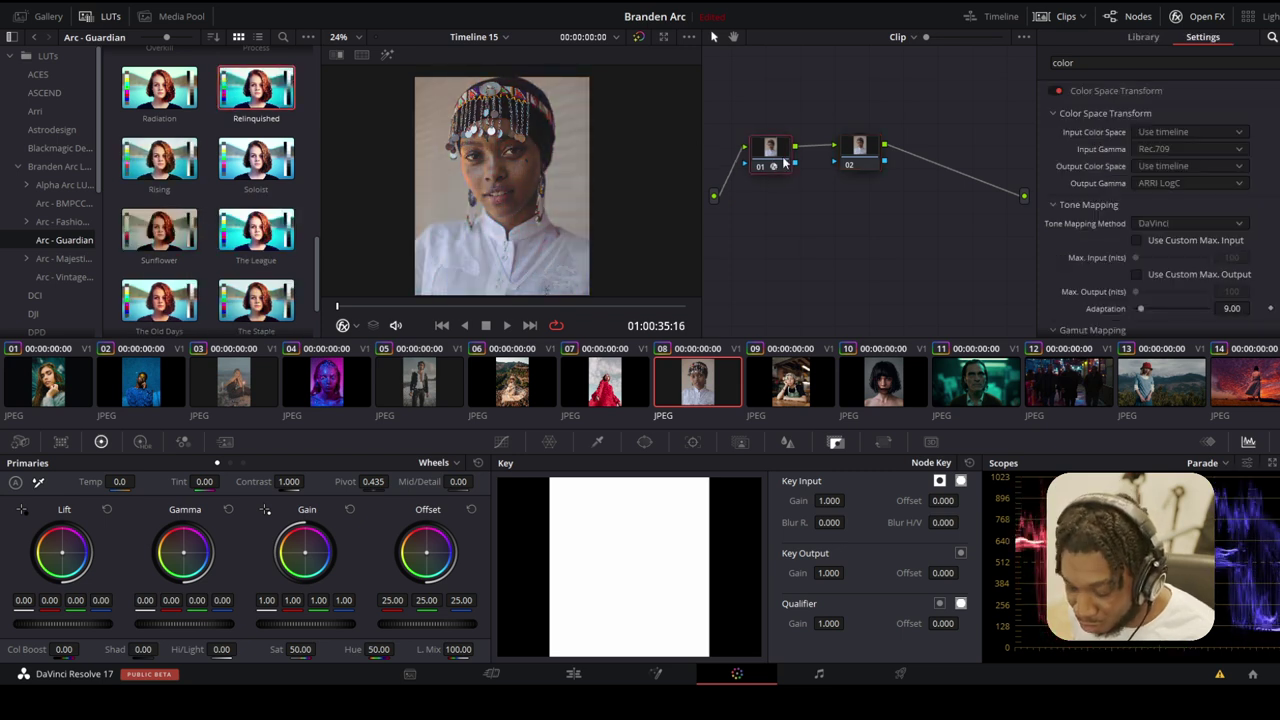
pyautogui.click(862, 150)
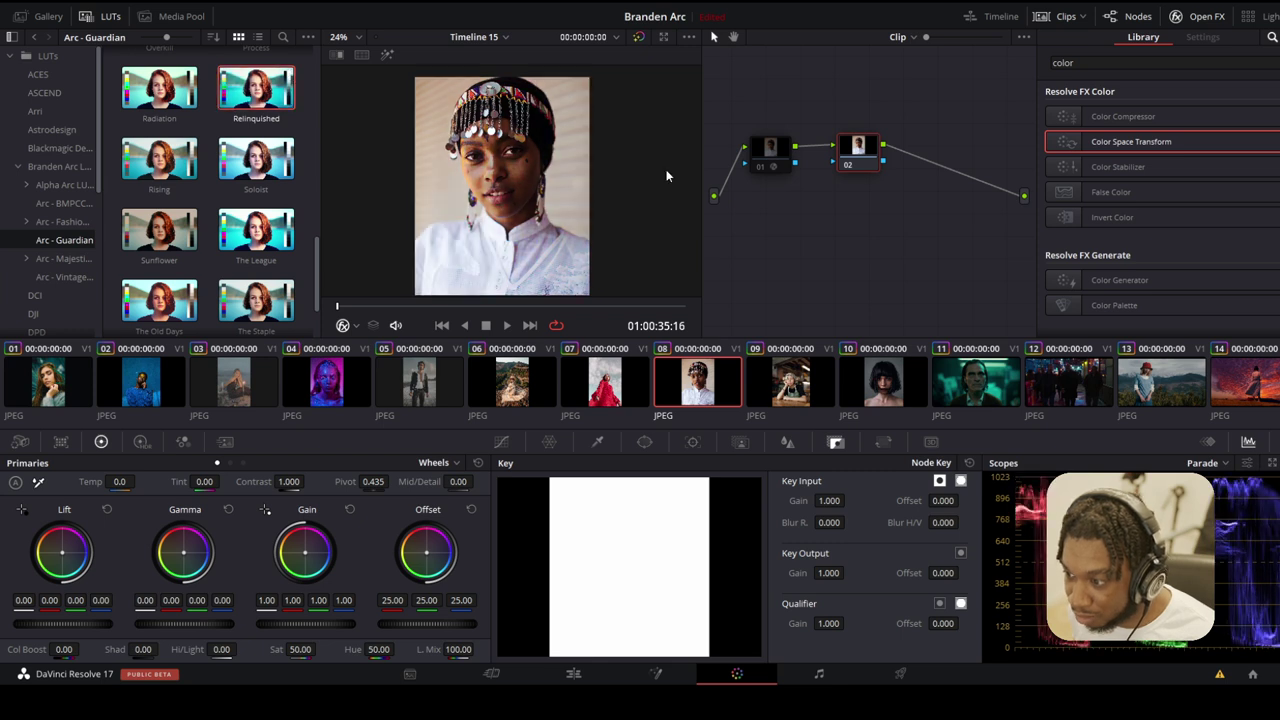
pyautogui.click(772, 165)
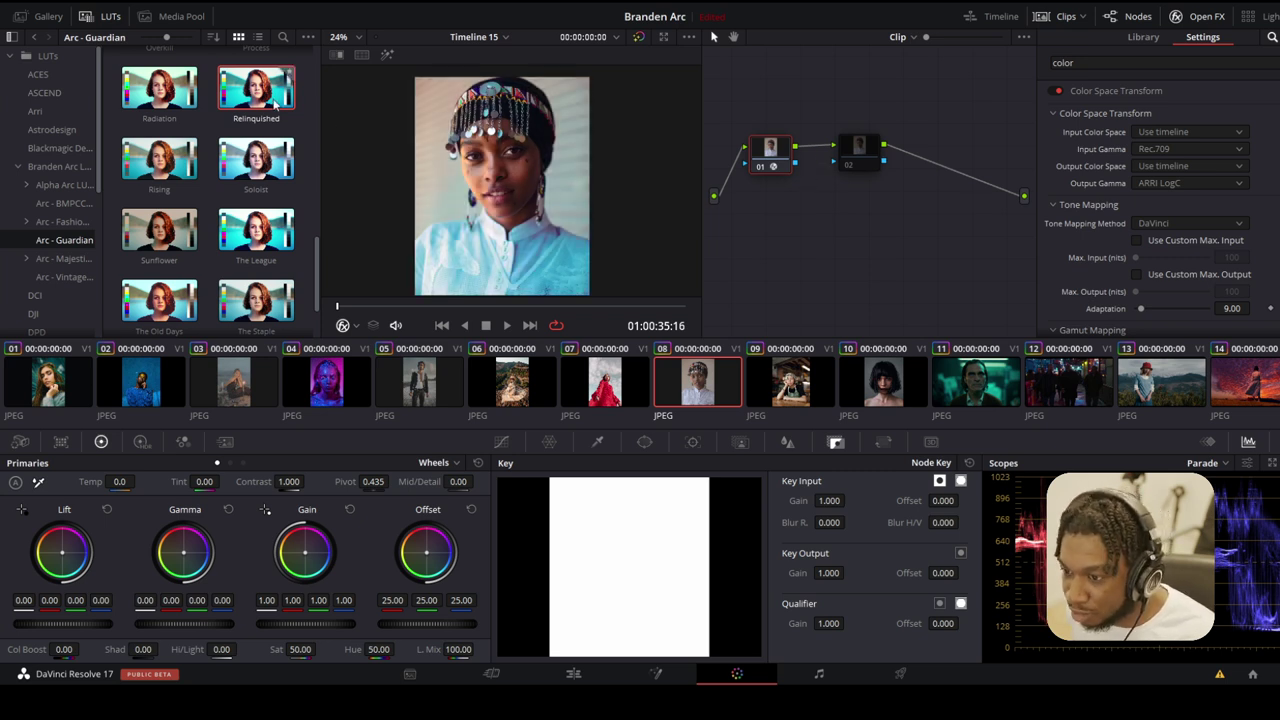
# - On clip 03, compare Blackmagic Design Film with ARRI LogC as the Color Space Transform's output gamma
pyautogui.click(228, 383)
pyautogui.click(1188, 183)
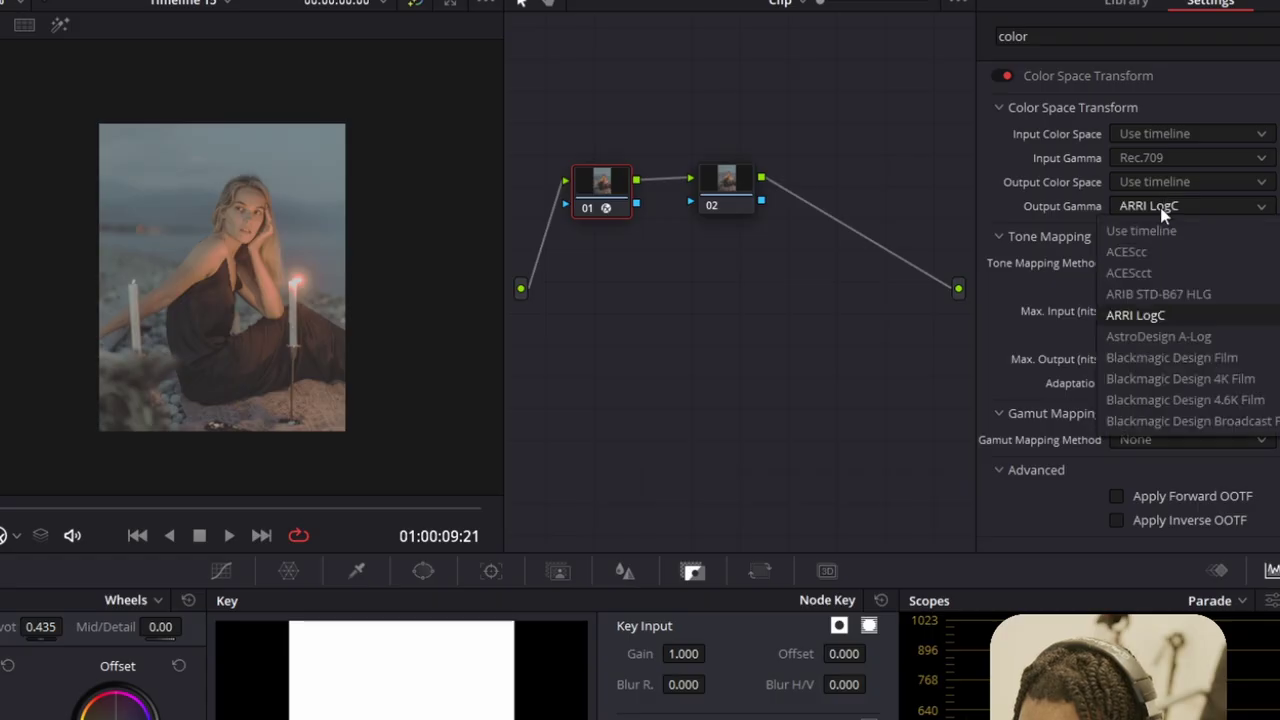
pyautogui.click(1184, 360)
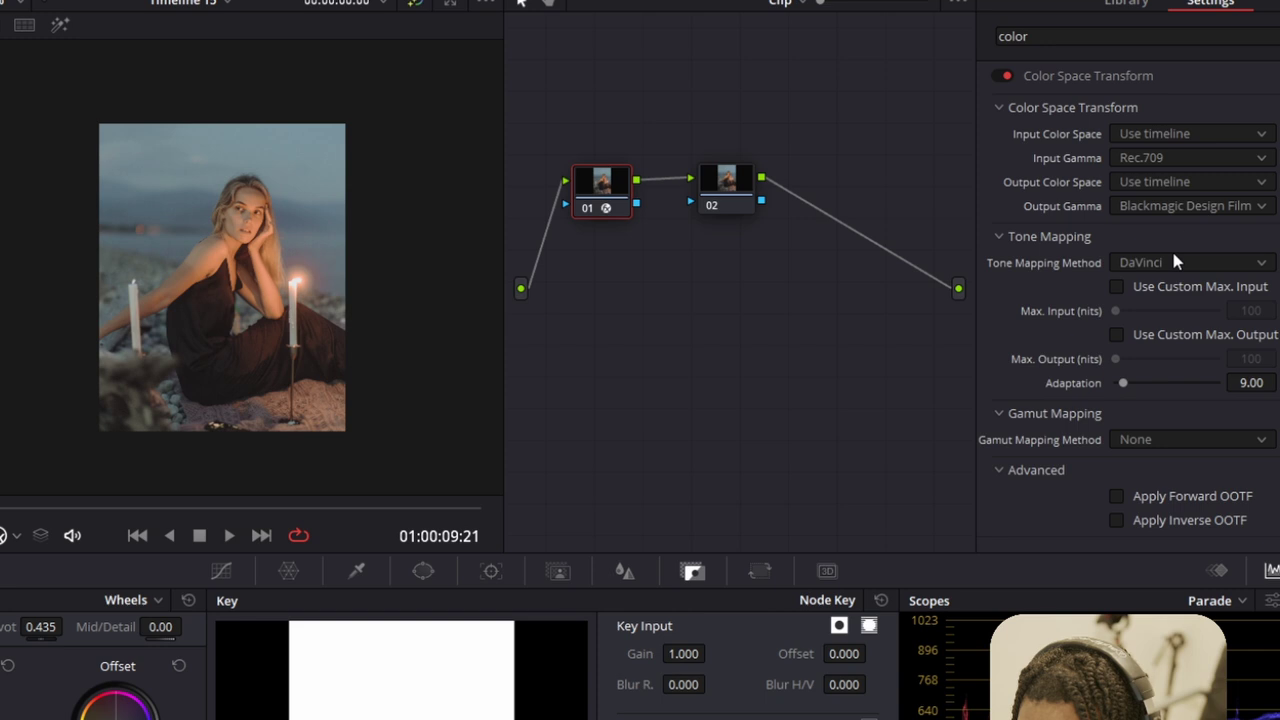
pyautogui.click(1173, 208)
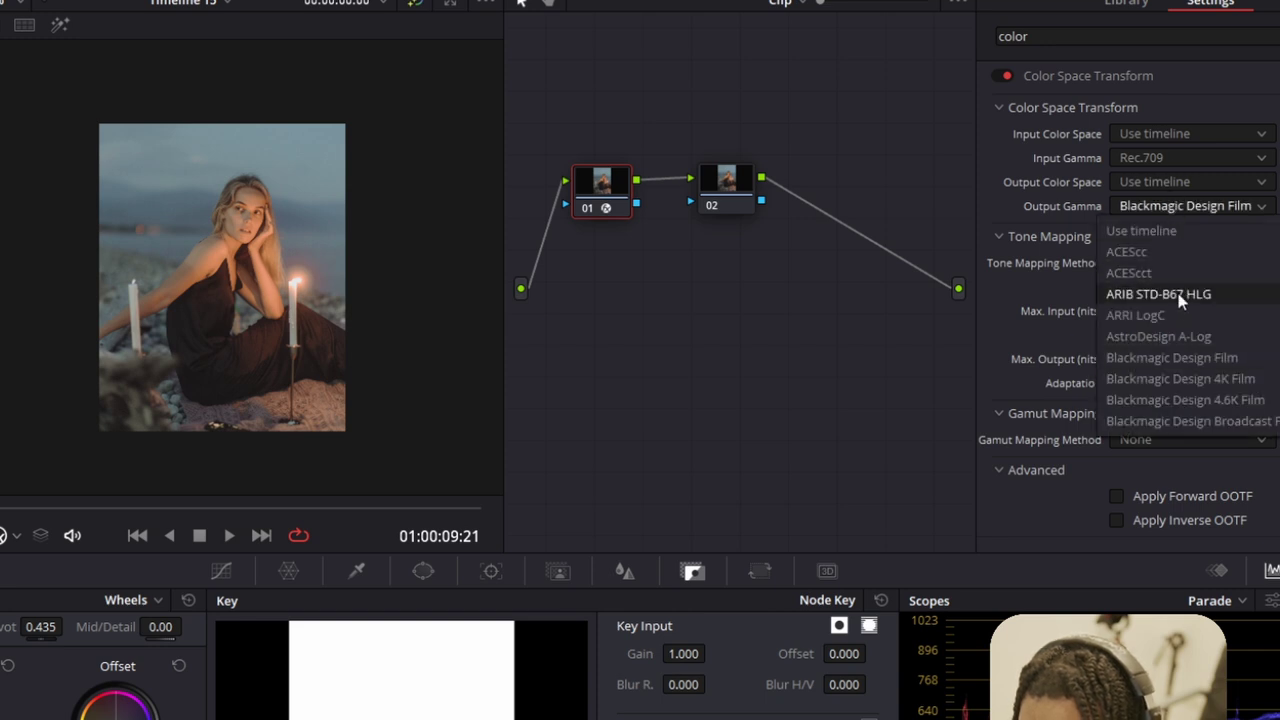
pyautogui.click(1164, 313)
# - Set the output gamma to Blackmagic Design Film and apply the Soloist LUT to the second node
pyautogui.click(1192, 207)
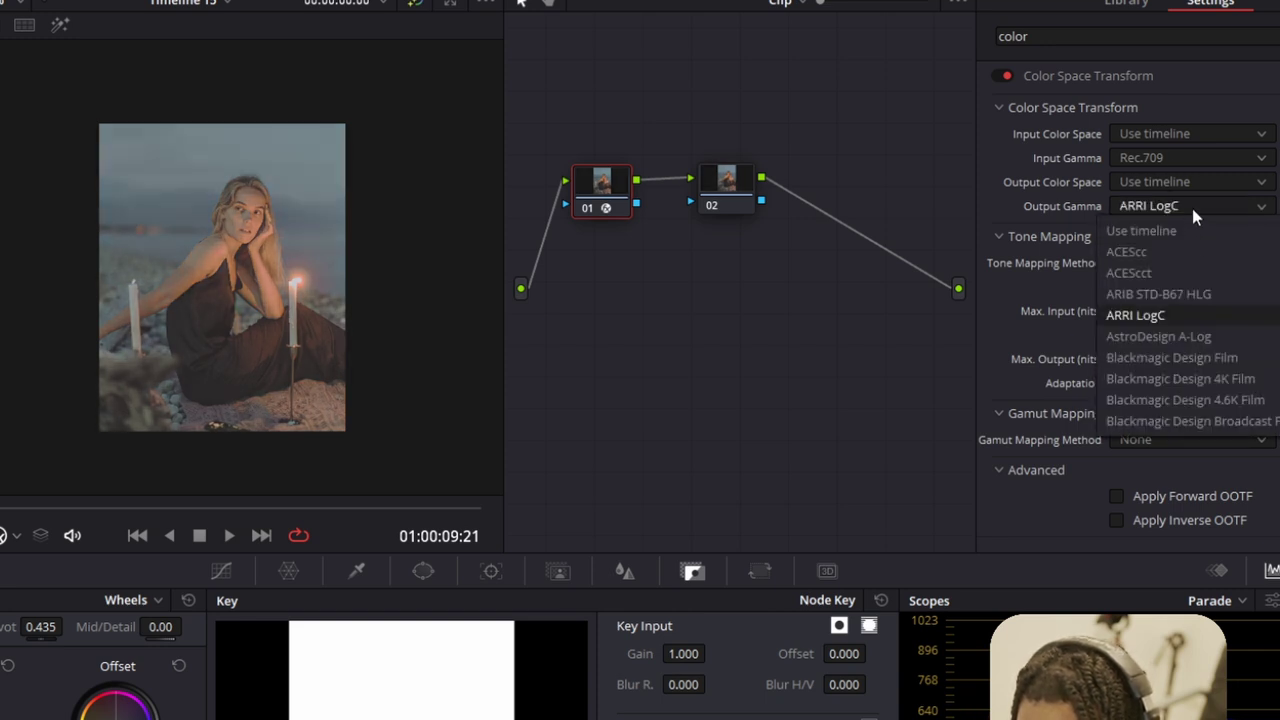
pyautogui.click(1195, 360)
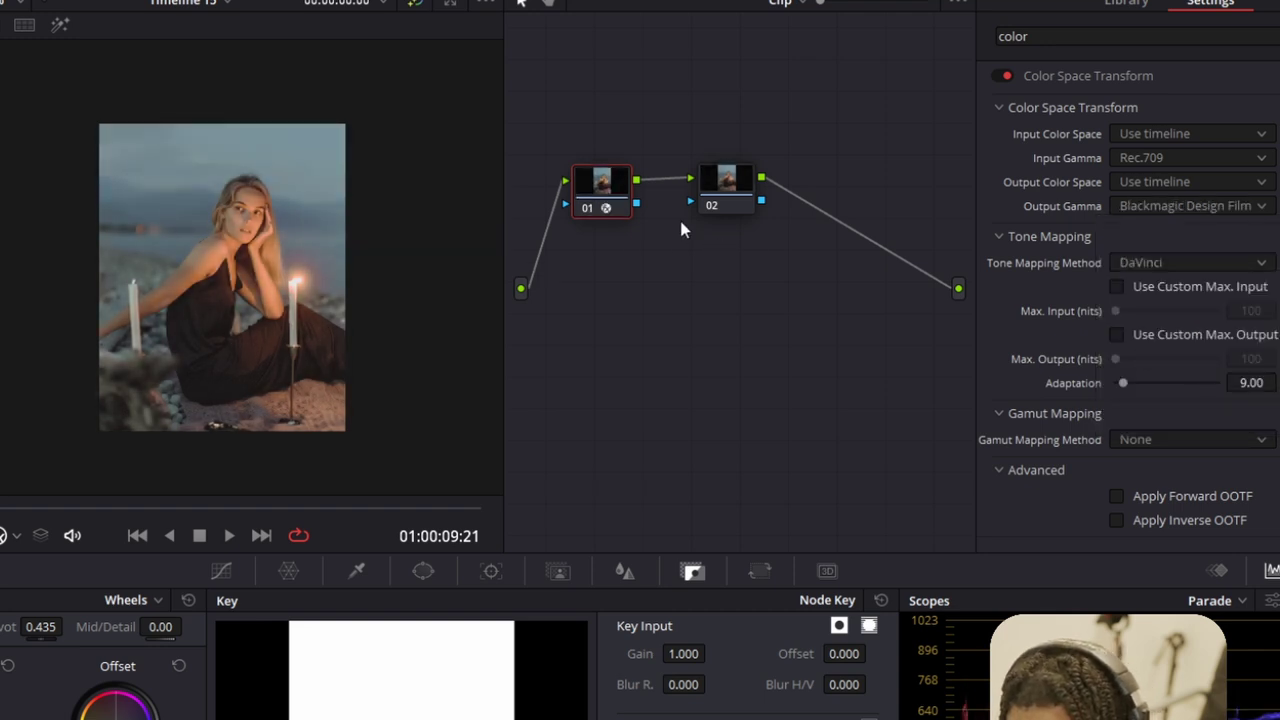
pyautogui.click(710, 202)
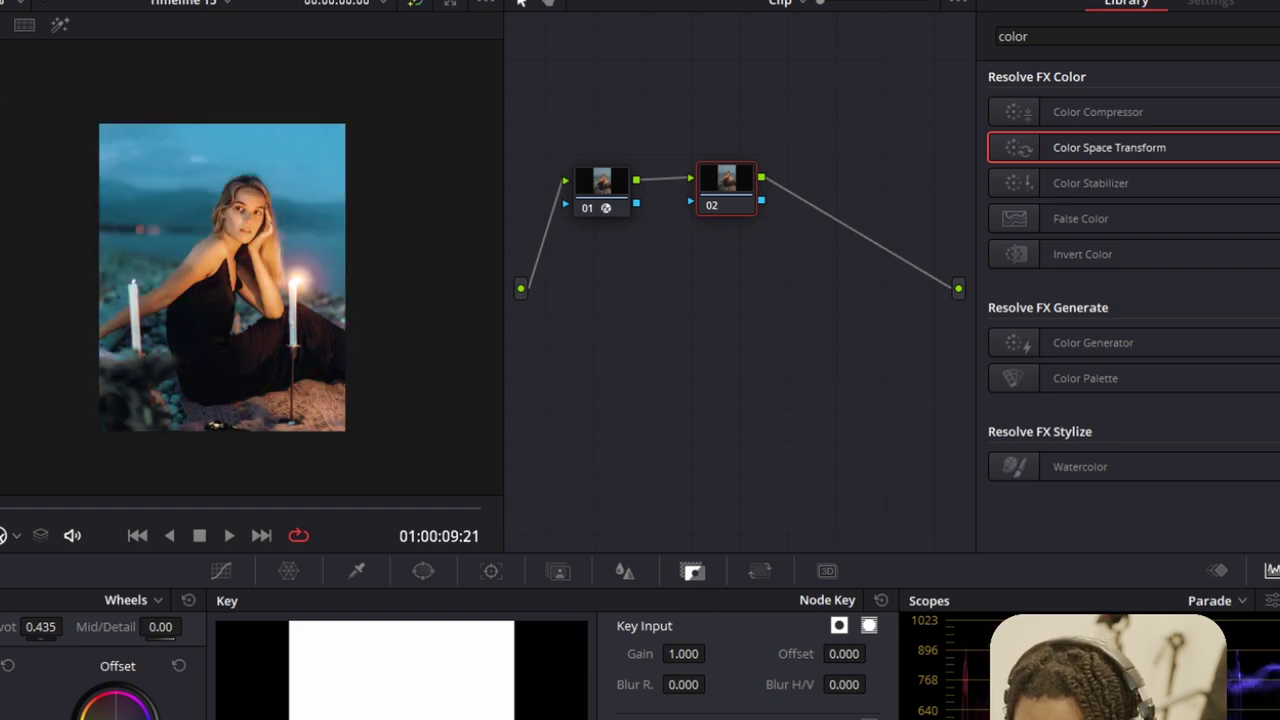
# - Compare the LUT result with ARRI LogC and Blackmagic Design Film output gamma, and settle on ARRI LogC
pyautogui.click(612, 186)
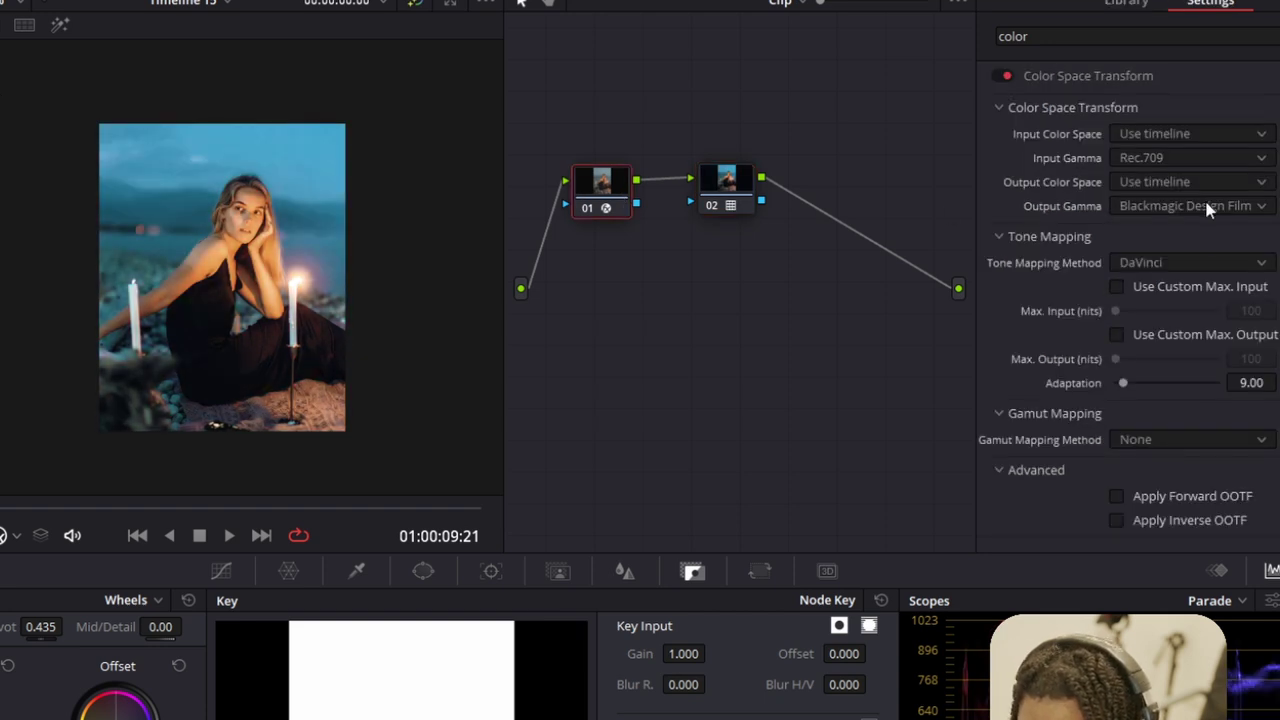
pyautogui.click(1200, 205)
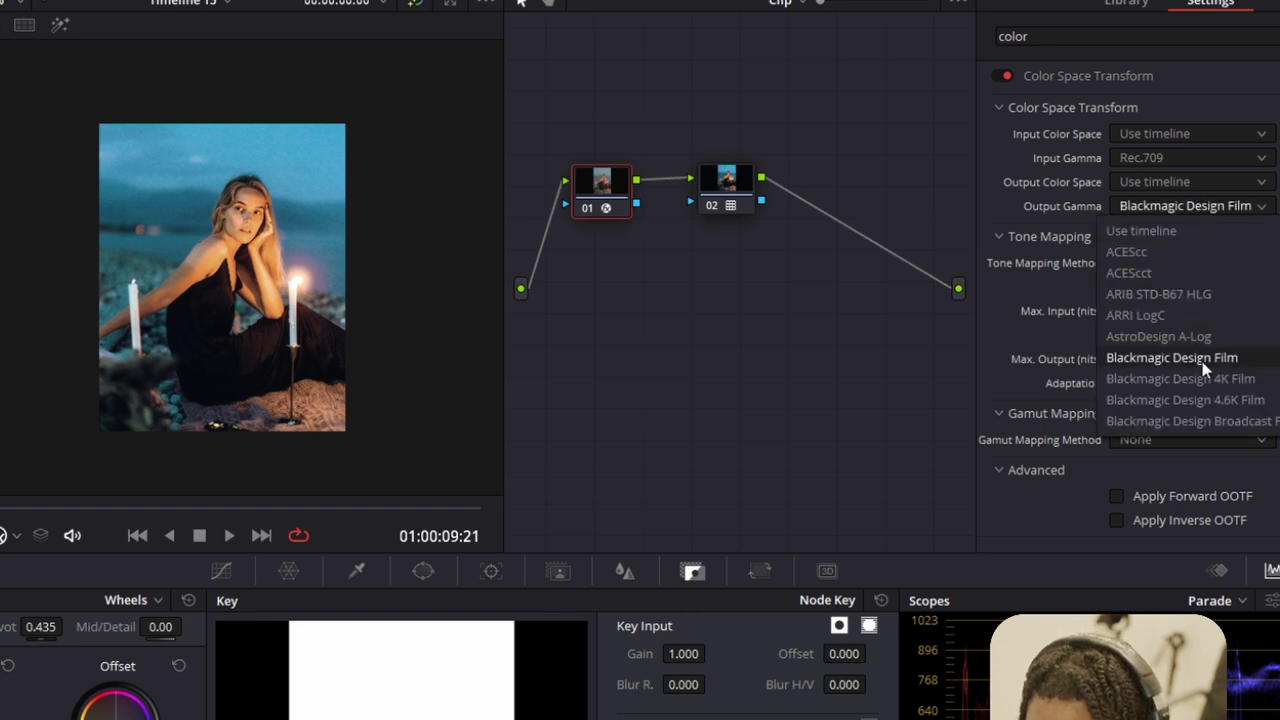
pyautogui.click(1186, 318)
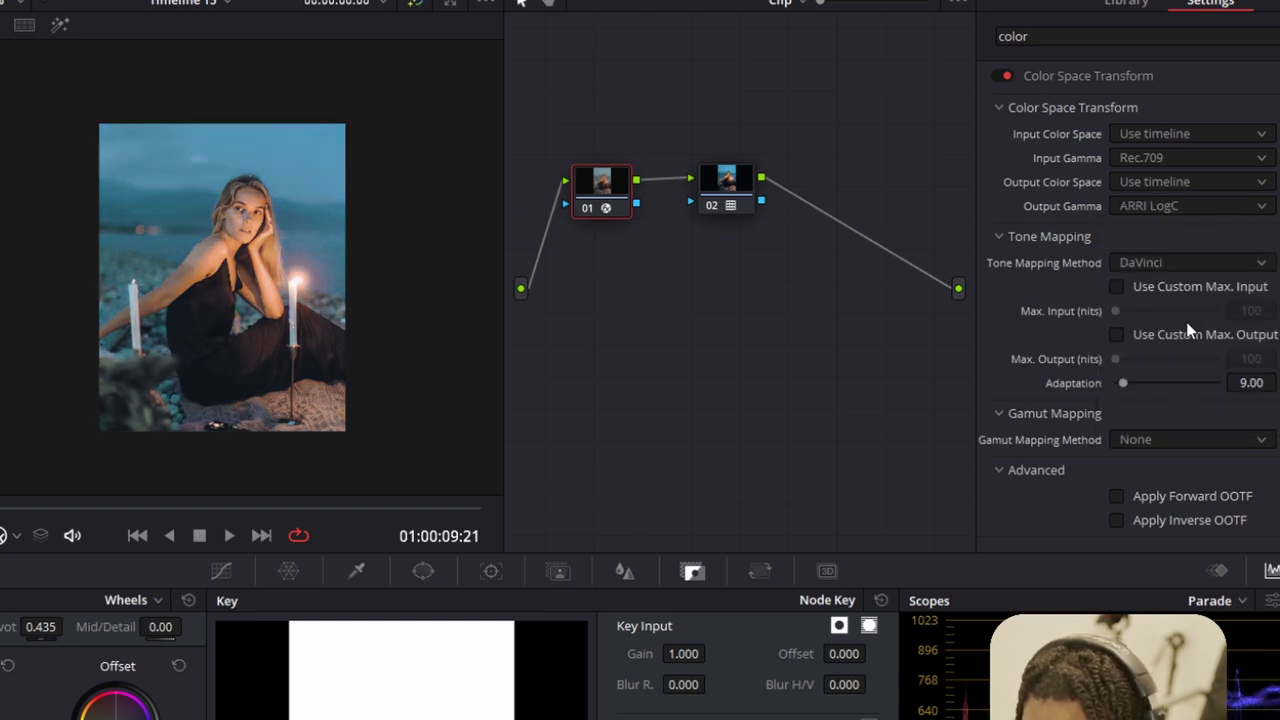
pyautogui.click(1182, 206)
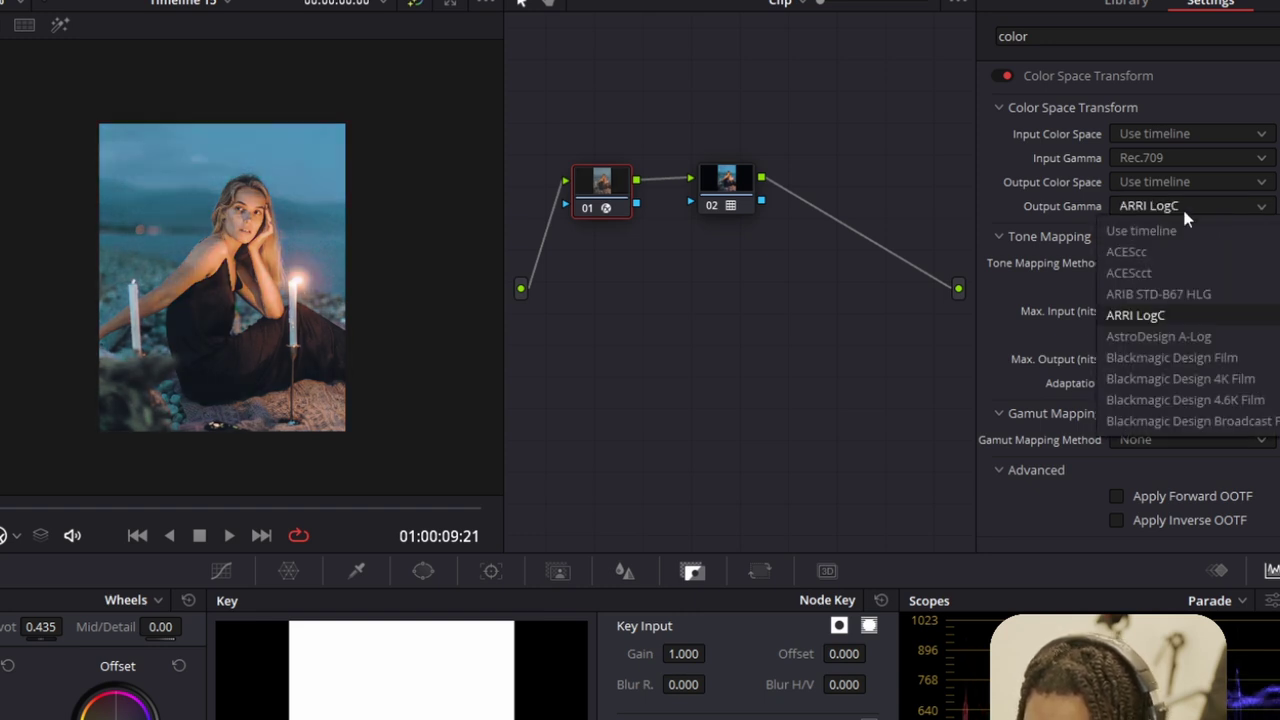
pyautogui.click(1213, 359)
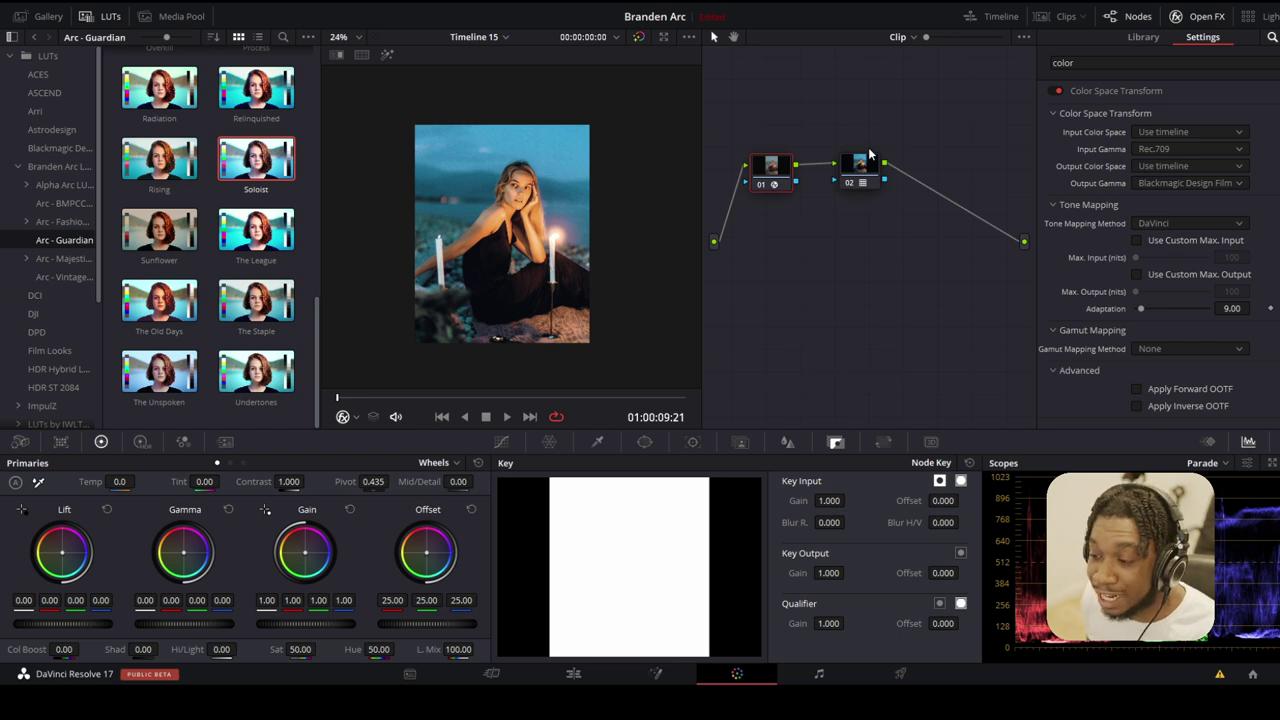
pyautogui.click(1212, 183)
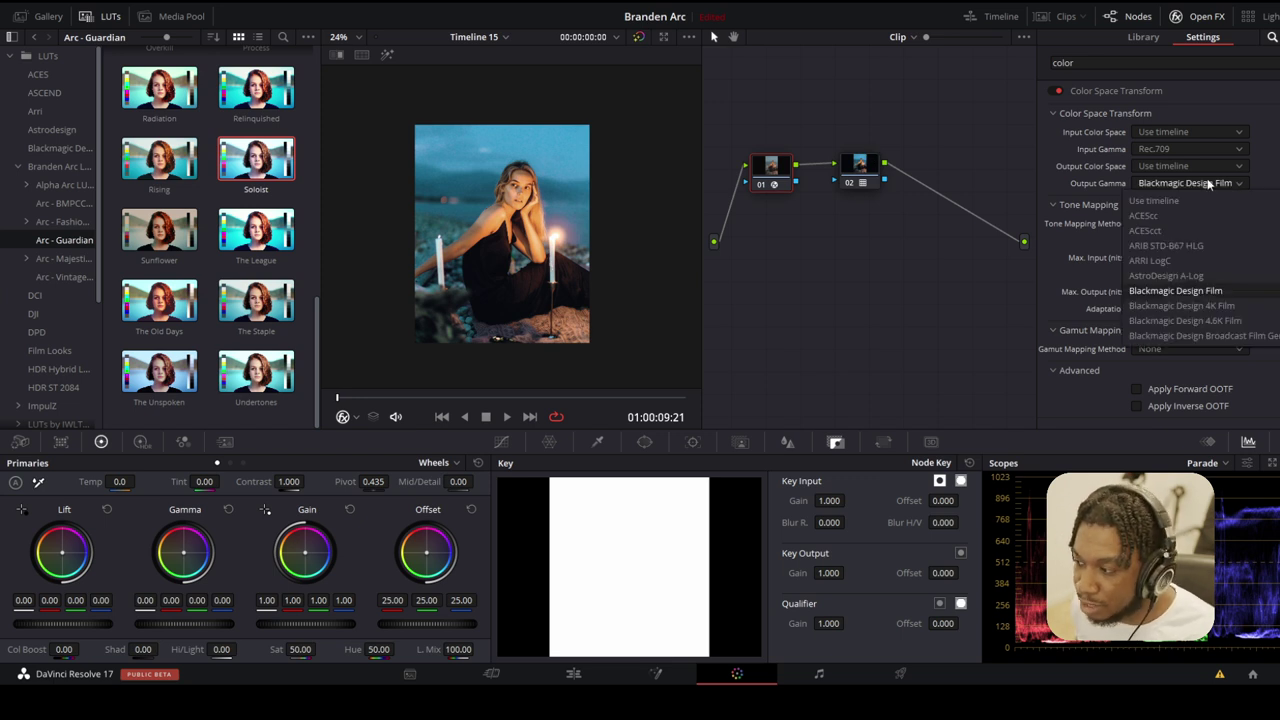
pyautogui.click(1172, 261)
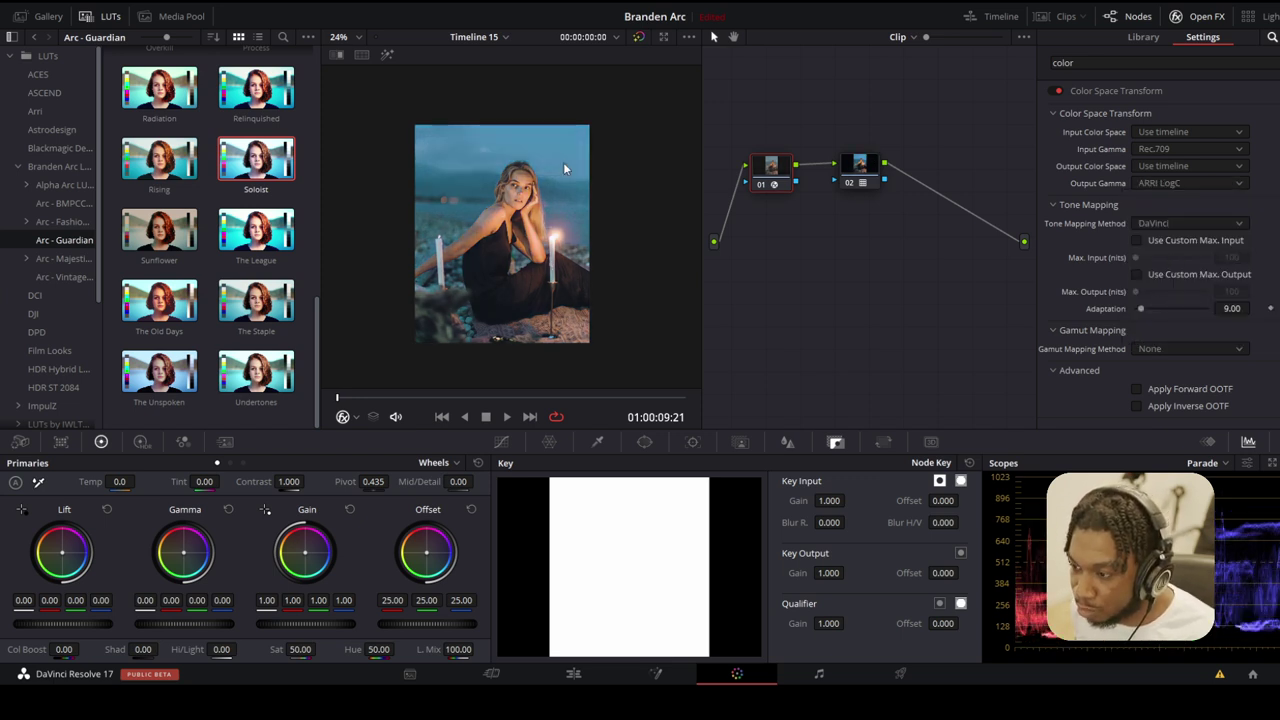
# - Add a third serial node with gain 1.12, lift -0.03 and gamma -0.03
pyautogui.click(860, 185)
pyautogui.hotkey('alt', 's')
pyautogui.scroll(2, 554, 298)
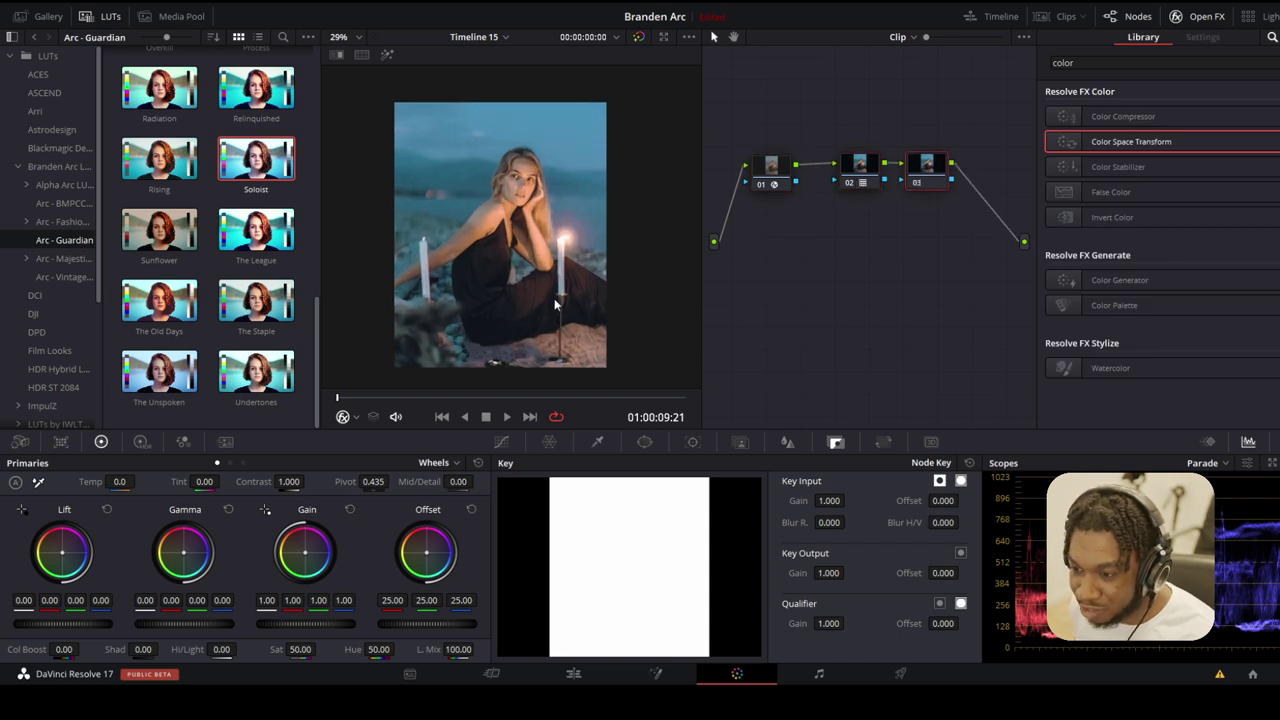
pyautogui.moveTo(292, 621); pyautogui.dragTo(330, 622)
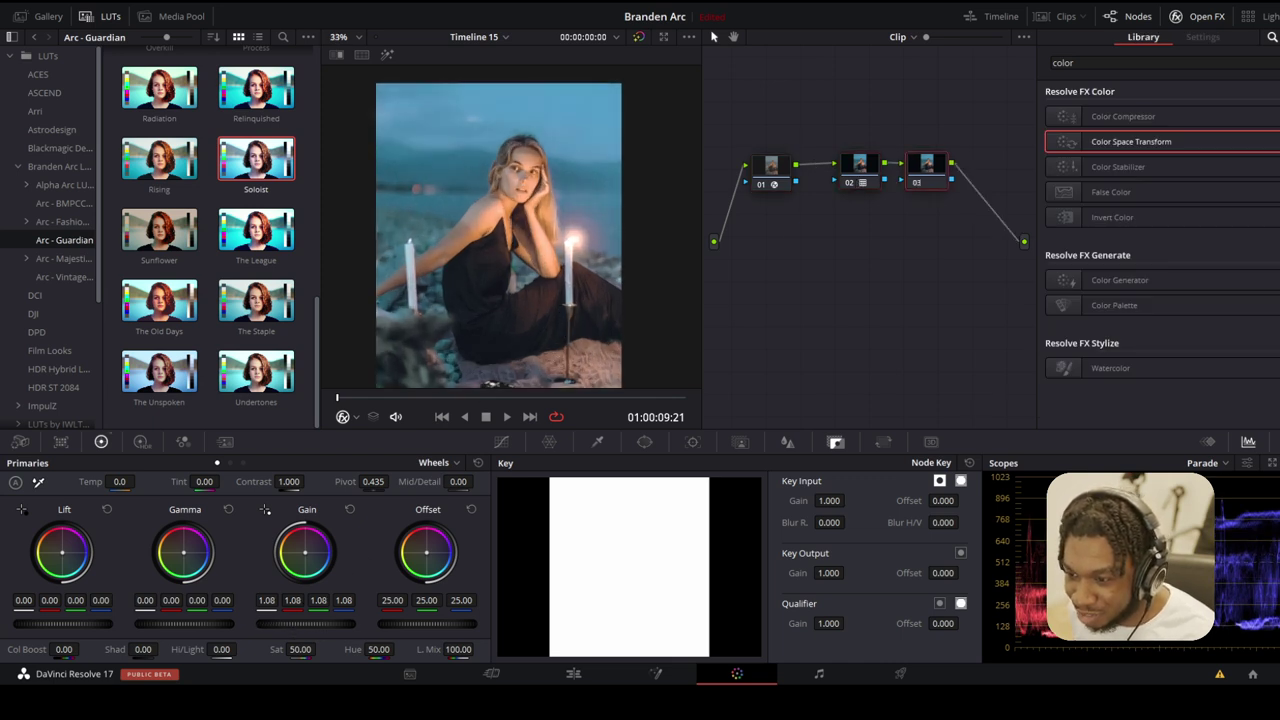
pyautogui.moveTo(165, 623); pyautogui.dragTo(50, 624)
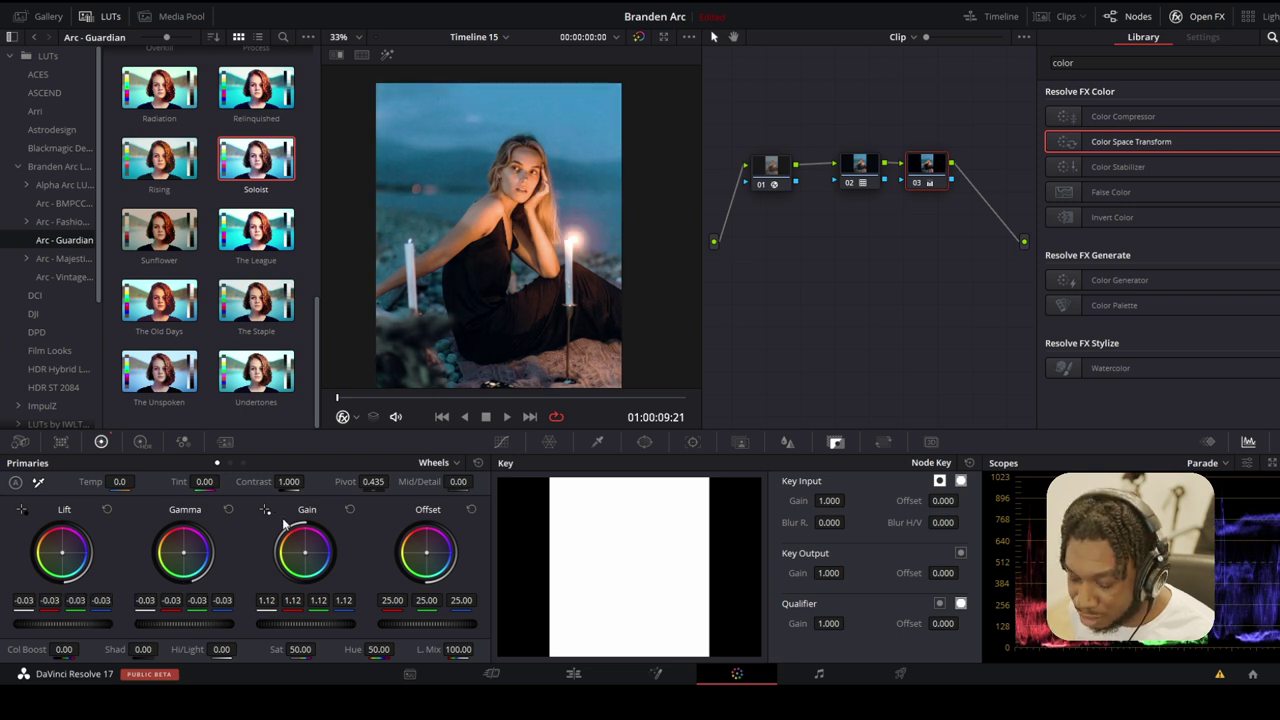
# - Disable the third node and add a fourth serial node after it
pyautogui.hotkey('ctrl', 'd')
pyautogui.hotkey('alt', 's')
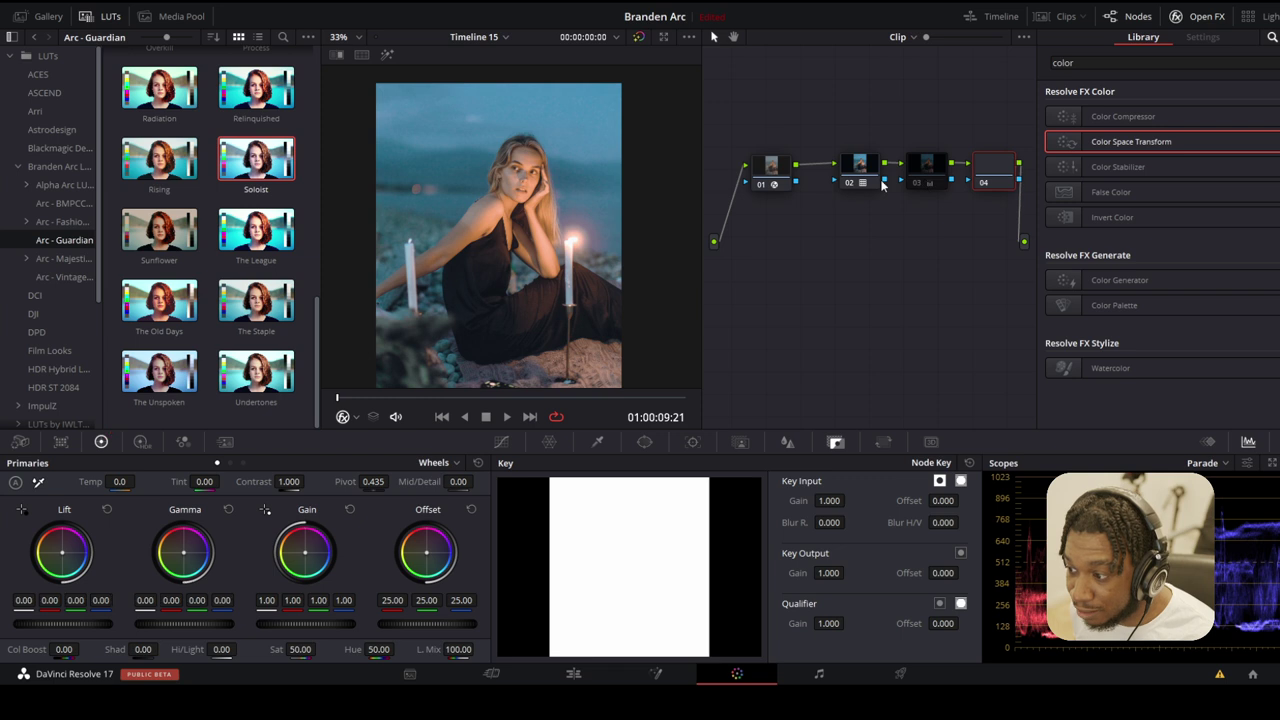
# - Set the output gamma of the first node's Color Space Transform to Blackmagic Design Film
pyautogui.click(843, 178)
pyautogui.click(1190, 183)
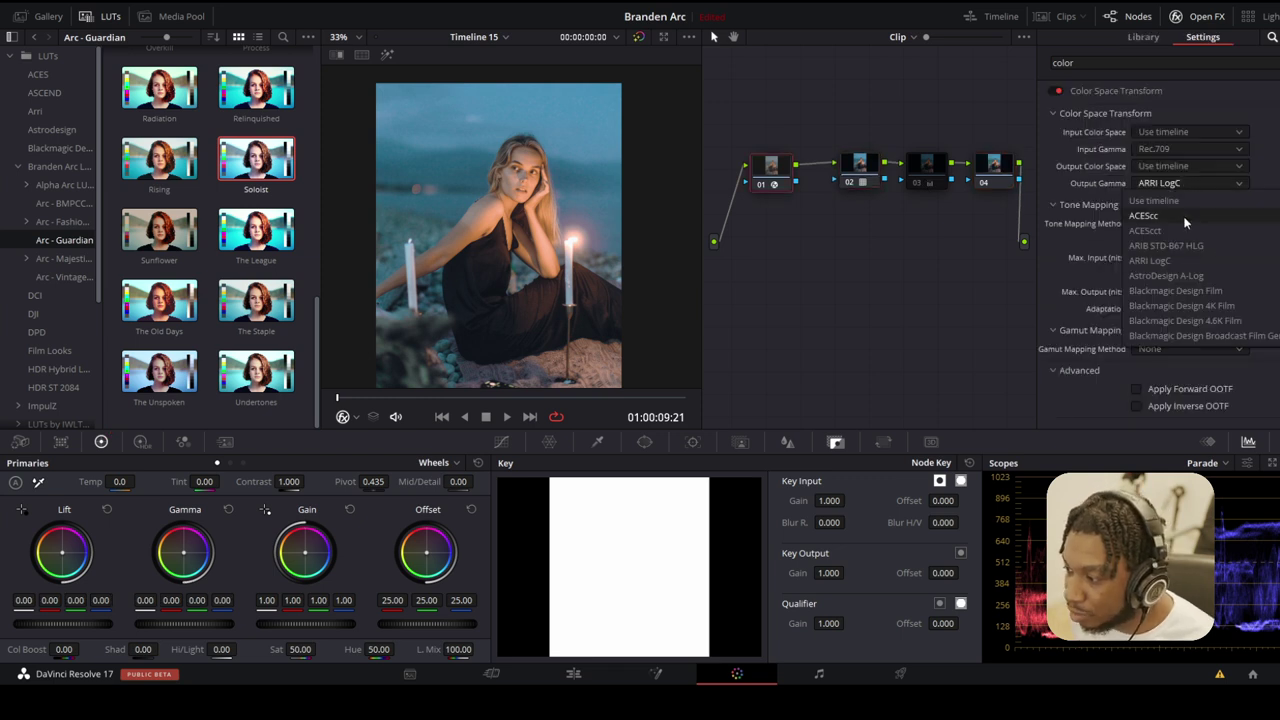
pyautogui.click(1190, 291)
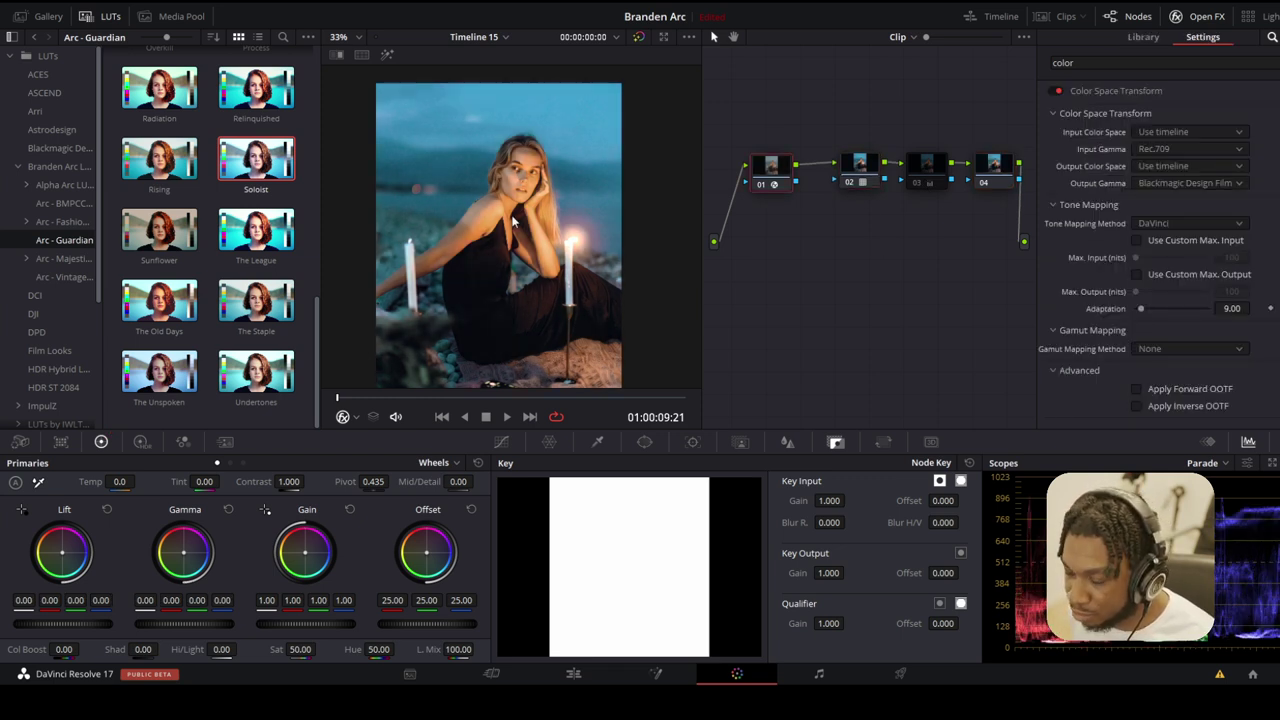
# - Set the fourth node's gamma to 0.02, and delete the third and fourth nodes
pyautogui.click(993, 175)
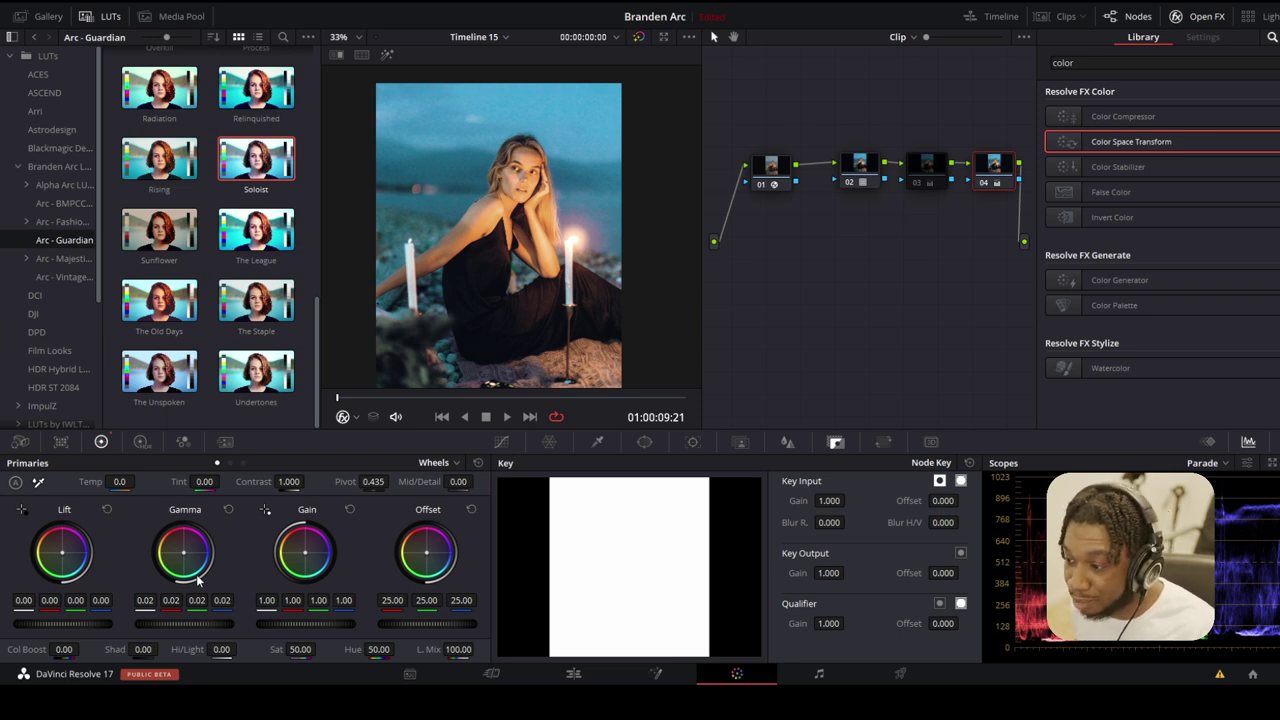
pyautogui.press('Delete')
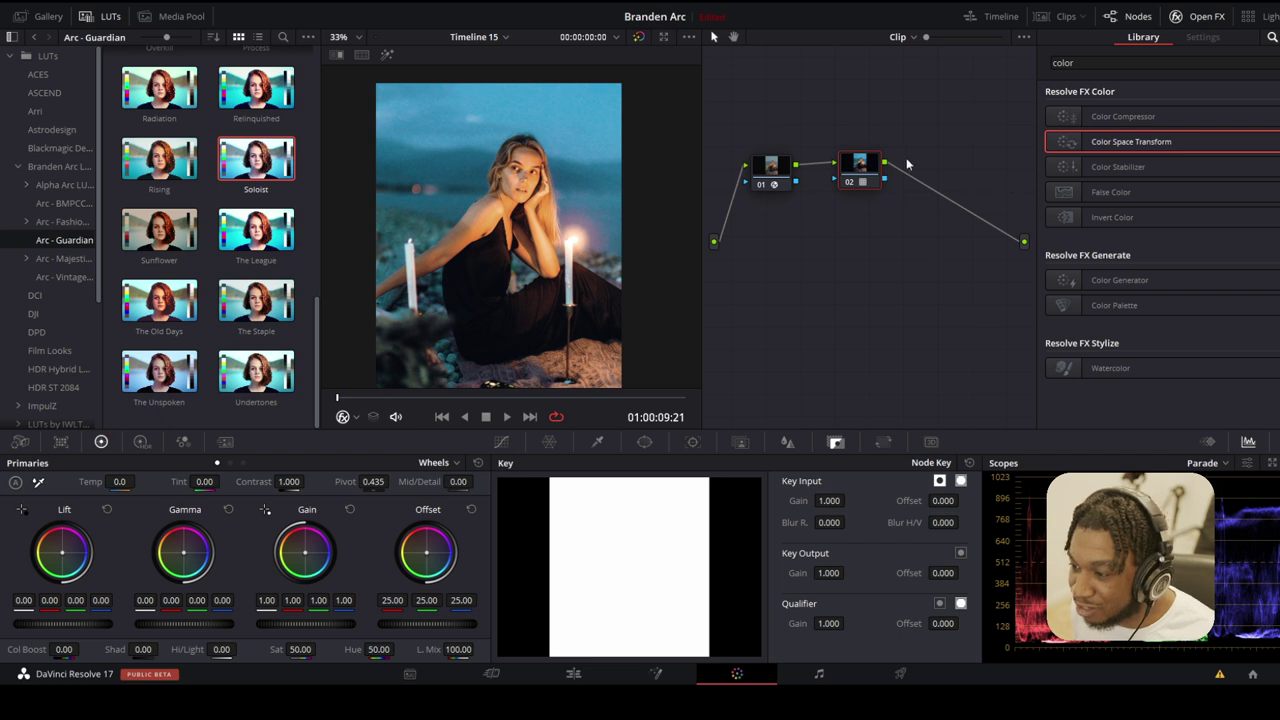
# - Set the first node's Color Space Transform output gamma to ARRI LogC
pyautogui.click(773, 170)
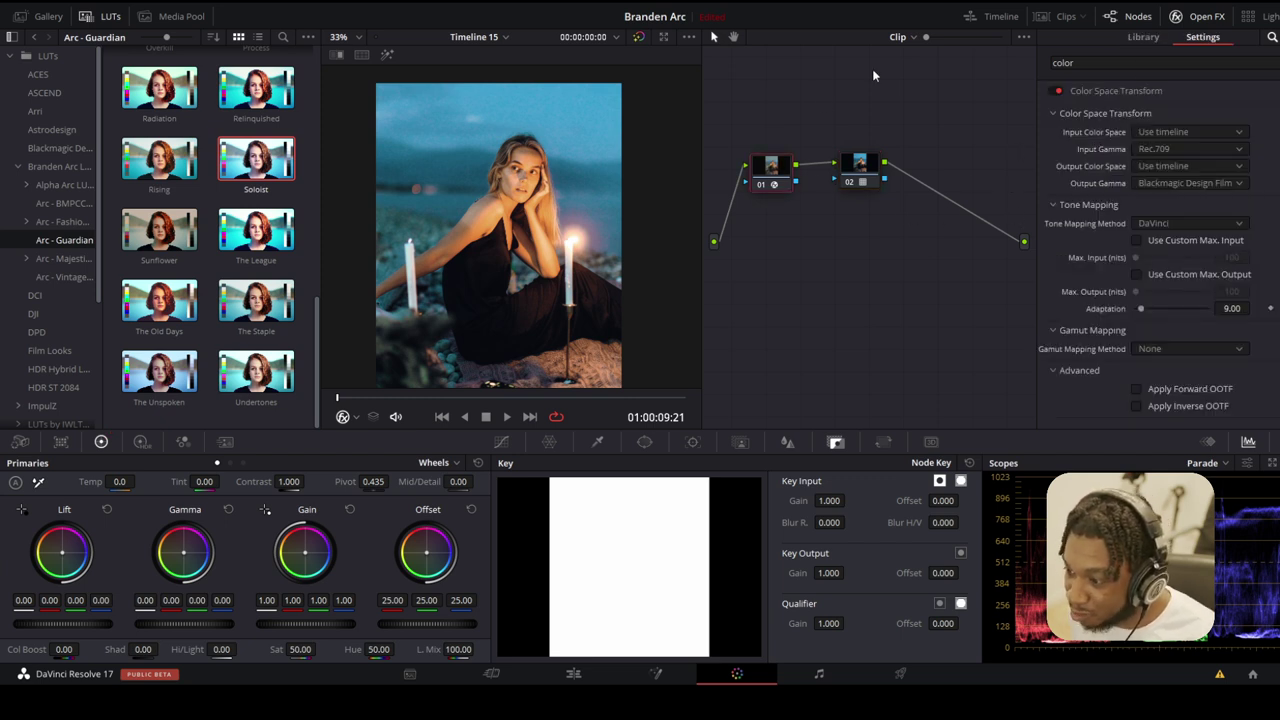
pyautogui.click(1155, 151)
pyautogui.click(1175, 167)
pyautogui.click(1170, 186)
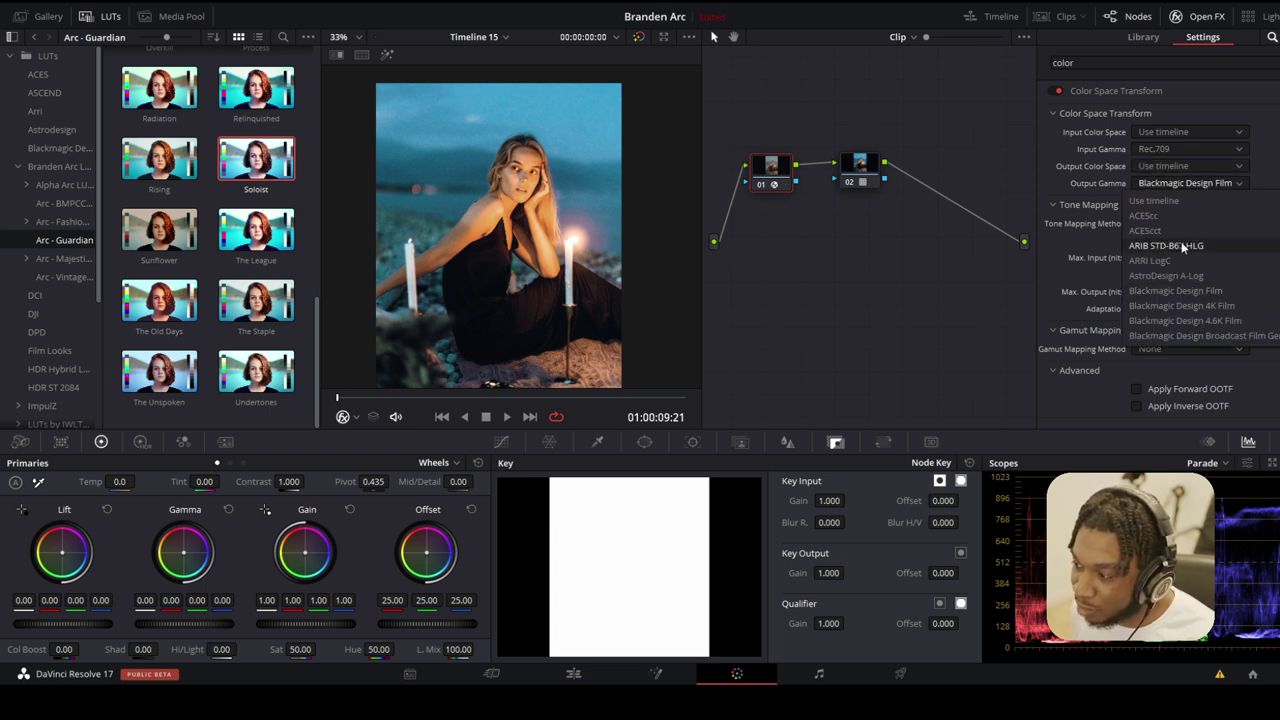
pyautogui.click(1169, 294)
pyautogui.click(1190, 183)
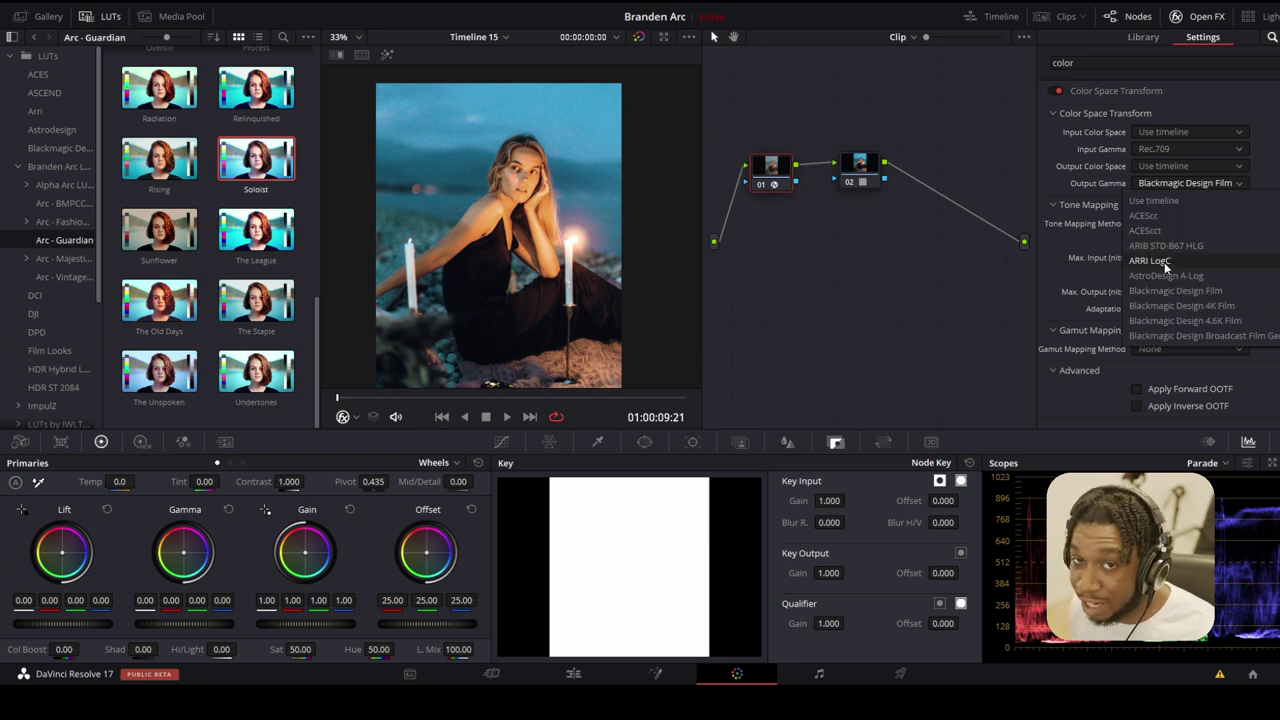
pyautogui.click(1164, 262)
# - Compare the LUT result with the Color Space Transform node disabled and enabled, and select the second node
pyautogui.click(758, 185)
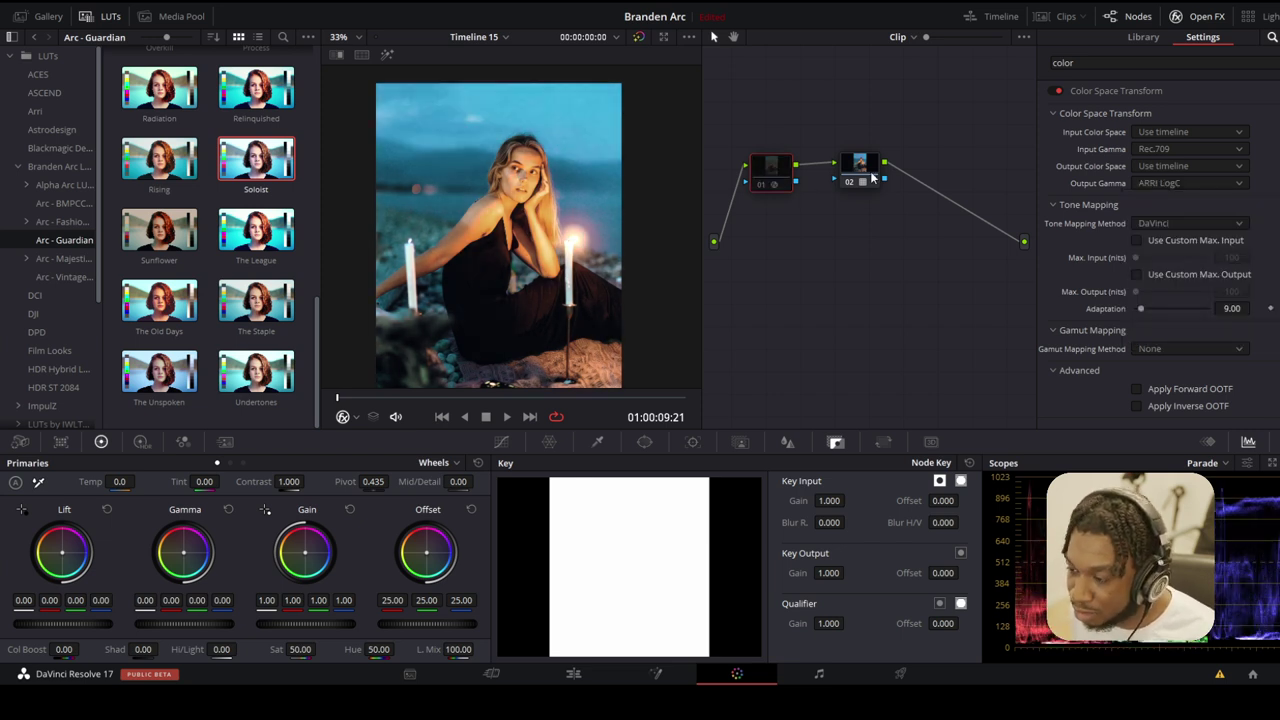
pyautogui.click(771, 180)
pyautogui.click(855, 170)
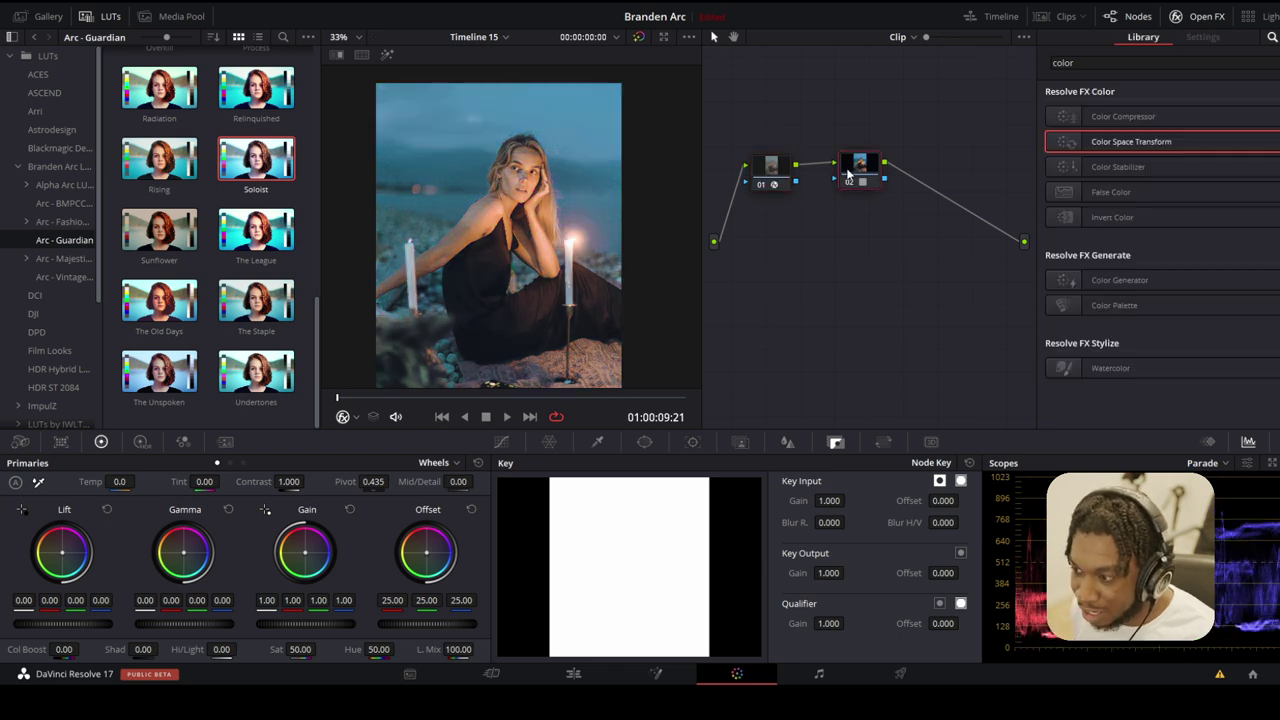
# - Add a third serial node and set its gain to 1.03 and its gamma to -0.02
pyautogui.hotkey('alt', 's')
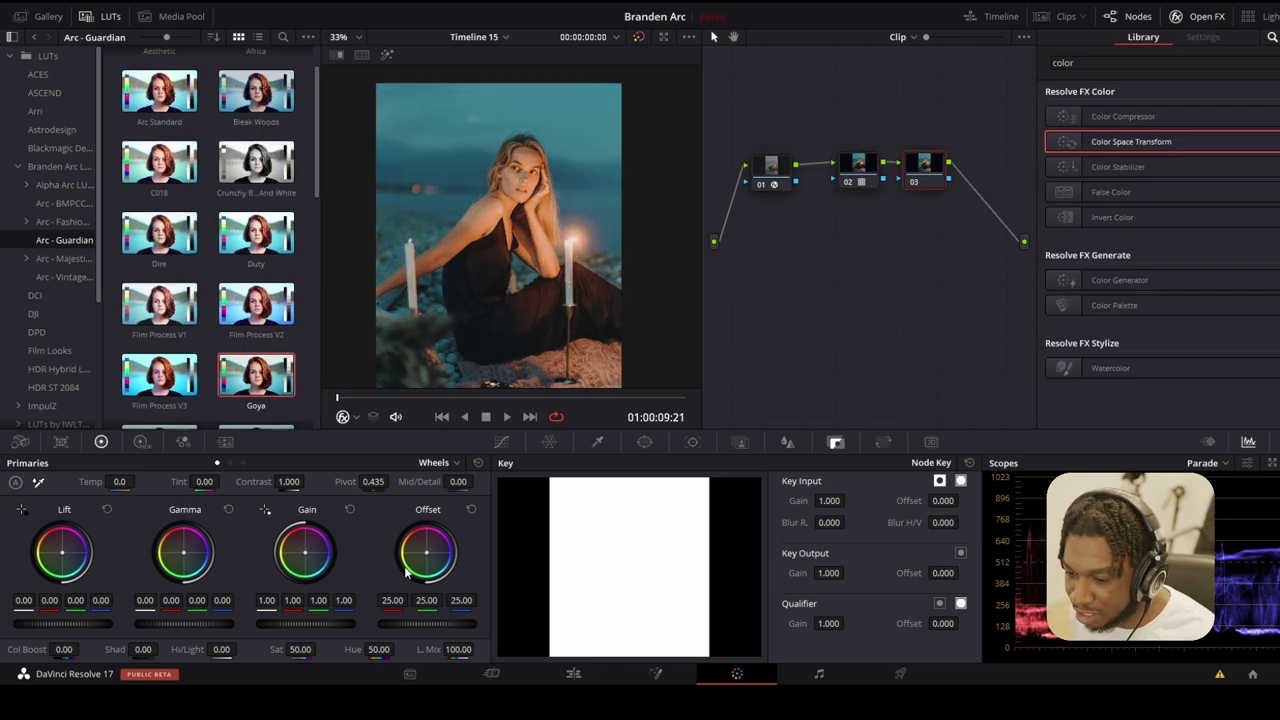
pyautogui.moveTo(322, 619); pyautogui.dragTo(334, 619)
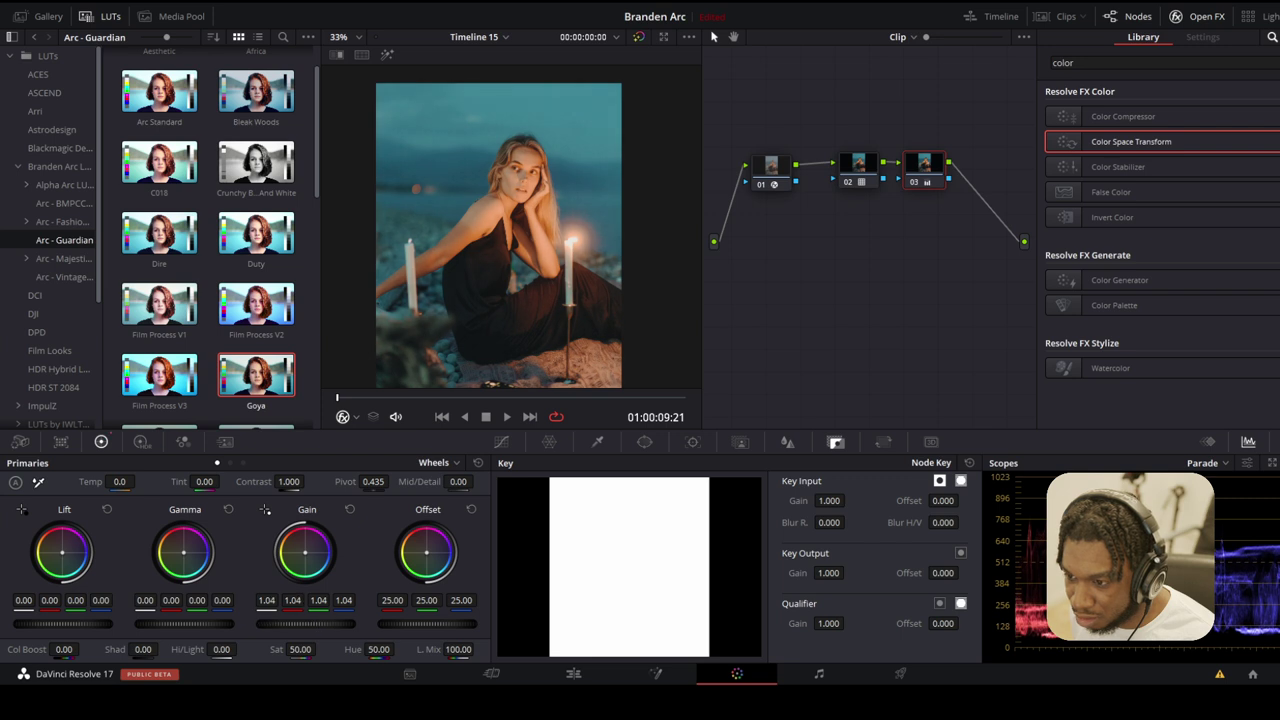
pyautogui.moveTo(210, 624); pyautogui.dragTo(147, 623)
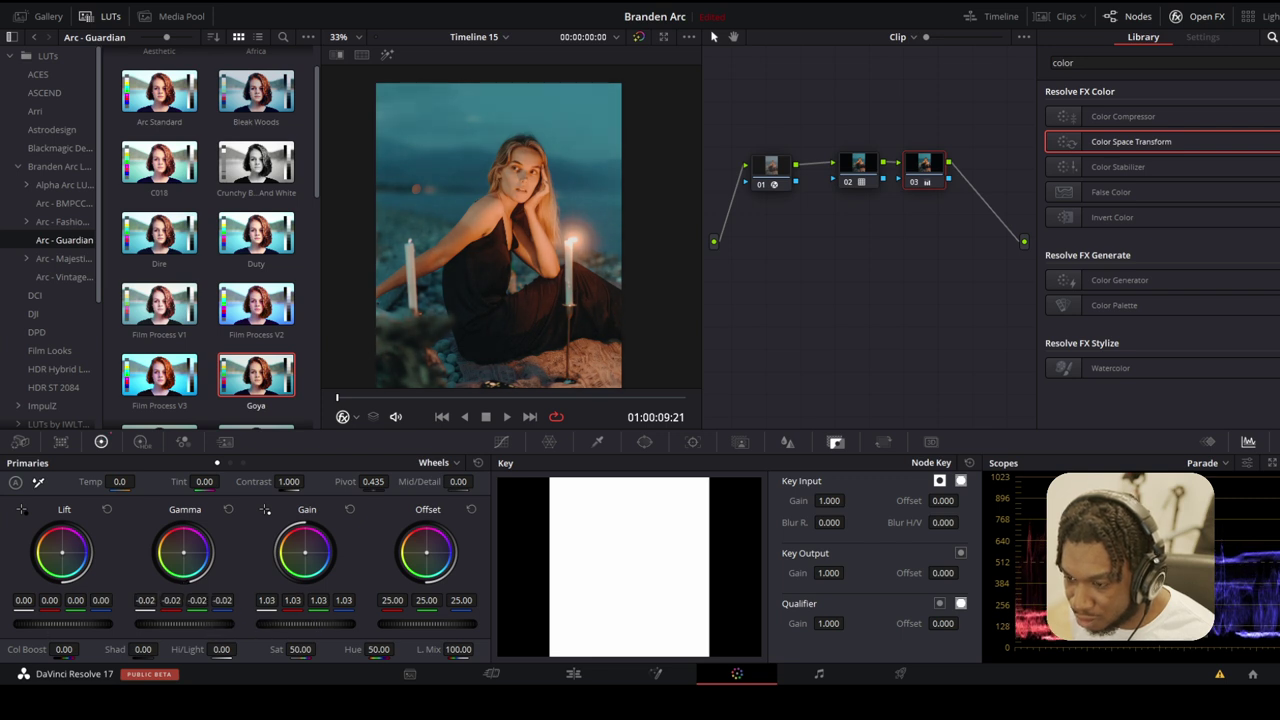
# - Add a fourth serial node and shift its gamma color balance toward teal-blue
pyautogui.click(1190, 16)
pyautogui.hotkey('alt', 's')
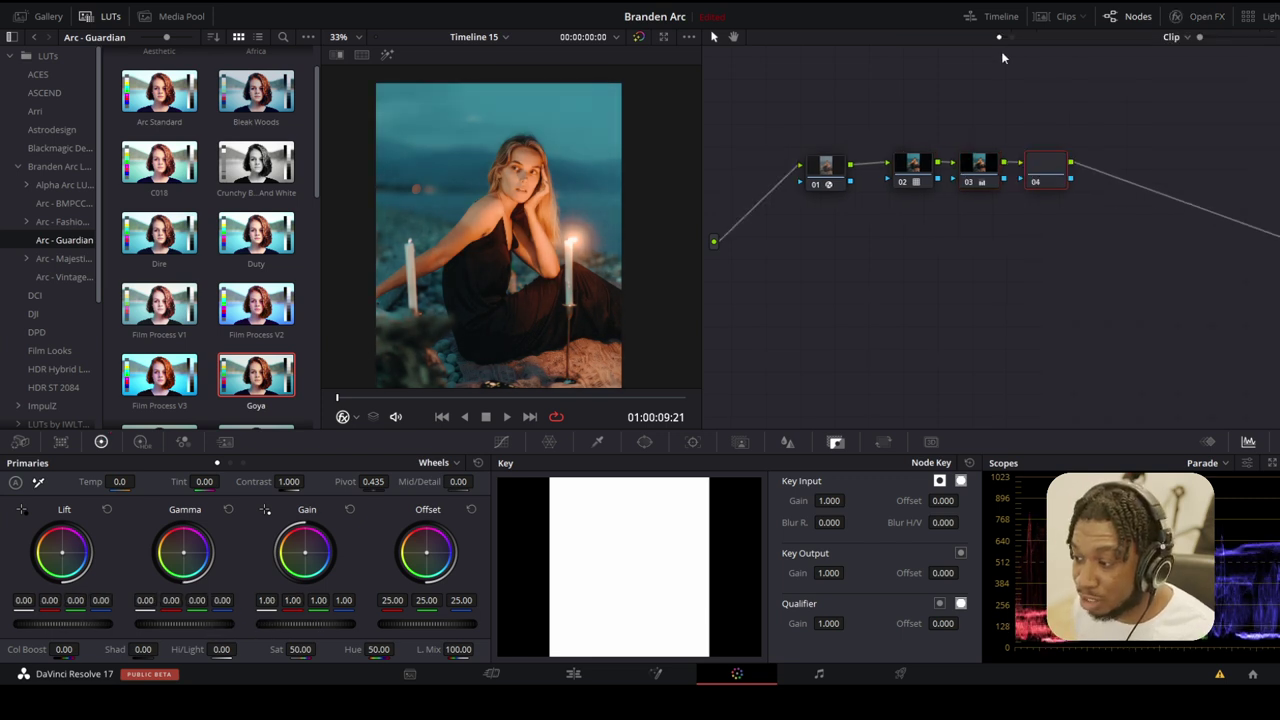
pyautogui.moveTo(184, 560); pyautogui.dragTo(182, 553)
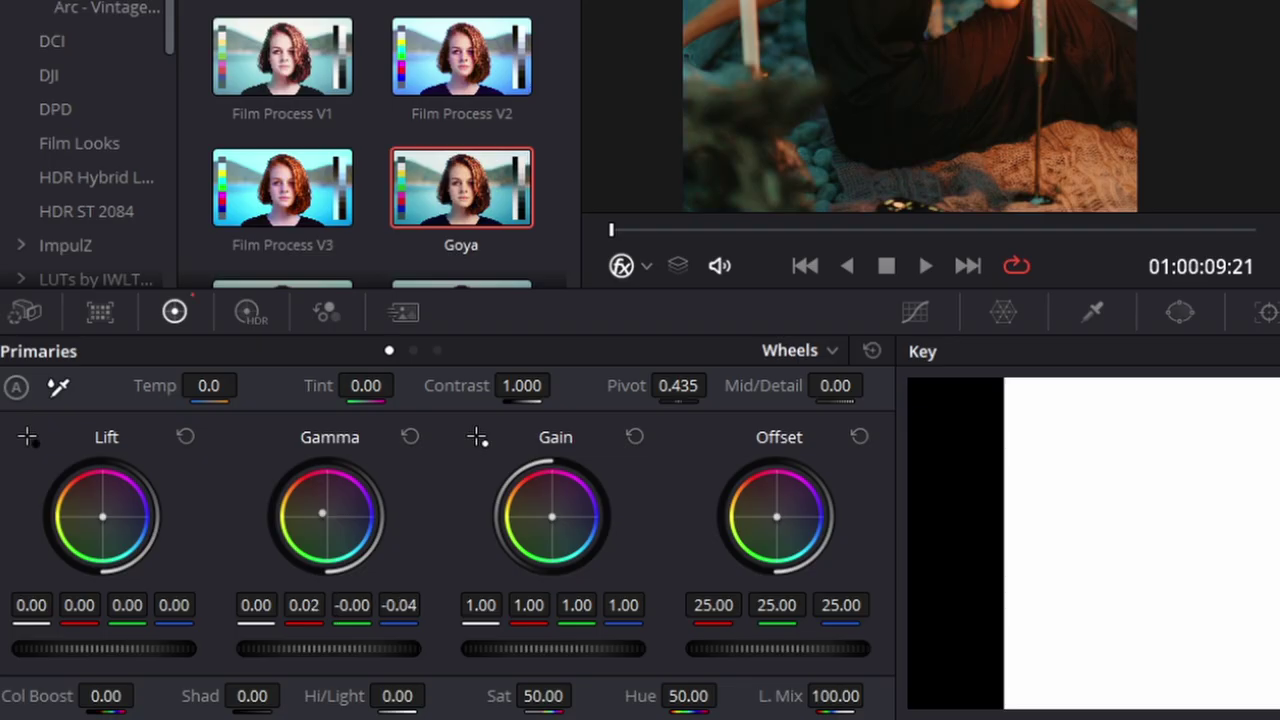
pyautogui.moveTo(327, 518); pyautogui.dragTo(332, 528)
# - Add a fifth node and raise the sampled background teal on the Hue Vs Sat curve to saturation 1.43 at input hue 94.28
pyautogui.hotkey('alt', 's')
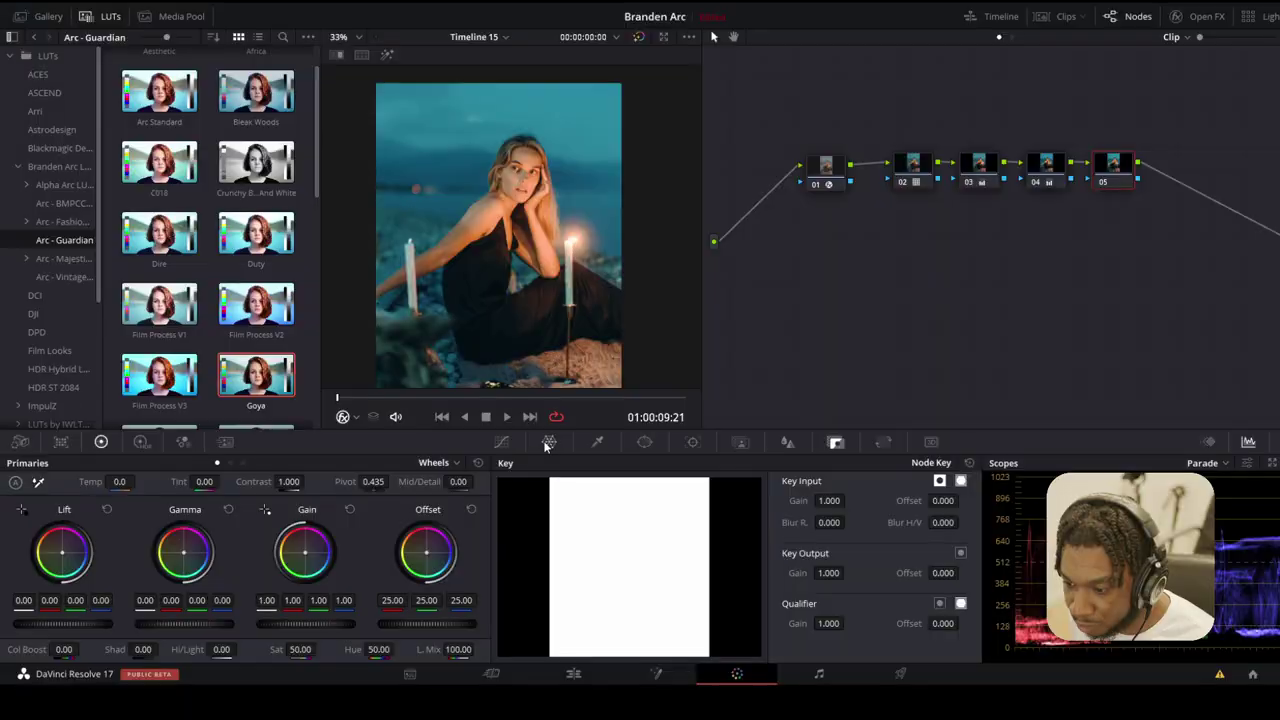
pyautogui.click(501, 441)
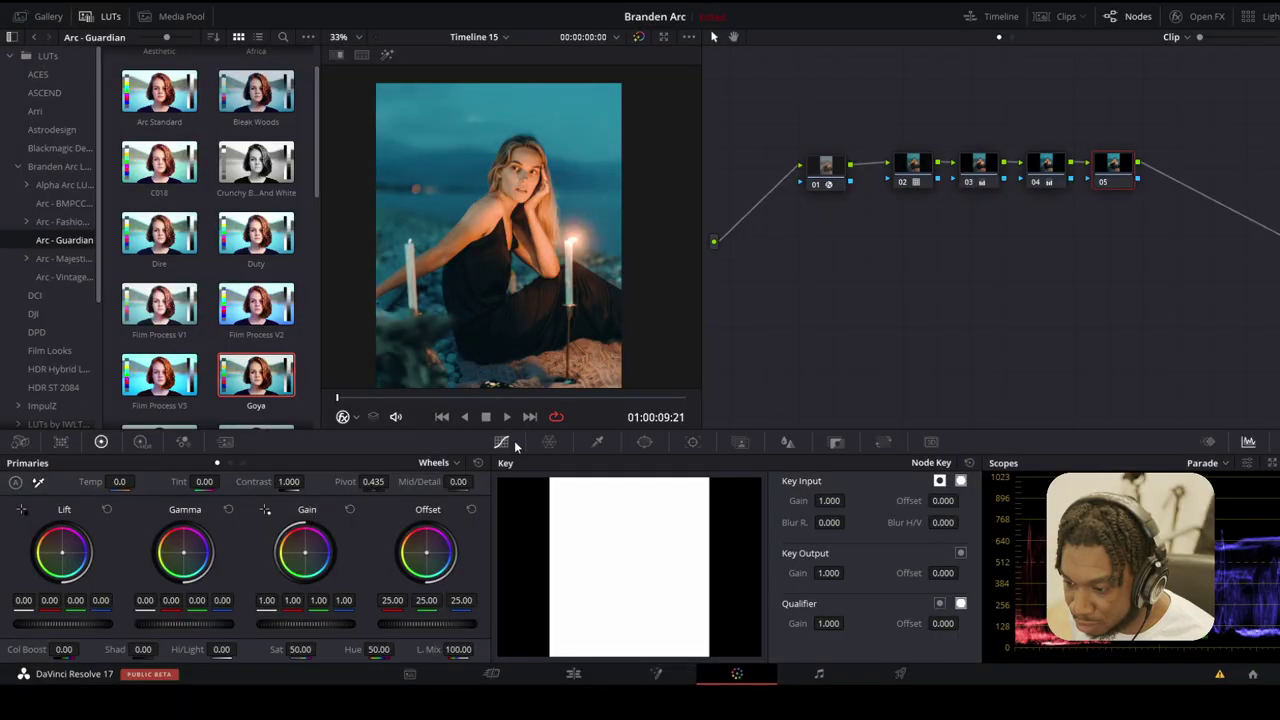
pyautogui.click(598, 147)
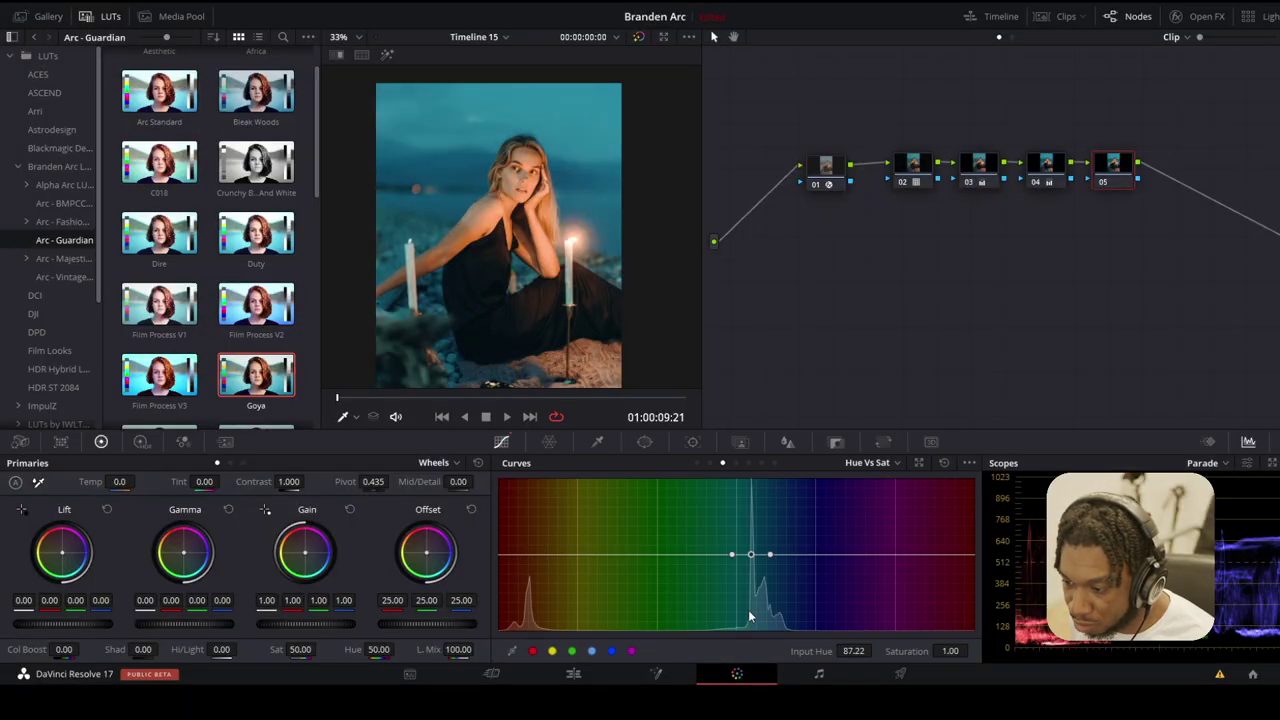
pyautogui.moveTo(751, 556); pyautogui.dragTo(760, 522)
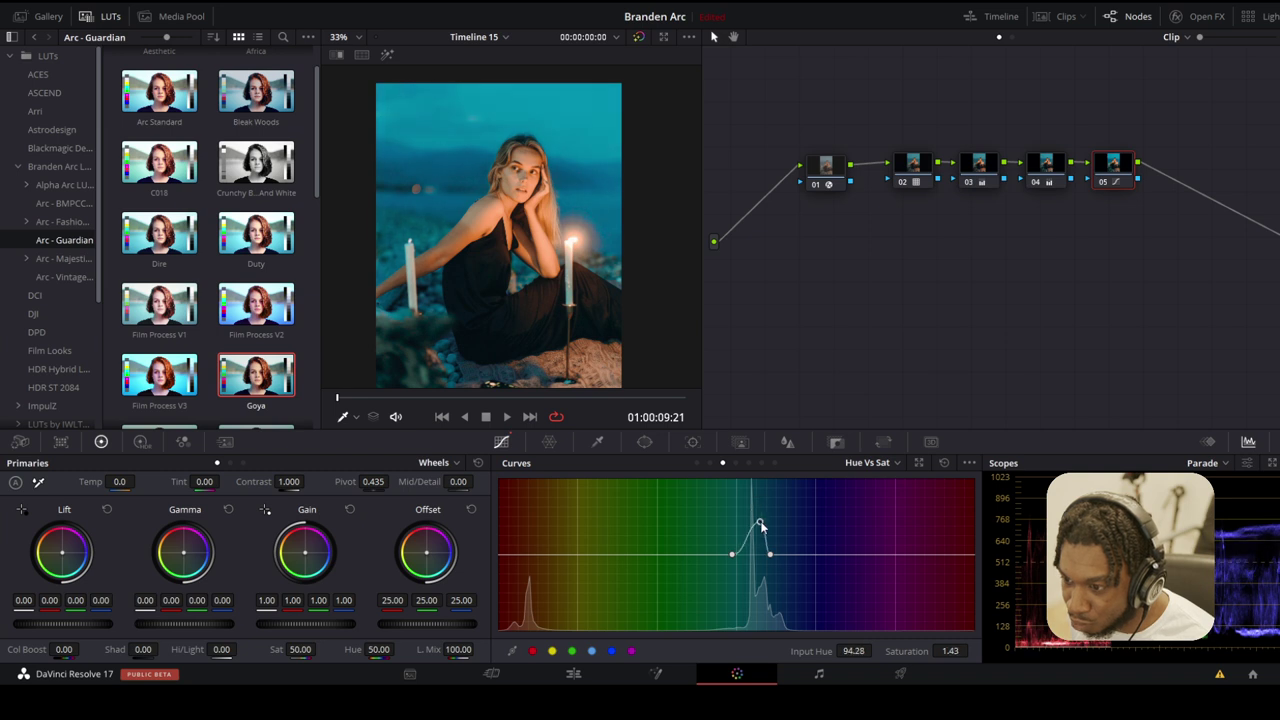
# - Refine the teal point of the Hue Vs Sat curve to input hue 89.65 and saturation 1.32
pyautogui.scroll(1, 580, 196)
pyautogui.scroll(4, 500, 170)
pyautogui.scroll(-2, 543, 240)
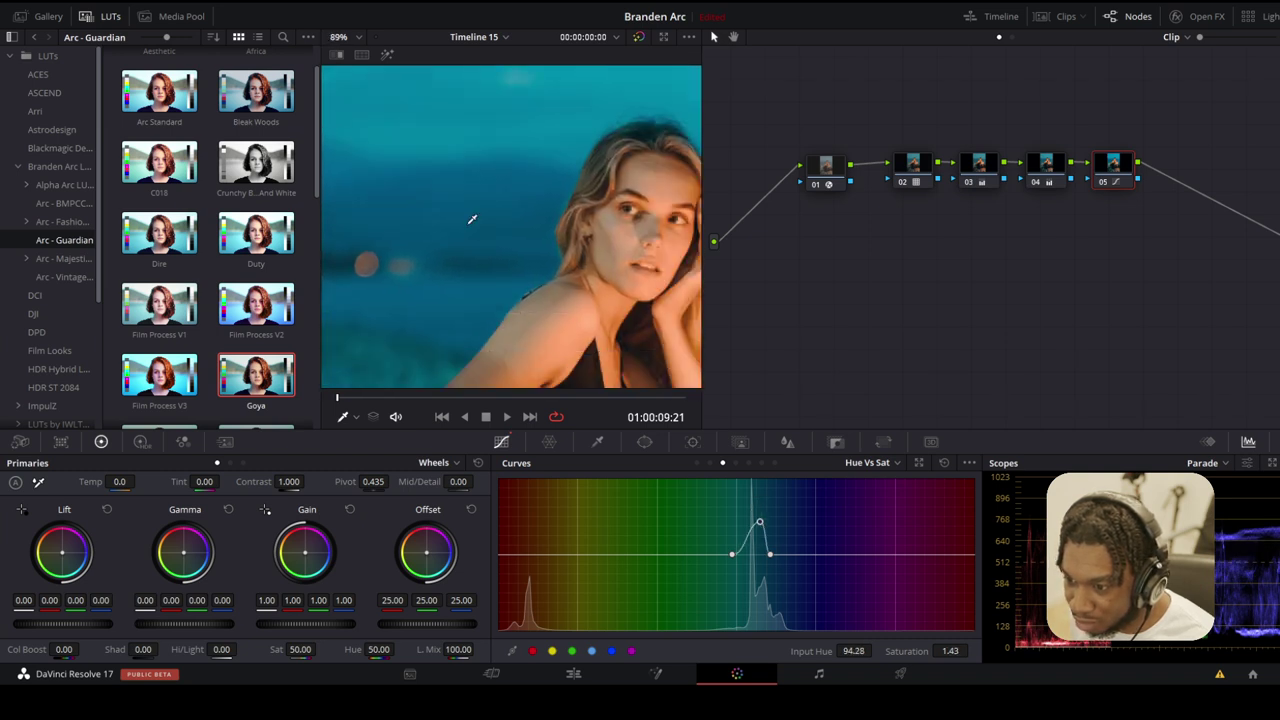
pyautogui.moveTo(762, 527)
pyautogui.mouseDown()
pyautogui.moveTo(755, 425)
pyautogui.moveTo(756, 535)
pyautogui.mouseUp()
pyautogui.scroll(-5, 631, 308)
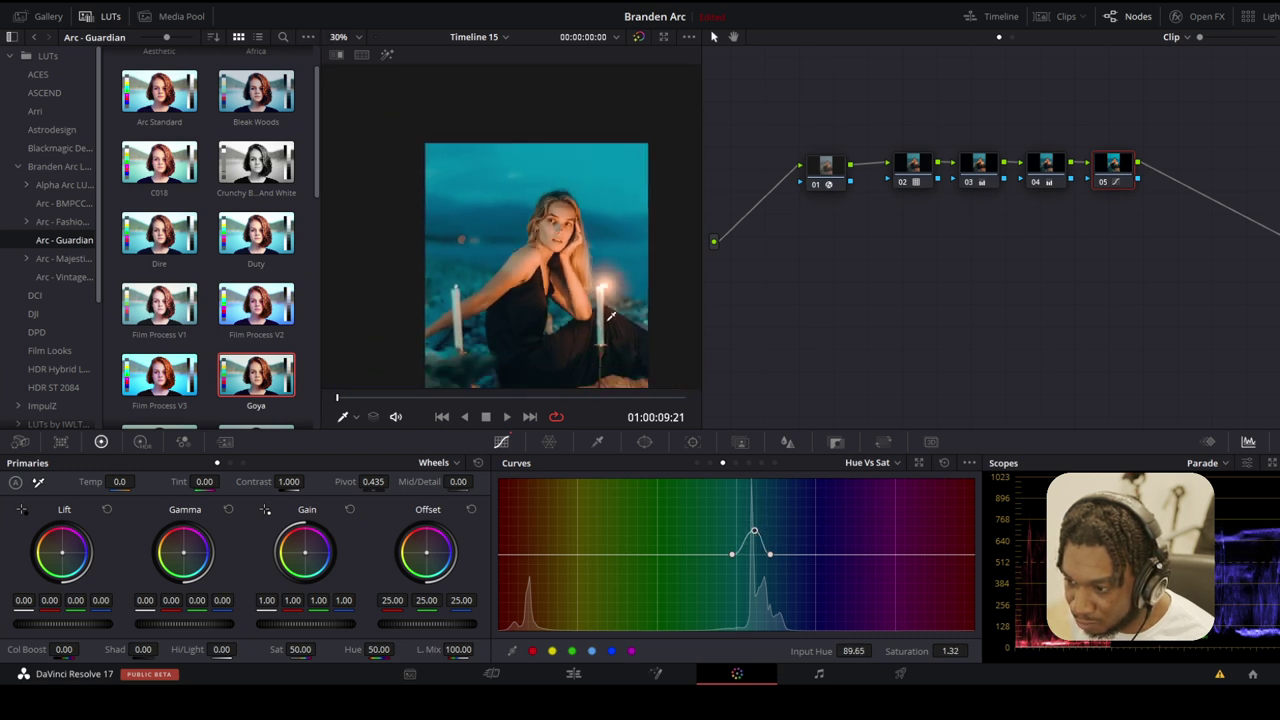
pyautogui.scroll(1, 590, 270)
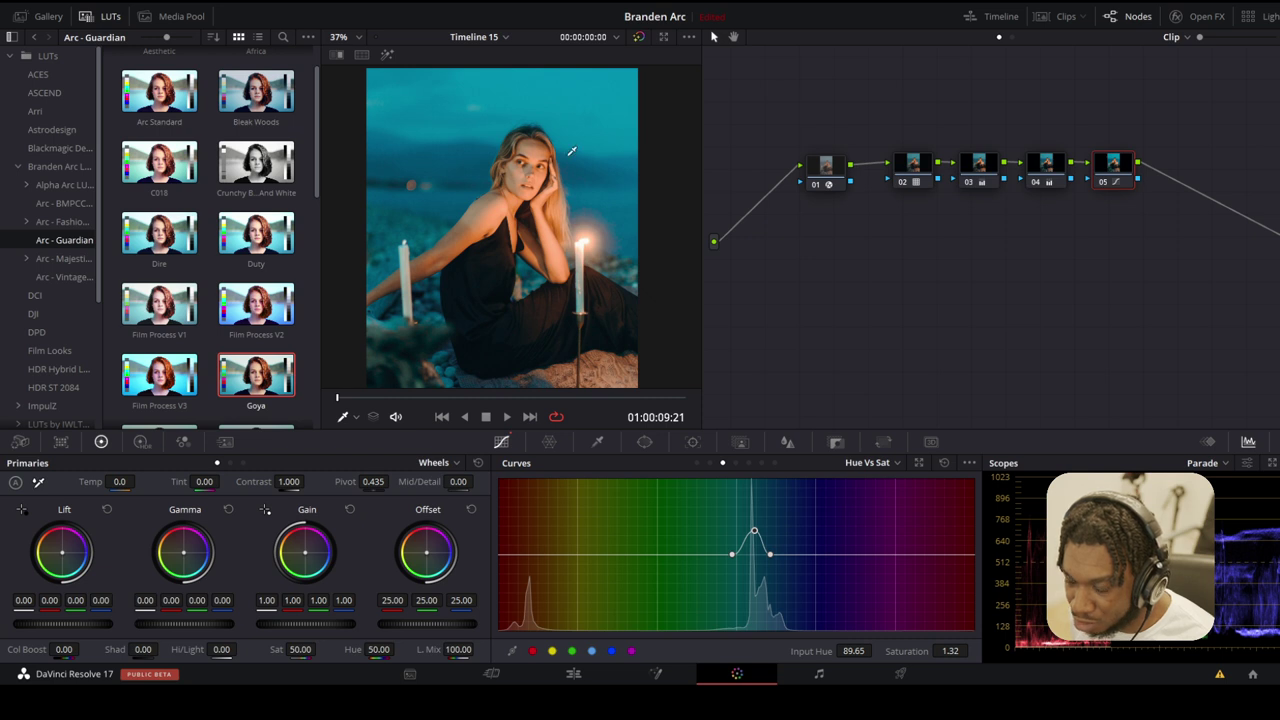
# - Move the fifth node slightly below the chain and examine the image's colors on the vectorscope
pyautogui.moveTo(1118, 178); pyautogui.dragTo(1095, 206)
pyautogui.click(1205, 463)
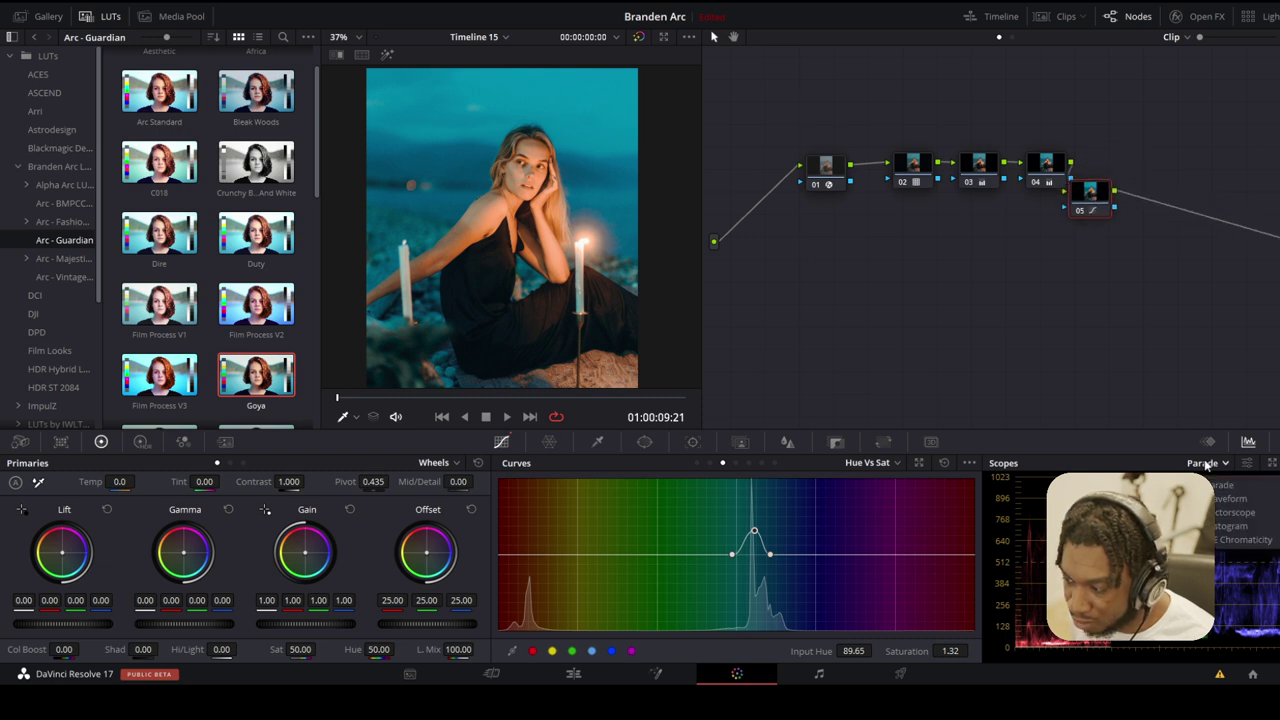
pyautogui.click(1220, 514)
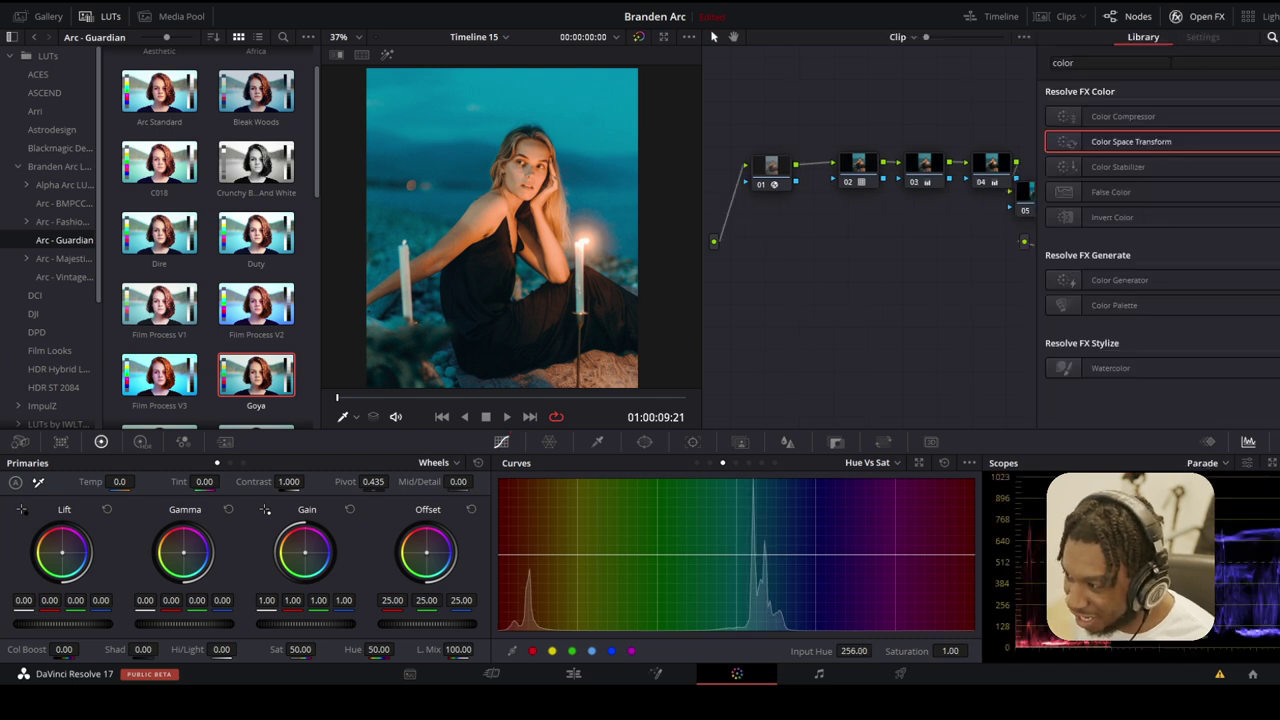
# - Apply the Light Rays effect to the fifth node, place the node below the chain, and set the source threshold to 0.798
pyautogui.press('BackSpace')
pyautogui.press('BackSpace')
pyautogui.press('BackSpace')
pyautogui.press('BackSpace')
pyautogui.press('BackSpace')
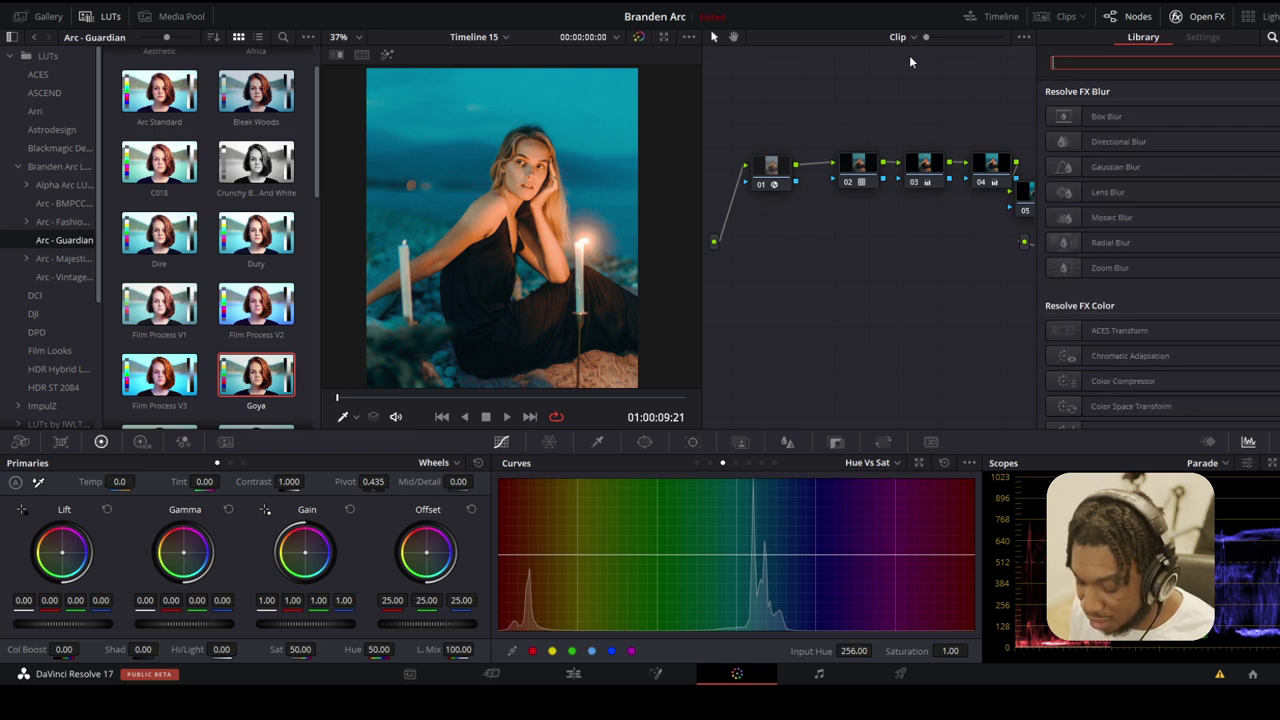
pyautogui.write('light')
pyautogui.moveTo(1100, 116); pyautogui.dragTo(1024, 206)
pyautogui.moveTo(949, 246); pyautogui.dragTo(908, 262)
pyautogui.moveTo(1158, 144); pyautogui.dragTo(1195, 149)
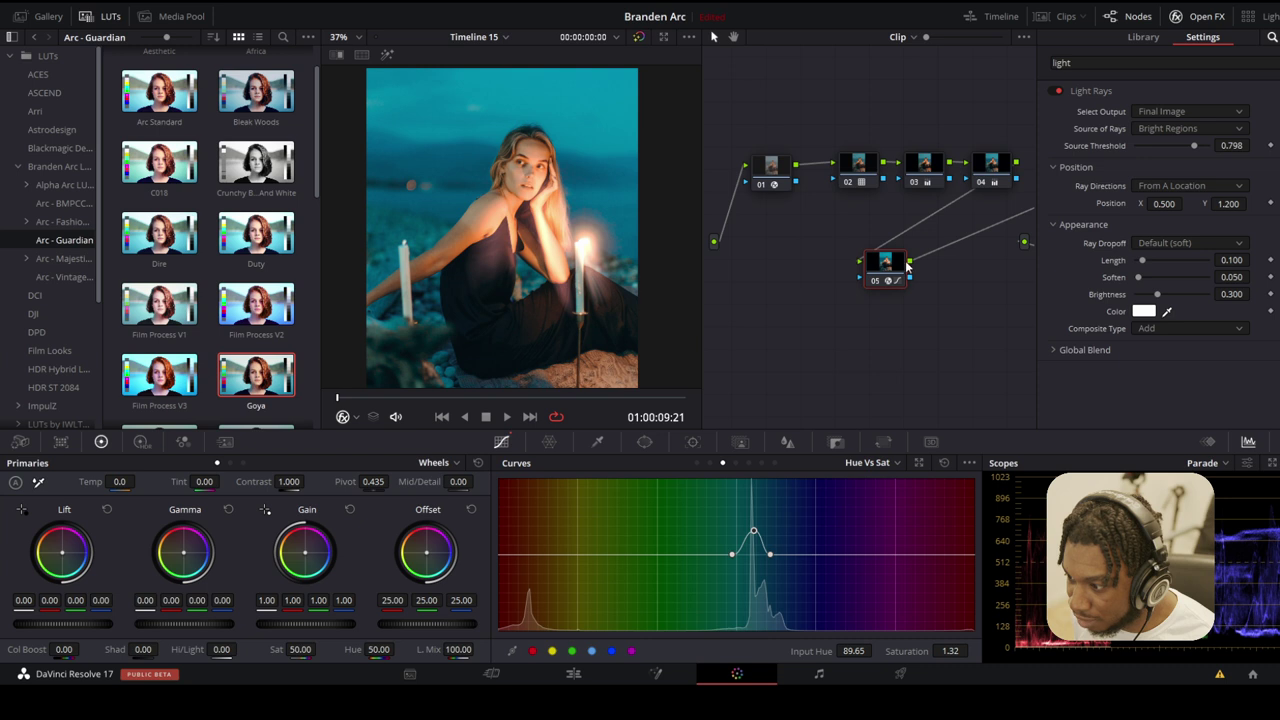
# - Apply Glow to a new node with shine threshold 0.578, spread 0.807 and relative spread red 0.899, and remove the Light Rays node
pyautogui.hotkey('alt', 's')
pyautogui.doubleClick(1065, 63)
pyautogui.write('glow')
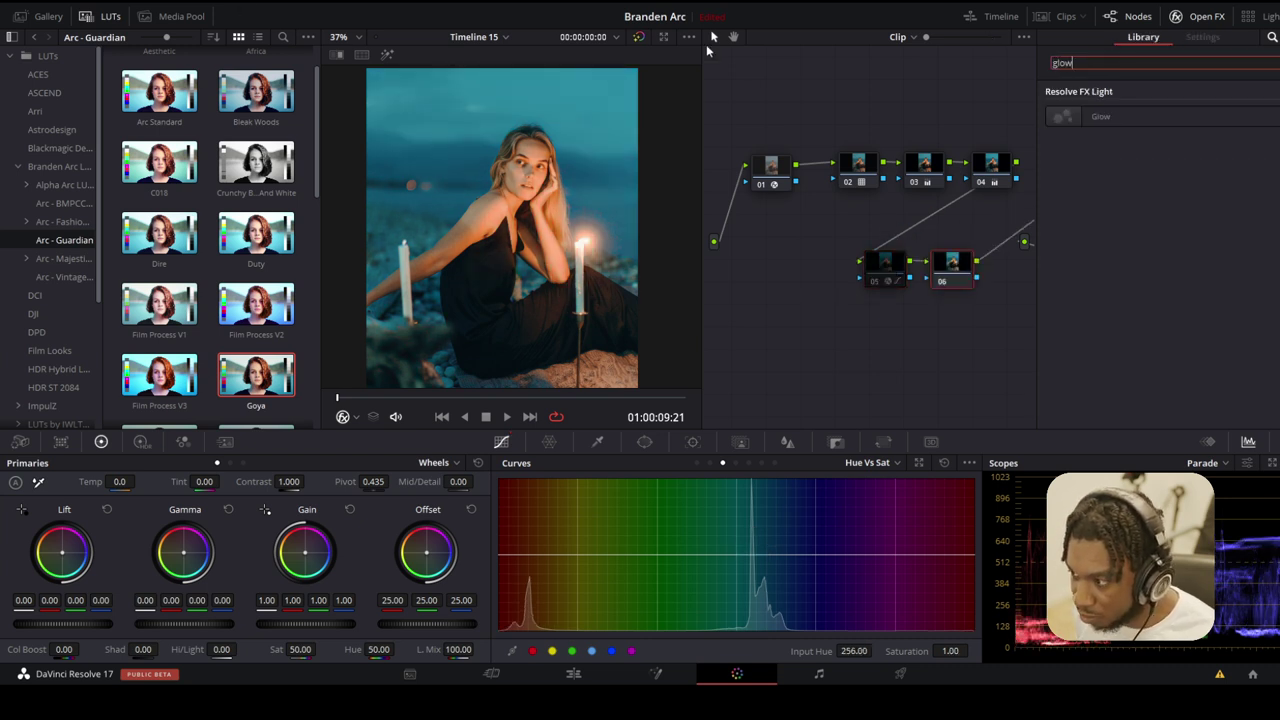
pyautogui.moveTo(1100, 116); pyautogui.dragTo(960, 272)
pyautogui.moveTo(1184, 132); pyautogui.dragTo(1164, 149)
pyautogui.click(1164, 181)
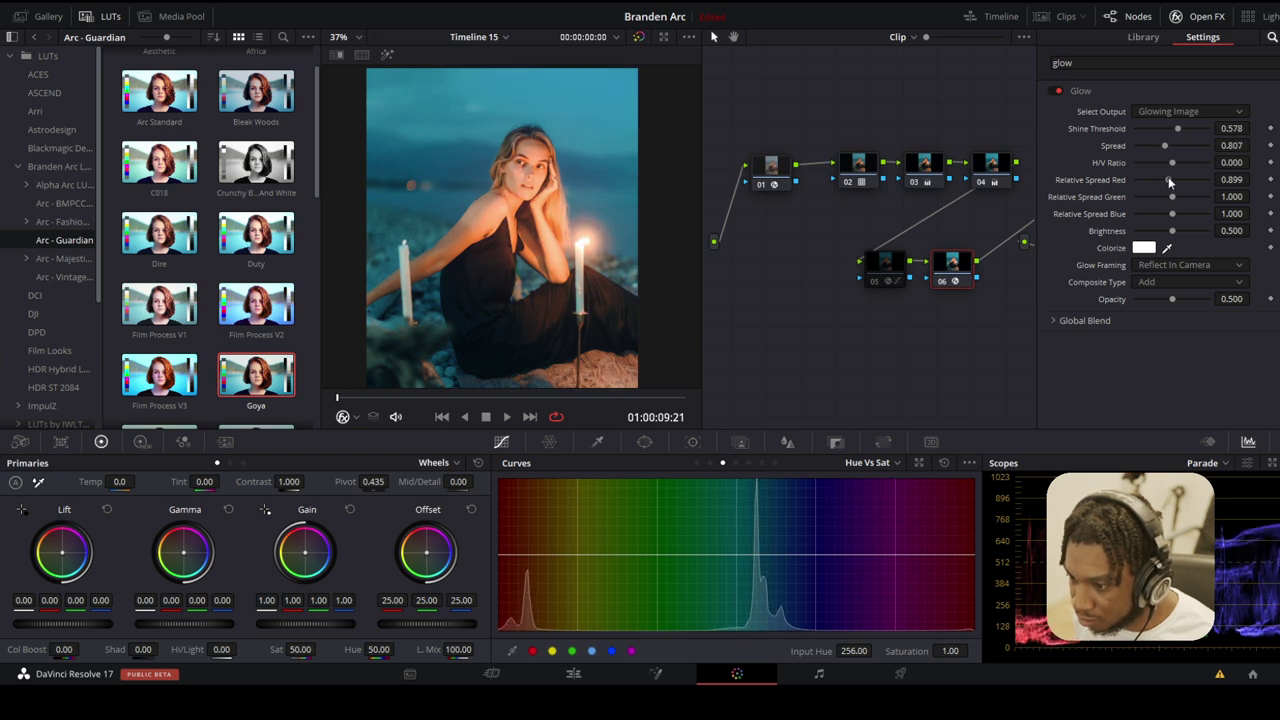
pyautogui.click(886, 261)
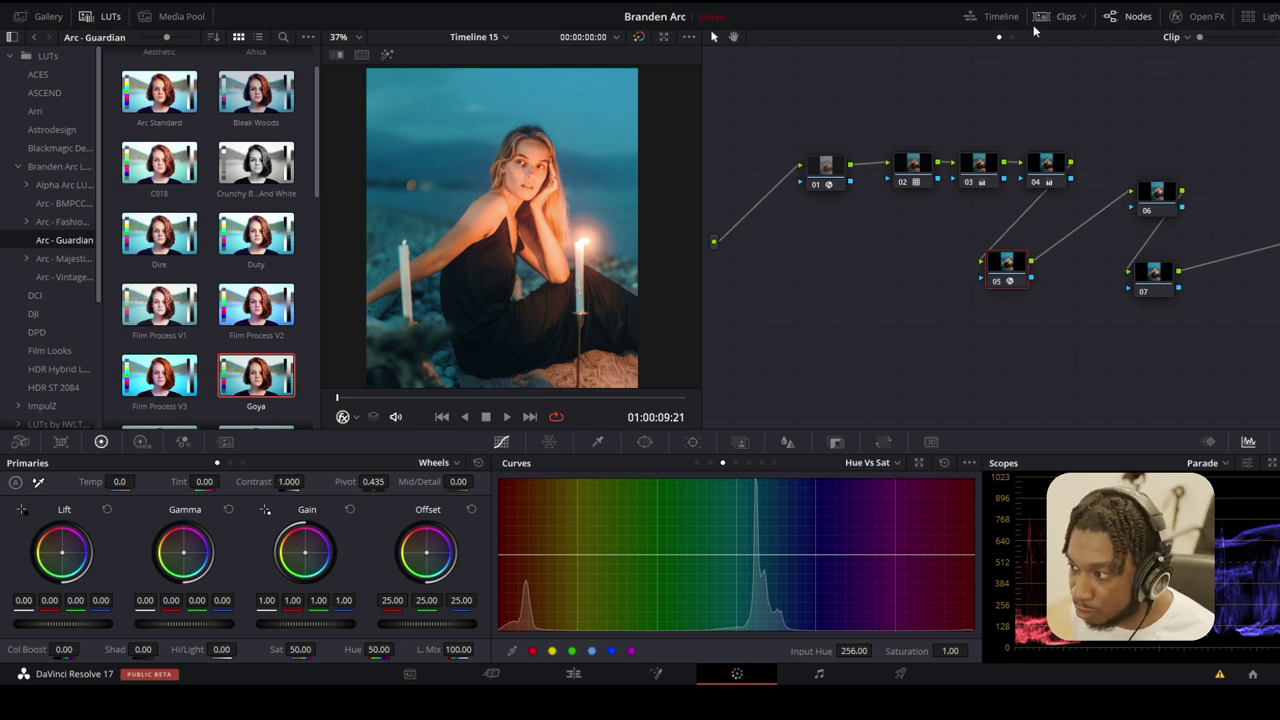
# - Show the clip thumbnails and the gallery, and grab a still of the graded candle portrait
pyautogui.click(1064, 16)
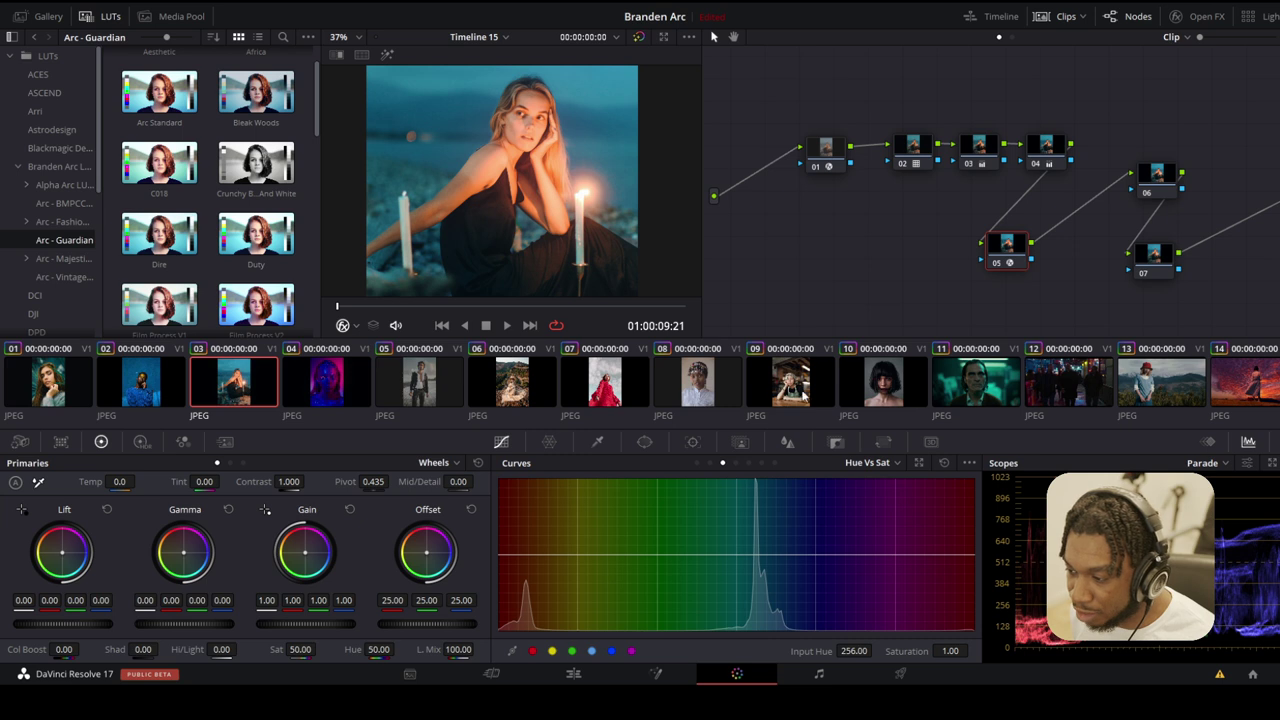
pyautogui.scroll(-3, 533, 220)
pyautogui.scroll(-1, 533, 218)
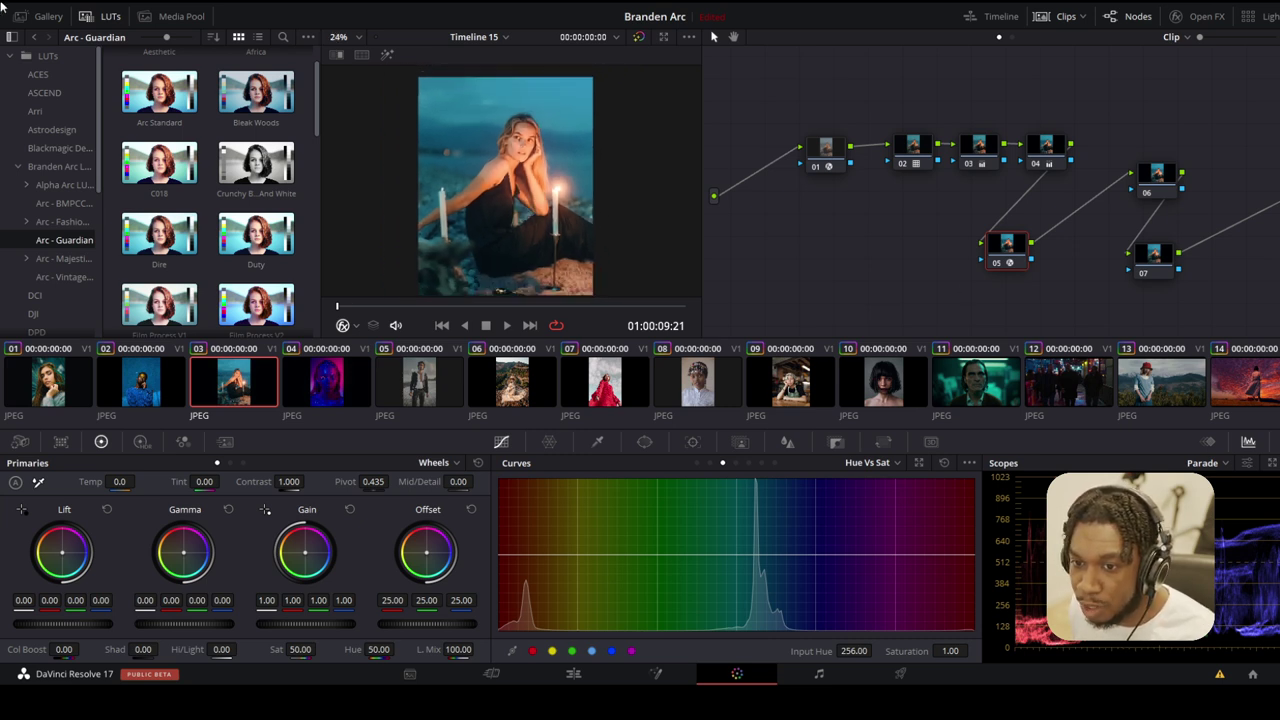
pyautogui.click(40, 16)
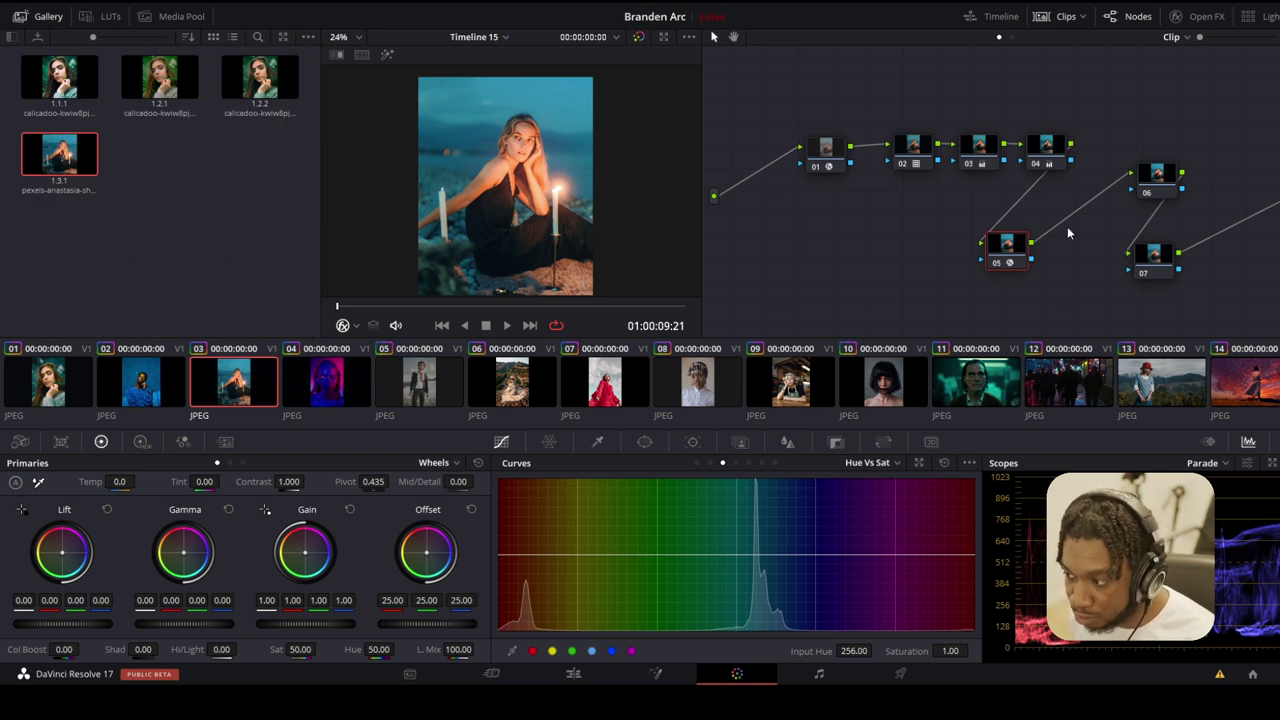
pyautogui.rightClick(500, 143)
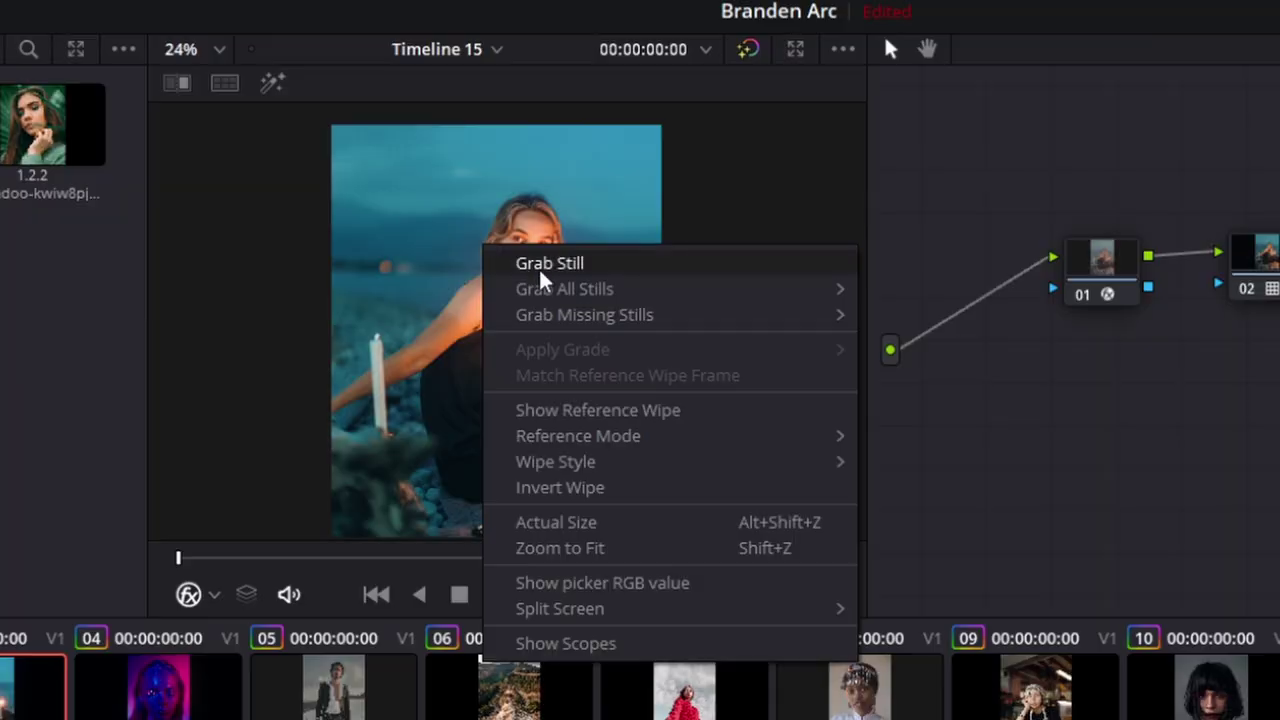
pyautogui.click(548, 264)
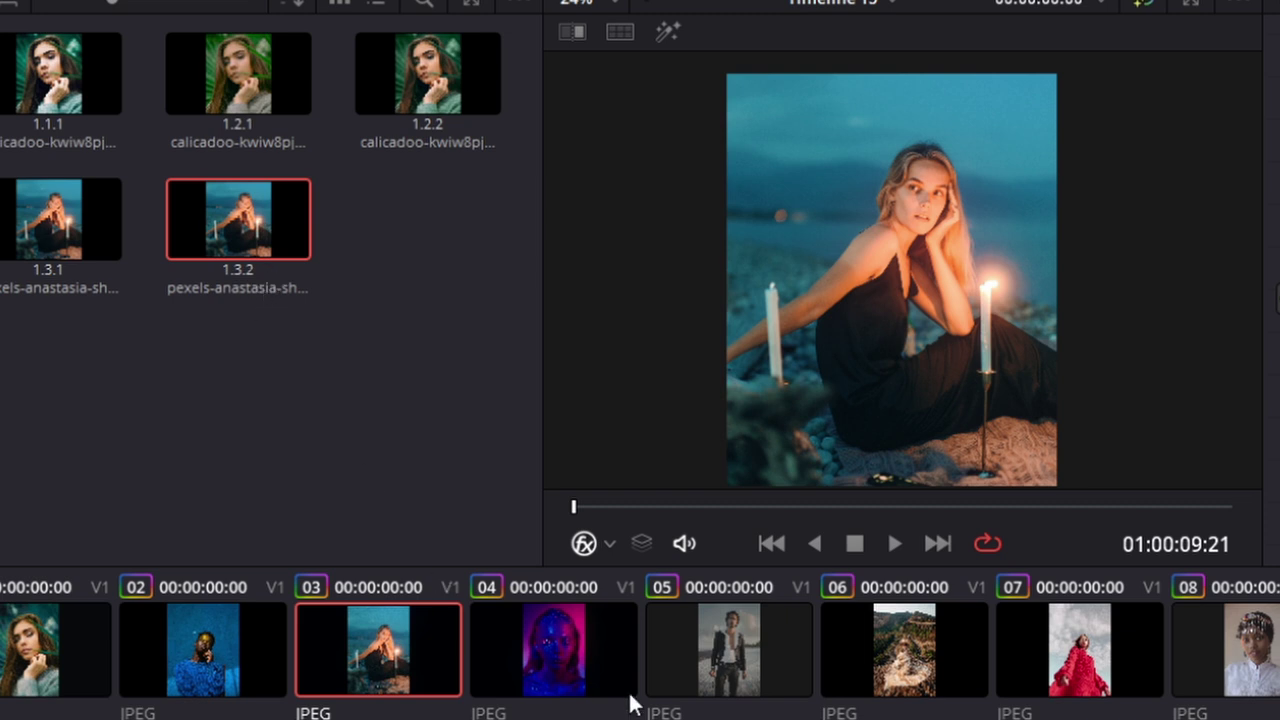
# - Apply the grade of the newly grabbed candle portrait still to clips 05 through 09
pyautogui.click(706, 668)
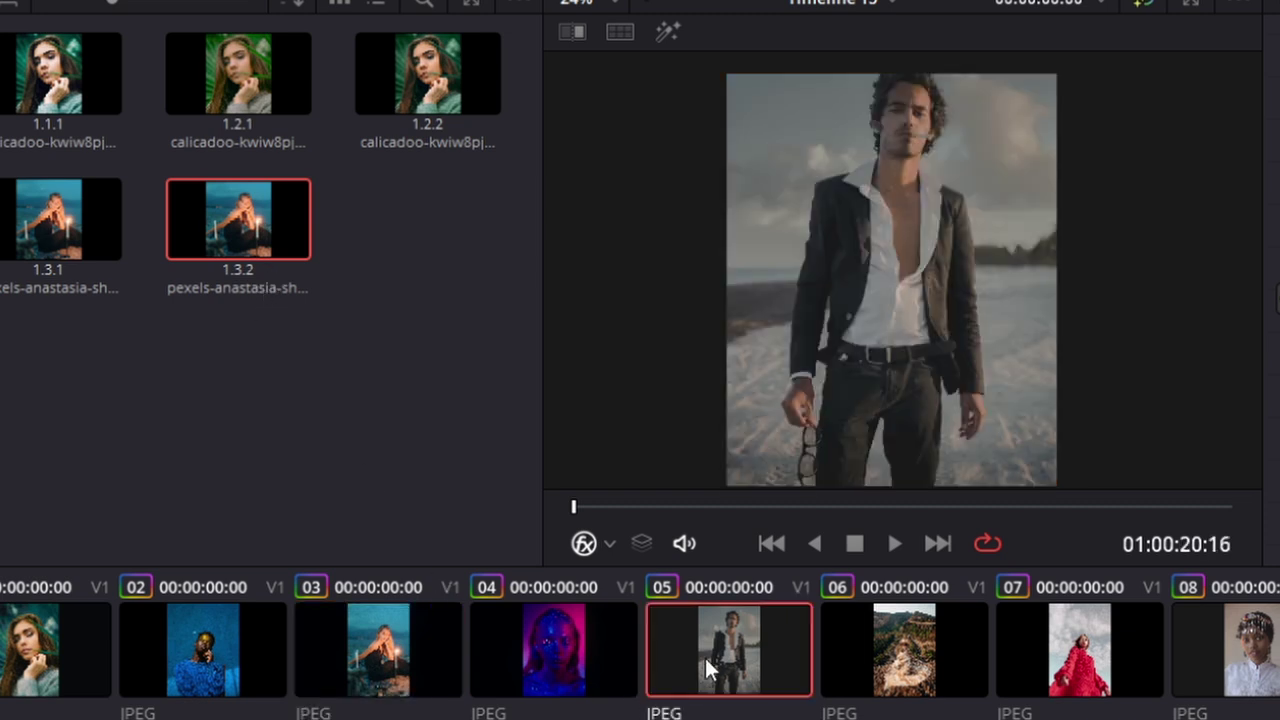
pyautogui.rightClick(243, 190)
pyautogui.click(352, 273)
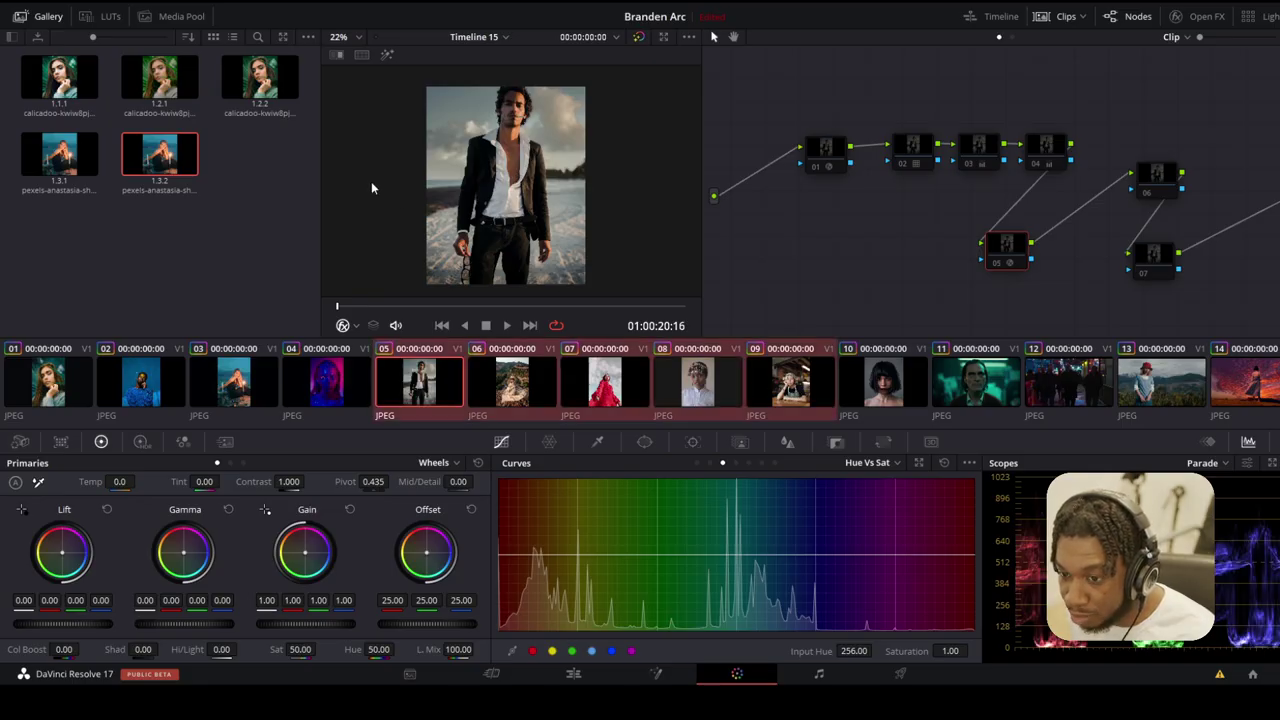
pyautogui.rightClick(172, 160)
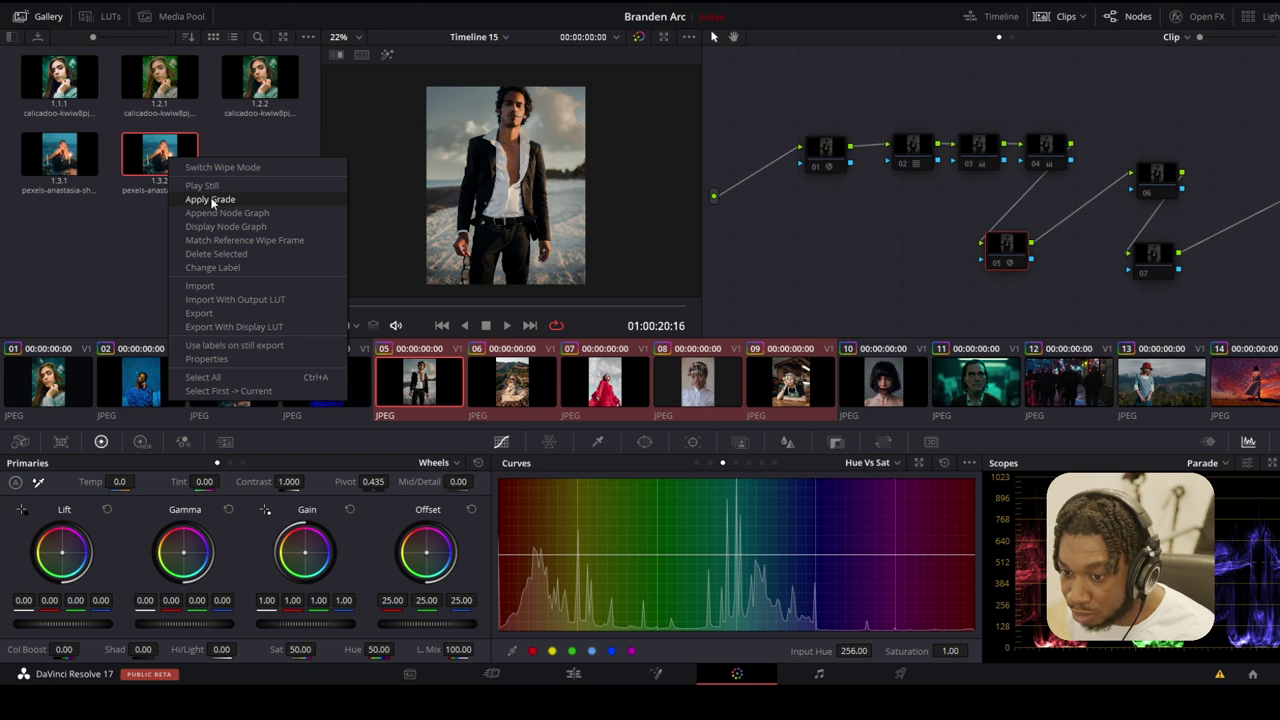
pyautogui.click(211, 200)
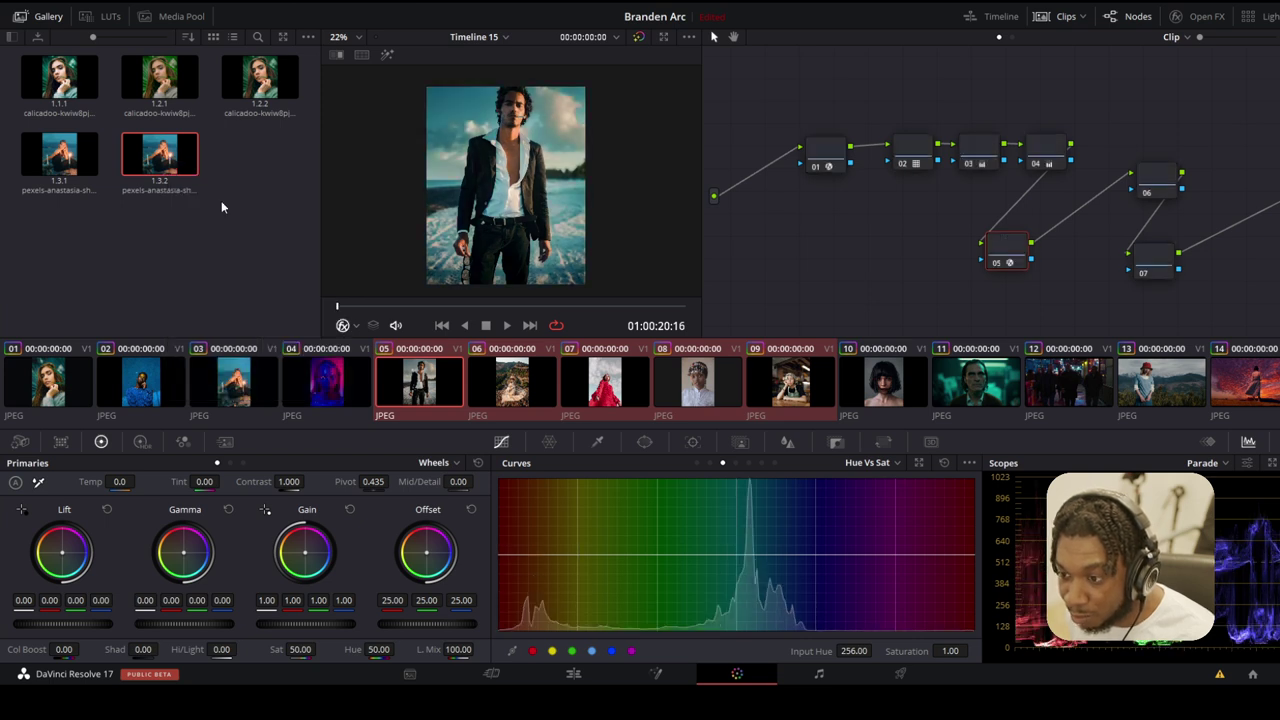
# - Check clips 06 to 08, and try the same grade on the red dress photo in clip 07 before undoing it
pyautogui.click(505, 368)
pyautogui.click(573, 386)
pyautogui.click(697, 383)
pyautogui.click(615, 383)
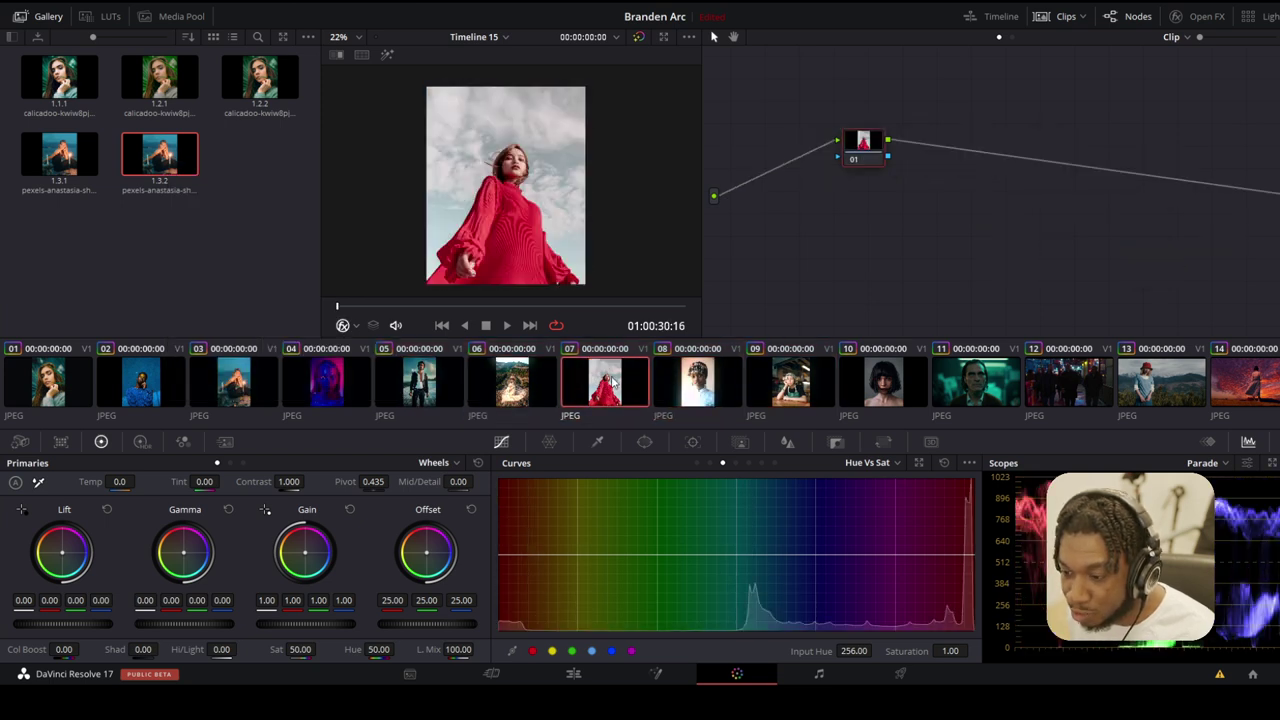
pyautogui.press('-')
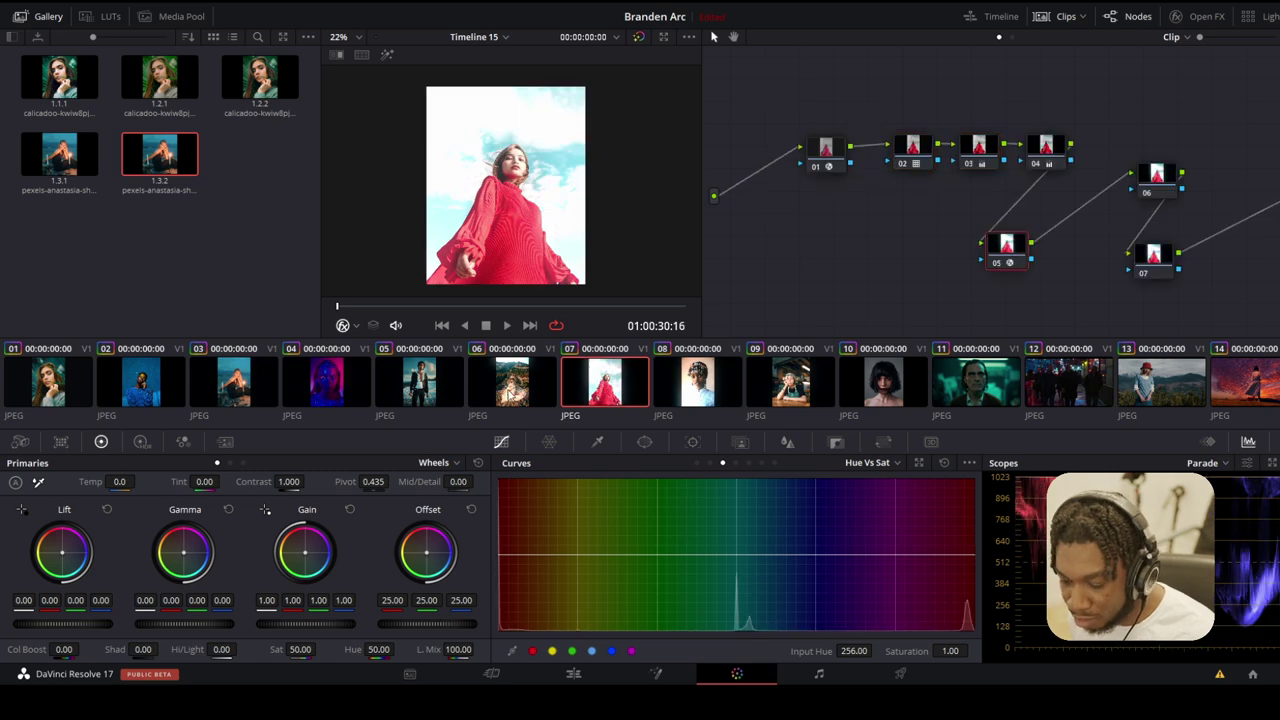
pyautogui.hotkey('ctrl', 'z')
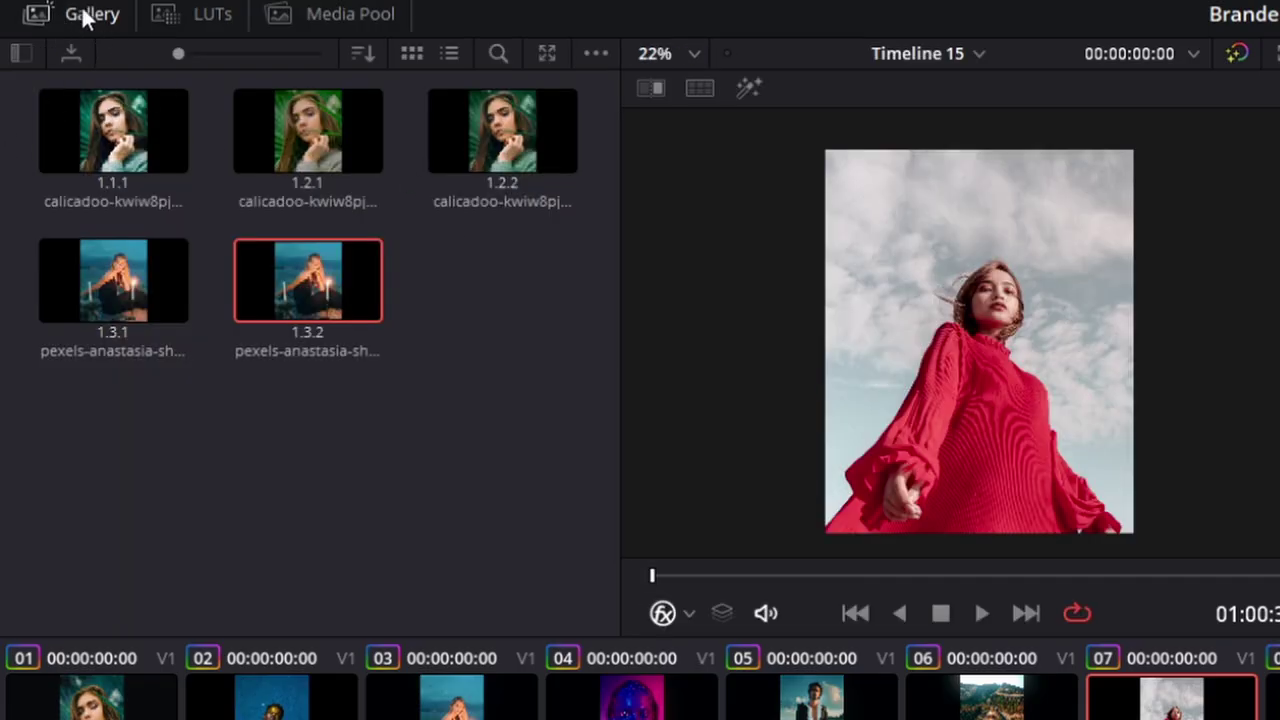
pyautogui.click(197, 20)
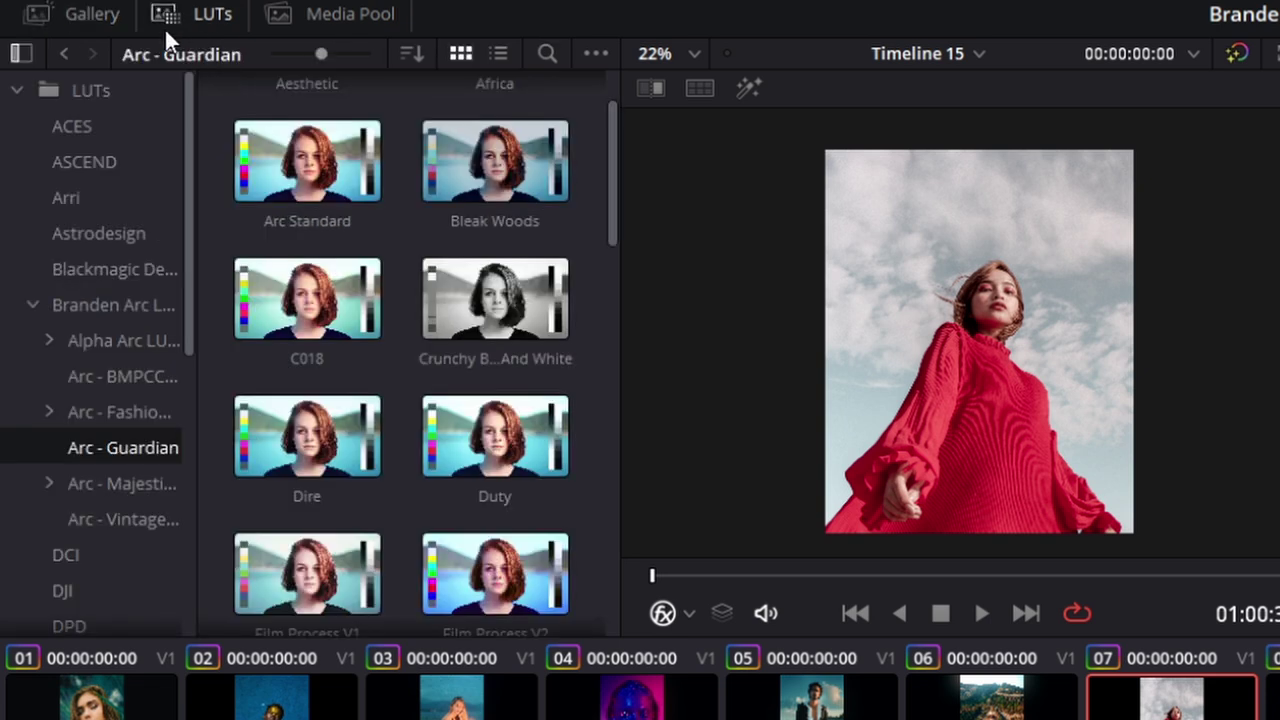
pyautogui.click(289, 18)
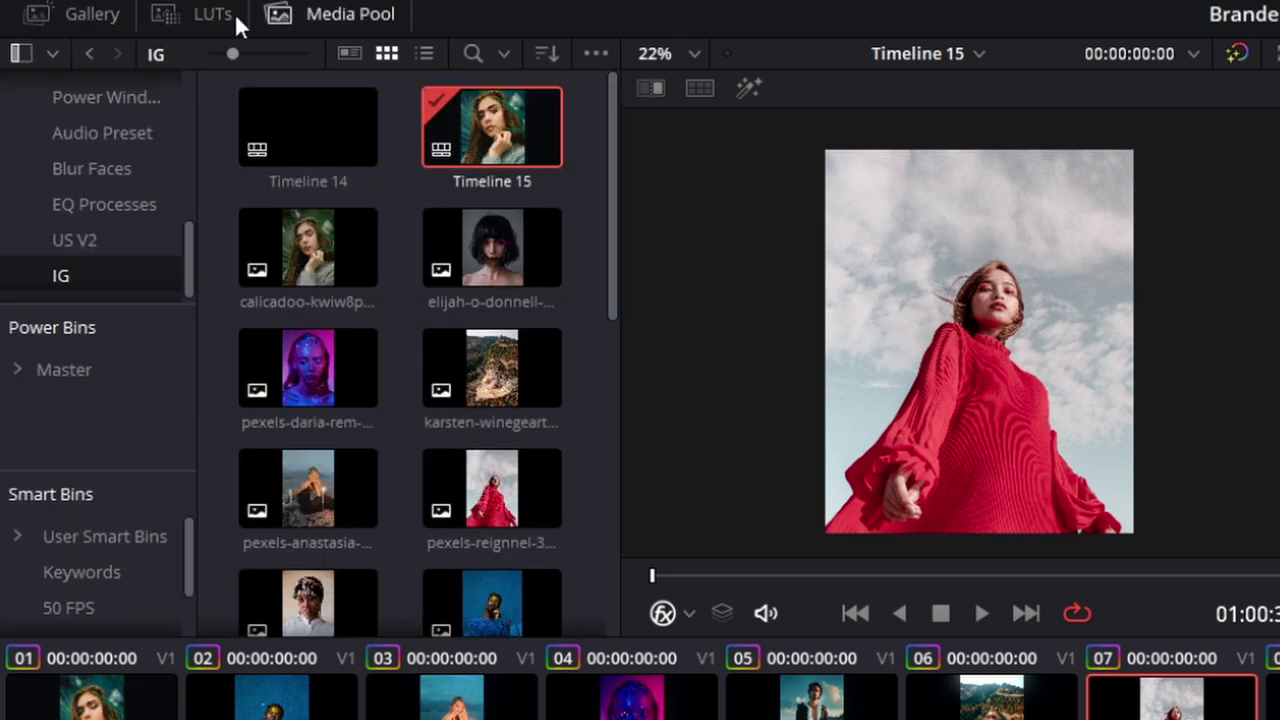
pyautogui.click(205, 20)
pyautogui.click(96, 14)
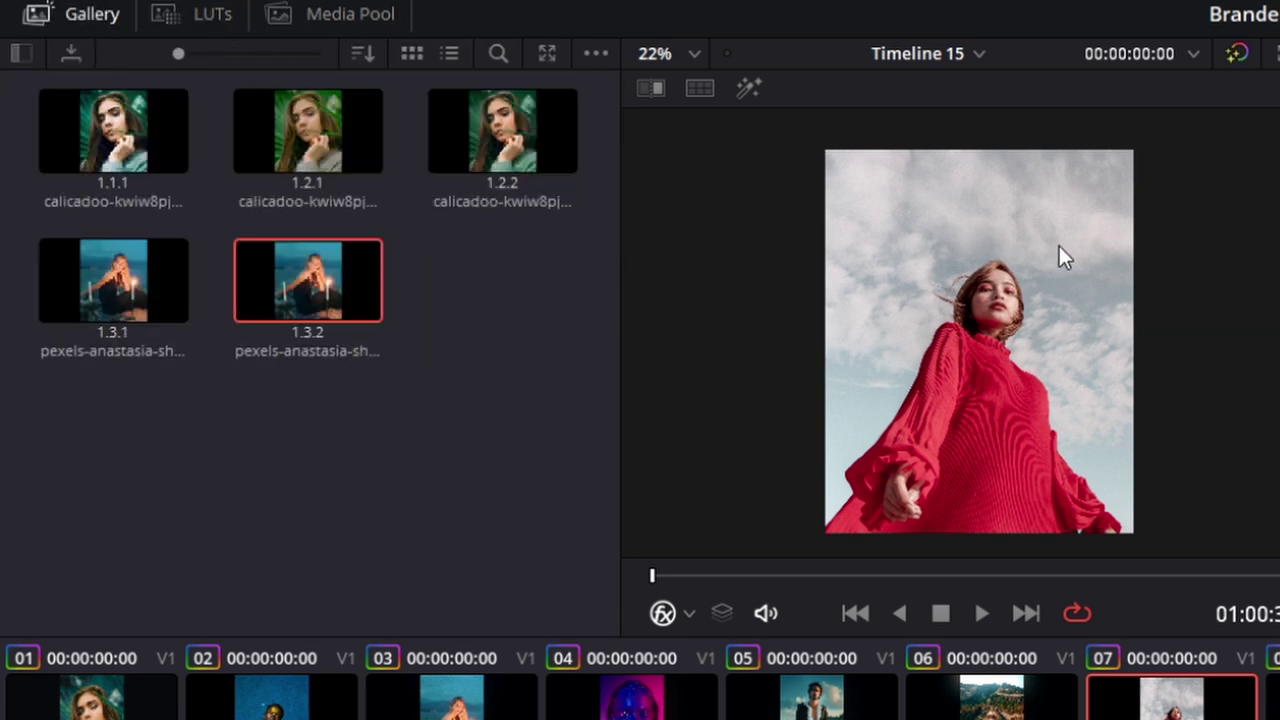
pyautogui.rightClick(1067, 287)
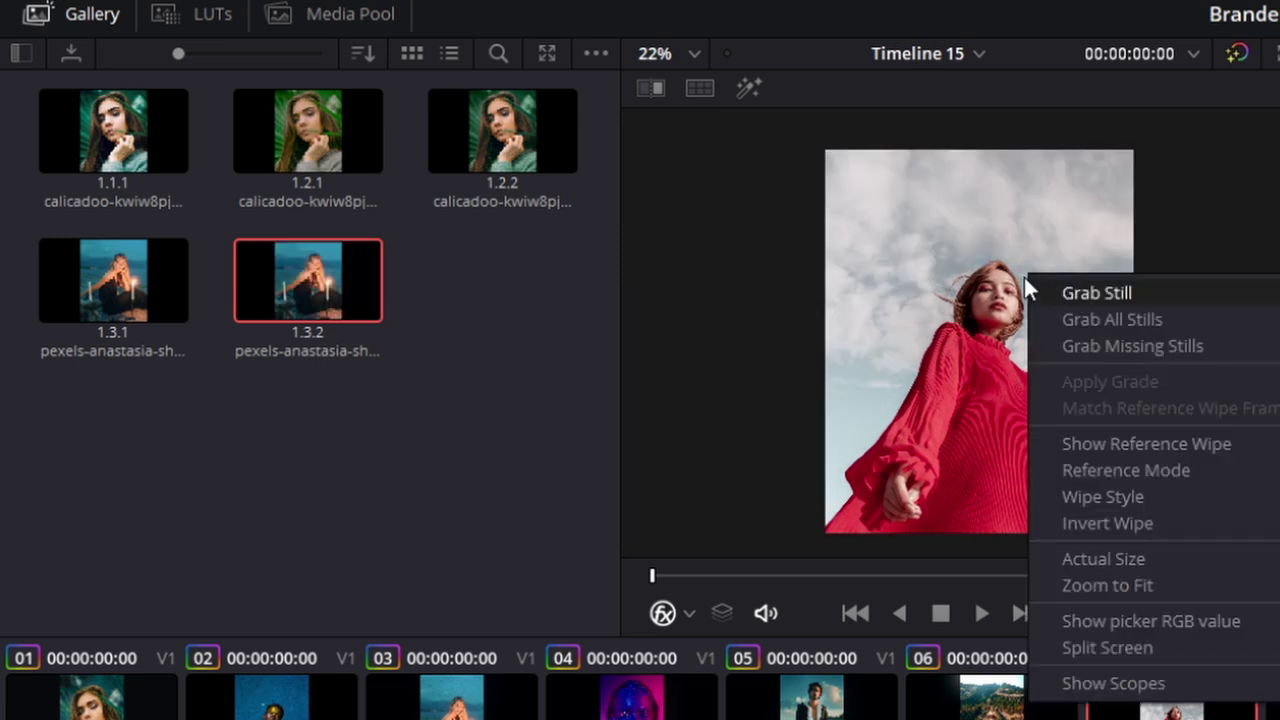
pyautogui.click(432, 296)
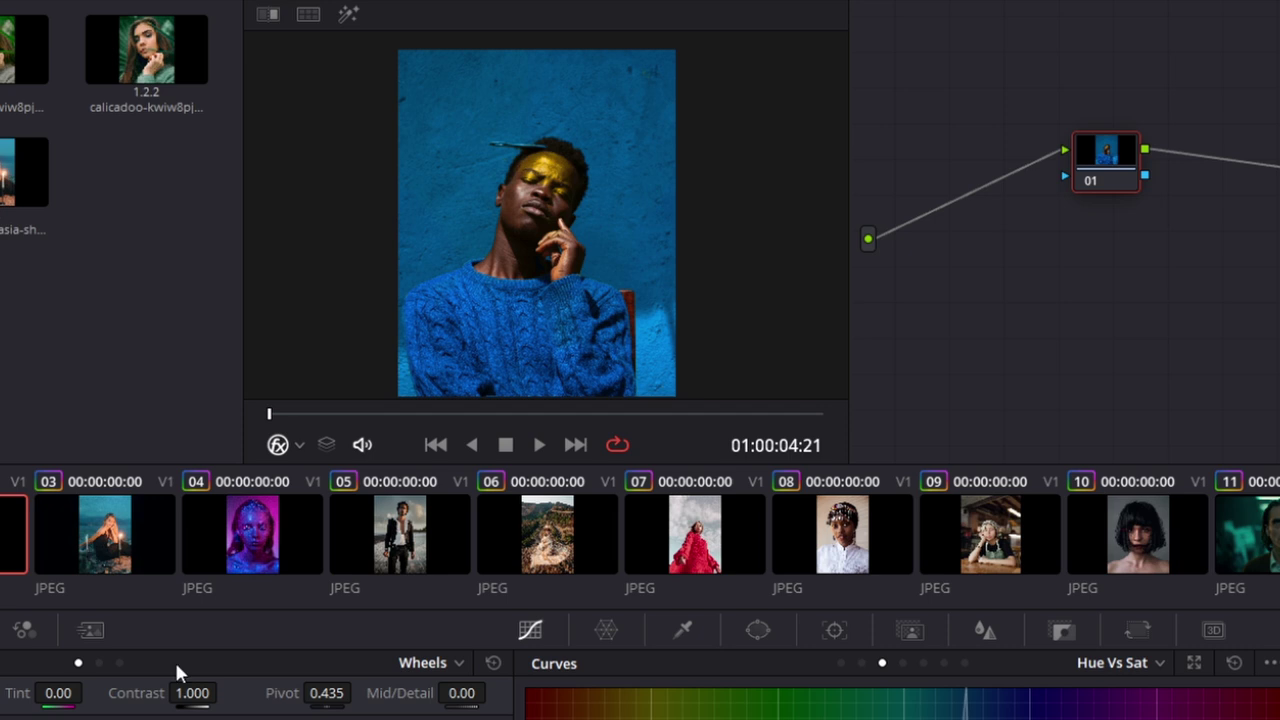
# - Copy the grade of clip 03 onto the blue sweater portrait in clip 02, keeping only its first node, and display the LUTs
pyautogui.middleClick(113, 535)
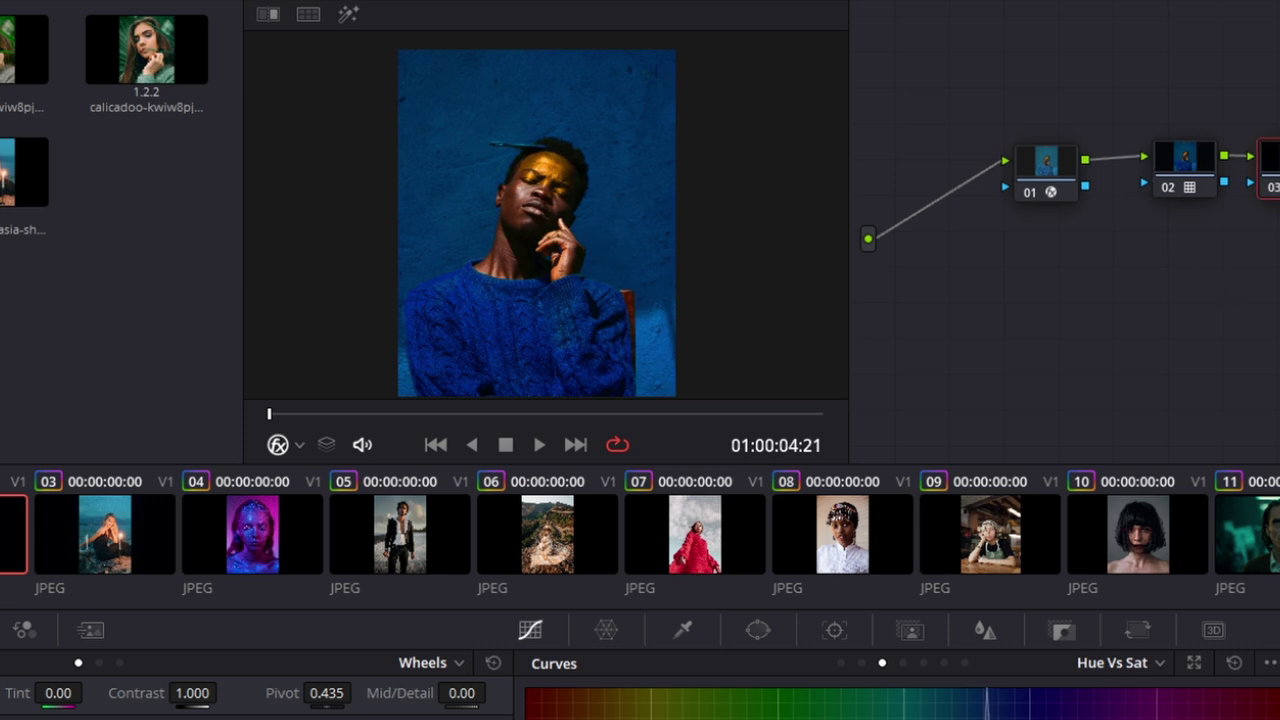
pyautogui.press('Delete')
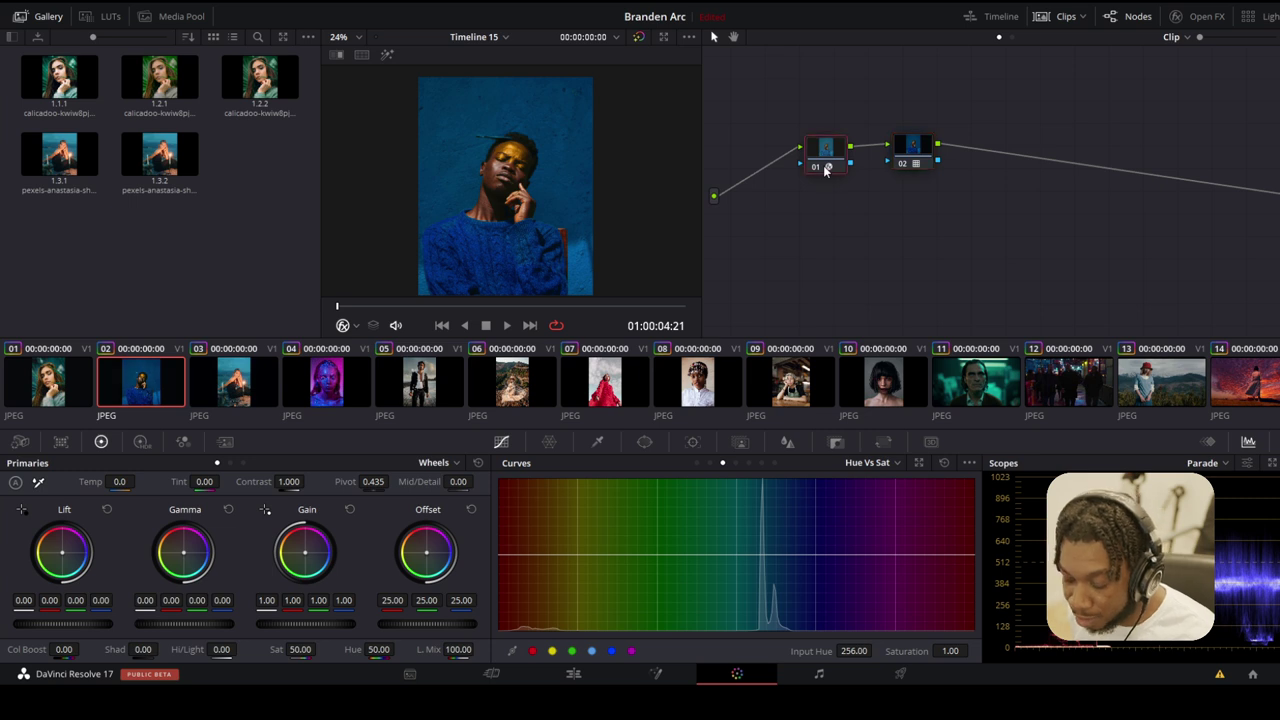
pyautogui.press('Delete')
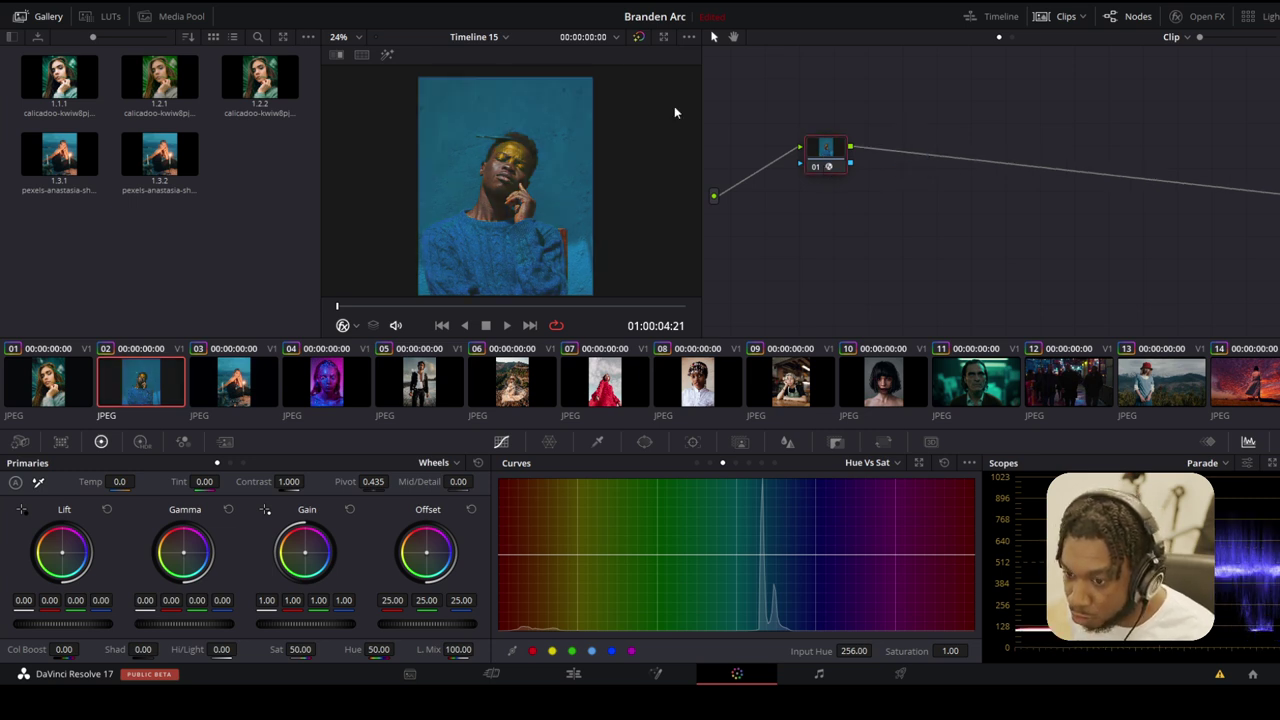
pyautogui.click(100, 17)
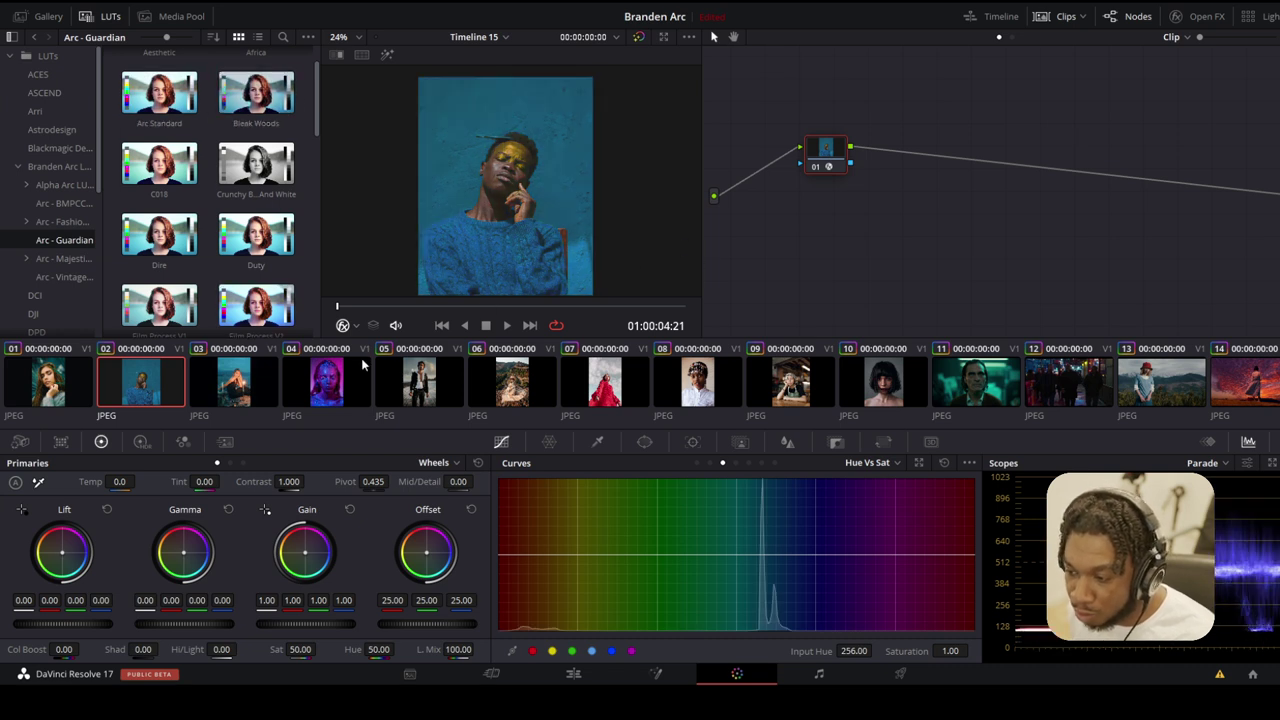
# - Shot match the portrait of the woman in the green apron in clip 09 to the green film frame in clip 11
pyautogui.click(512, 382)
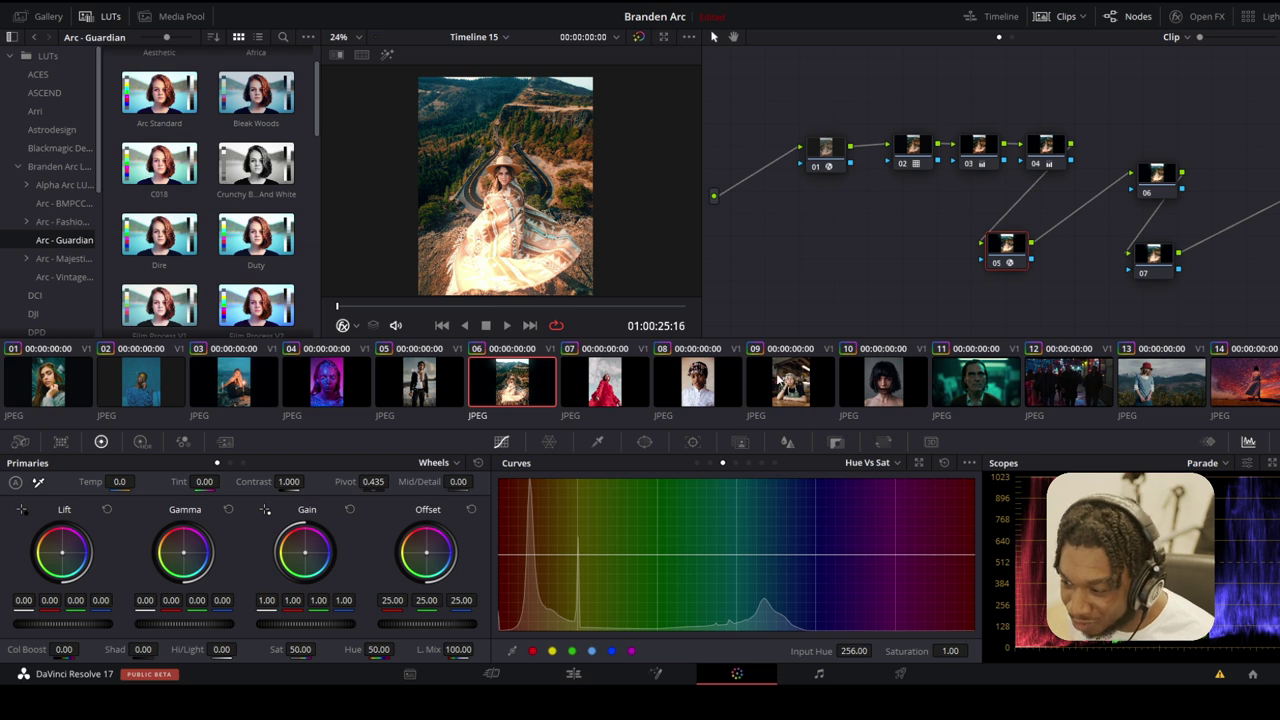
pyautogui.click(813, 380)
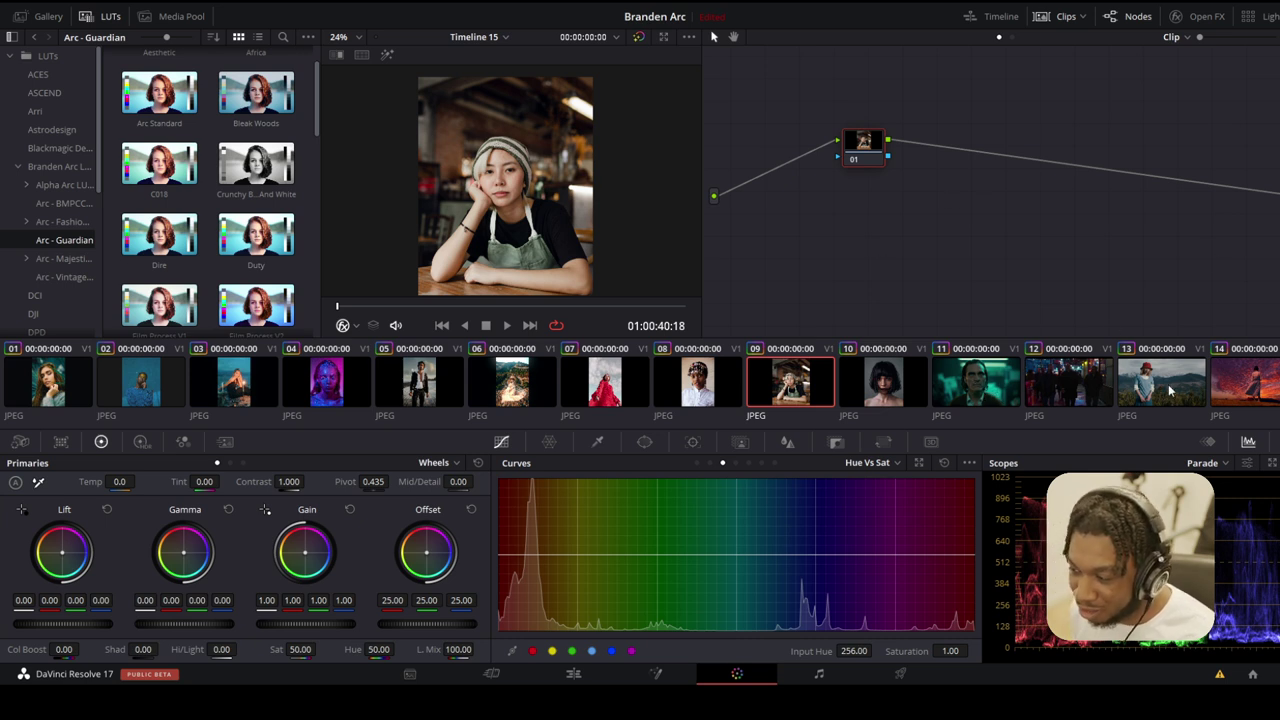
pyautogui.moveTo(869, 160); pyautogui.dragTo(831, 121)
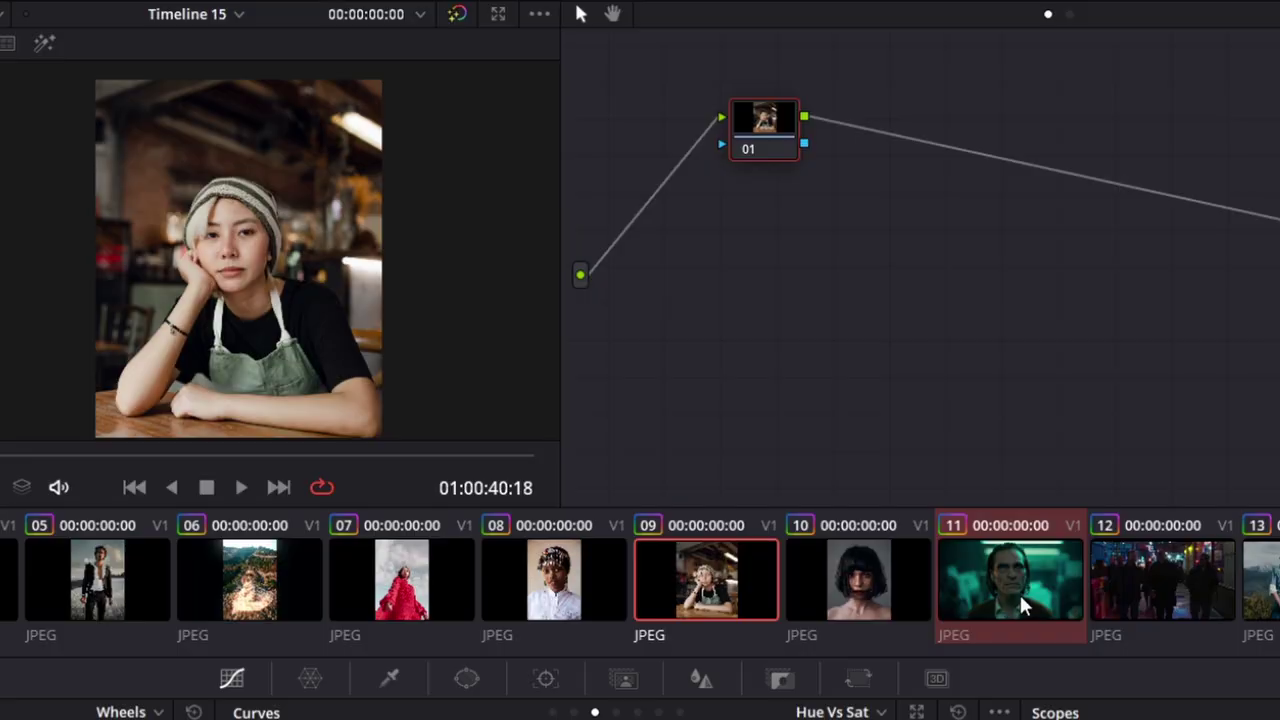
pyautogui.rightClick(1019, 592)
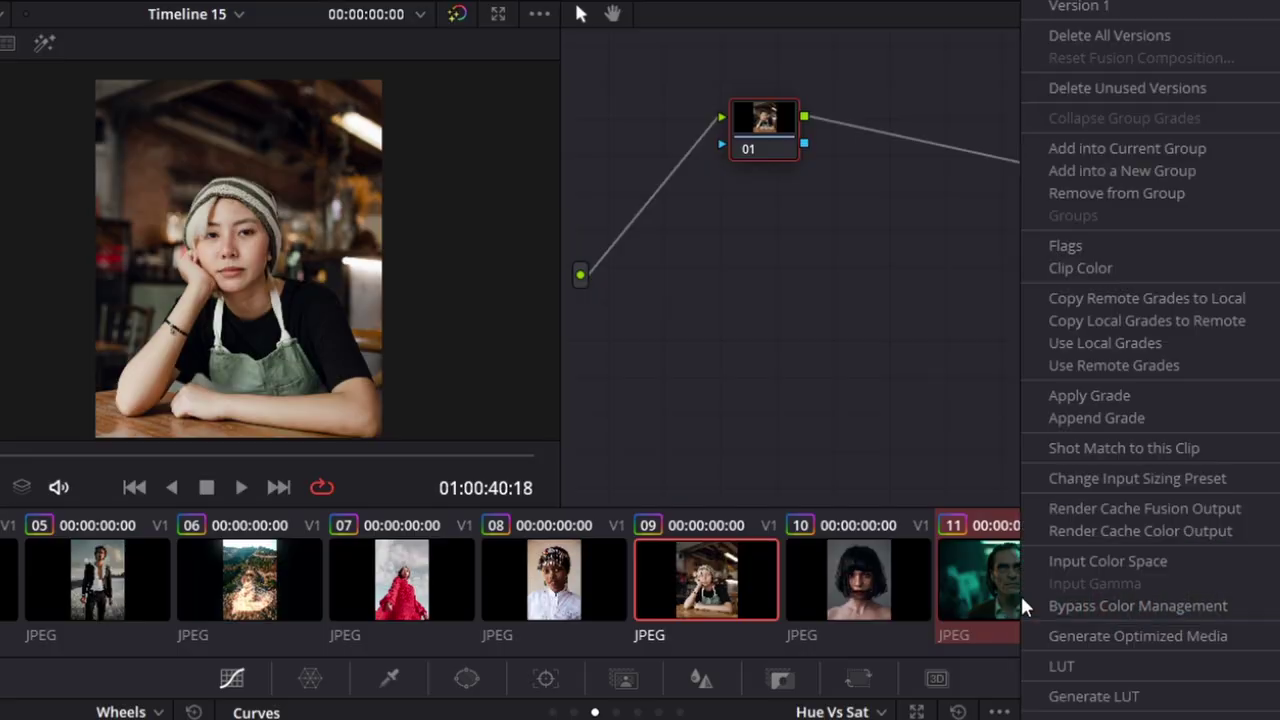
pyautogui.click(1077, 448)
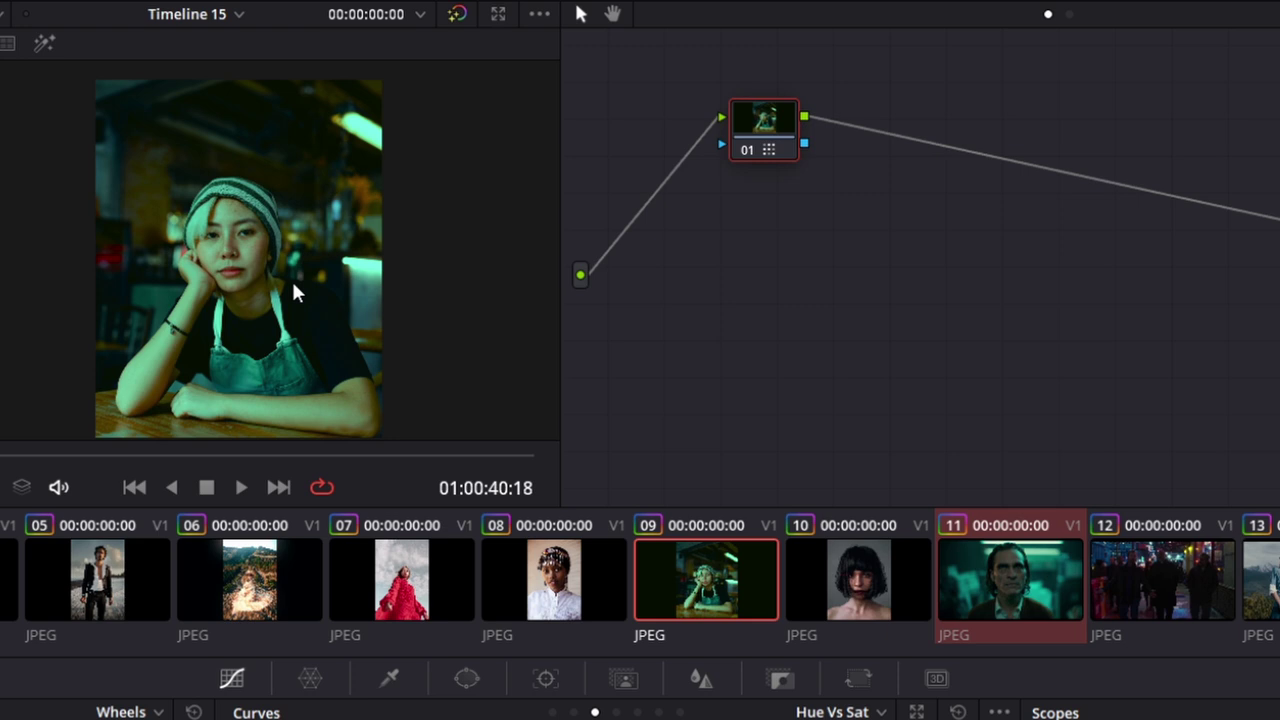
# - Shot match the beach photo of the man in the black jacket in clip 05 to clip 11
pyautogui.click(115, 606)
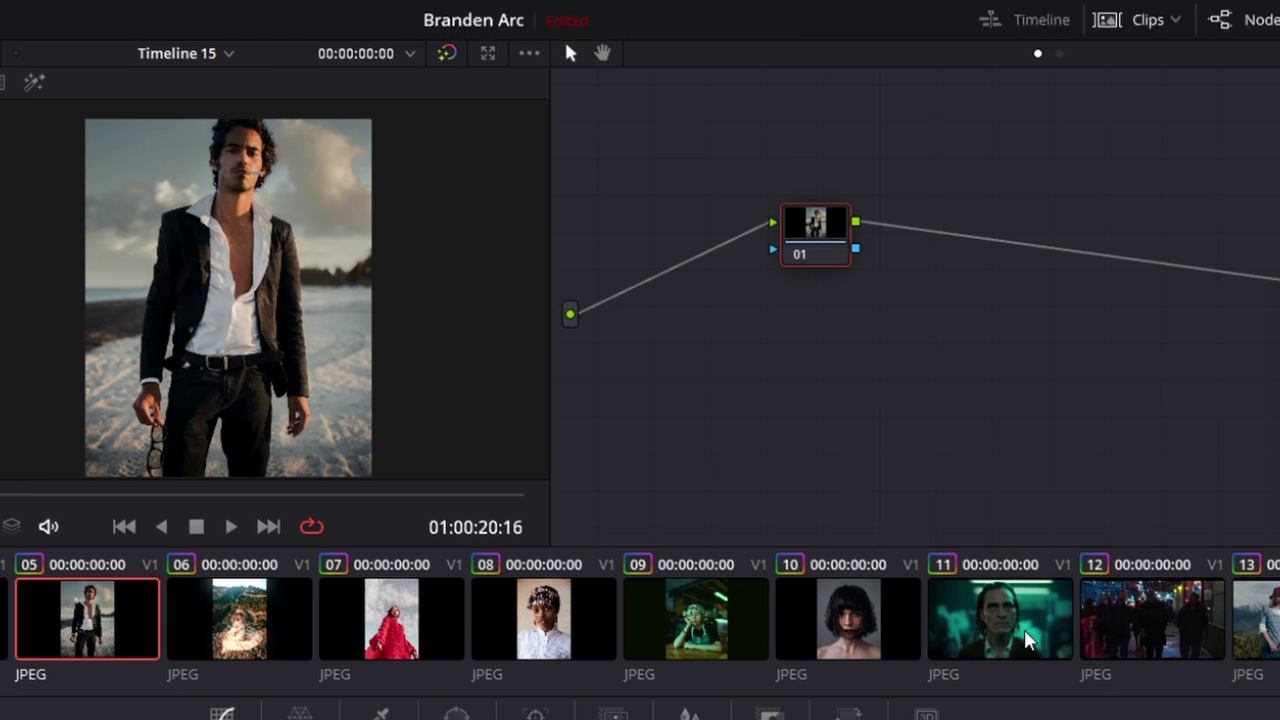
pyautogui.keyDown('ctrl'); pyautogui.click(1023, 629); pyautogui.keyUp('ctrl')
pyautogui.rightClick(1023, 629)
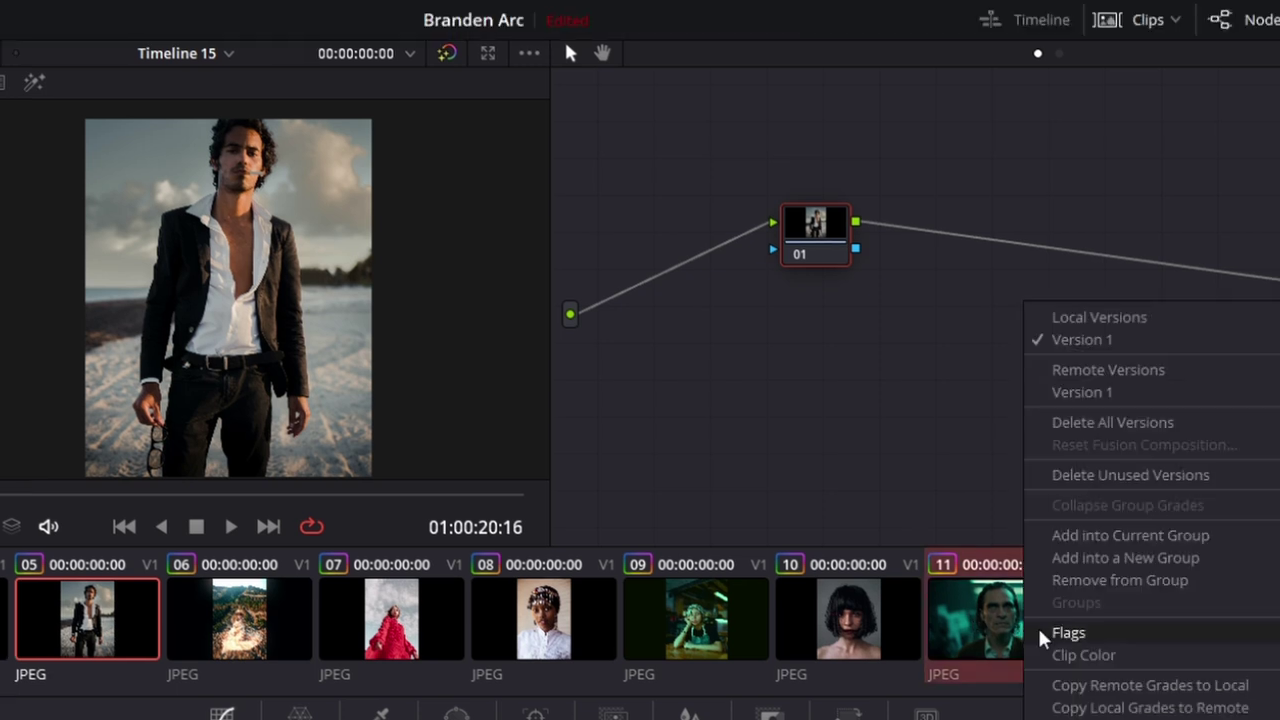
pyautogui.press('Escape')
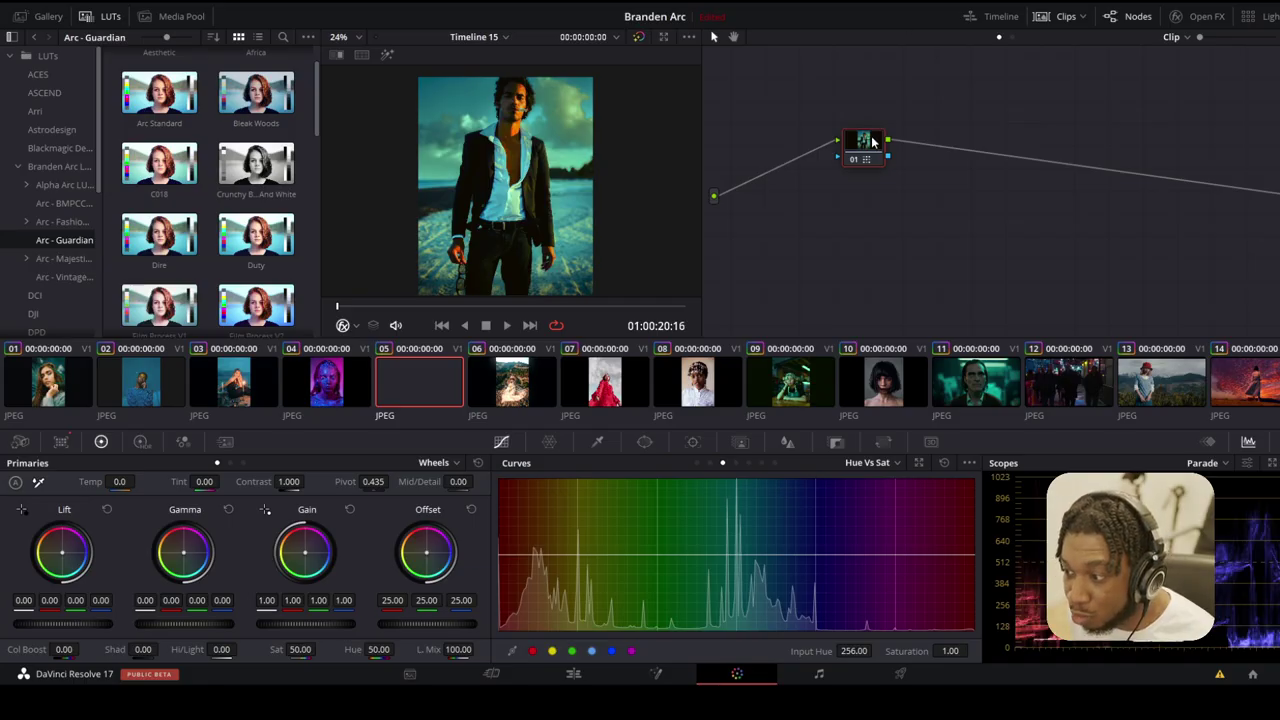
pyautogui.moveTo(872, 143); pyautogui.dragTo(822, 130)
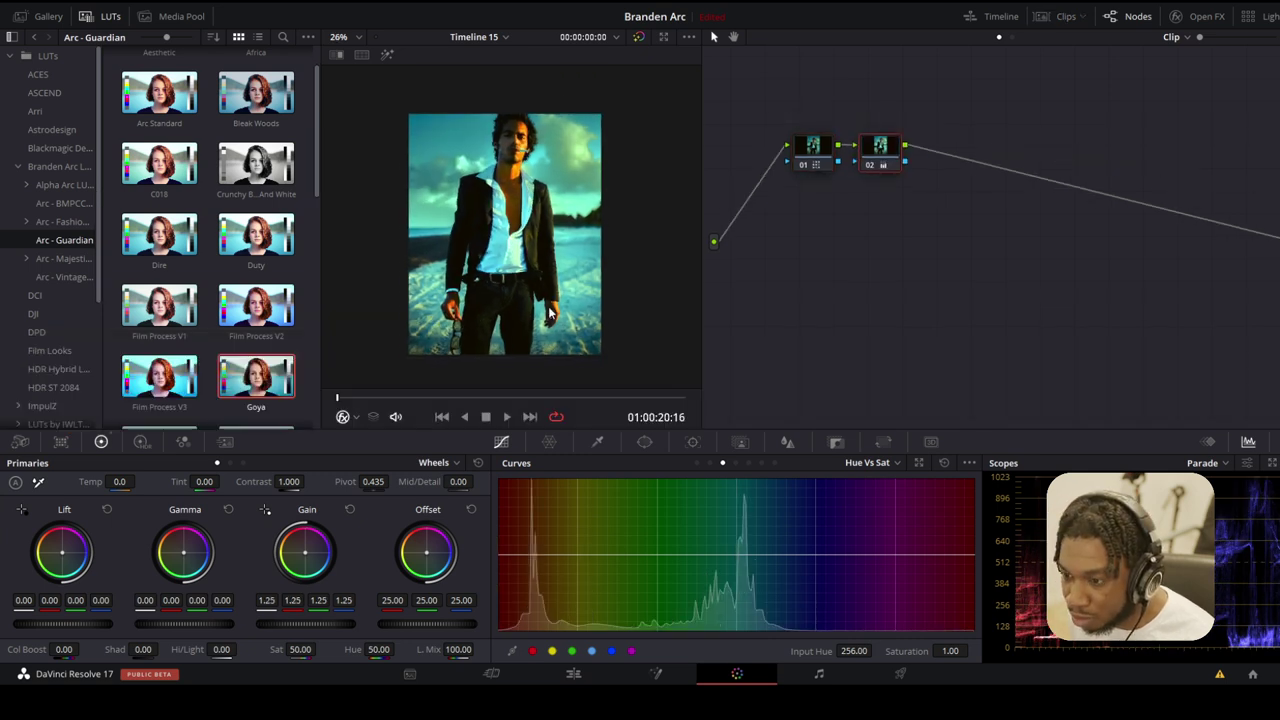
# - Set the key output gain of node 01 on the beach photo to 0.729
pyautogui.scroll(1, 533, 350)
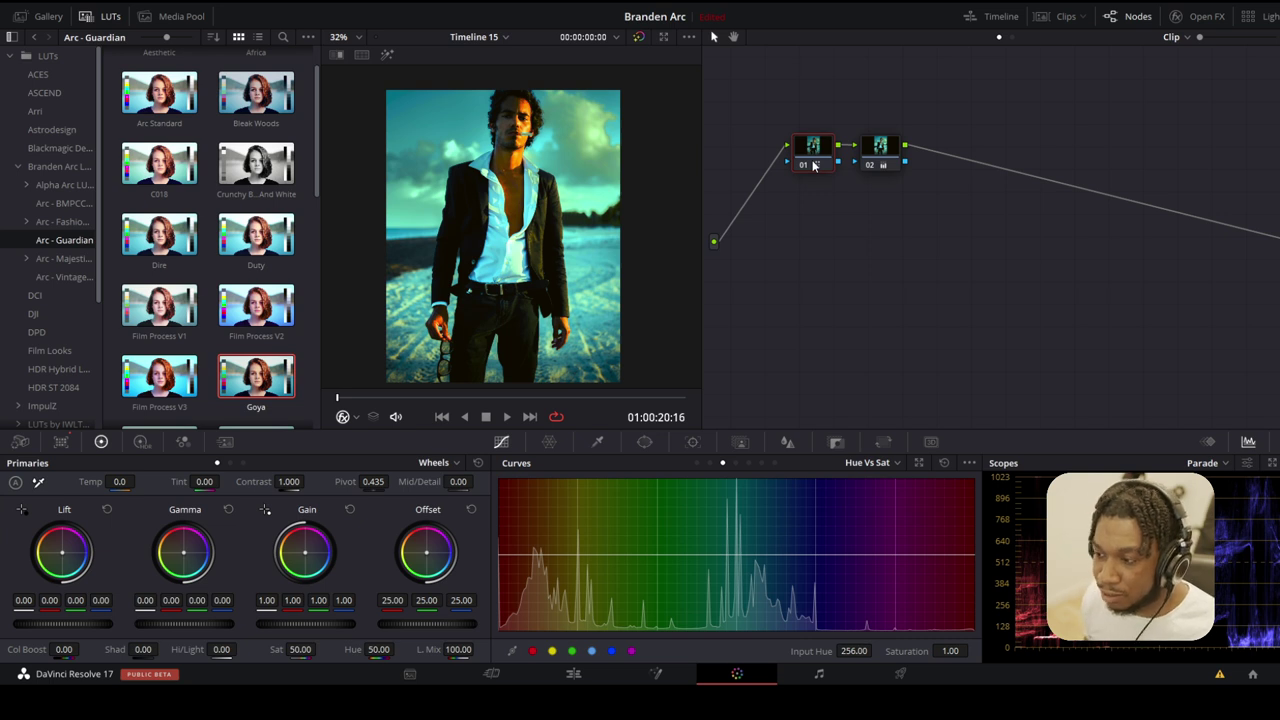
pyautogui.click(796, 441)
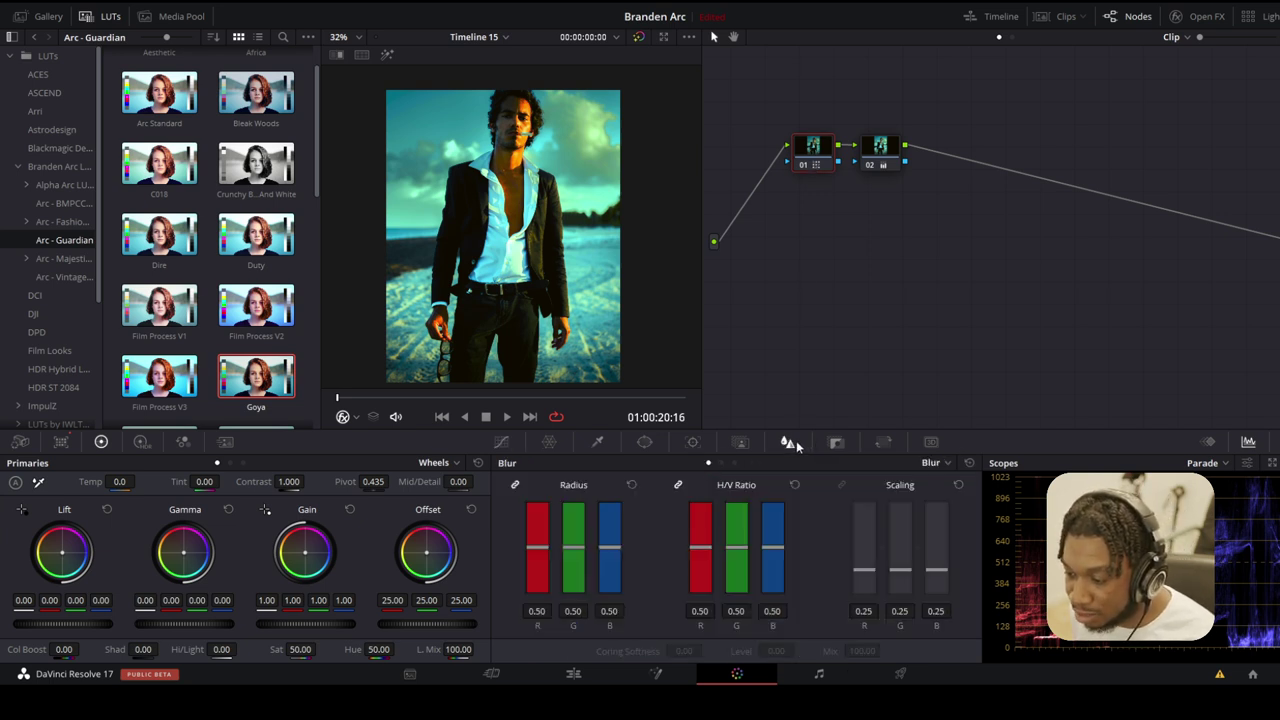
pyautogui.click(836, 443)
pyautogui.moveTo(828, 573)
pyautogui.mouseDown()
pyautogui.moveTo(785, 573)
pyautogui.moveTo(848, 572)
pyautogui.moveTo(828, 567)
pyautogui.mouseUp()
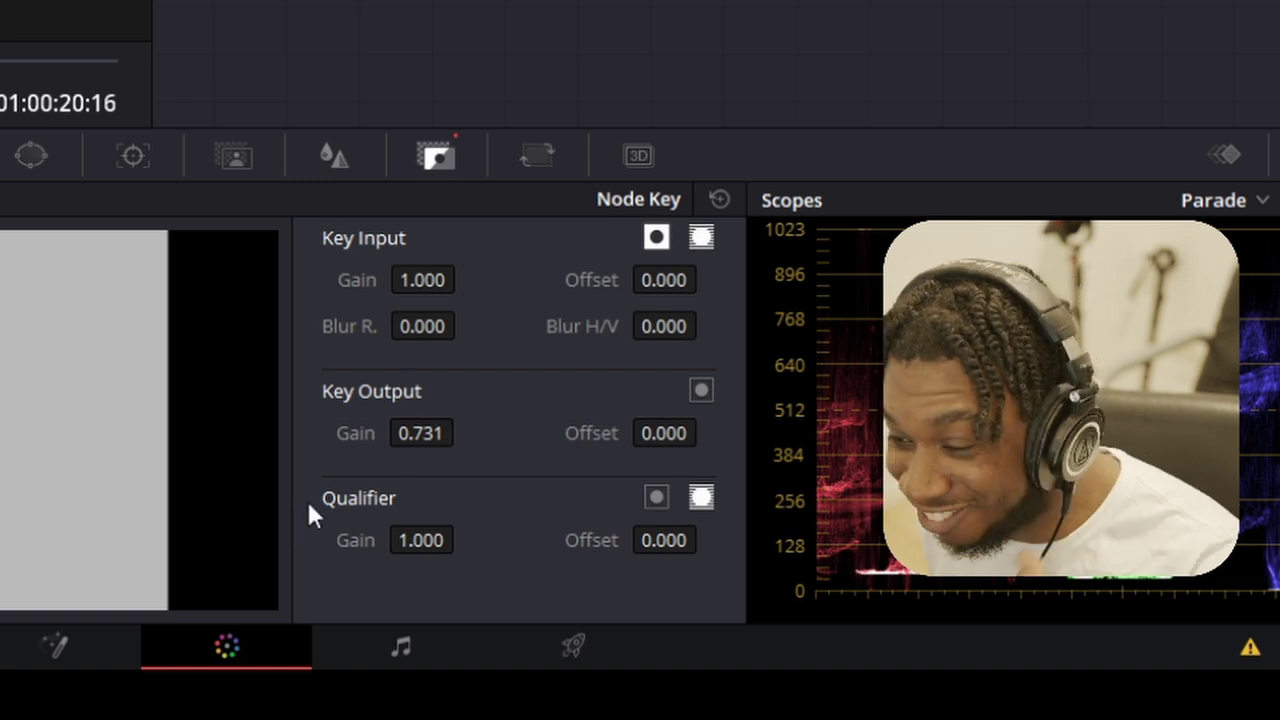
pyautogui.moveTo(460, 429); pyautogui.dragTo(463, 433)
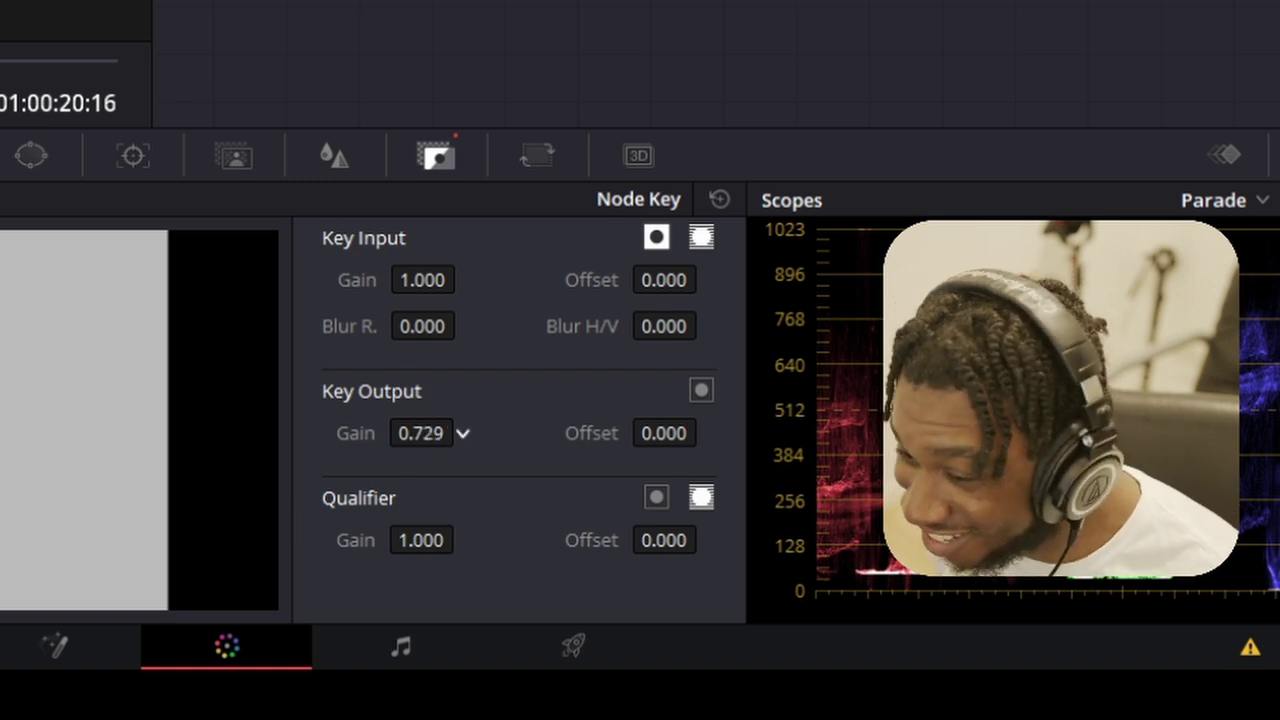